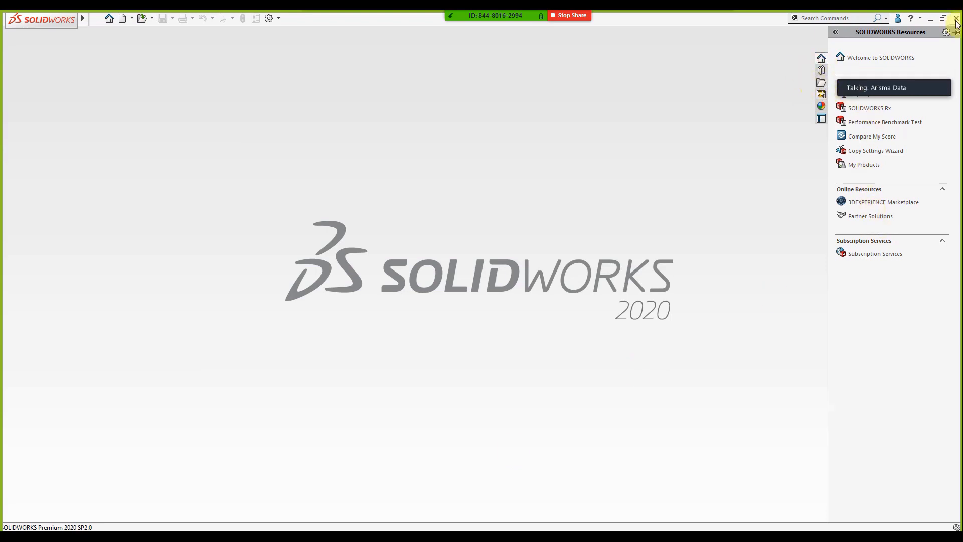
- Open the rectangular hollow plate part from the SimXPress folder on the Desktop
click(141, 20)
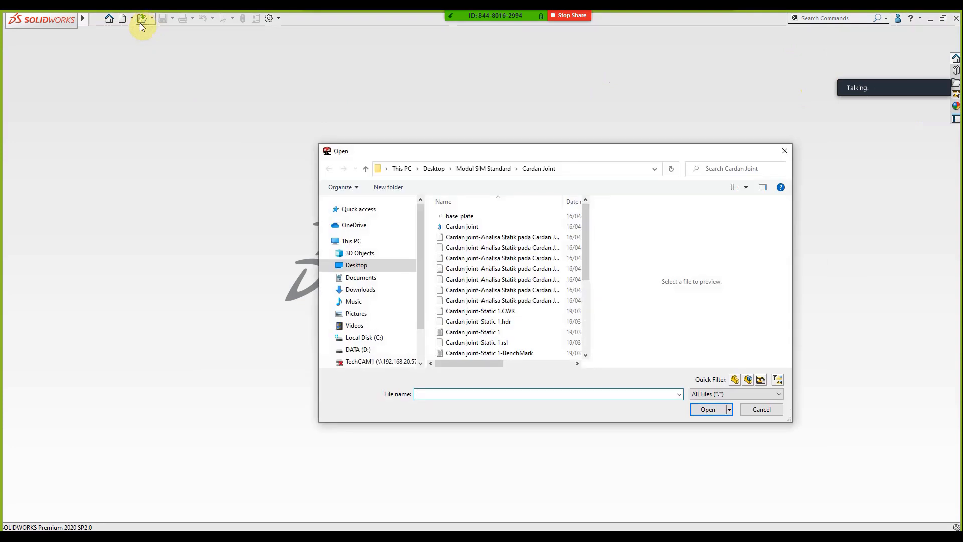
click(441, 171)
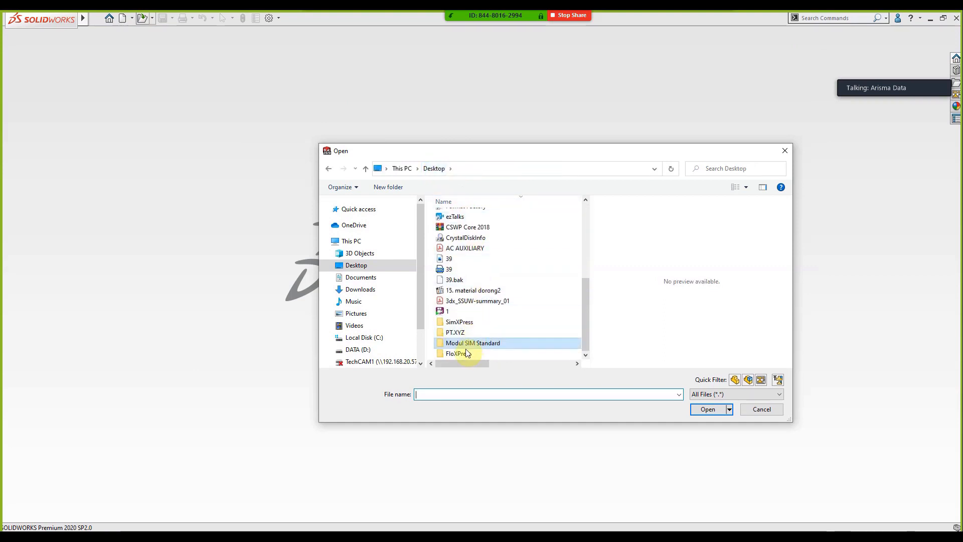
double_click(459, 323)
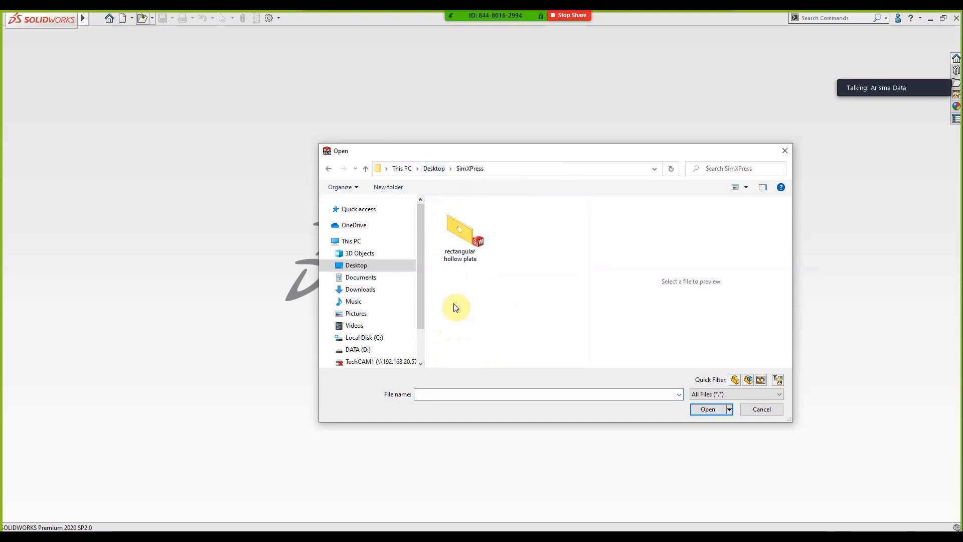
double_click(462, 253)
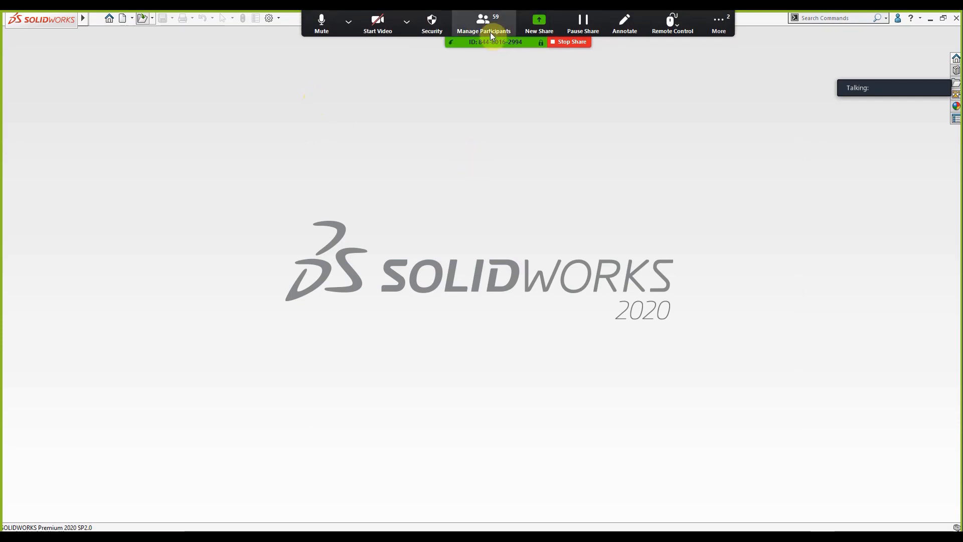
- Look through the meeting's participant list and minimize its window
click(490, 32)
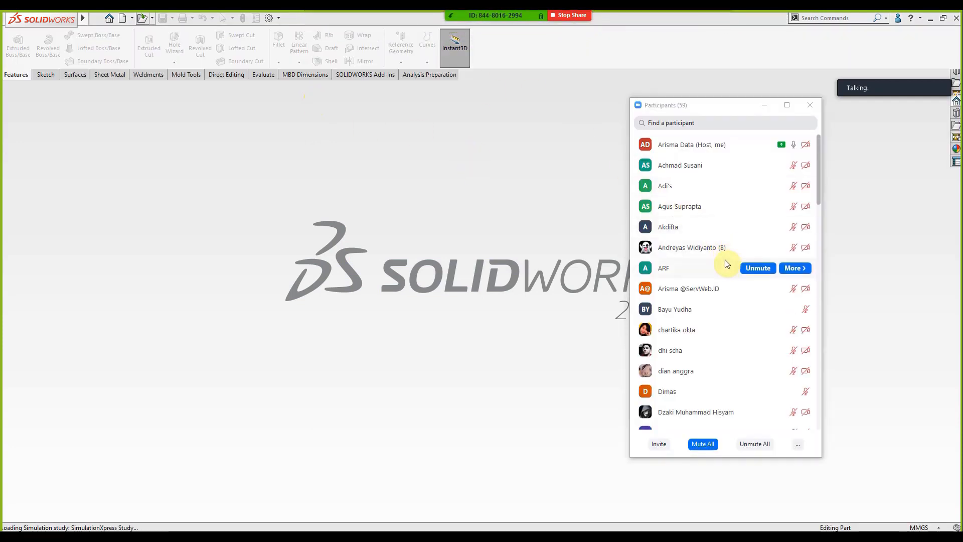
scroll(725, 265, down, 2)
scroll(728, 264, up, 3)
scroll(708, 281, down, 10)
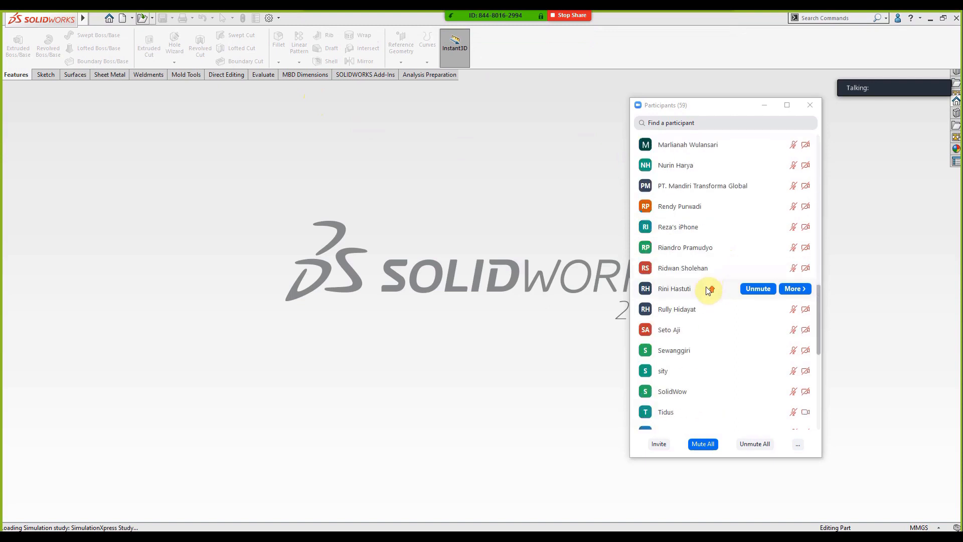
scroll(707, 290, down, 4)
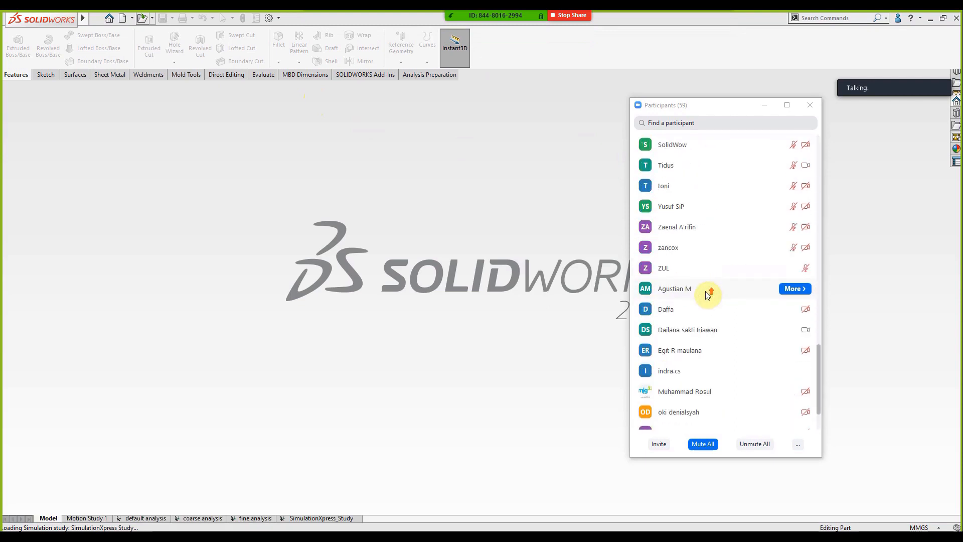
scroll(707, 294, down, 1)
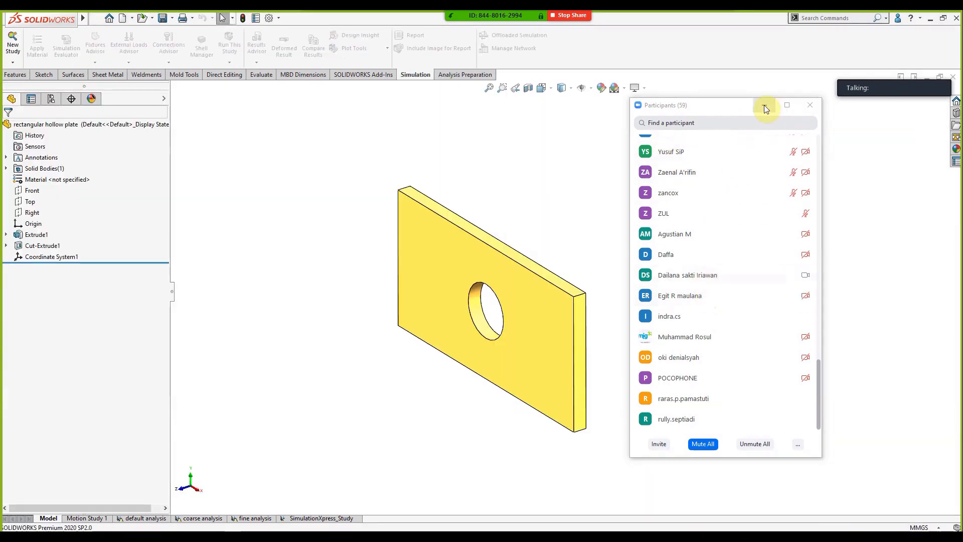
click(764, 105)
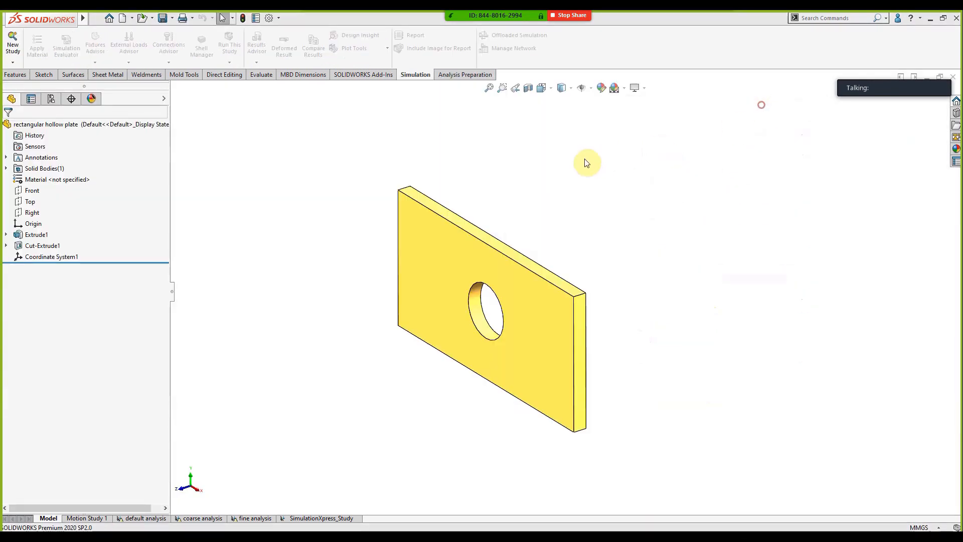
- Turn off the SOLIDWORKS Simulation add-in without saving the simulation data
click(542, 158)
scroll(441, 194, up, 2)
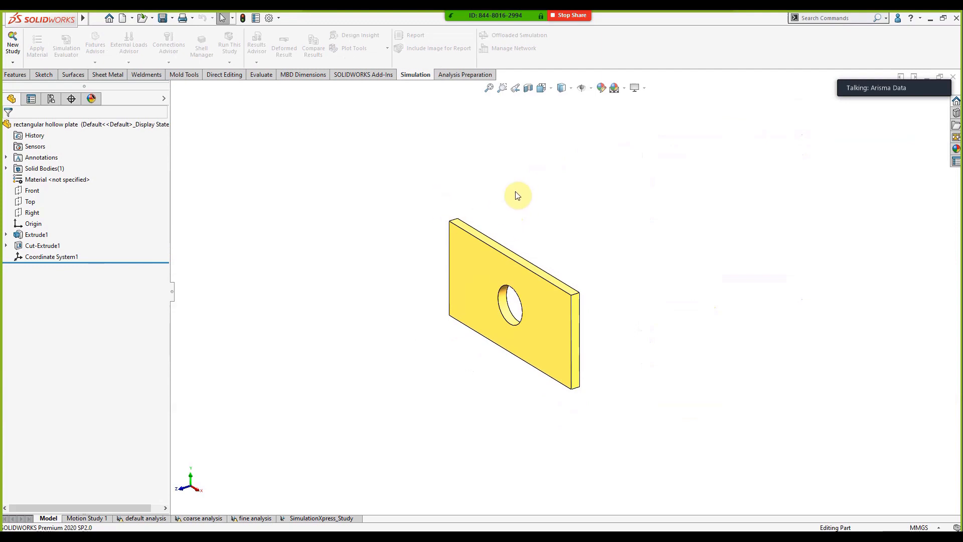
scroll(505, 258, down, 3)
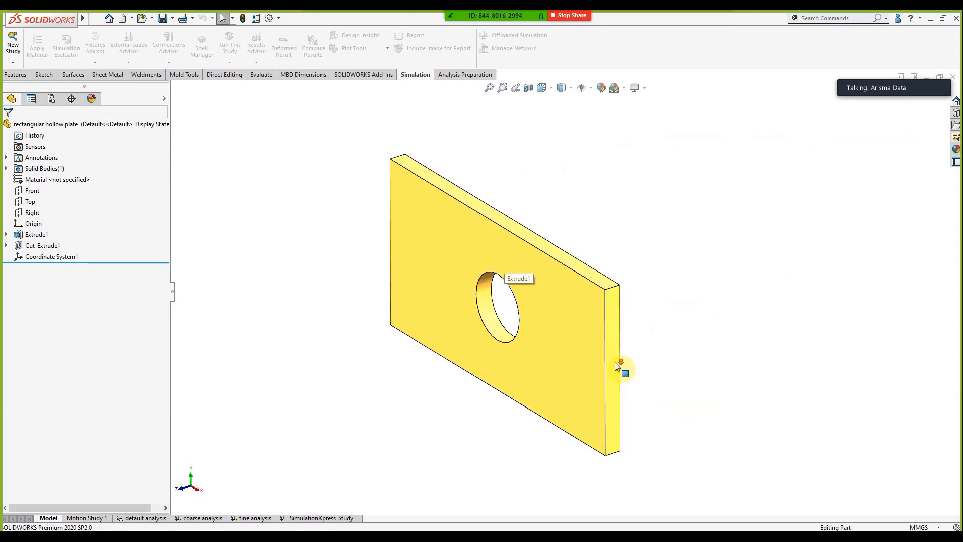
click(371, 76)
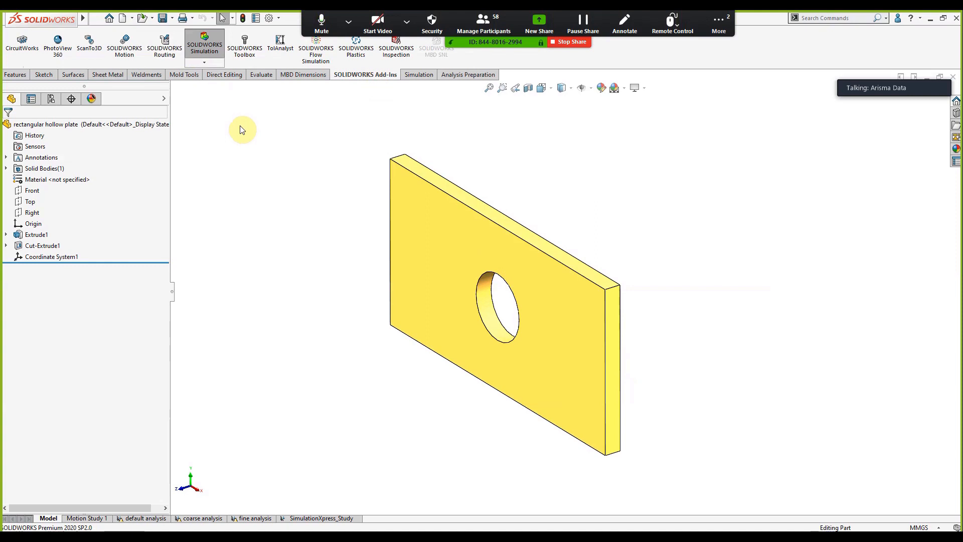
click(207, 57)
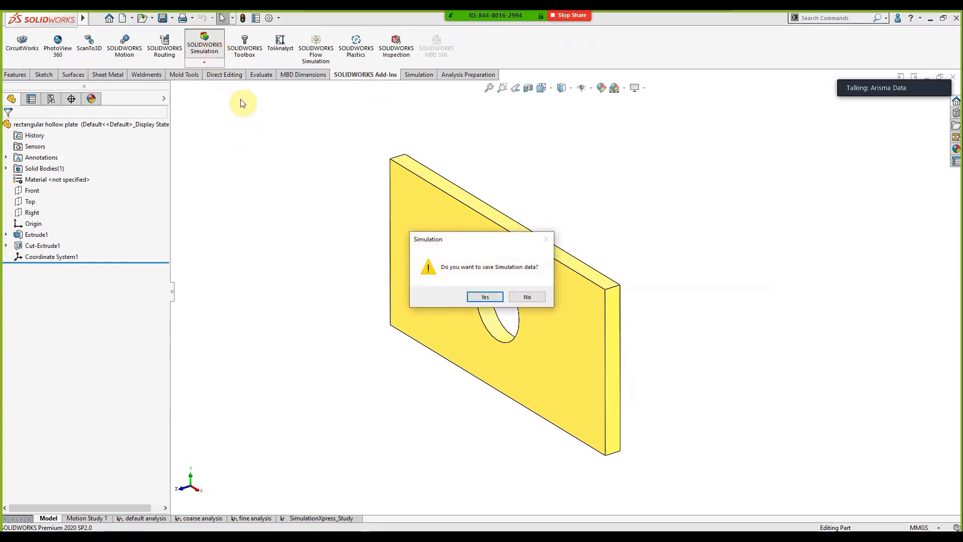
click(527, 297)
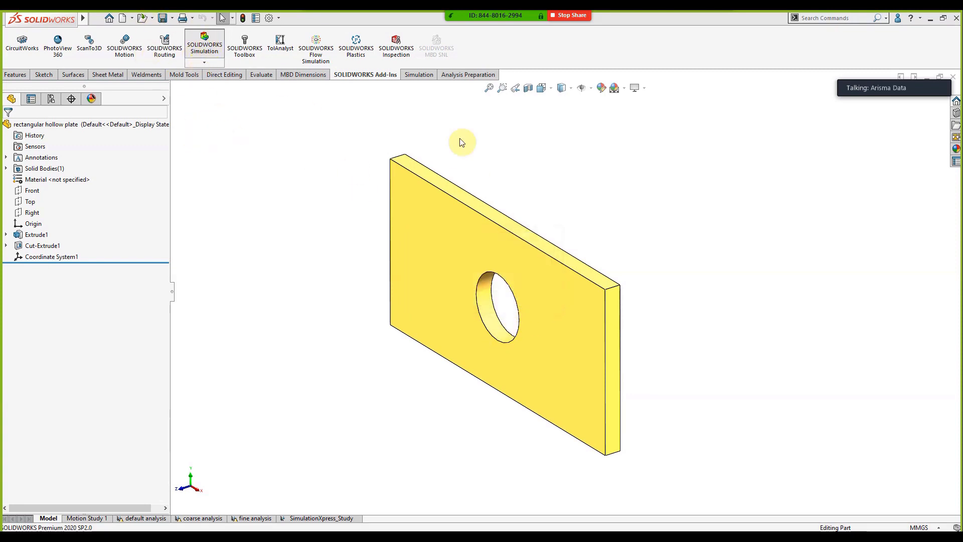
click(96, 18)
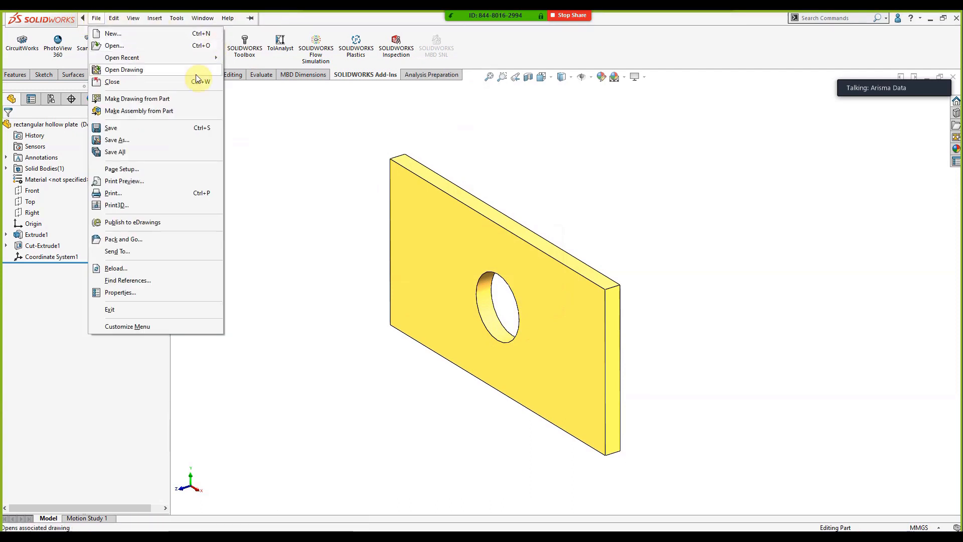
click(286, 124)
scroll(296, 138, up, 1)
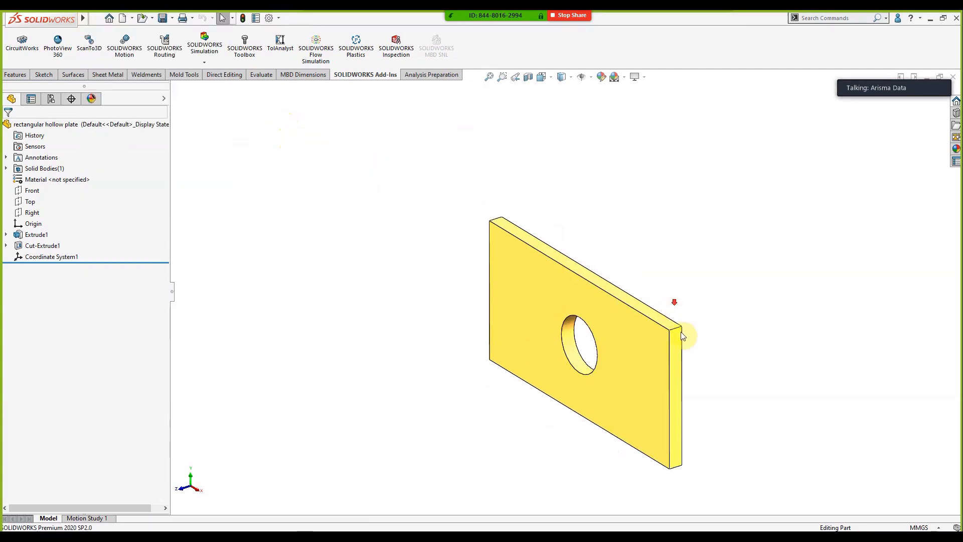
scroll(683, 351, up, 1)
scroll(690, 381, down, 2)
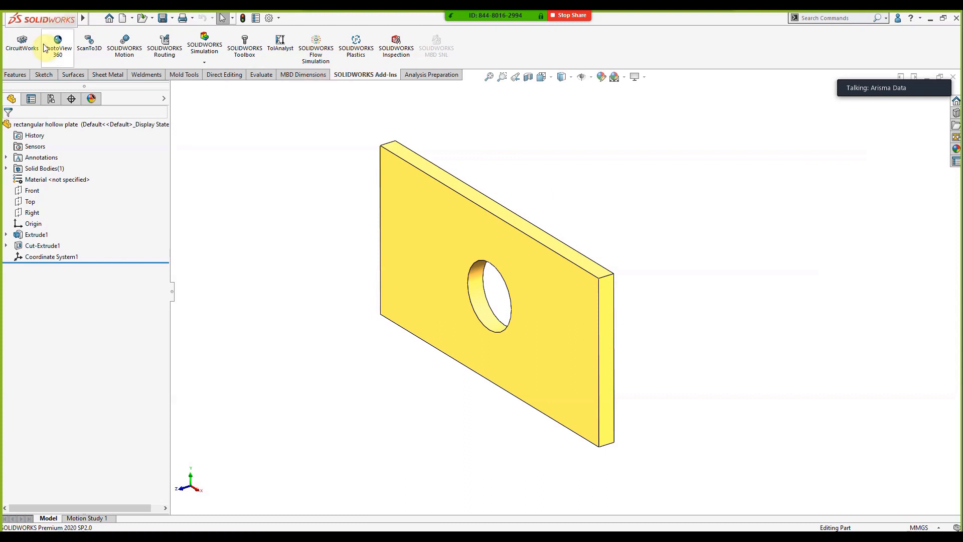
- Launch the SimulationXpress analysis wizard for the hollow plate
mouse_move(82, 18)
click(173, 19)
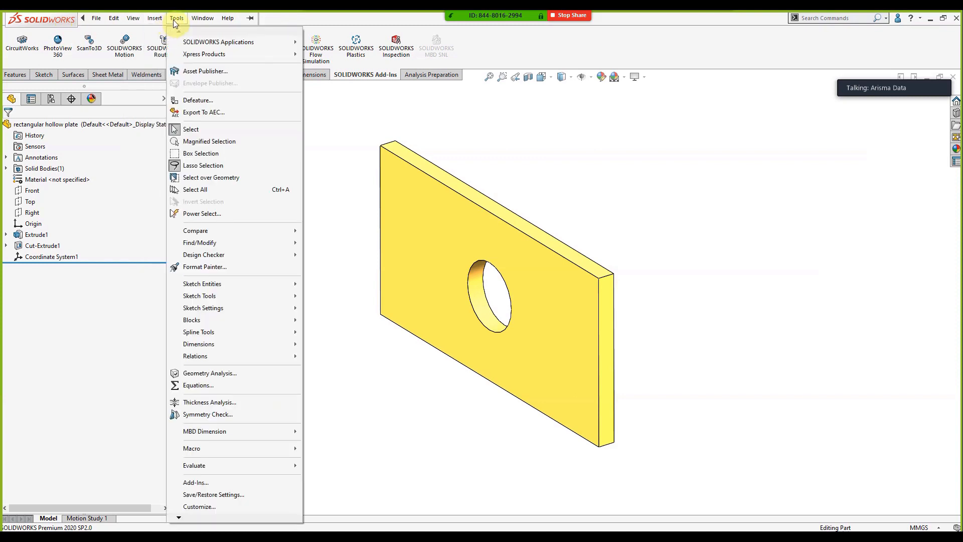
mouse_move(194, 59)
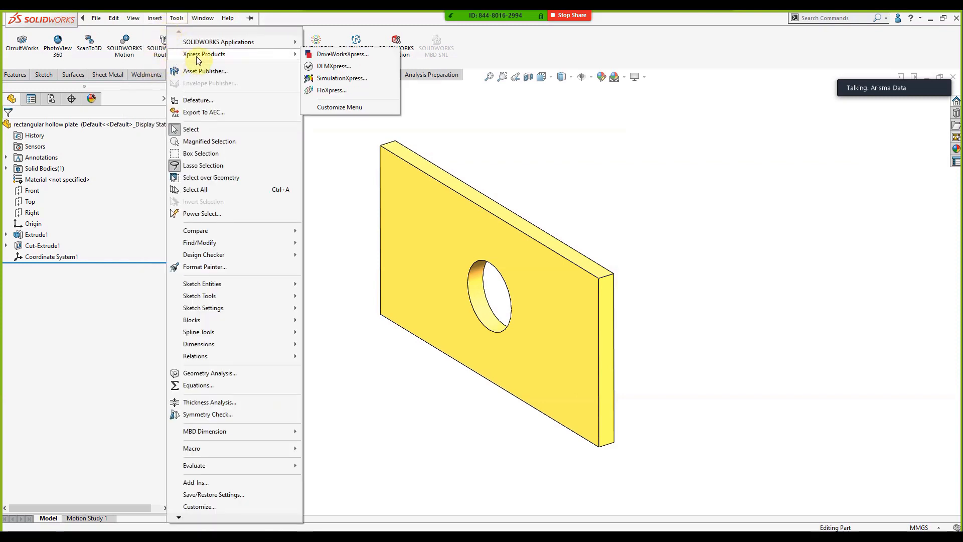
click(335, 80)
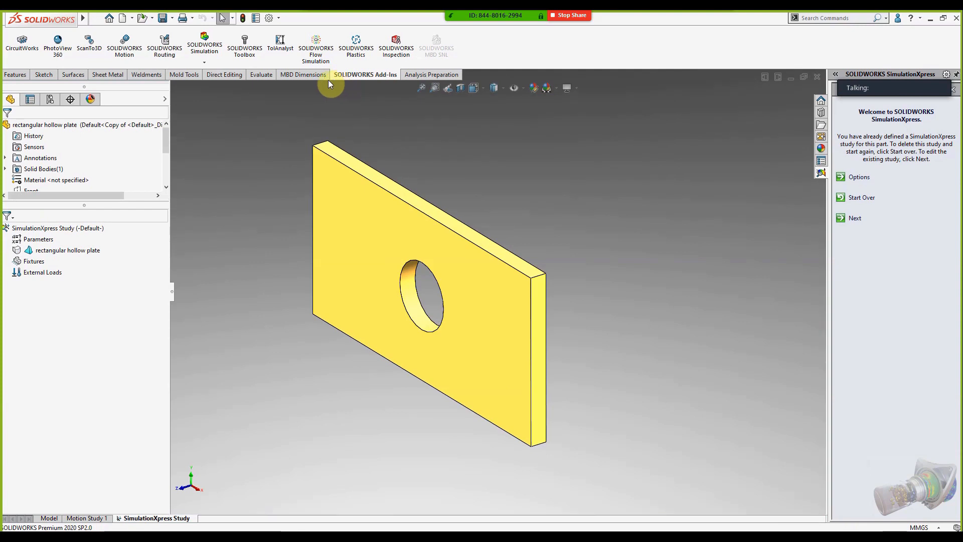
scroll(409, 220, down, 1)
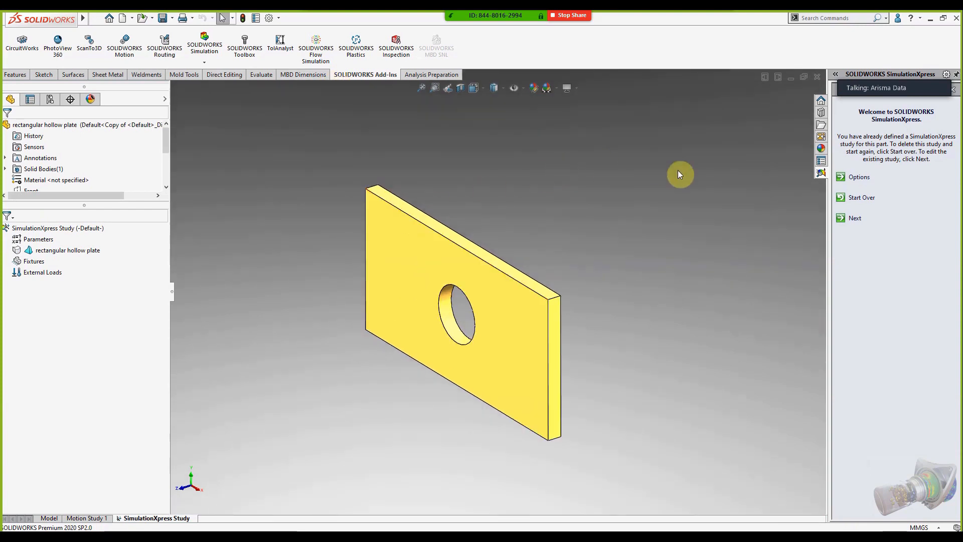
- Confirm the SimulationXpress options with SI as the system of units and maximum and minimum annotations shown in the result plots
mouse_move(864, 91)
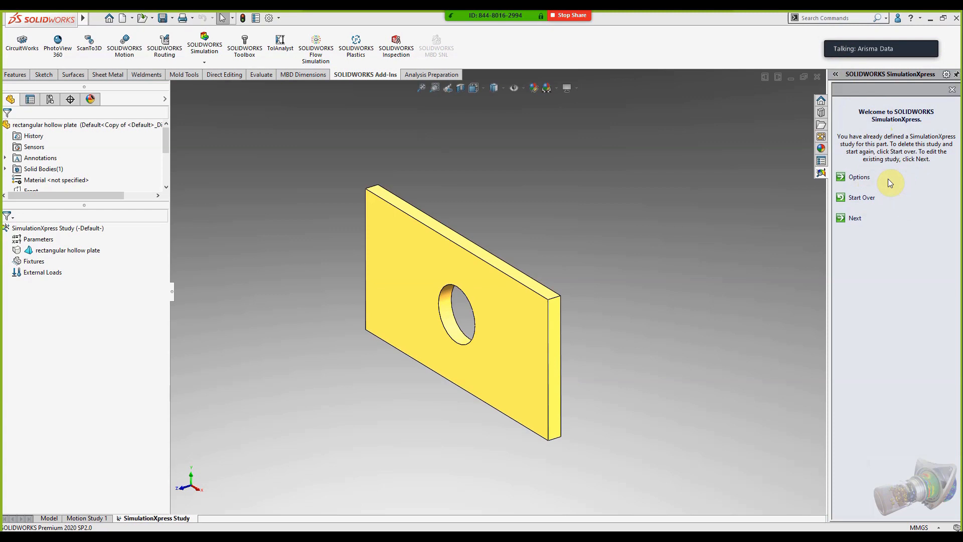
click(859, 179)
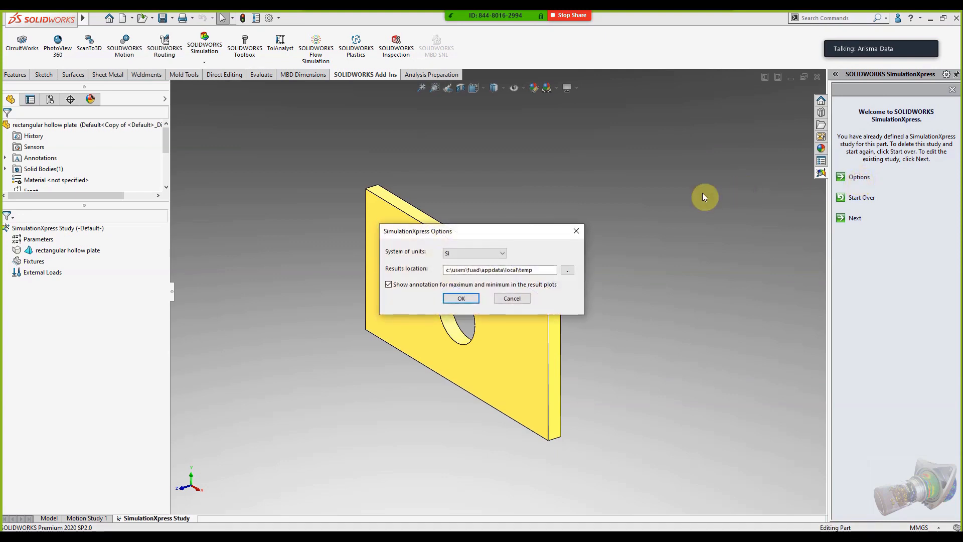
drag(499, 228, 630, 186)
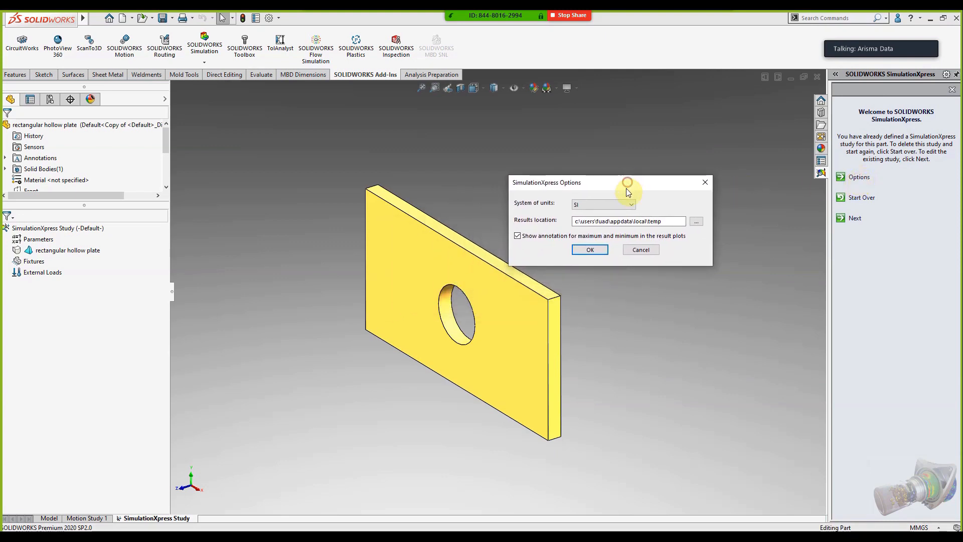
click(612, 204)
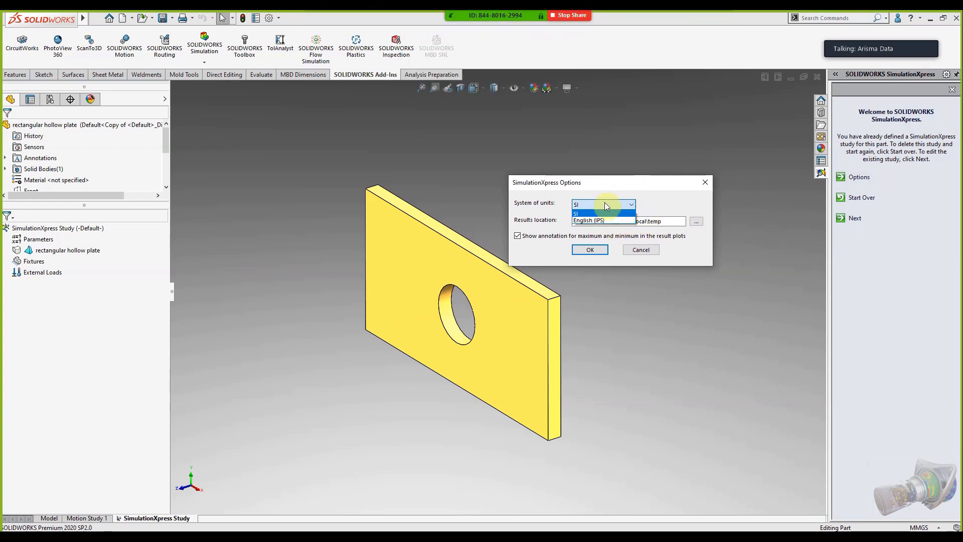
click(616, 207)
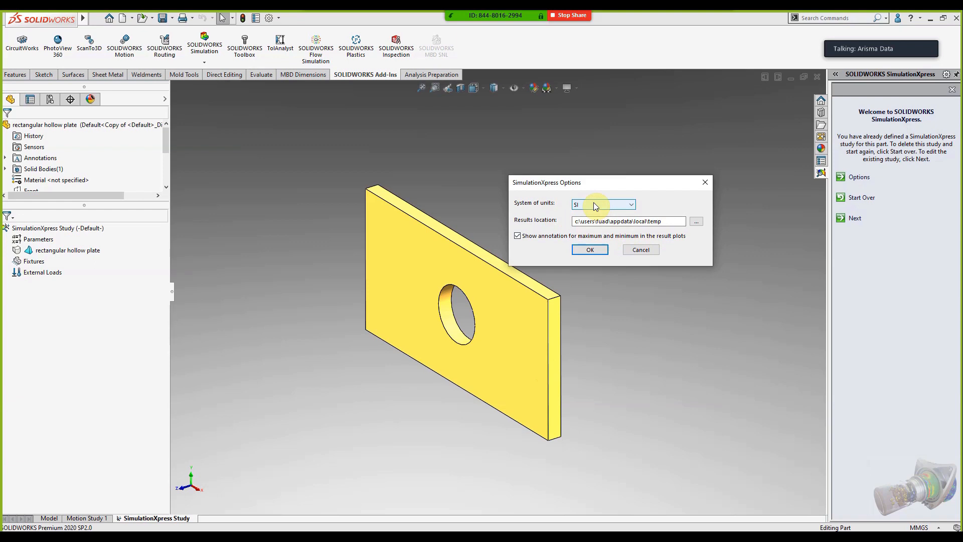
click(589, 250)
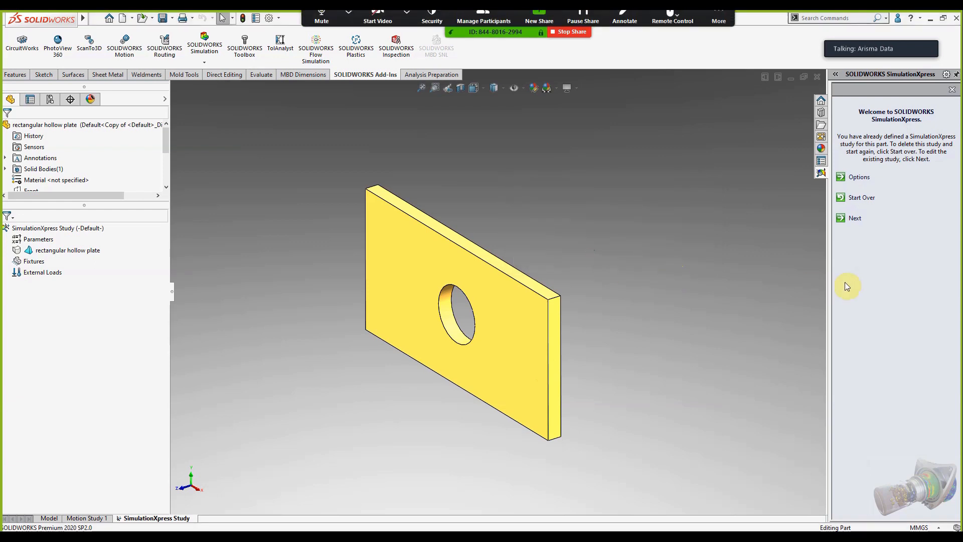
- Start the SimulationXpress study over, permanently deleting the existing study setup and results
click(859, 198)
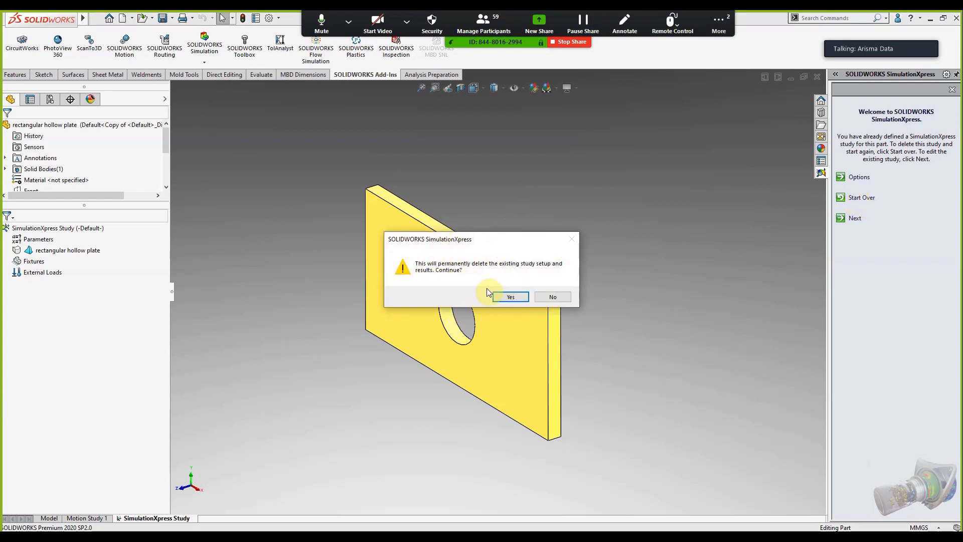
click(505, 297)
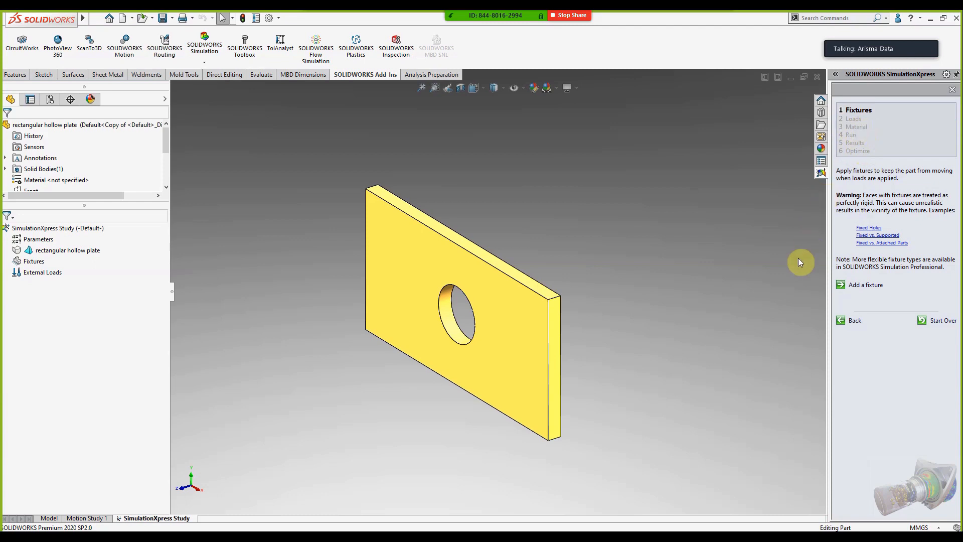
click(859, 112)
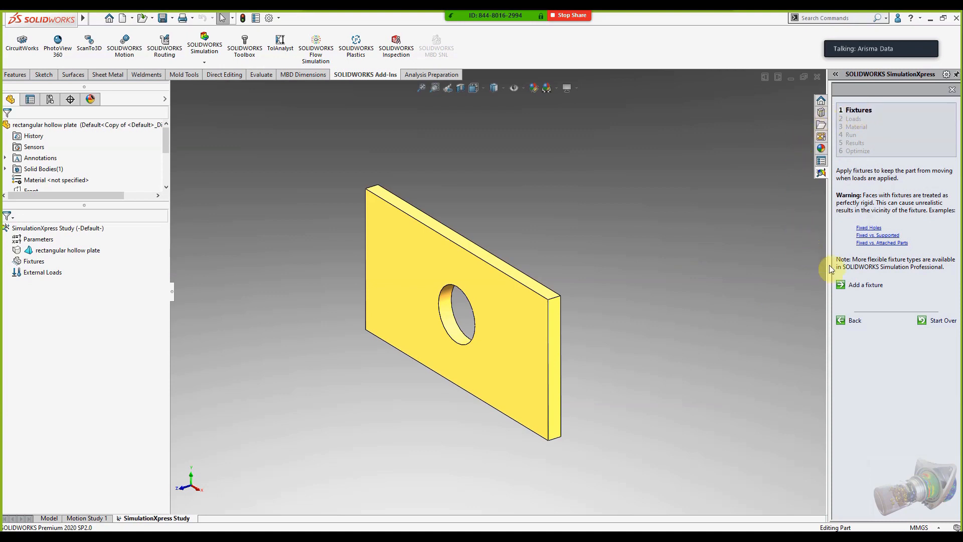
- Begin a fixed-geometry fixture and pick the plate's large front face around the hole
click(865, 285)
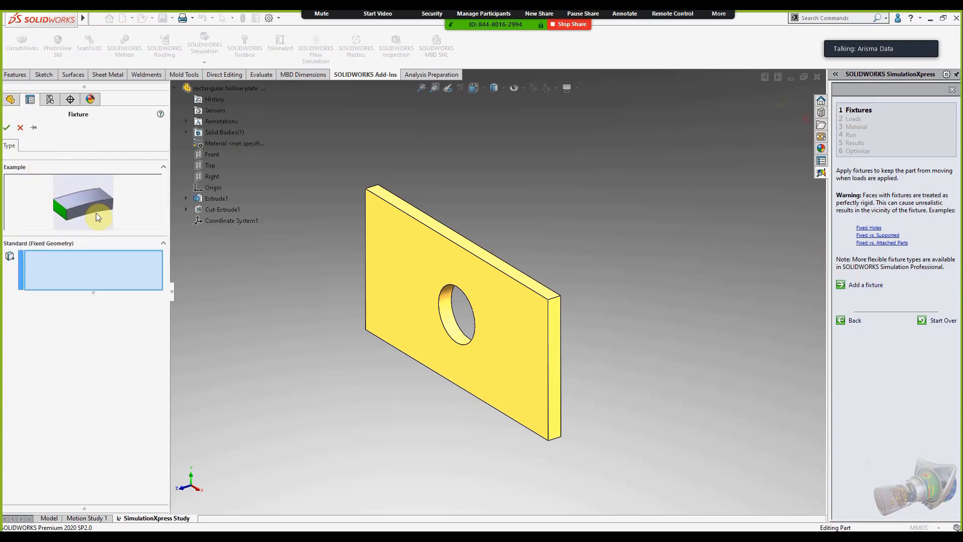
drag(169, 209, 134, 209)
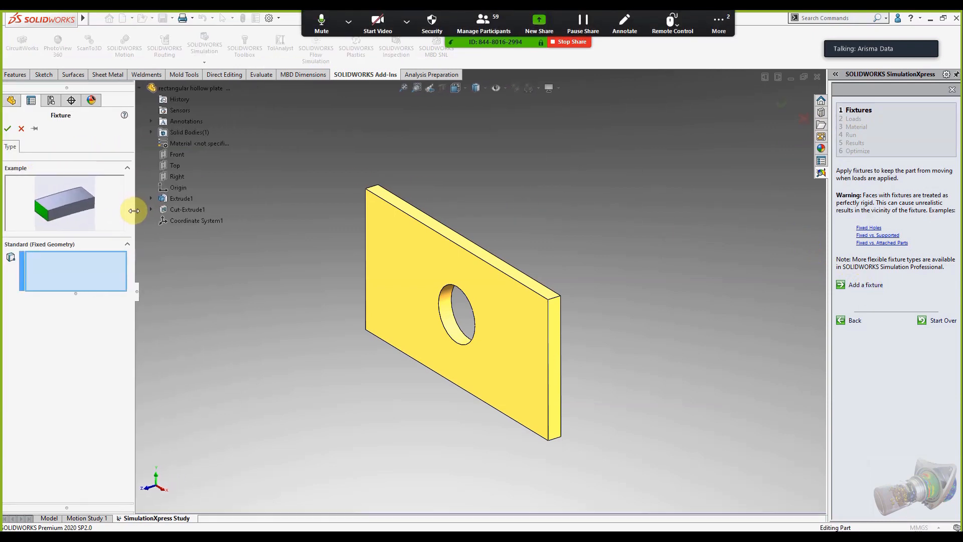
click(418, 273)
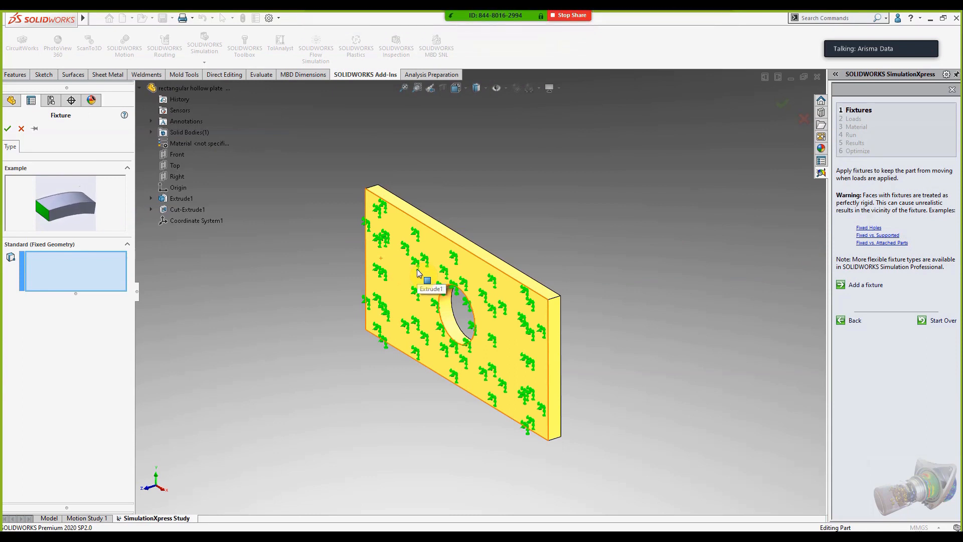
- Switch to the PowerPoint presentation and change the load value on the SimulationXpress sample case slide to 110000 N
key(alt+Tab)
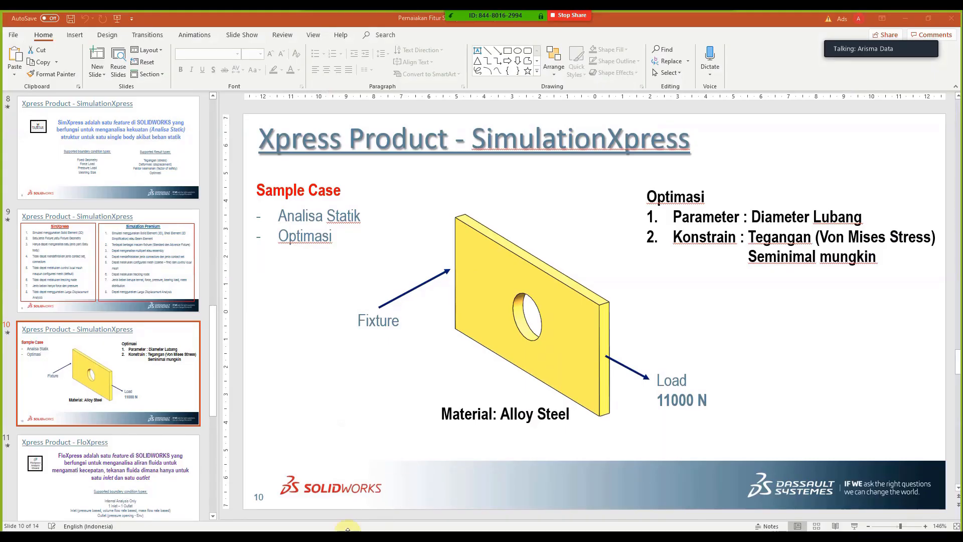
click(667, 400)
text(0)
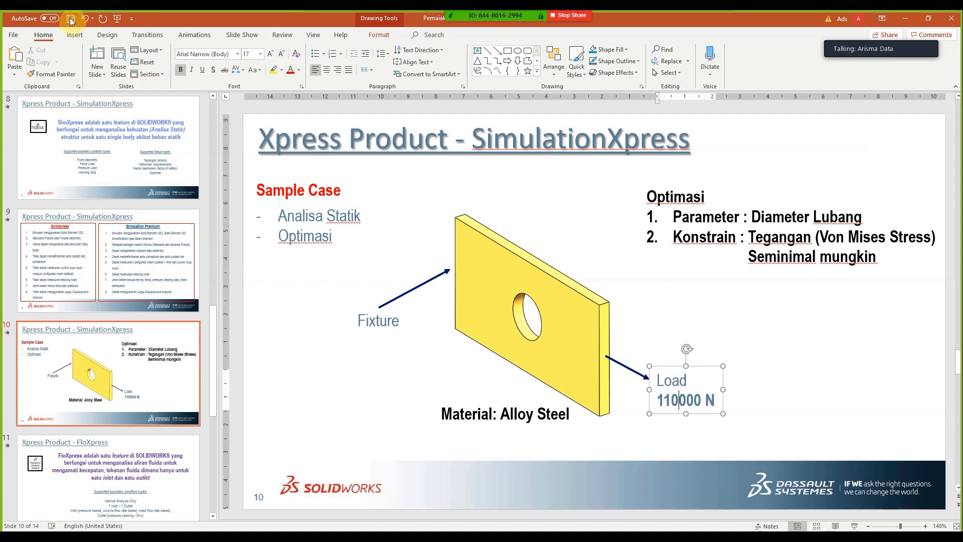
- Switch back to SOLIDWORKS, apply the fixed-geometry fixture to the plate's narrow end face, and continue to the loads stage
click(906, 19)
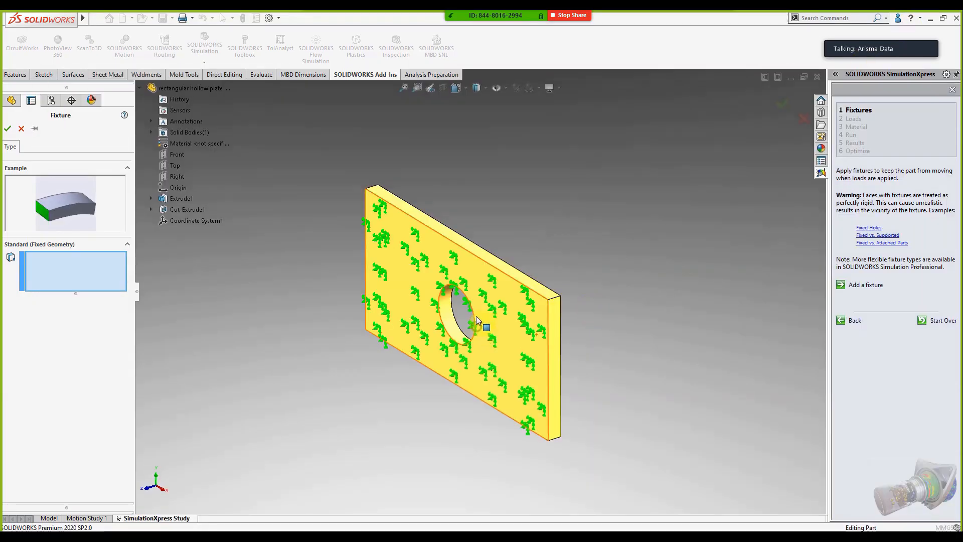
middle_drag(483, 327, 383, 294)
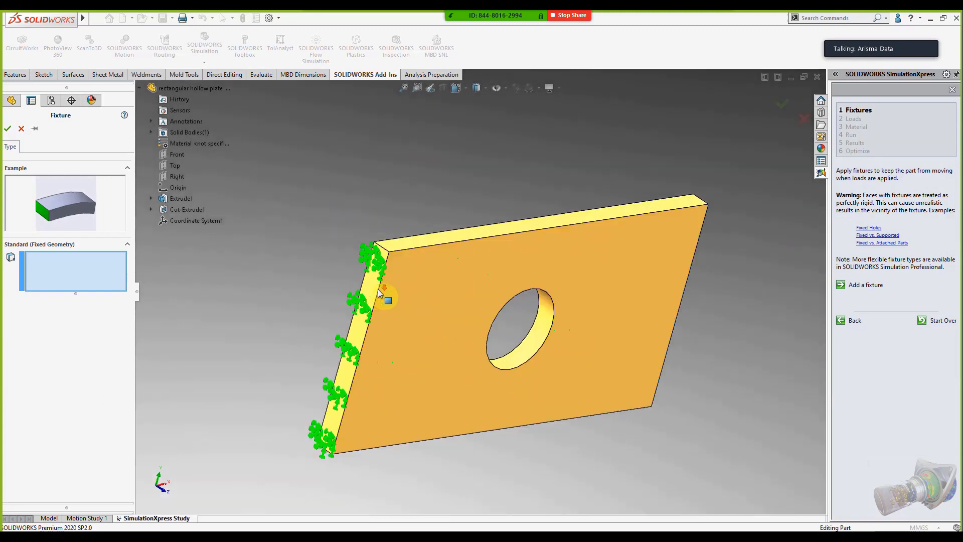
click(363, 306)
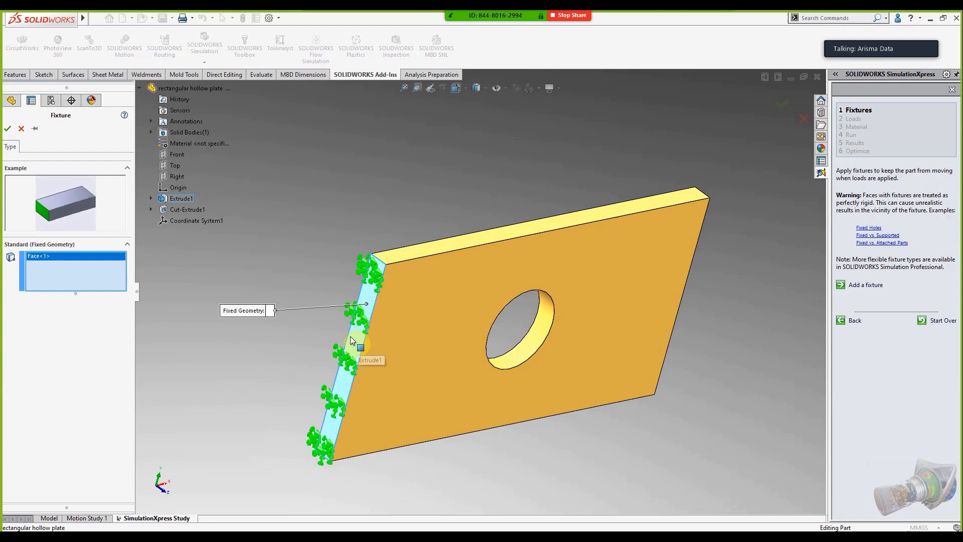
middle_drag(357, 346, 365, 333)
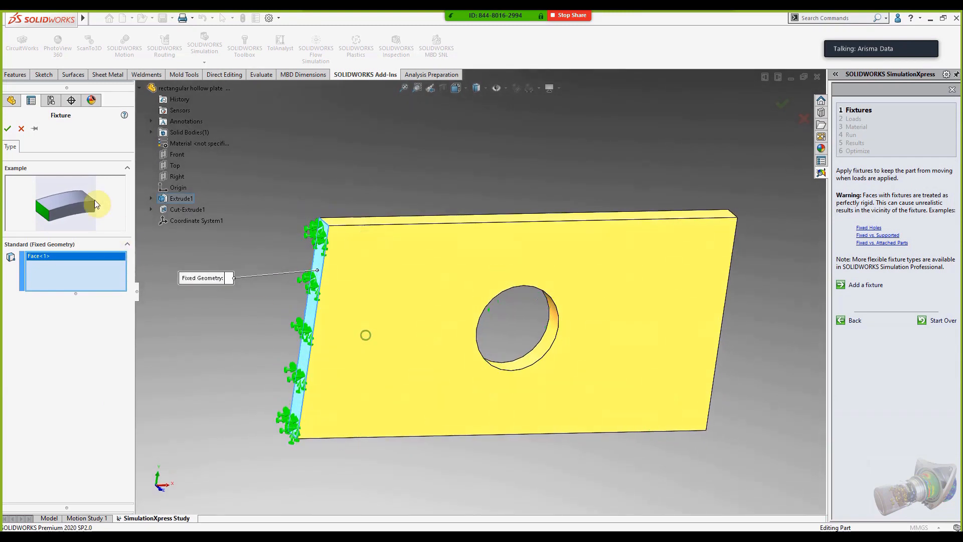
click(8, 130)
scroll(527, 323, up, 3)
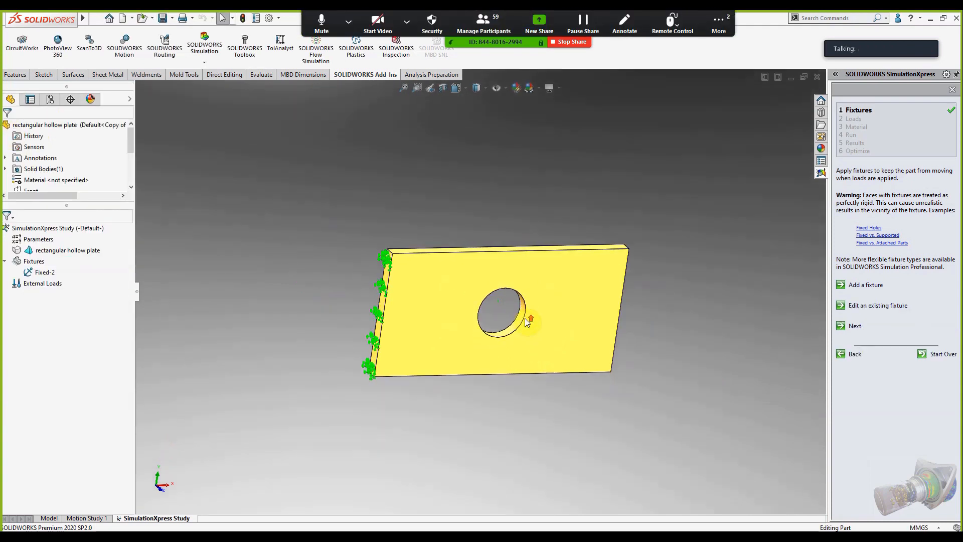
middle_drag(526, 323, 544, 302)
scroll(551, 265, down, 1)
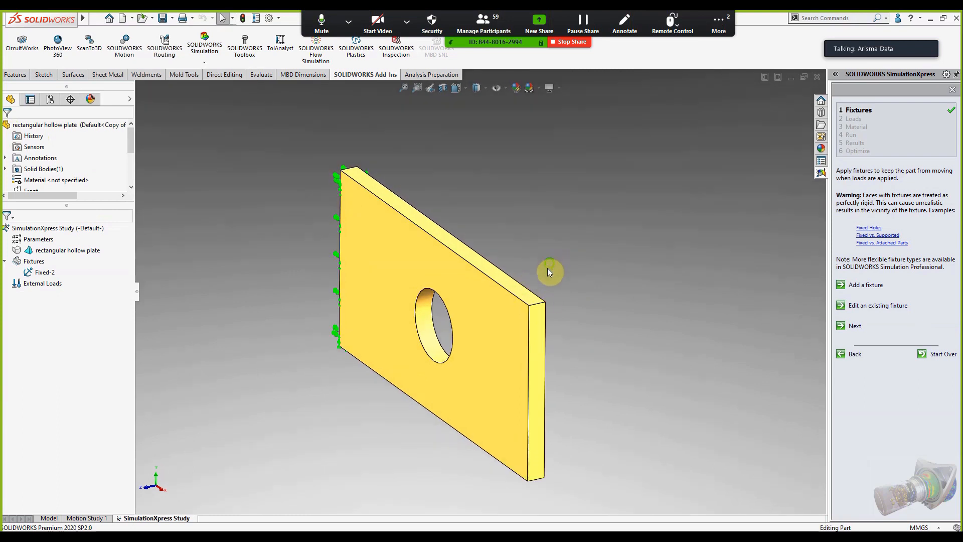
middle_drag(548, 269, 548, 275)
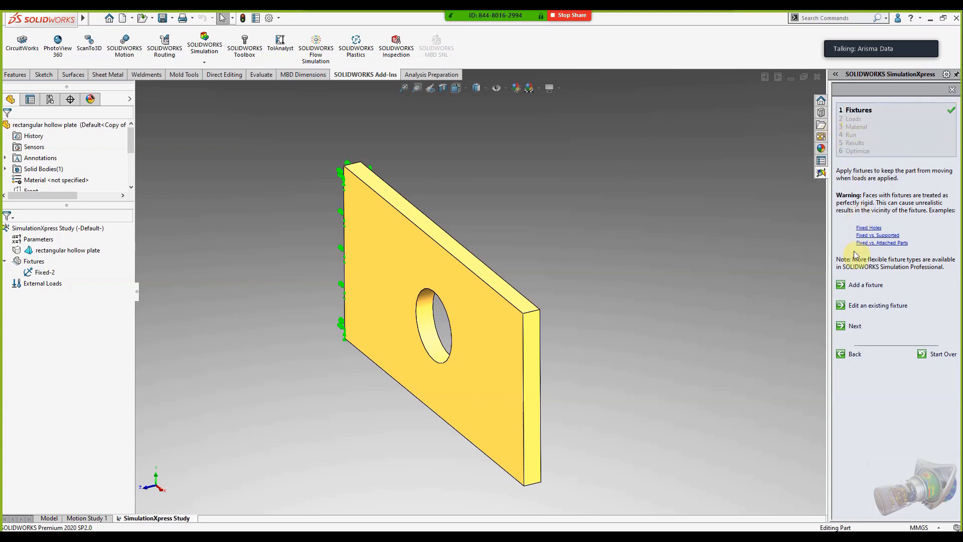
click(851, 326)
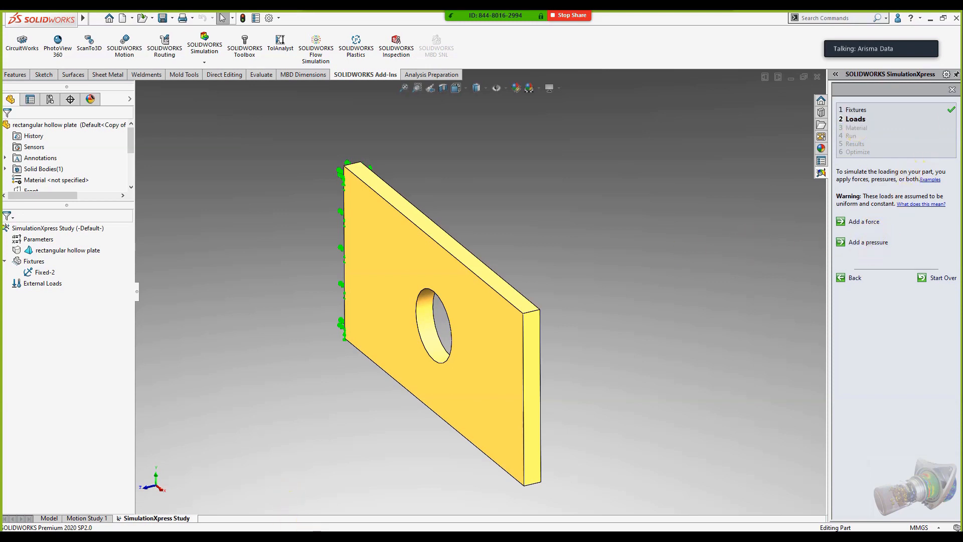
- Check the load value on the sample case slide in PowerPoint and return to SOLIDWORKS
click(402, 536)
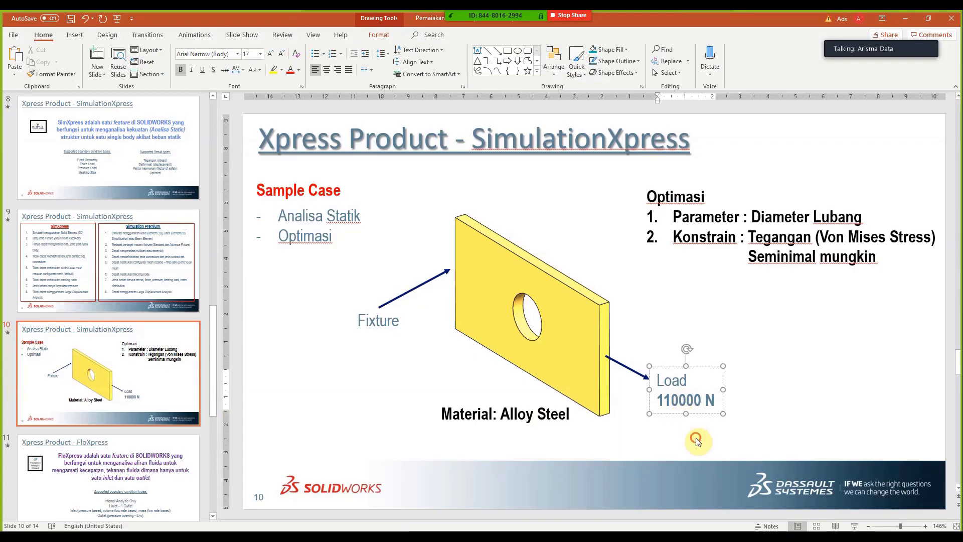
click(692, 441)
click(408, 536)
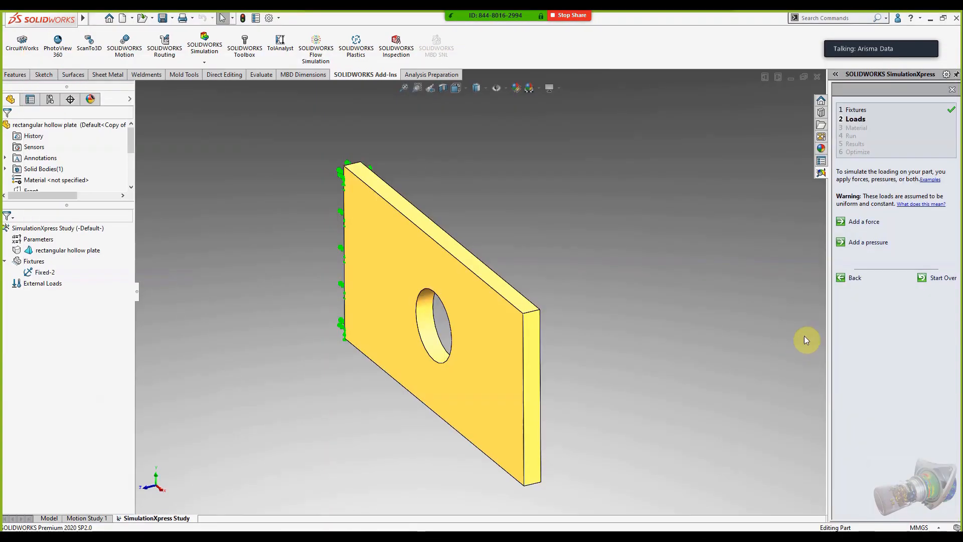
- Begin a force load and pick the plate's narrow end face opposite the fixture
click(863, 226)
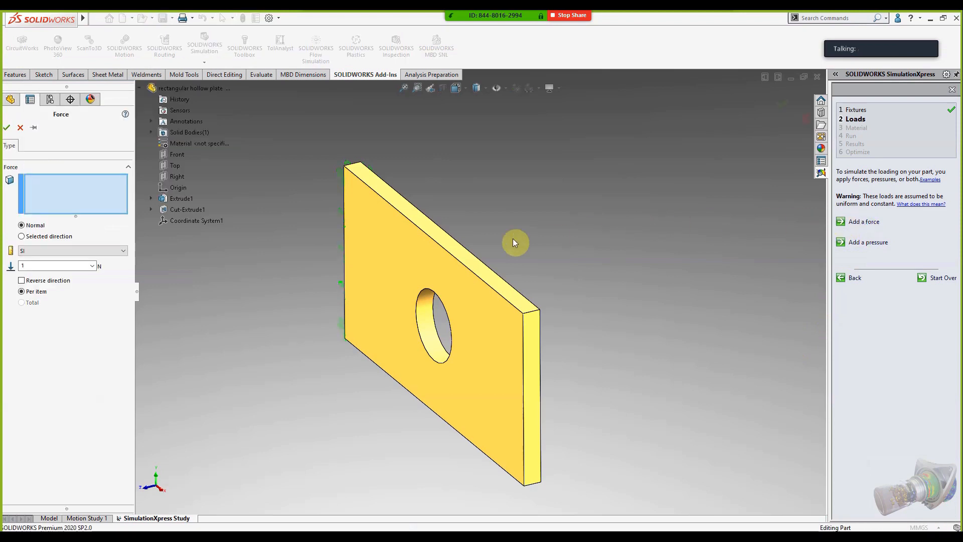
click(522, 303)
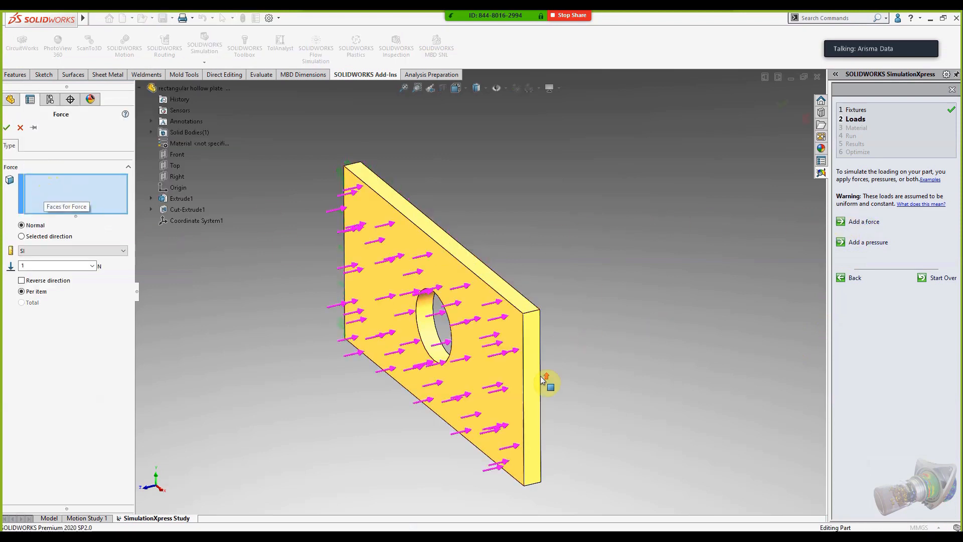
middle_drag(546, 379, 517, 327)
click(537, 324)
scroll(516, 326, up, 1)
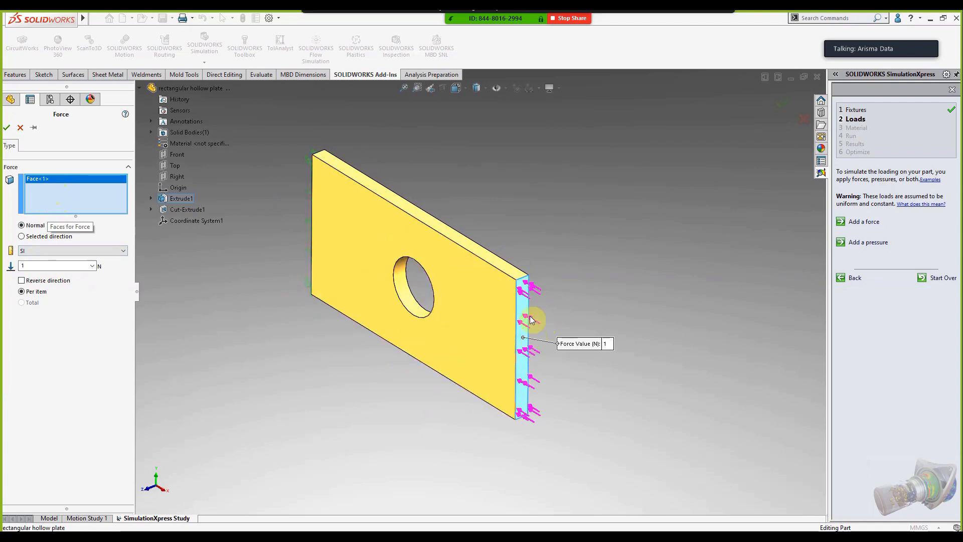
scroll(525, 318, down, 1)
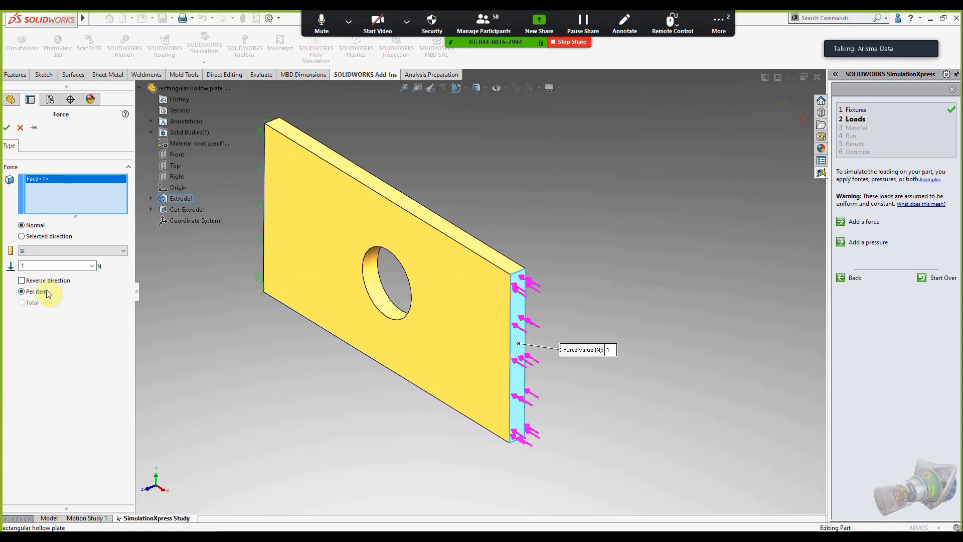
- Try the reversed direction and a force direction based on the Top plane, and return the force to the Normal direction
click(22, 281)
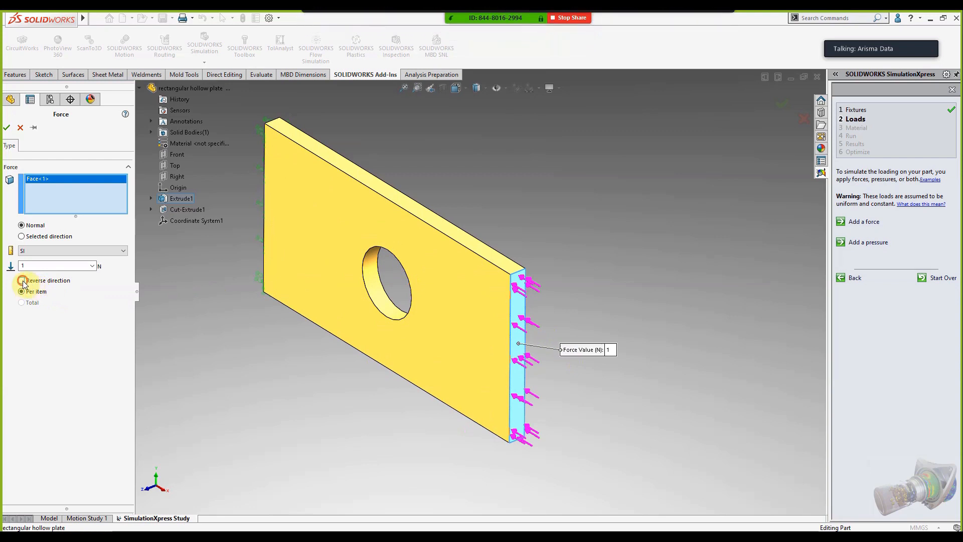
click(22, 281)
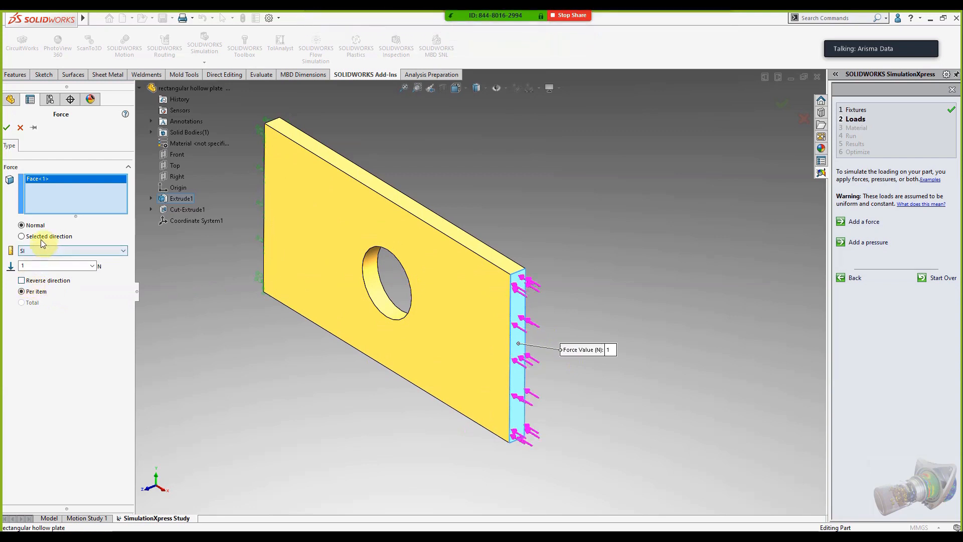
click(25, 237)
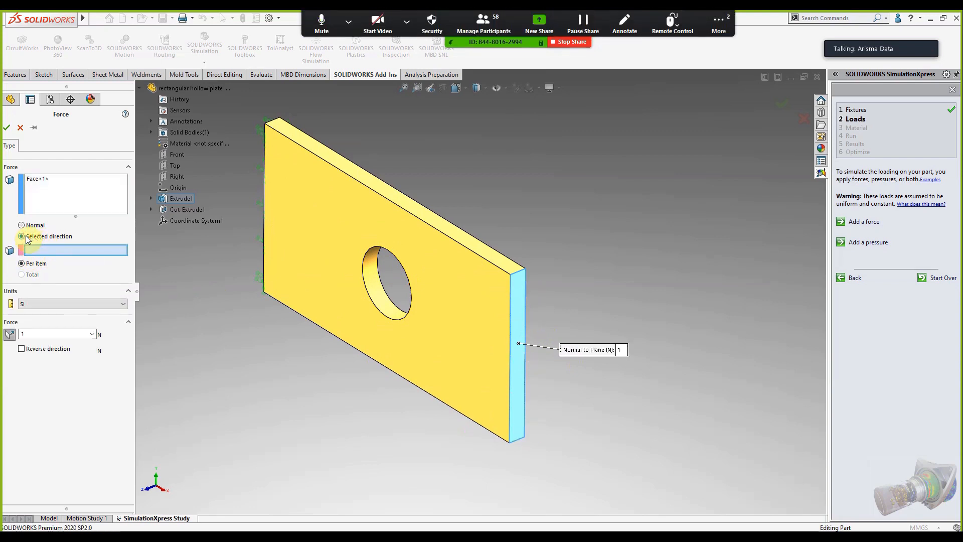
click(169, 166)
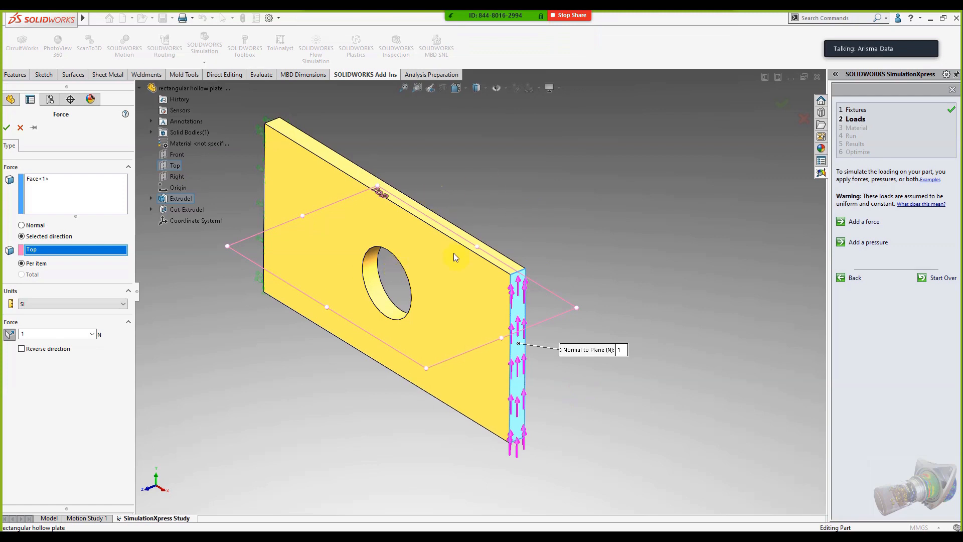
click(21, 348)
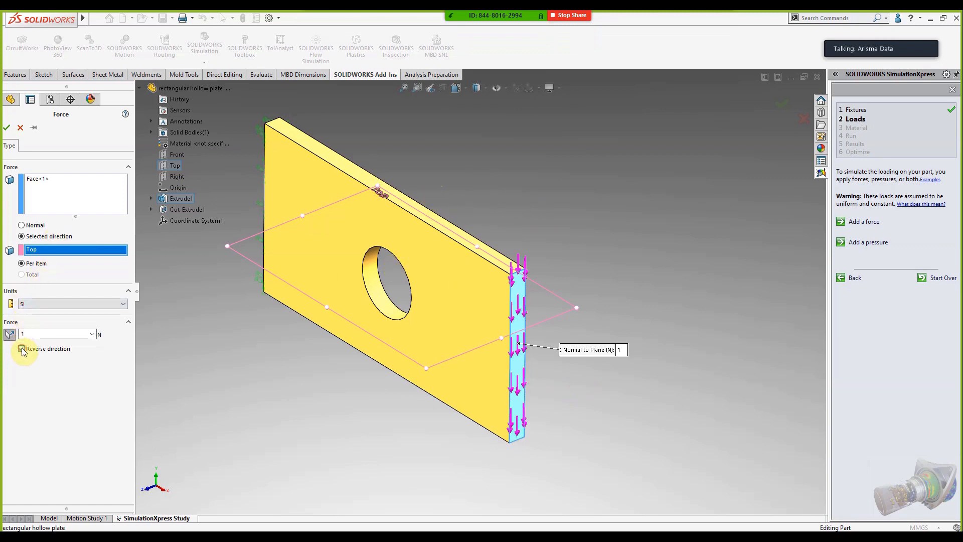
click(22, 349)
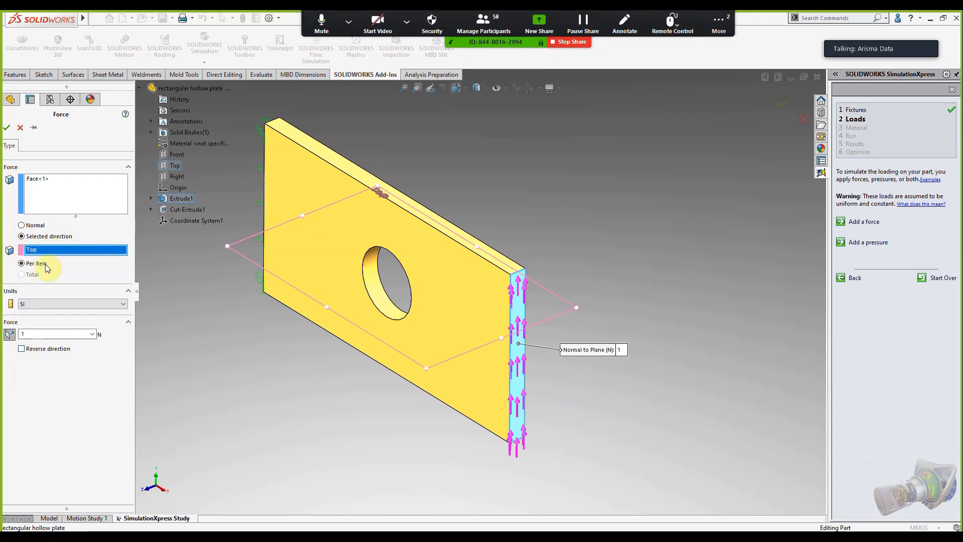
click(22, 225)
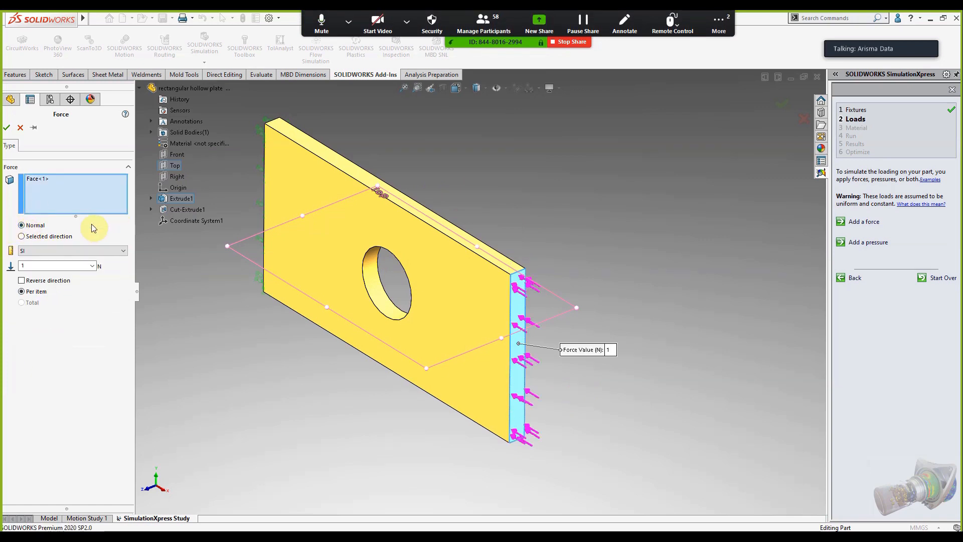
- Reverse the normal force so that it pulls outward from the end face
click(21, 282)
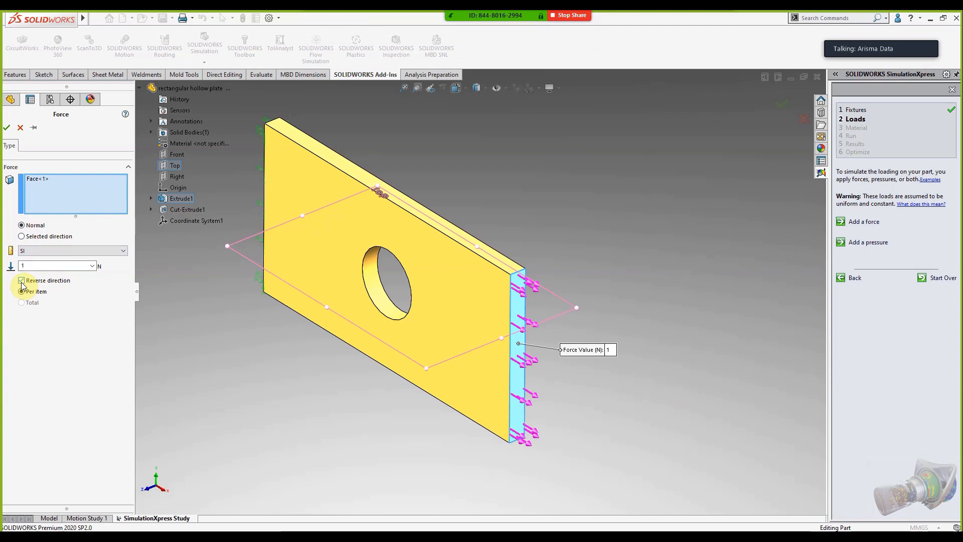
double_click(23, 265)
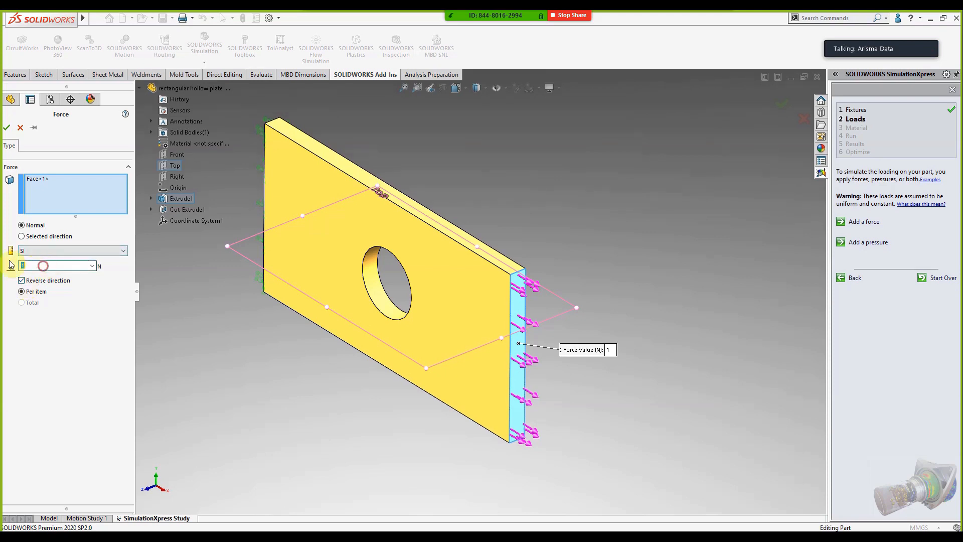
- Try English (IPS) as the force units and switch back to SI
click(37, 250)
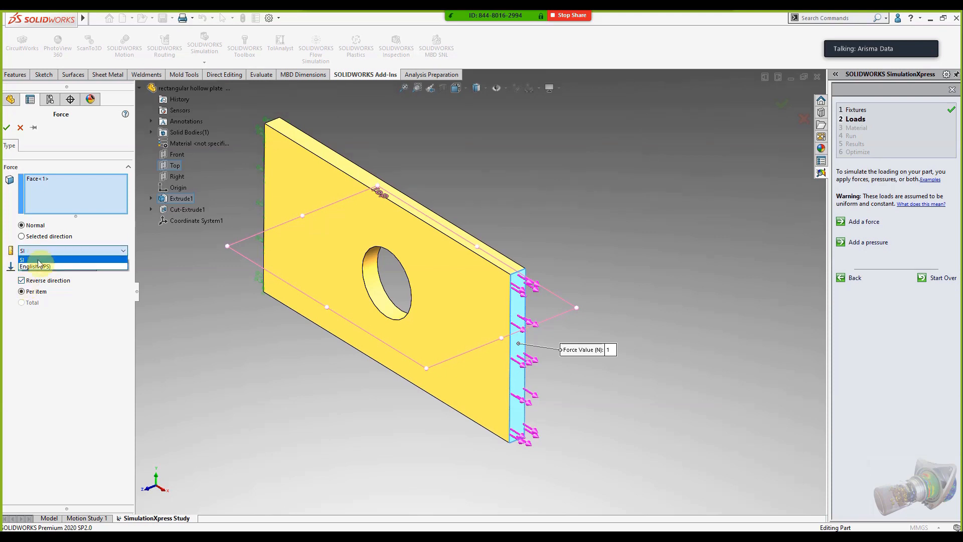
click(41, 268)
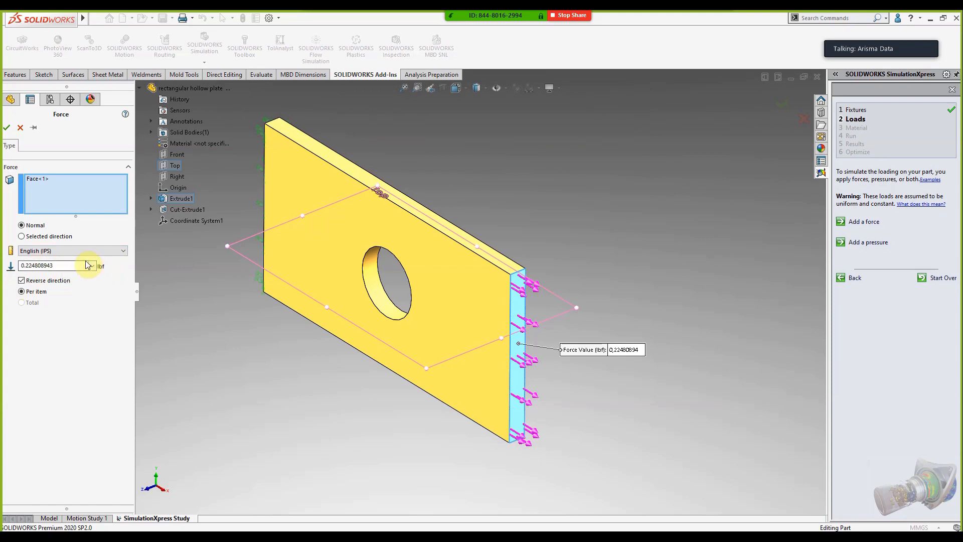
click(67, 251)
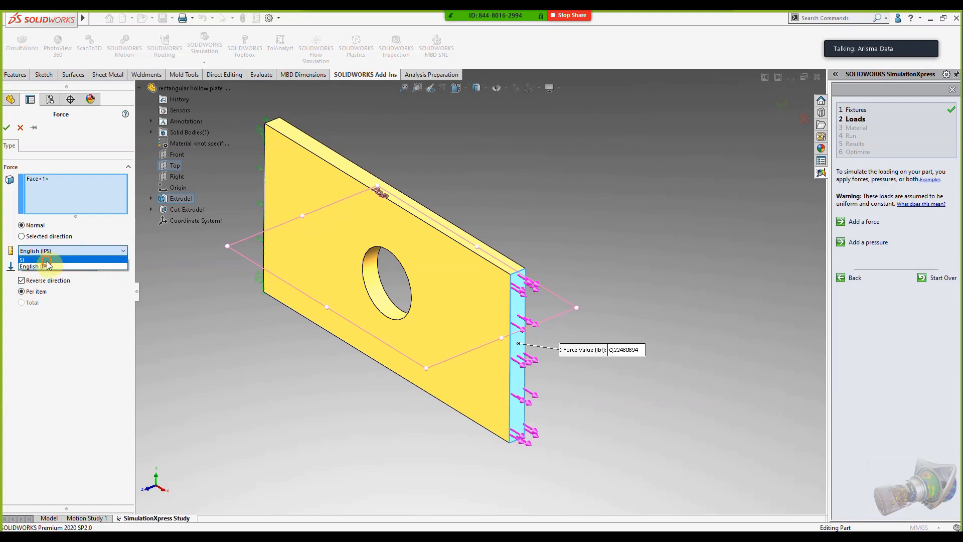
click(30, 259)
- Set the force to 110000 N per item and apply it to the end face
click(60, 264)
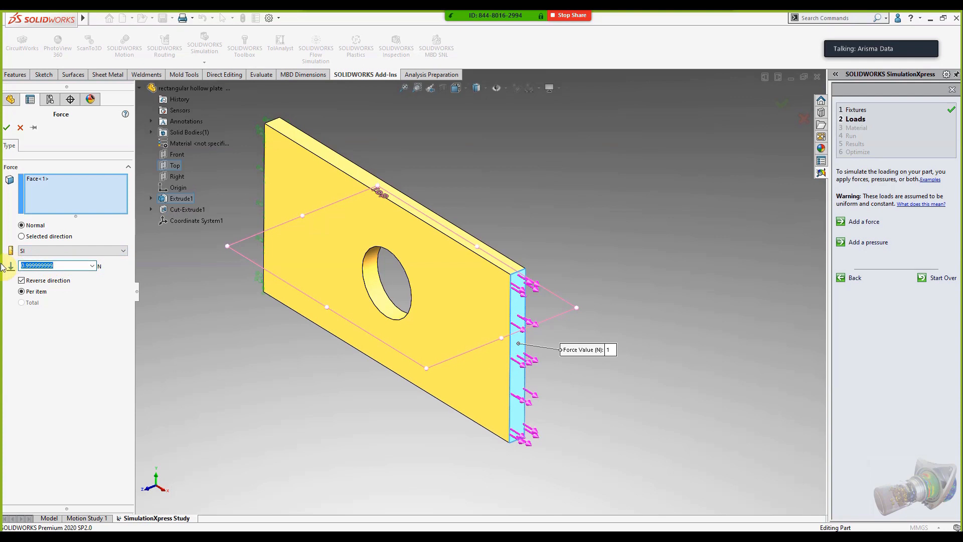
text(110000)
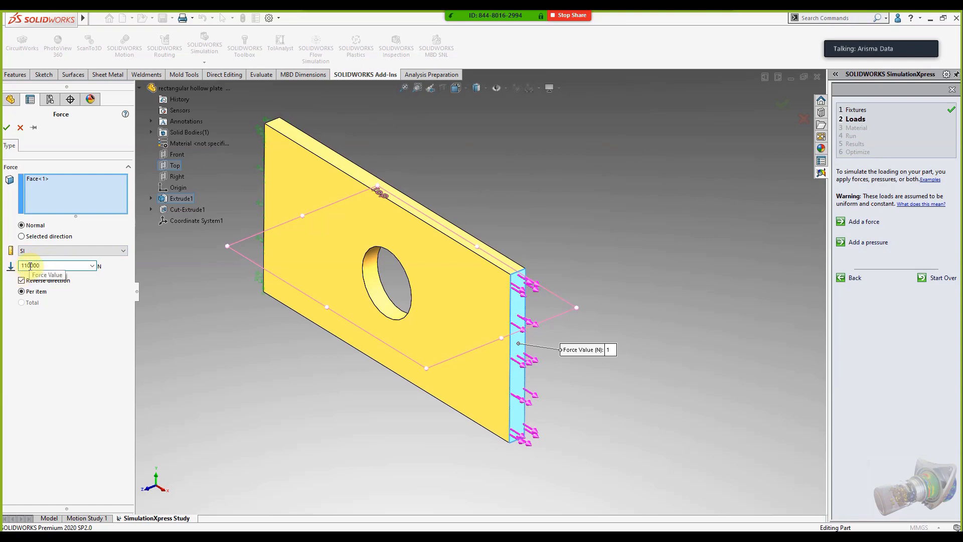
click(6, 127)
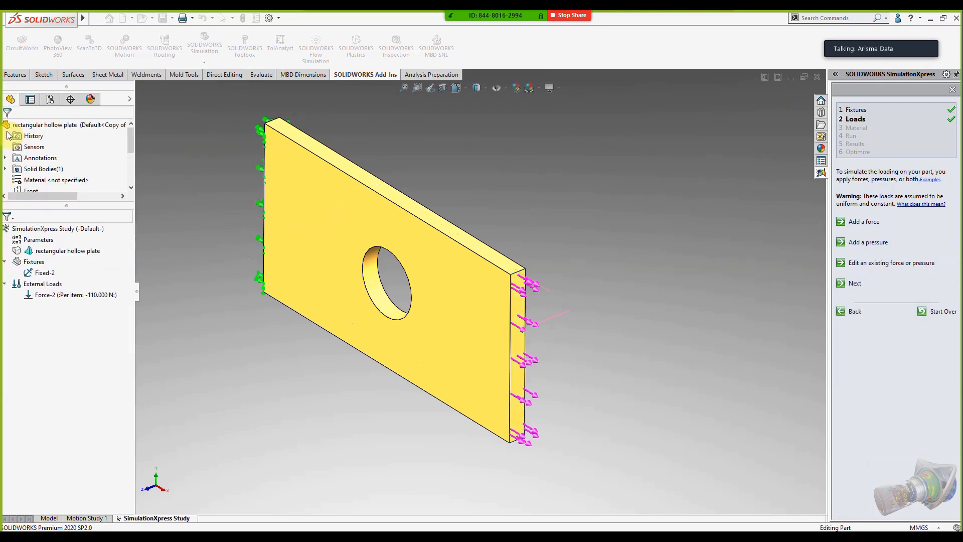
- Inspect the applied force on the plate's end face and clear the selection
click(525, 285)
scroll(521, 284, up, 2)
scroll(497, 251, down, 1)
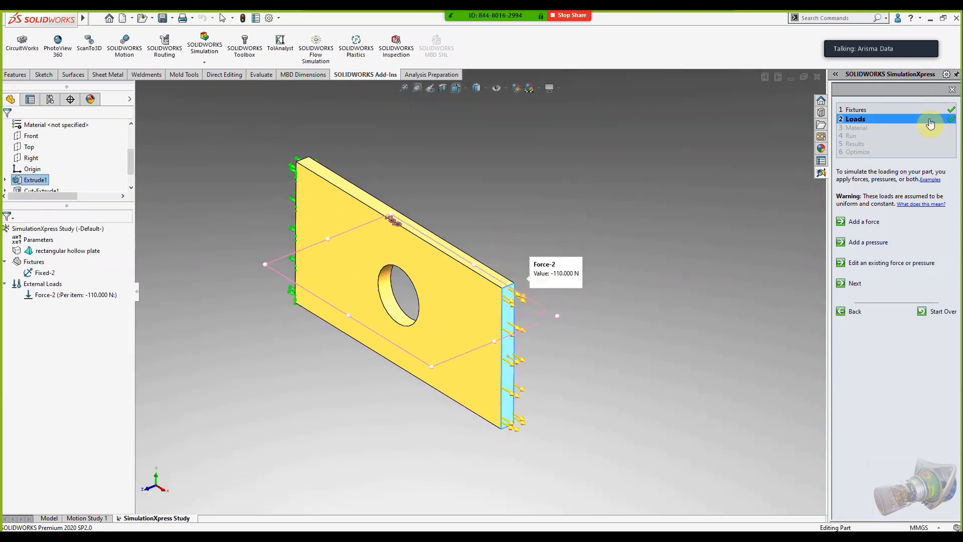
click(679, 216)
scroll(516, 286, up, 1)
scroll(382, 226, down, 1)
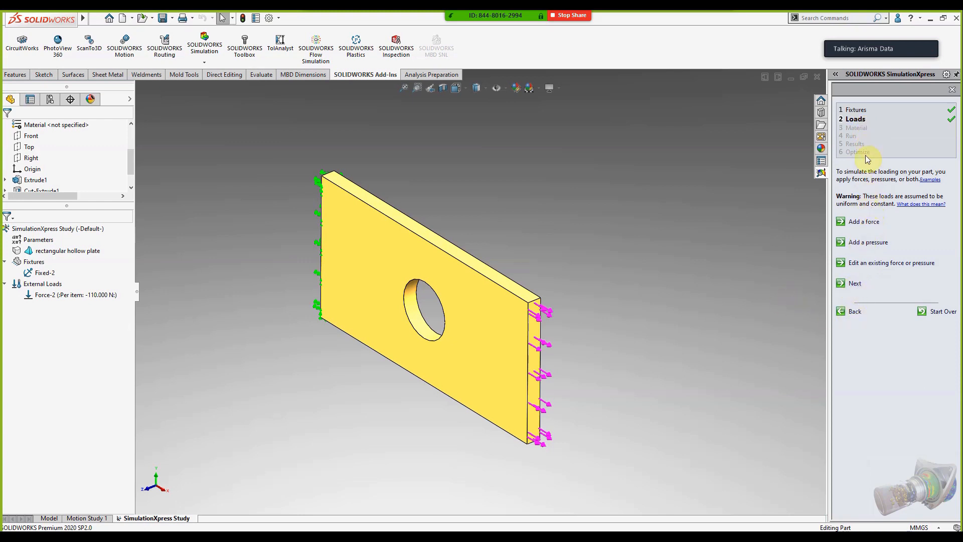
- Check the material named on the sample case slide and apply Alloy Steel from the Steel library to the plate
click(864, 129)
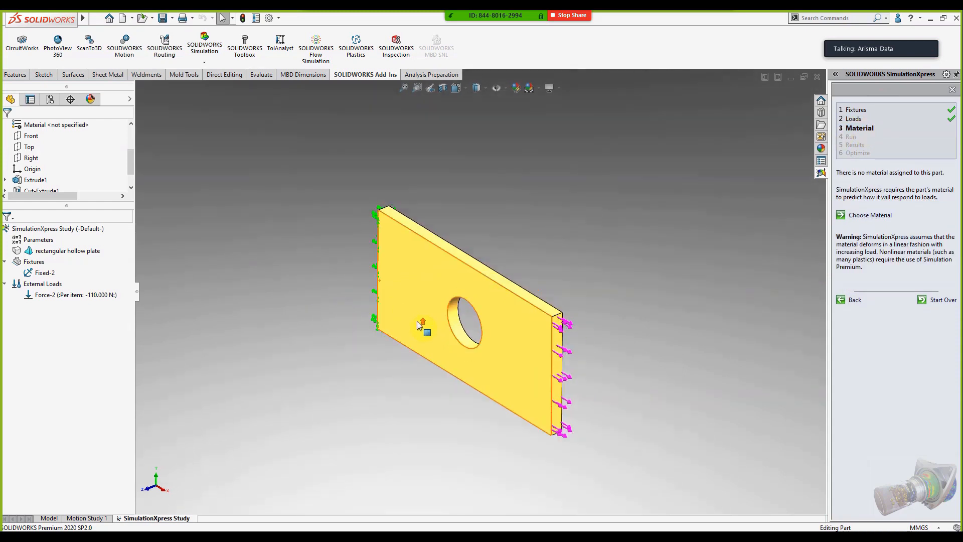
click(864, 216)
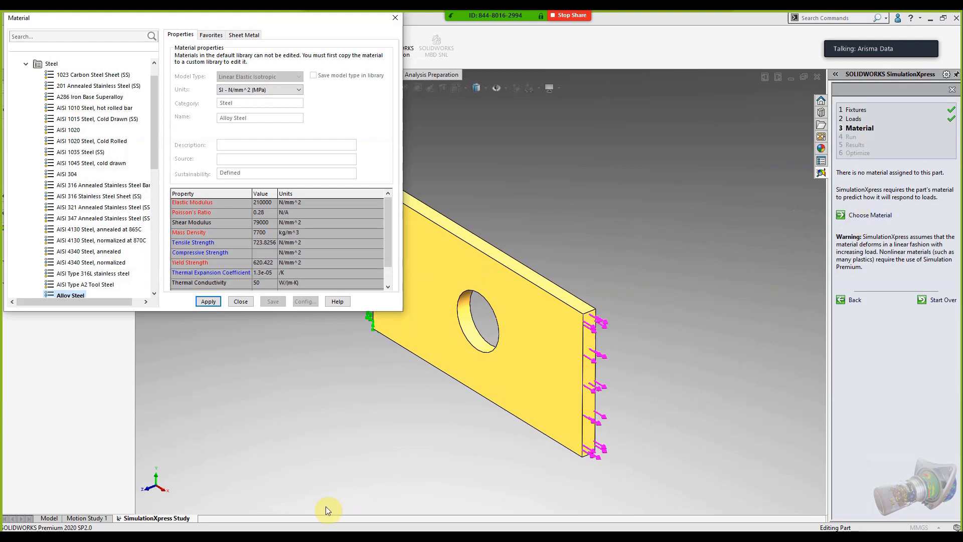
click(335, 537)
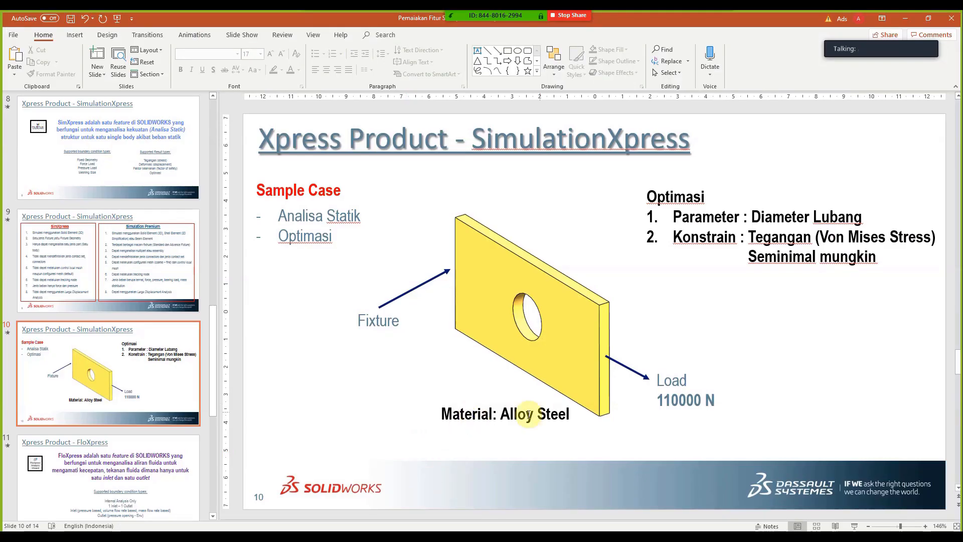
click(333, 538)
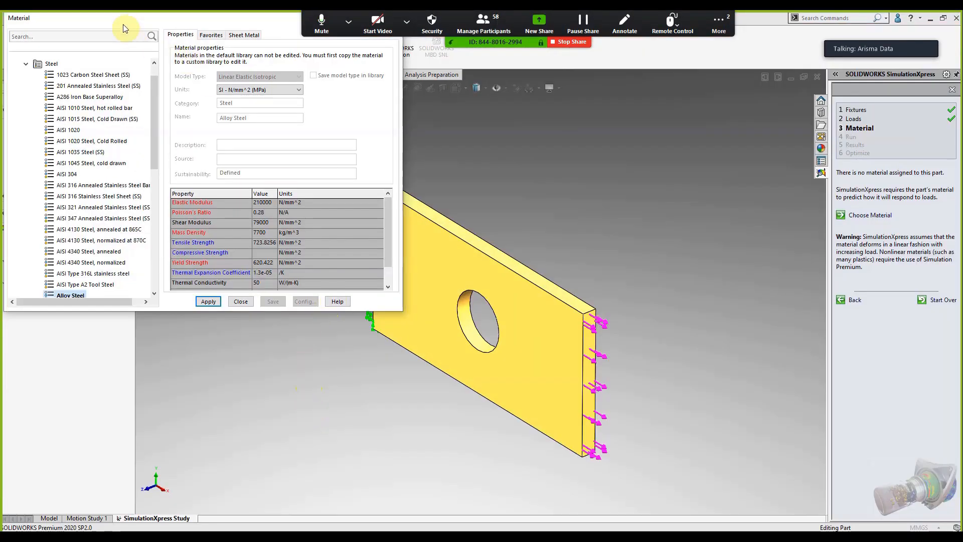
scroll(183, 248, down, 2)
click(176, 259)
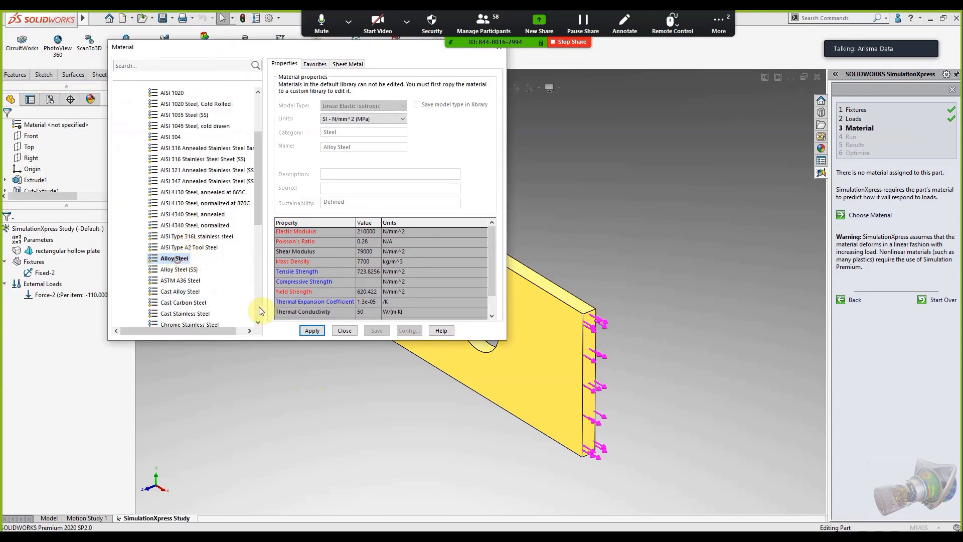
click(306, 330)
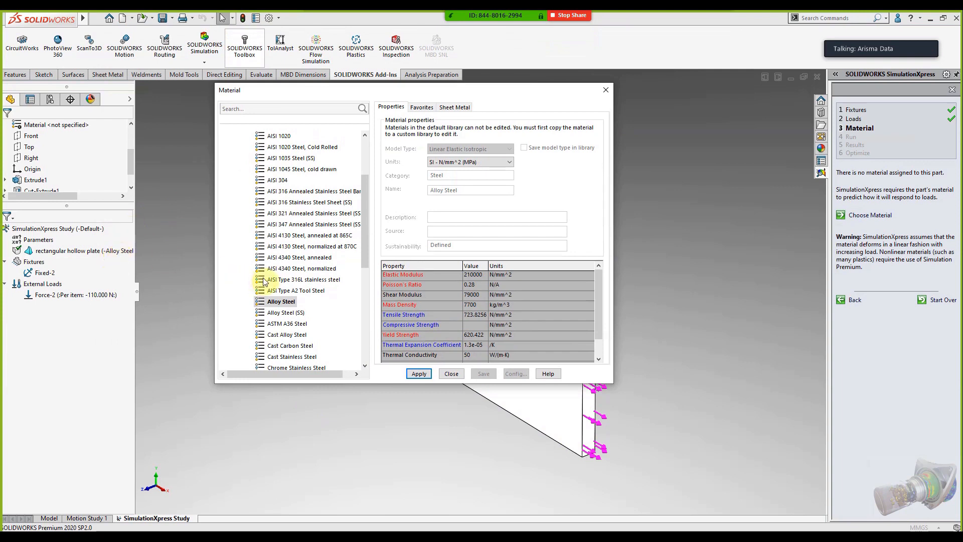
- Try AISI Type A2 Tool Steel as the plate's material and switch back to Alloy Steel
click(288, 290)
click(420, 380)
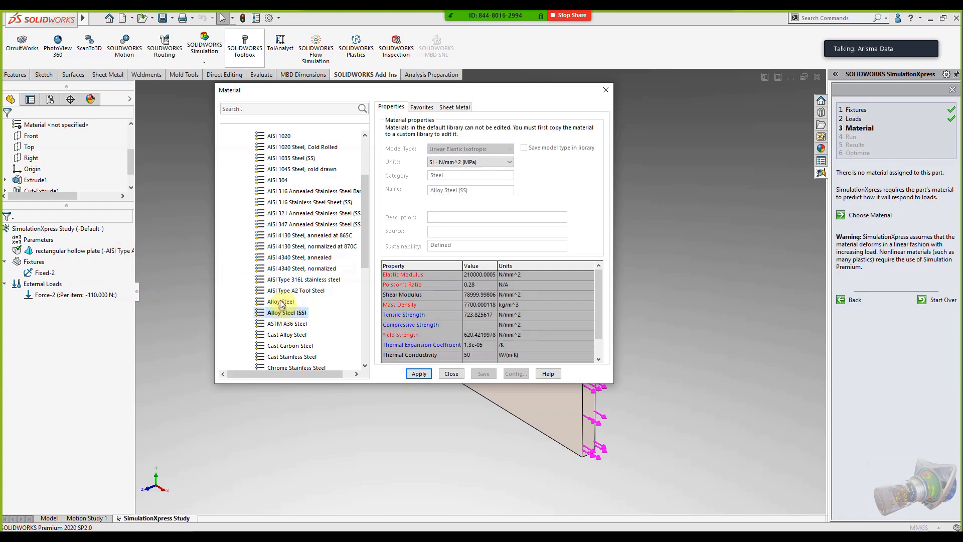
click(281, 301)
click(419, 374)
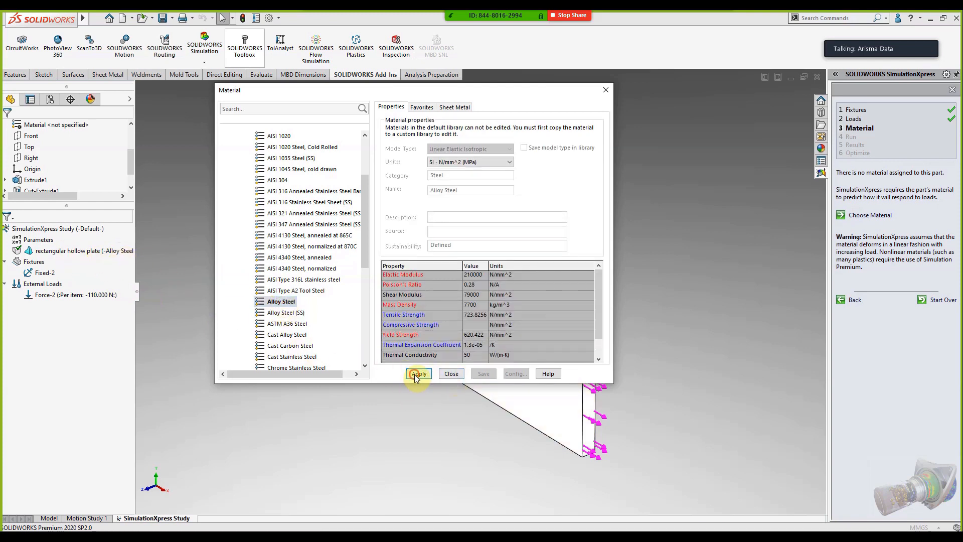
- Close the material library and proceed to the run stage's mesh density settings
click(450, 375)
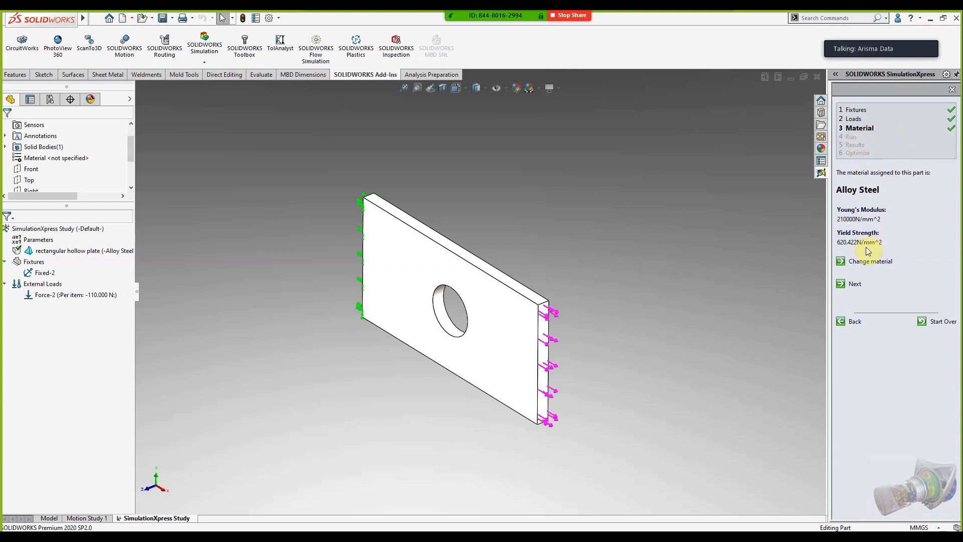
click(857, 284)
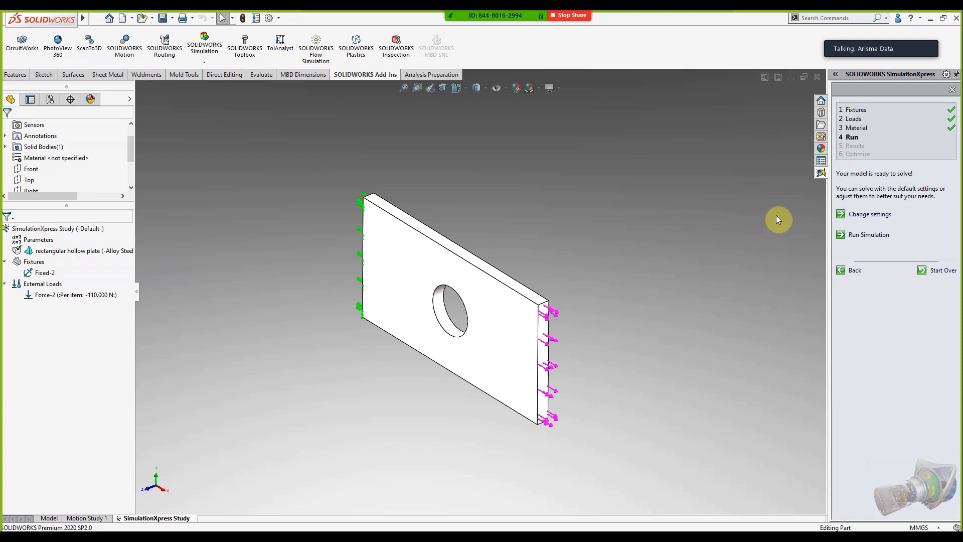
click(870, 215)
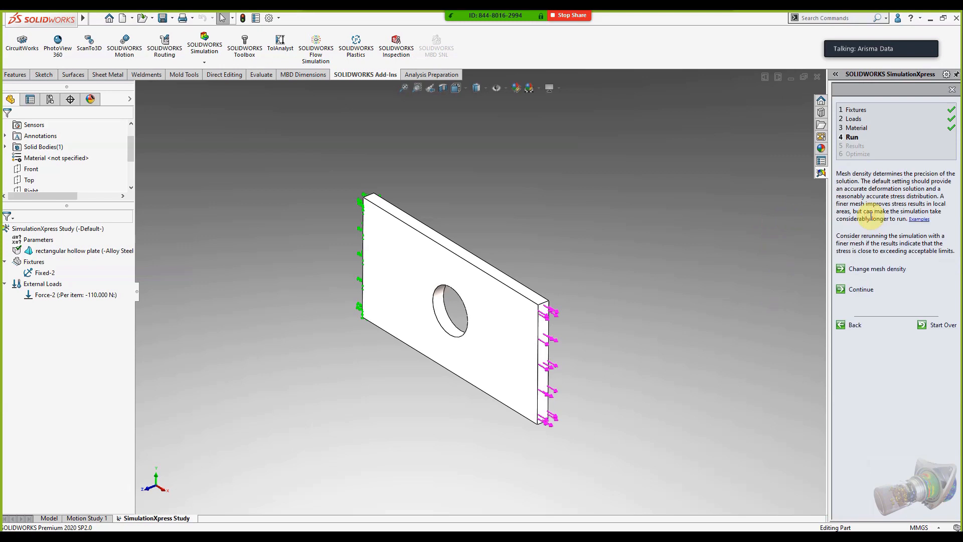
click(863, 269)
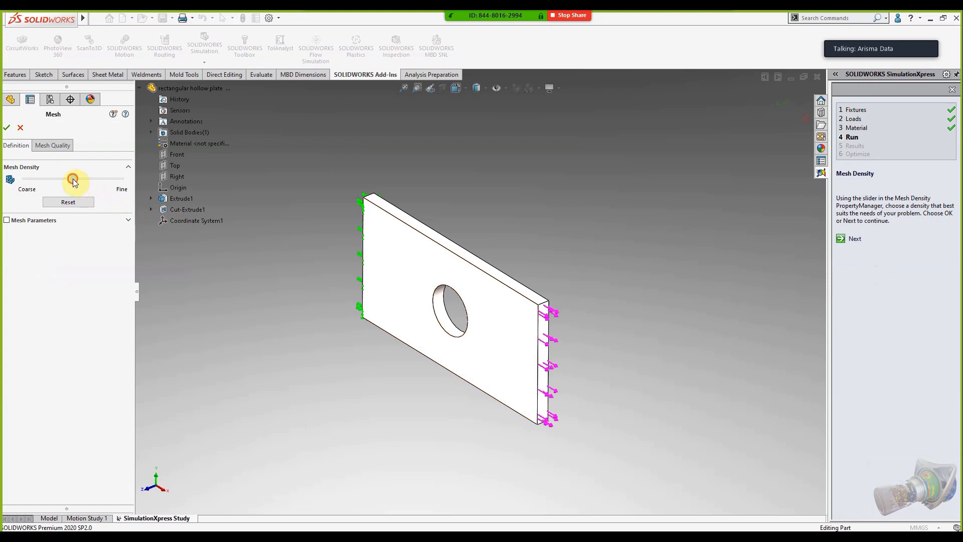
- Enable custom mesh parameters and accept a mesh with a 3 mm global size and 0.2 mm tolerance
drag(31, 180, 31, 178)
drag(89, 182, 82, 181)
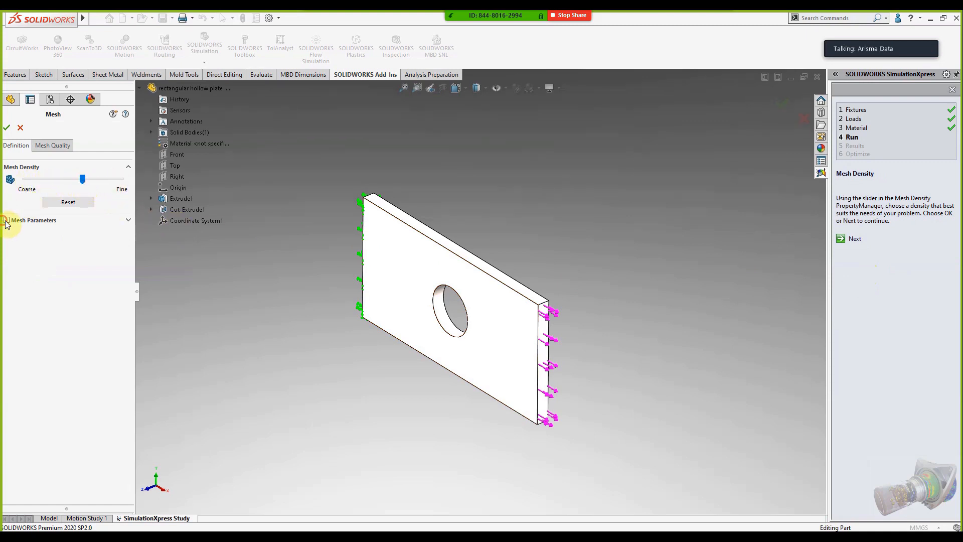
click(6, 220)
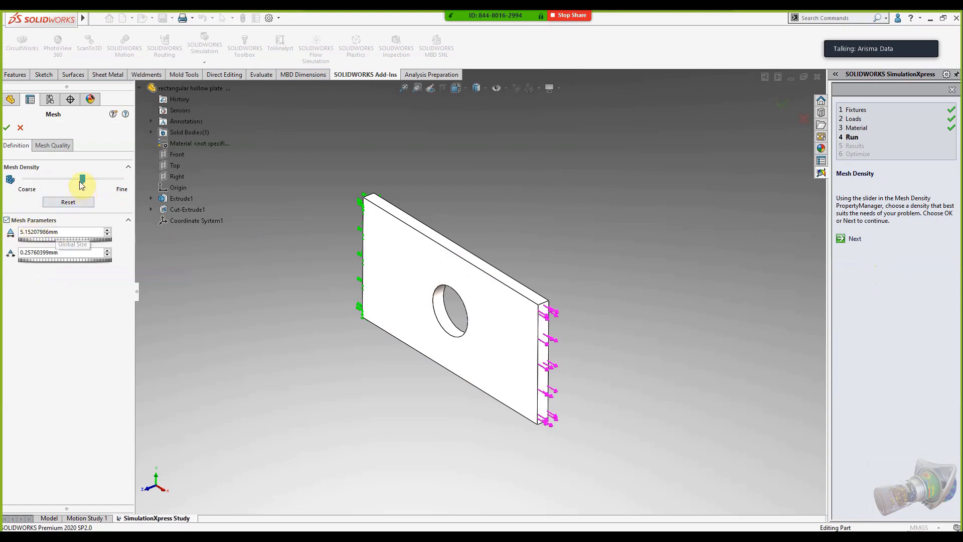
mouse_move(82, 182)
mouse_down()
mouse_move(96, 182)
mouse_move(75, 182)
mouse_up()
drag(69, 232, 2, 229)
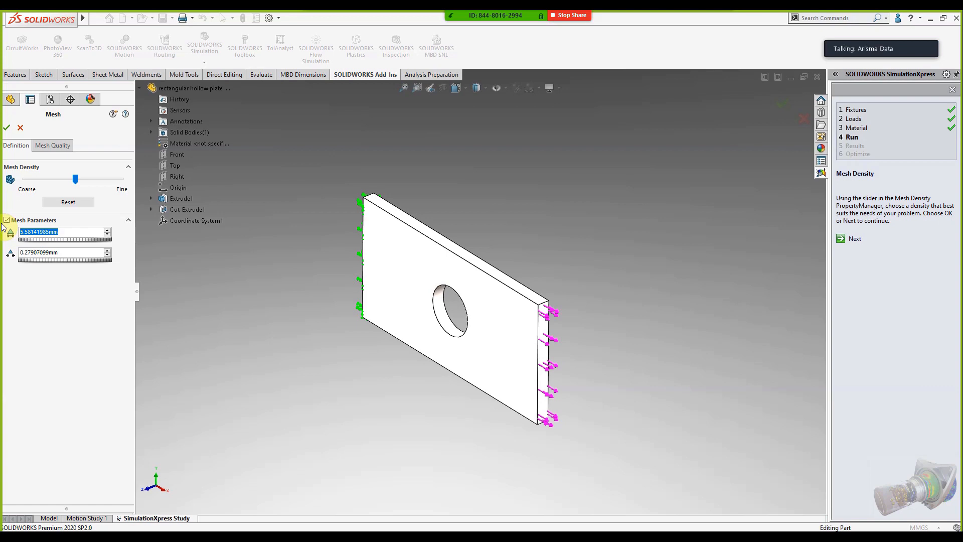
text(3)
click(50, 252)
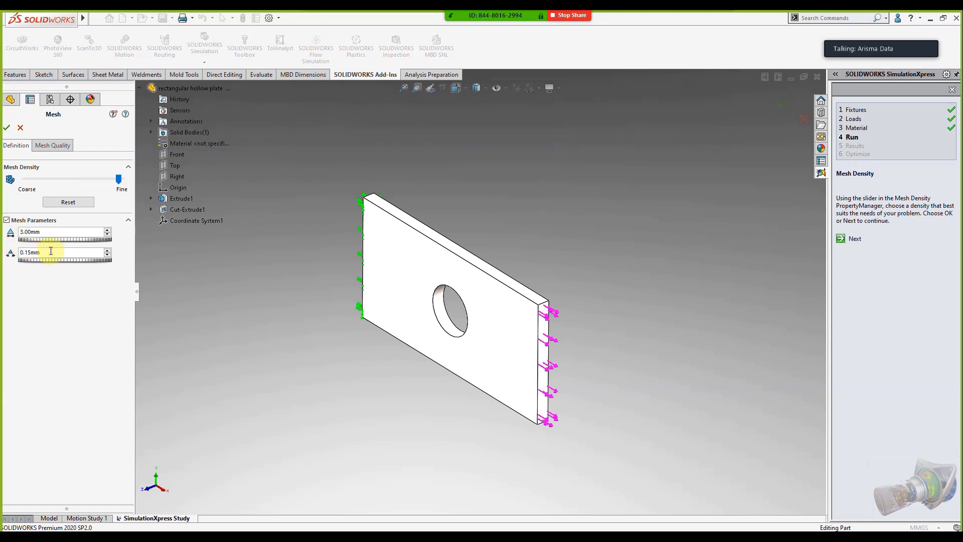
double_click(47, 252)
text(0.2)
click(66, 233)
click(6, 128)
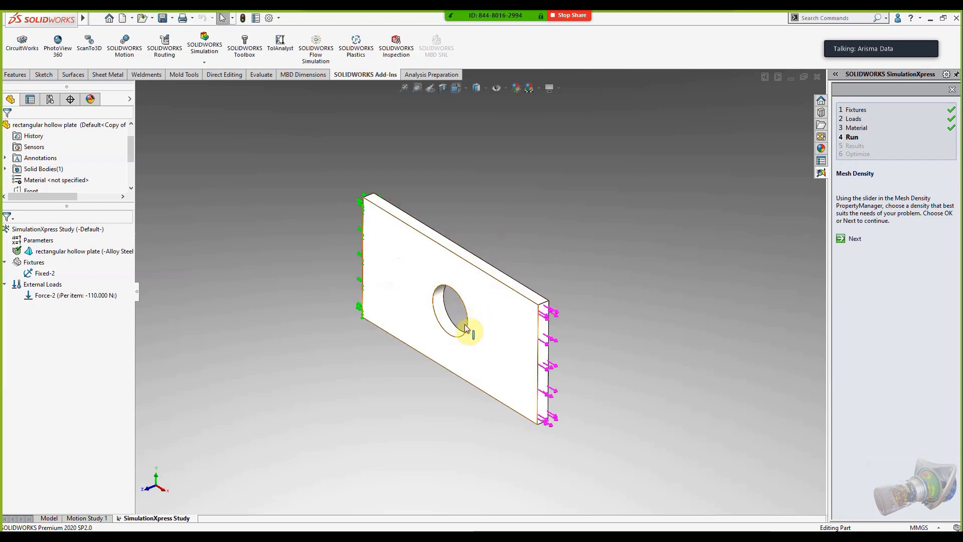
- Run the simulation and move the solver progress window clear of the plate
click(853, 241)
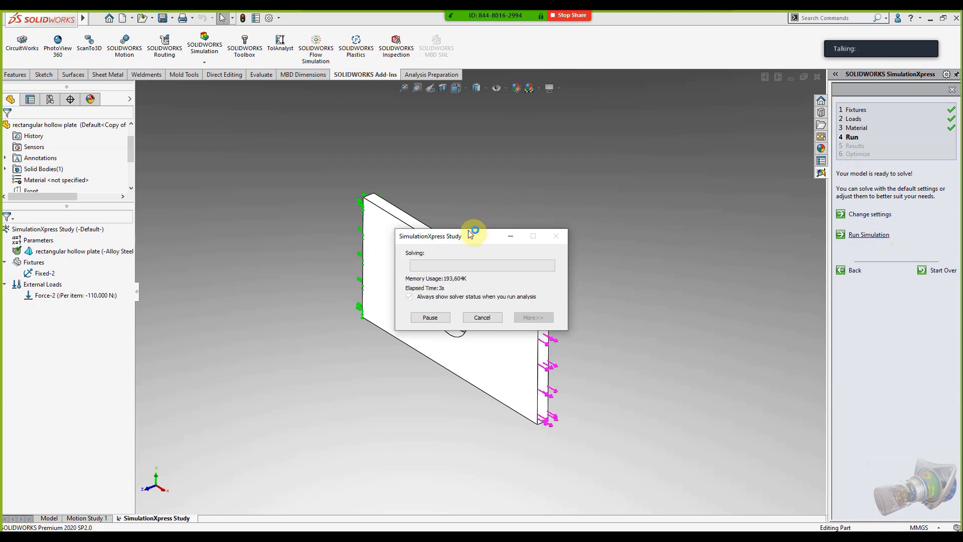
drag(458, 240, 565, 180)
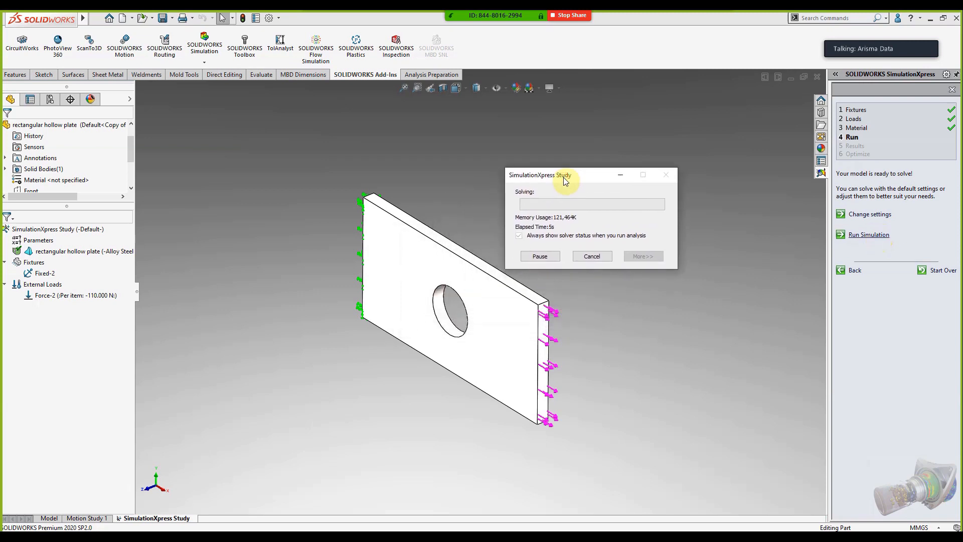
click(483, 23)
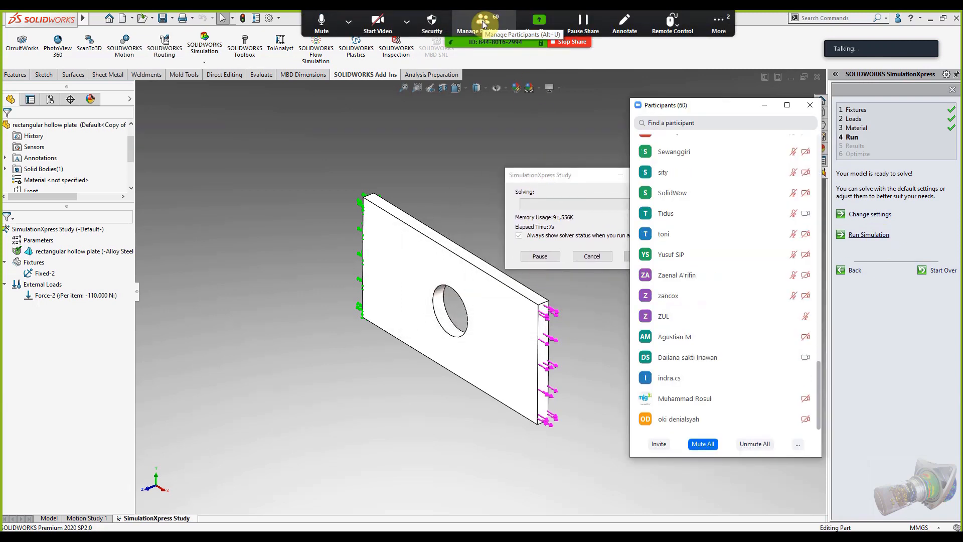
click(762, 106)
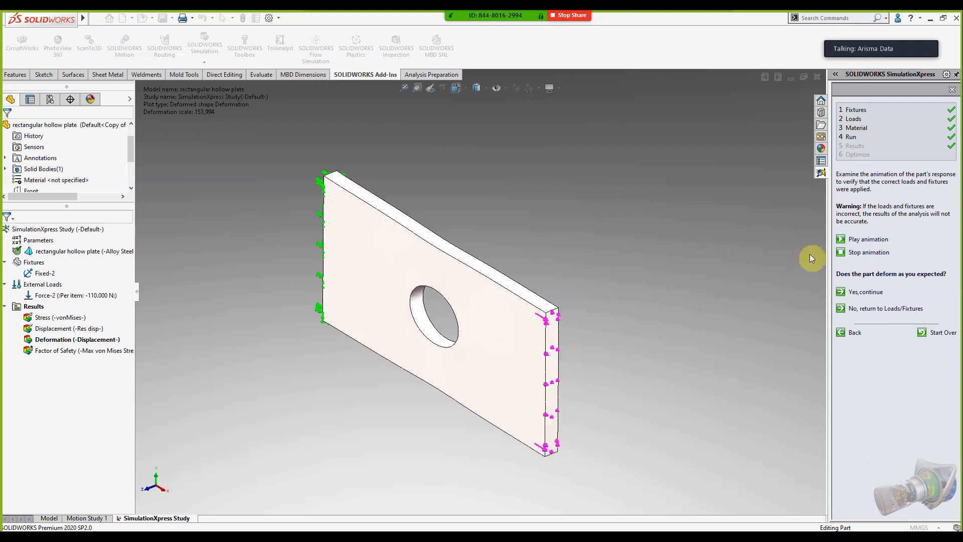
- Stop the deformation animation and display the von Mises stress plot
click(841, 252)
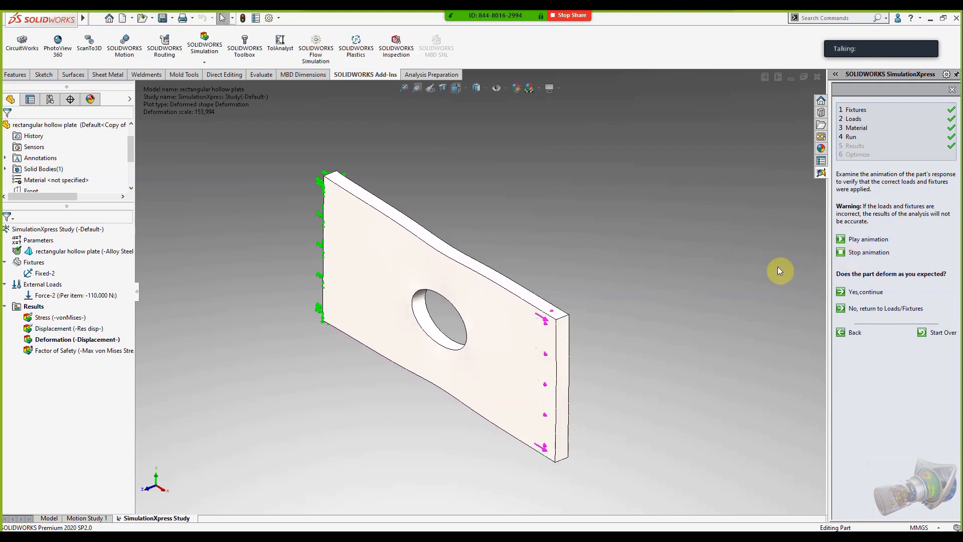
middle_drag(458, 251, 415, 294)
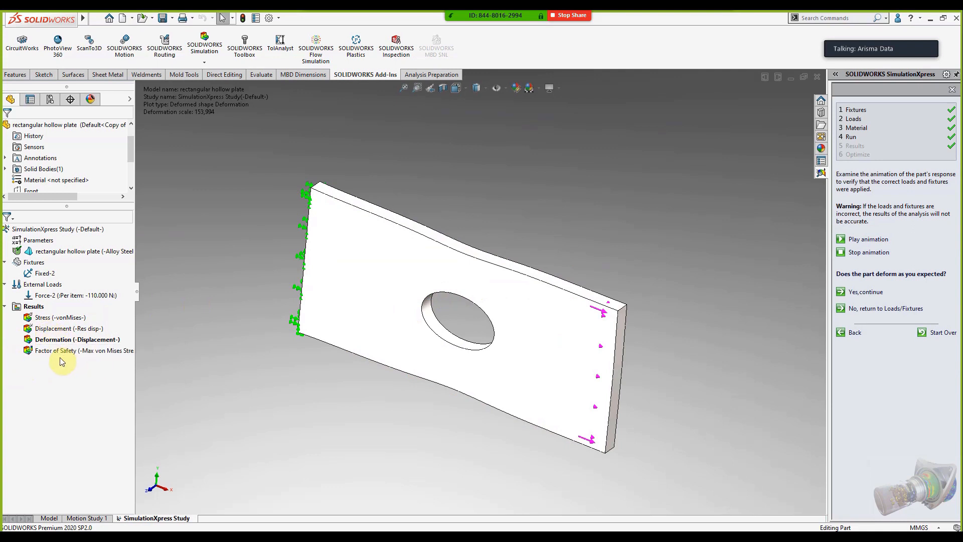
click(58, 318)
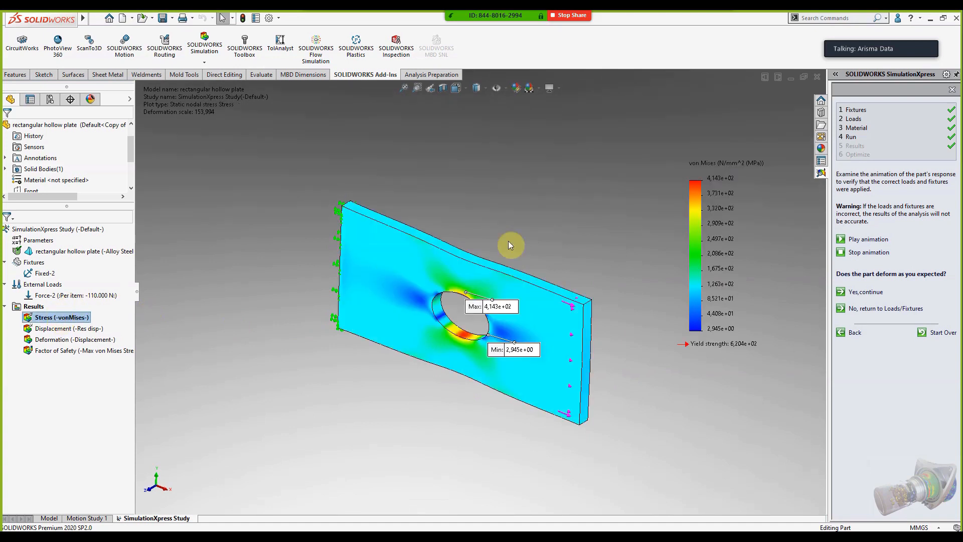
- Change the scene background to Plain White
click(539, 89)
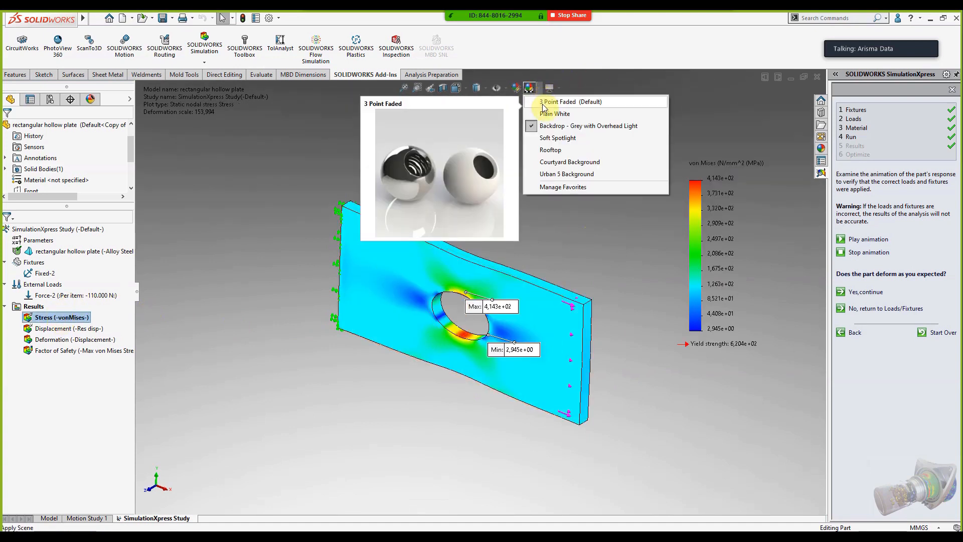
click(543, 113)
scroll(423, 315, down, 3)
scroll(423, 314, up, 4)
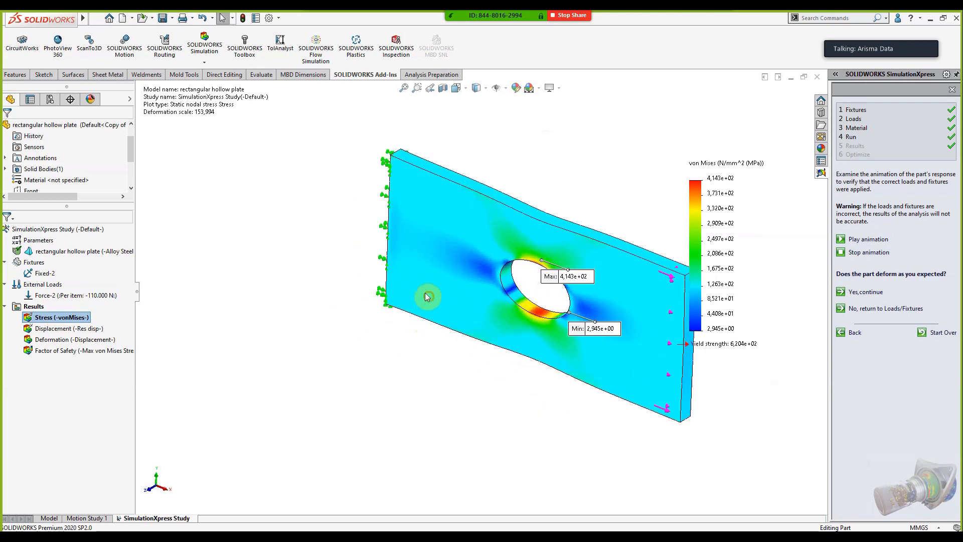
- Move the maximum stress label above the plate's hole and the minimum stress label below it
middle_drag(425, 293, 457, 286)
scroll(458, 285, up, 1)
drag(559, 280, 571, 181)
drag(562, 326, 545, 418)
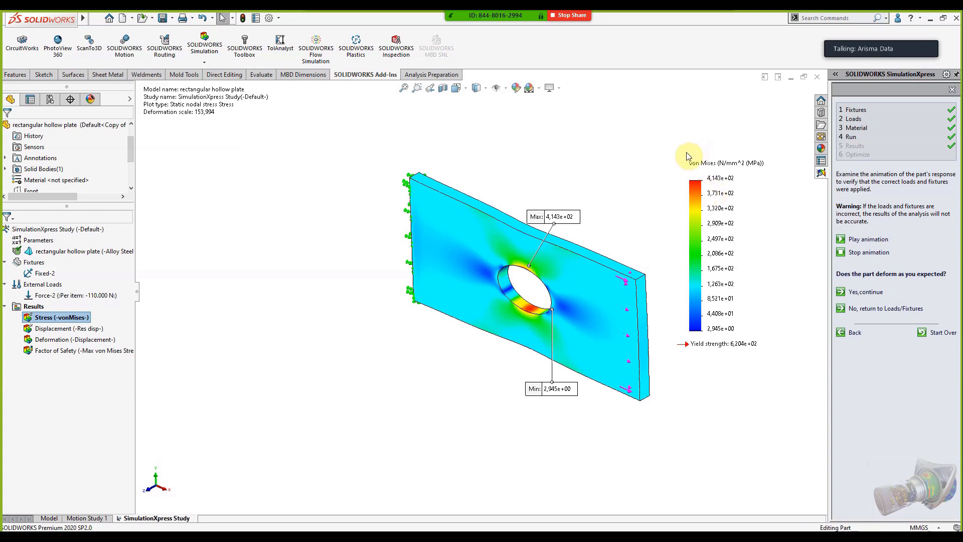
middle_drag(552, 239, 550, 226)
- Animate the von Mises stress plot, look at the AVI saving options, and close the animation without saving
right_click(50, 318)
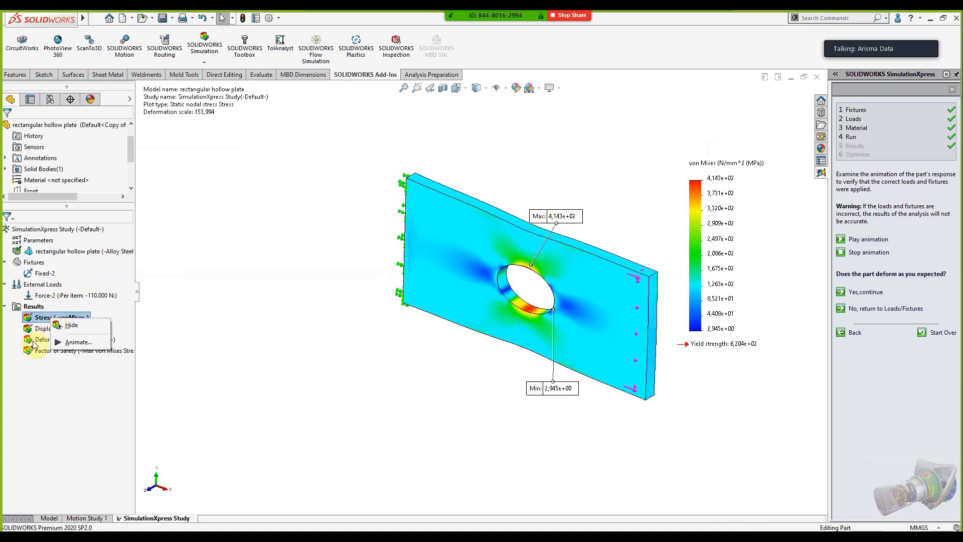
click(57, 342)
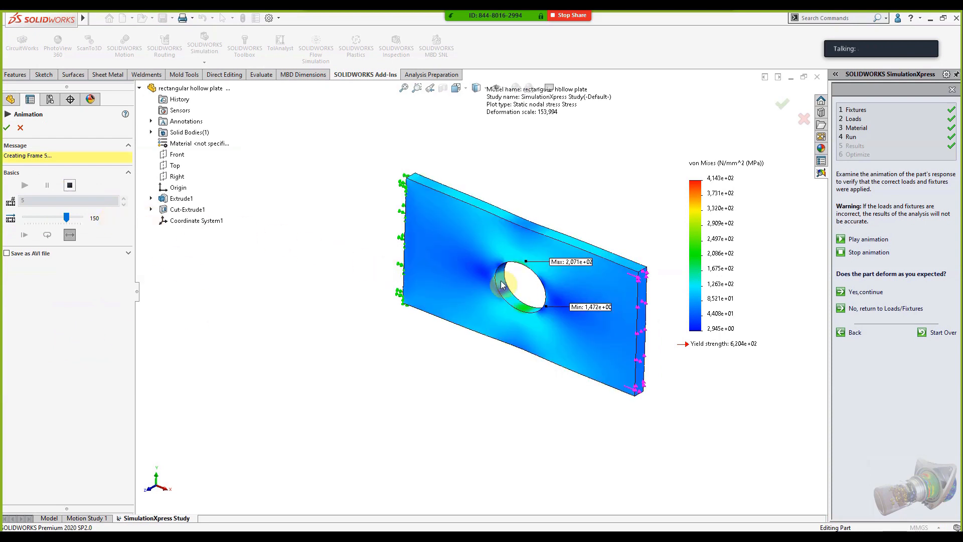
scroll(551, 286, down, 1)
scroll(571, 270, down, 2)
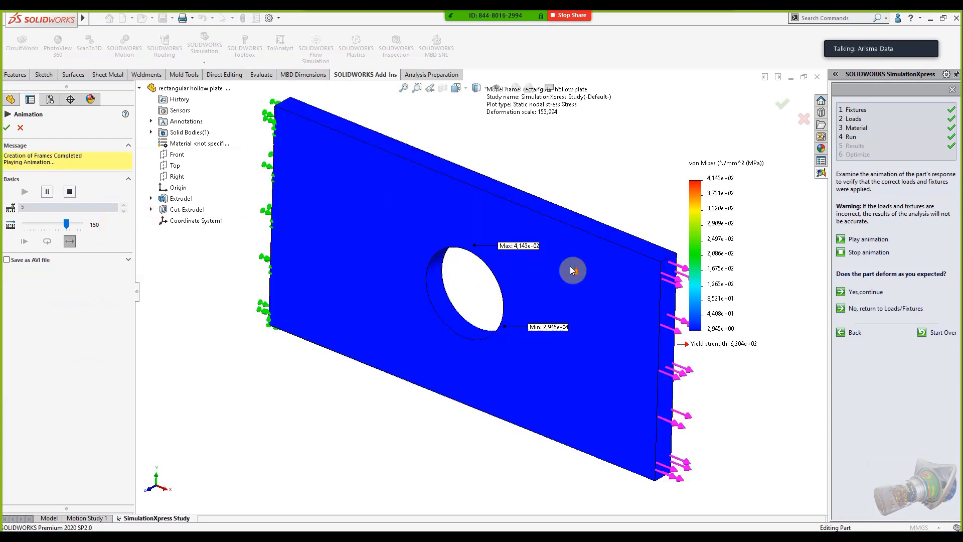
scroll(534, 268, up, 5)
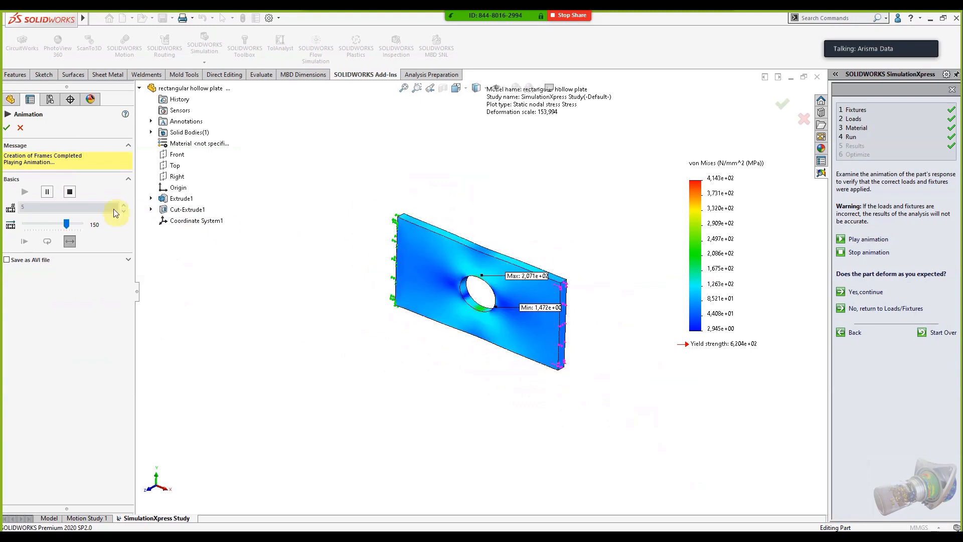
click(7, 259)
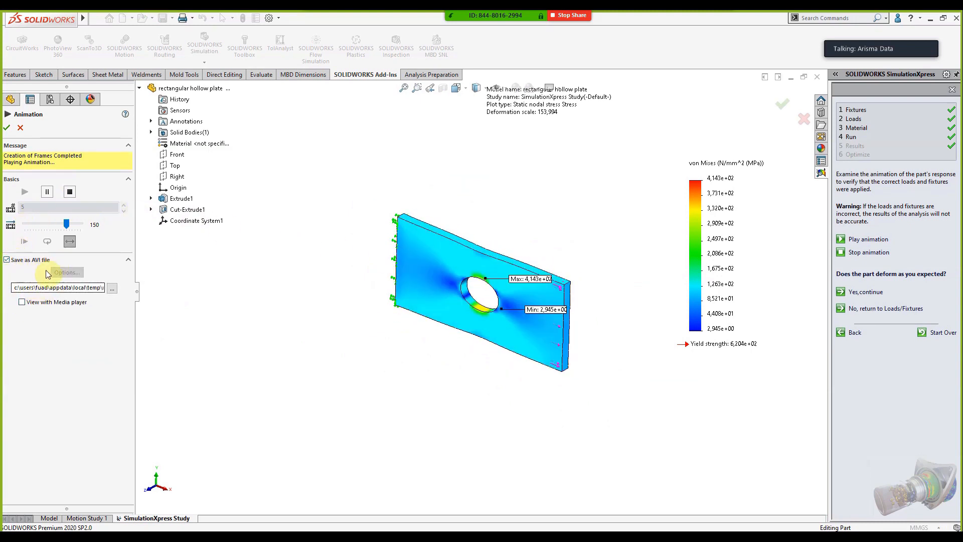
click(23, 128)
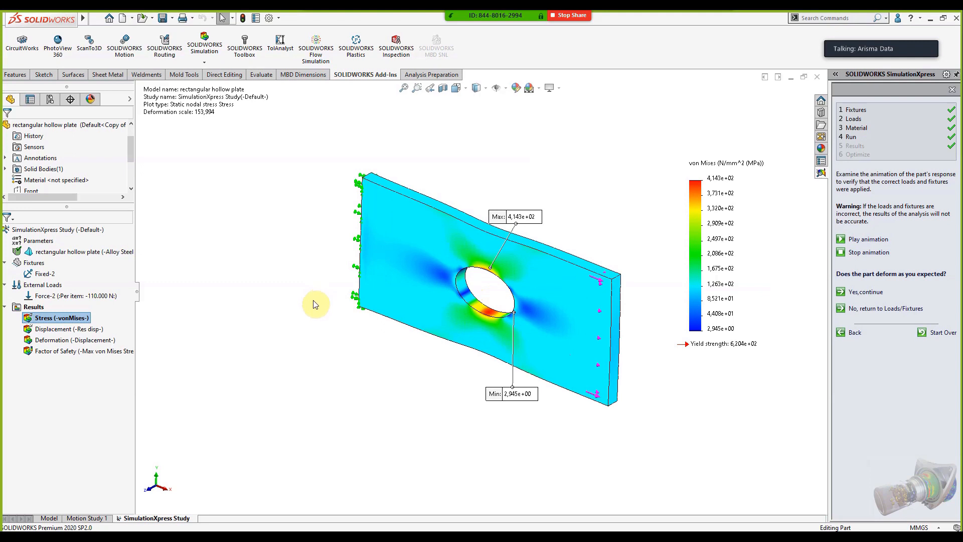
- Display the resultant displacement plot and move its maximum label near the loaded end's lower corner and its minimum label above the plate
click(70, 329)
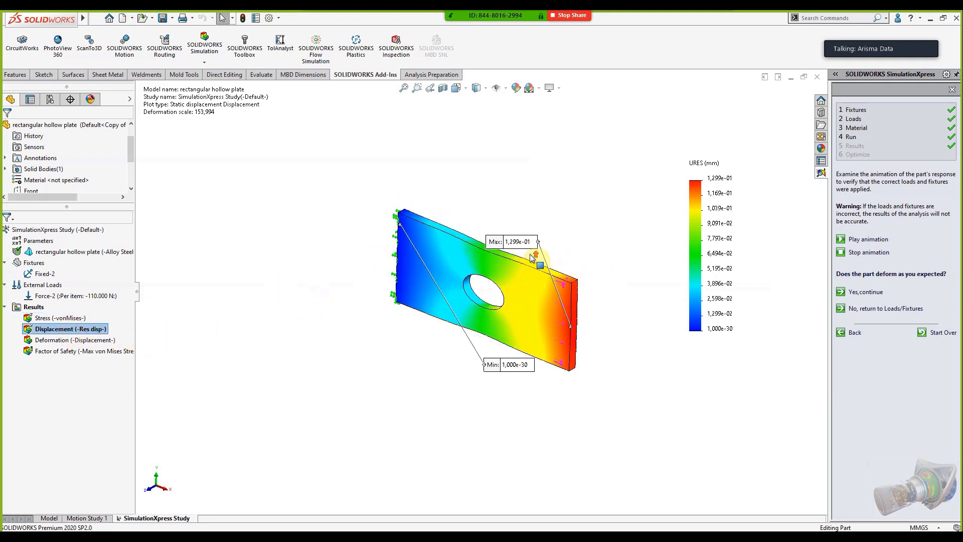
drag(519, 243, 621, 374)
drag(510, 364, 504, 186)
scroll(494, 291, down, 3)
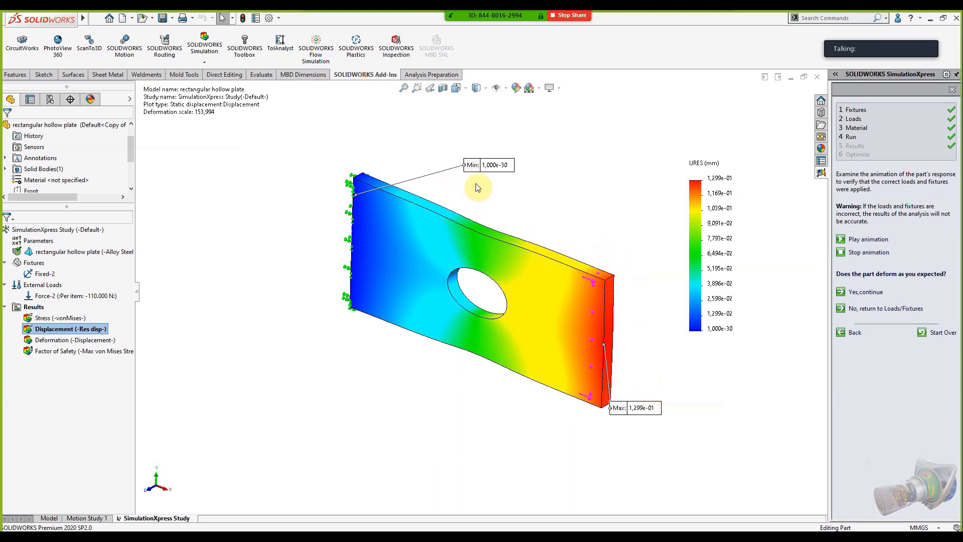
- Move the minimum displacement label higher above the plate and display the deformation plot
drag(464, 164, 450, 145)
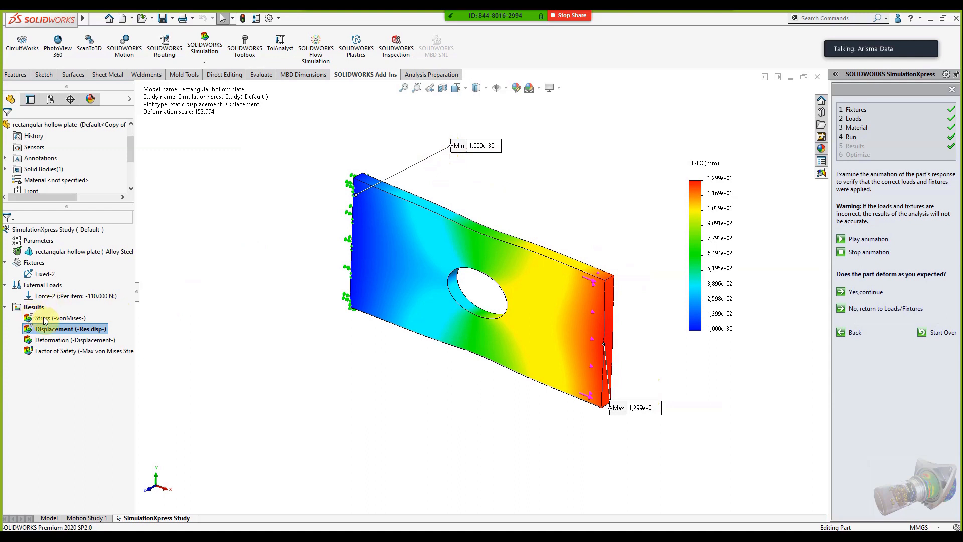
double_click(89, 341)
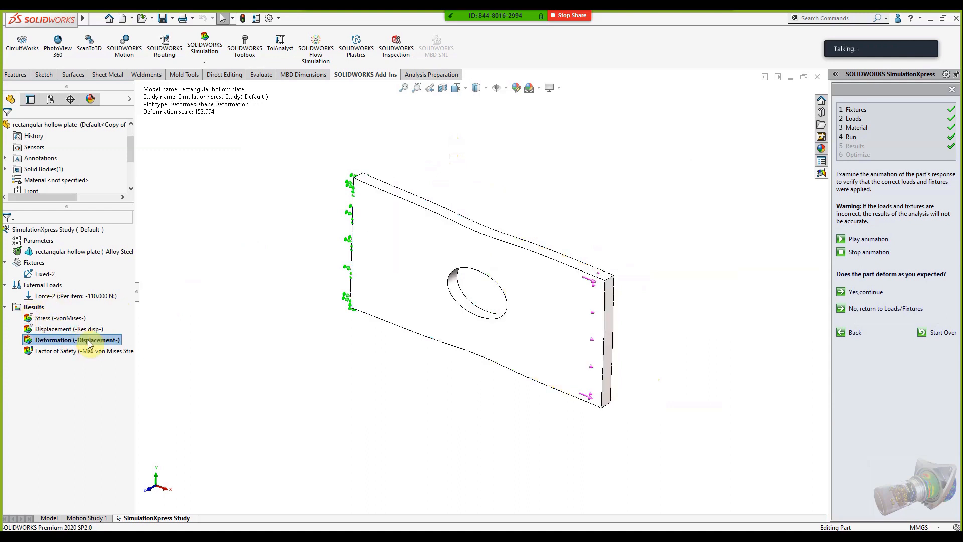
- Display the resultant displacement plot, play its animation, and close the animation without saving
double_click(56, 329)
right_click(56, 329)
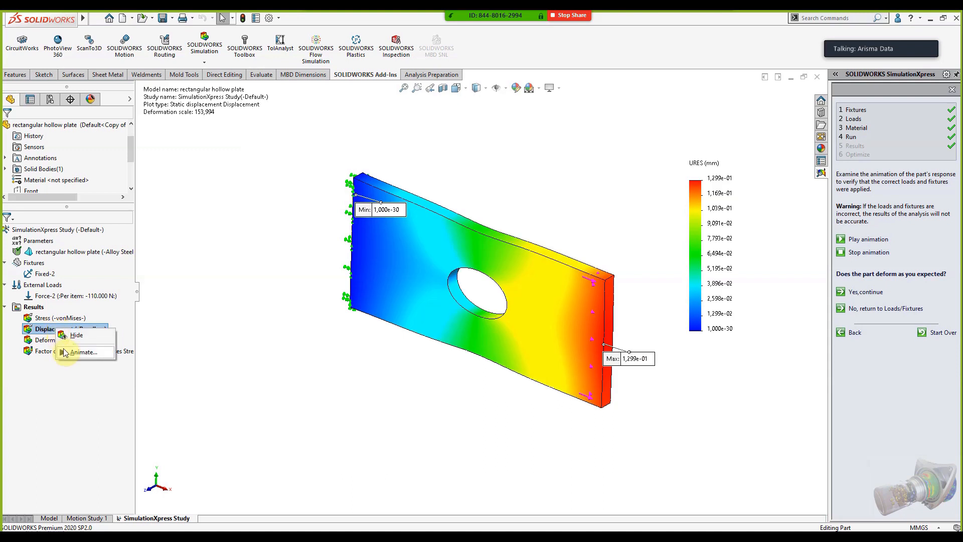
click(77, 352)
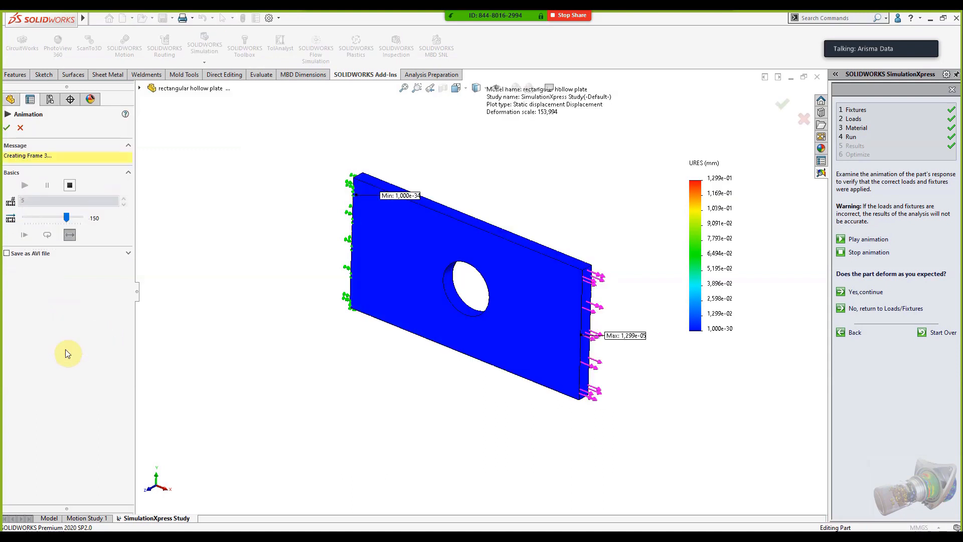
click(20, 127)
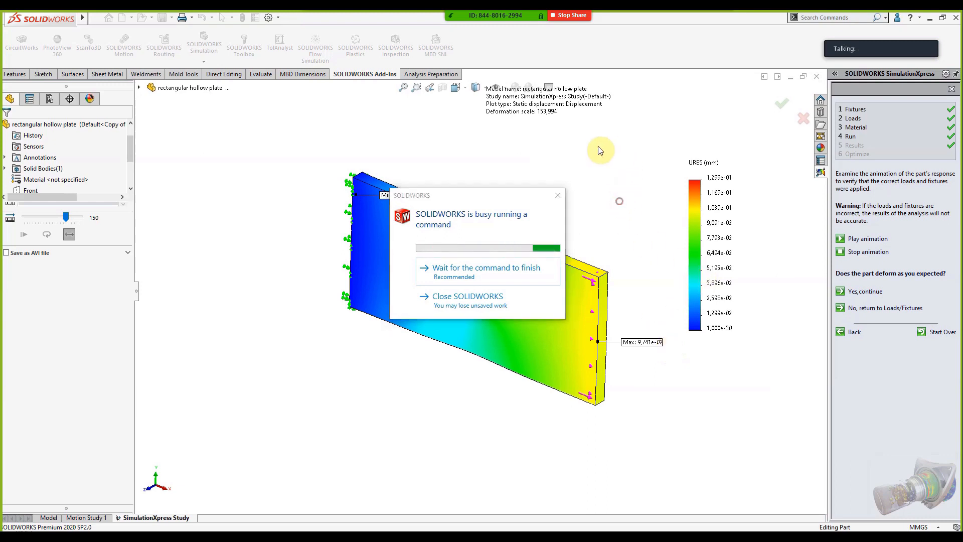
- Move the busy-command notice aside and choose to wait for the command to finish
drag(492, 197, 684, 503)
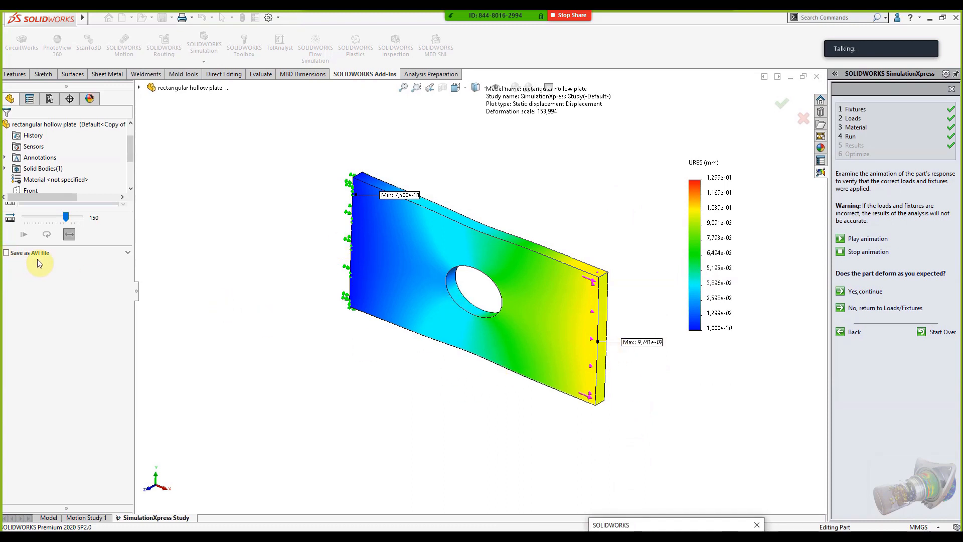
mouse_move(494, 15)
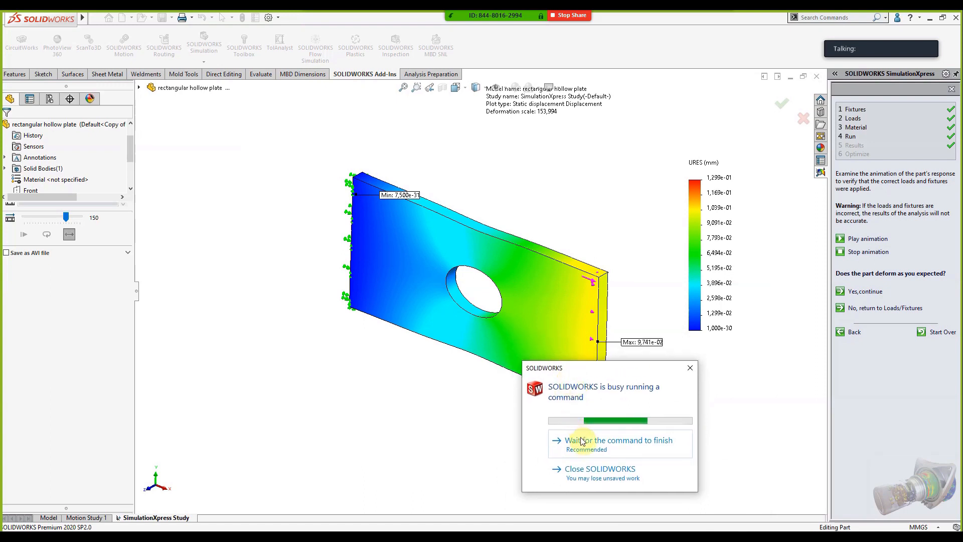
click(580, 437)
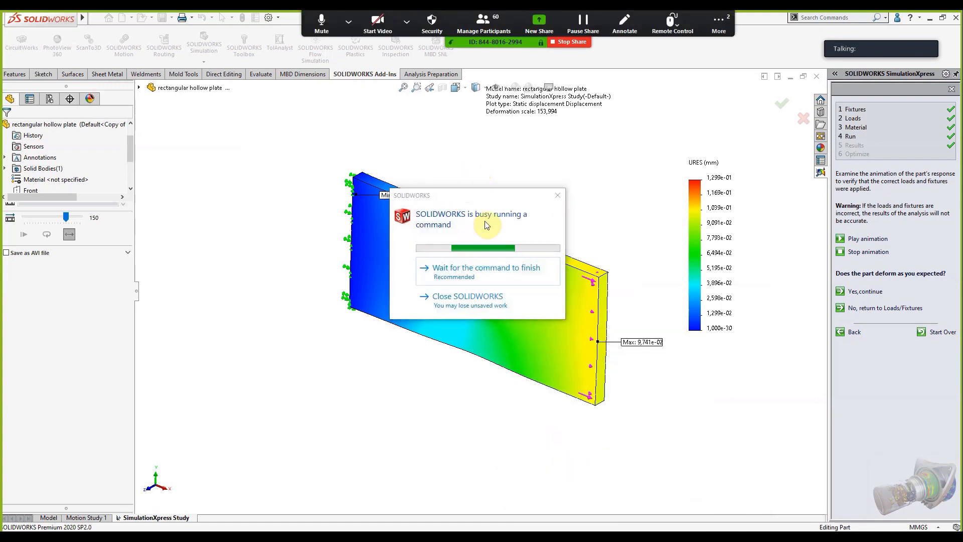
click(469, 265)
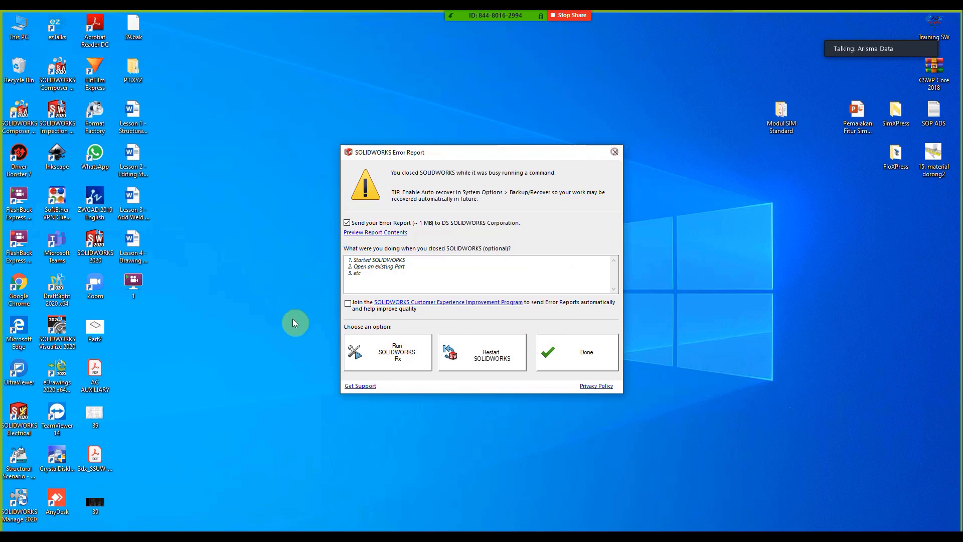
- Close the error report without sending it and restart SOLIDWORKS 2020, acknowledging the licence expiry notice
click(347, 222)
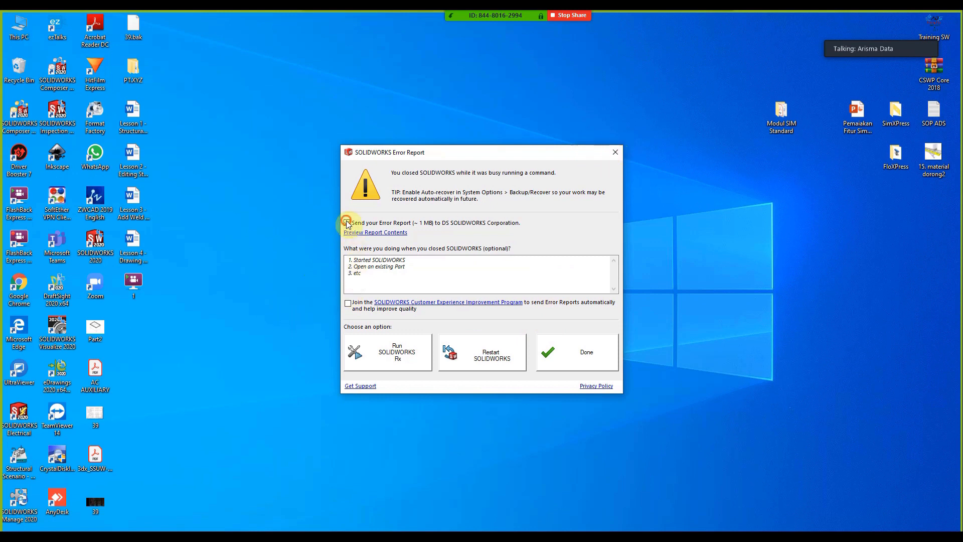
click(570, 355)
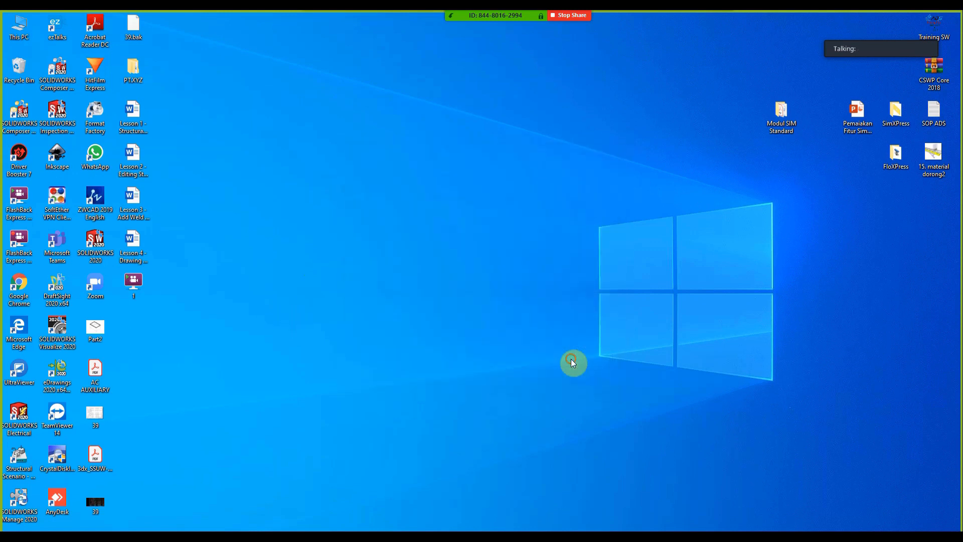
double_click(101, 244)
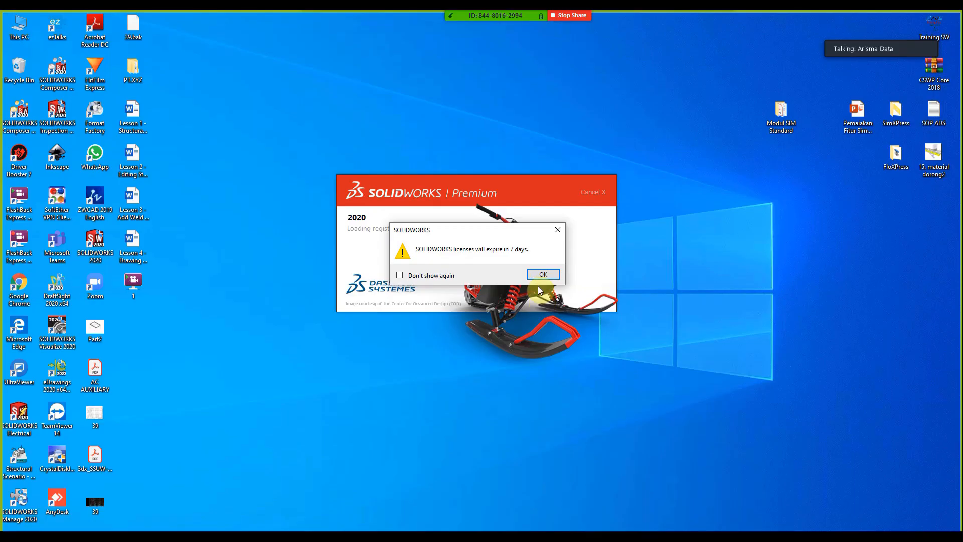
click(540, 277)
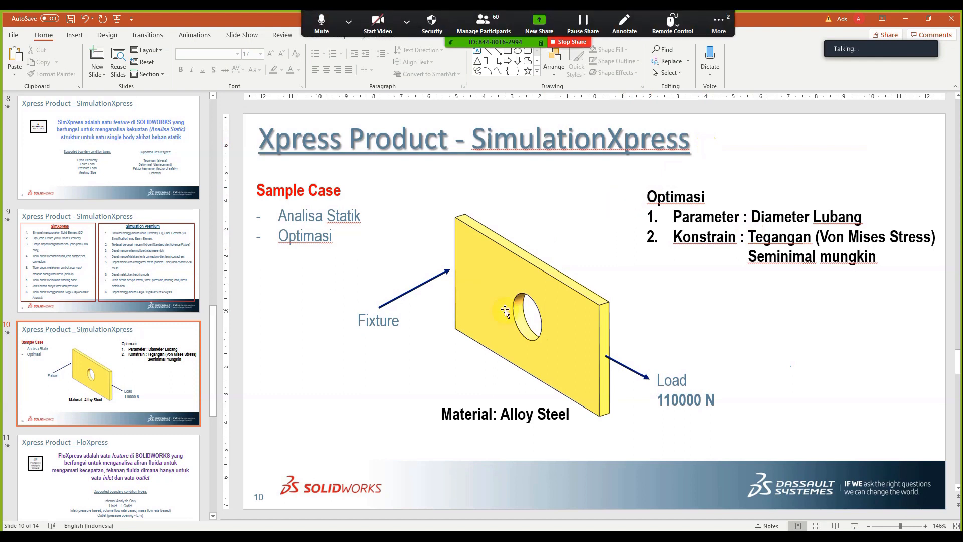
click(376, 536)
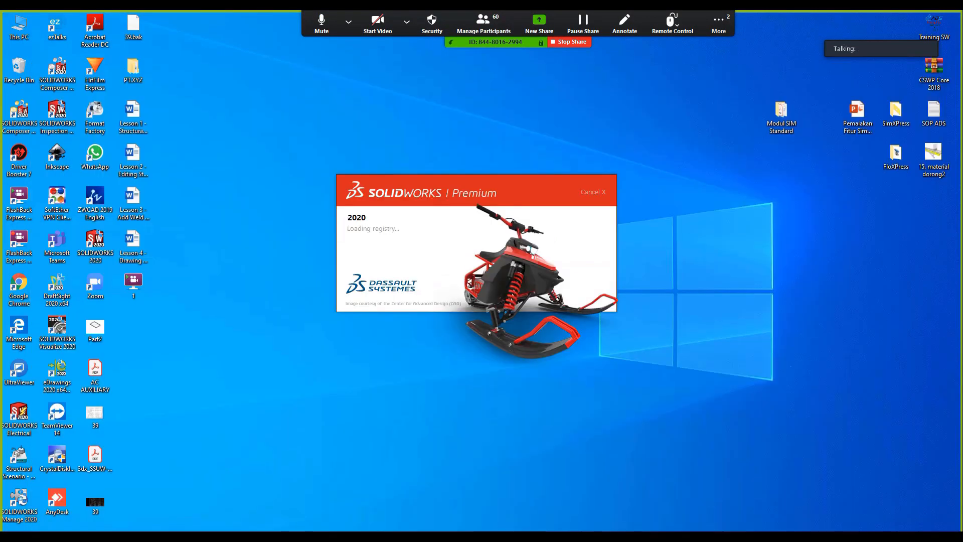
click(376, 536)
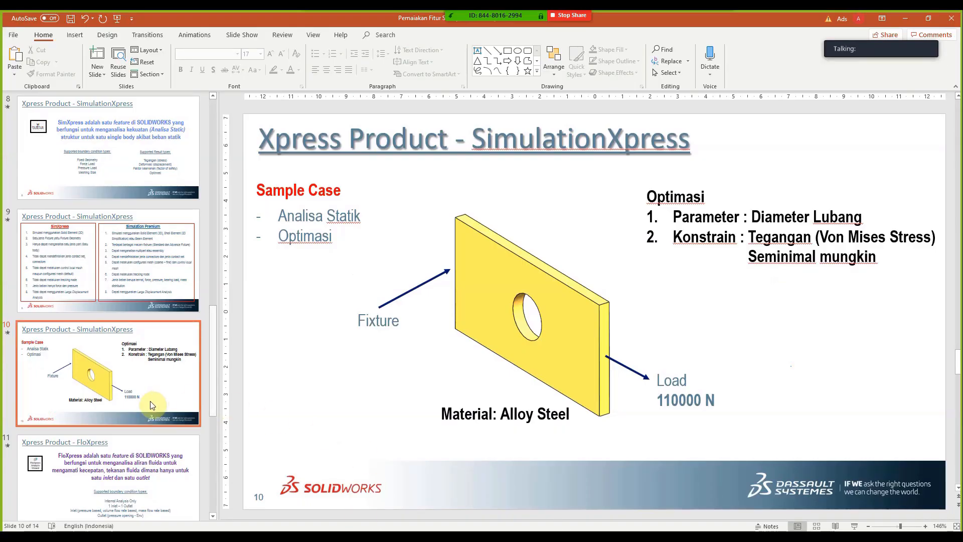
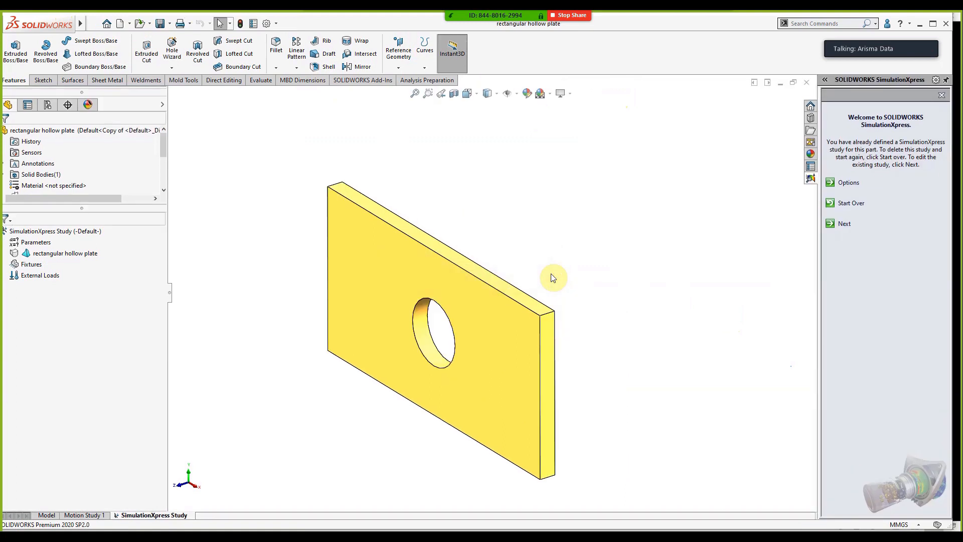
- Start the SimulationXpress study over, deleting the existing setup, and apply a Fixed Geometry fixture to the plate's left end face
click(853, 202)
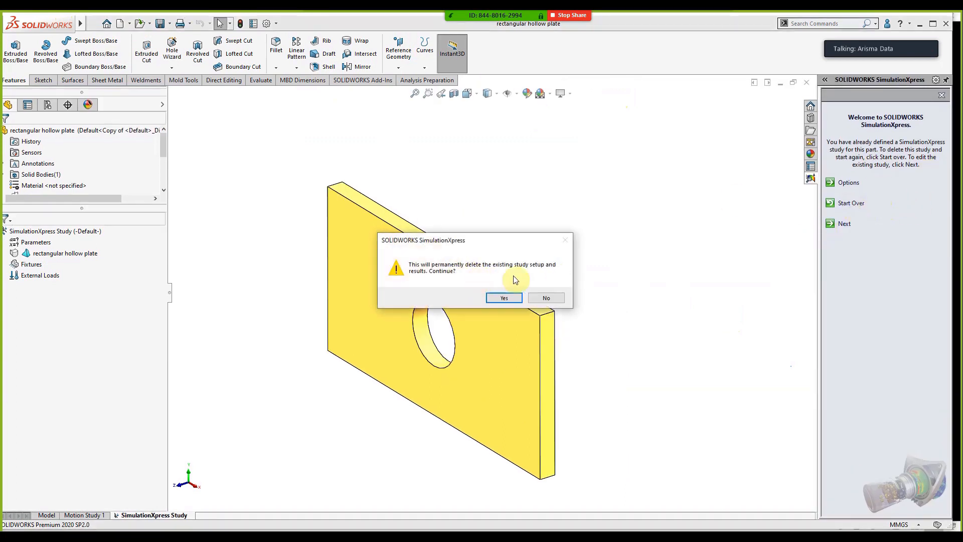
click(505, 298)
click(825, 291)
middle_drag(293, 272, 323, 297)
click(323, 296)
middle_drag(413, 314, 315, 220)
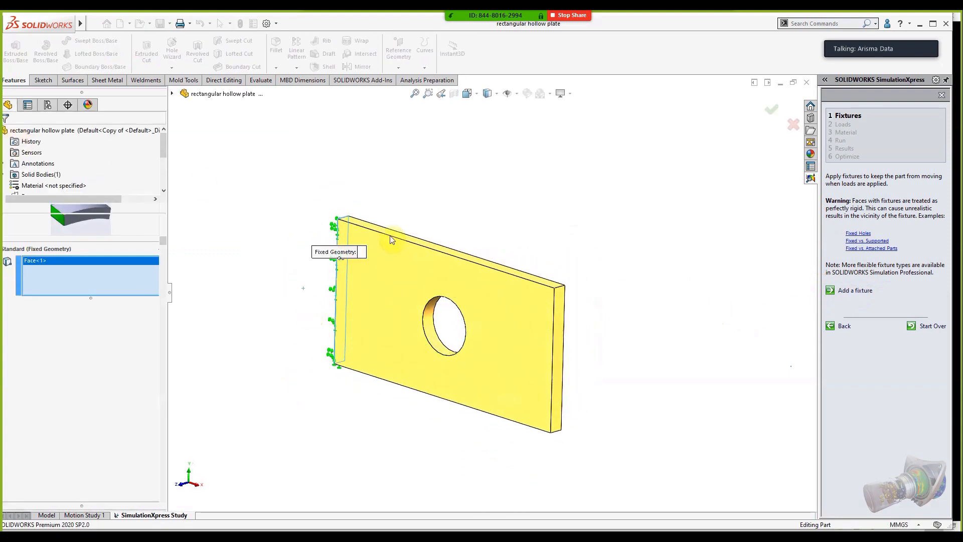
scroll(511, 214, up, 1)
middle_drag(512, 215, 500, 234)
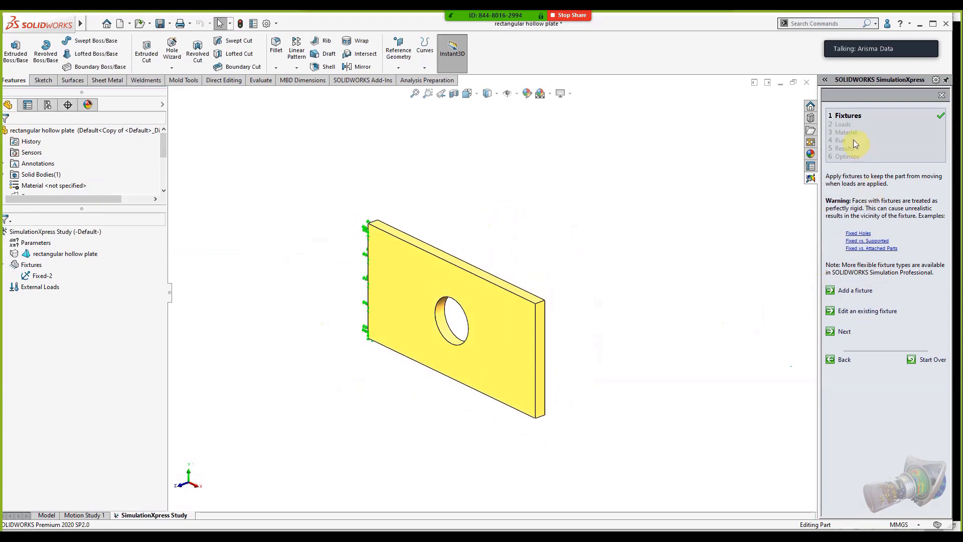
- Apply a 110000 N normal force to the plate's right end face, reversed so that it pulls outward
click(843, 125)
click(852, 228)
click(542, 337)
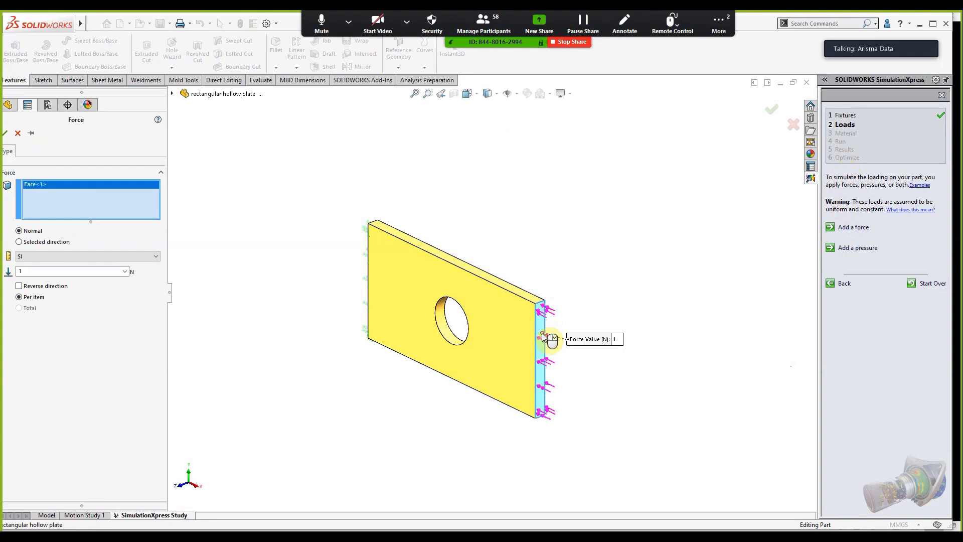
click(19, 286)
double_click(45, 271)
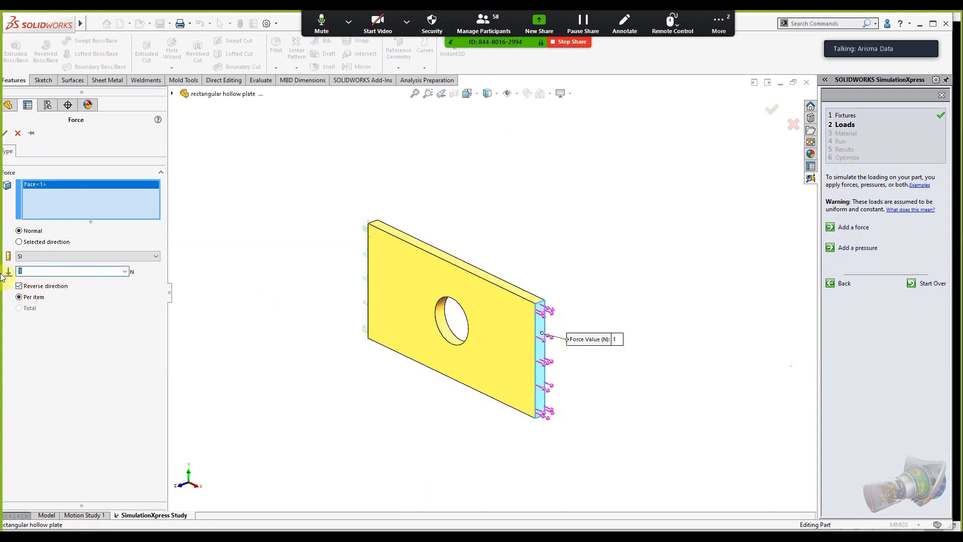
text(110000)
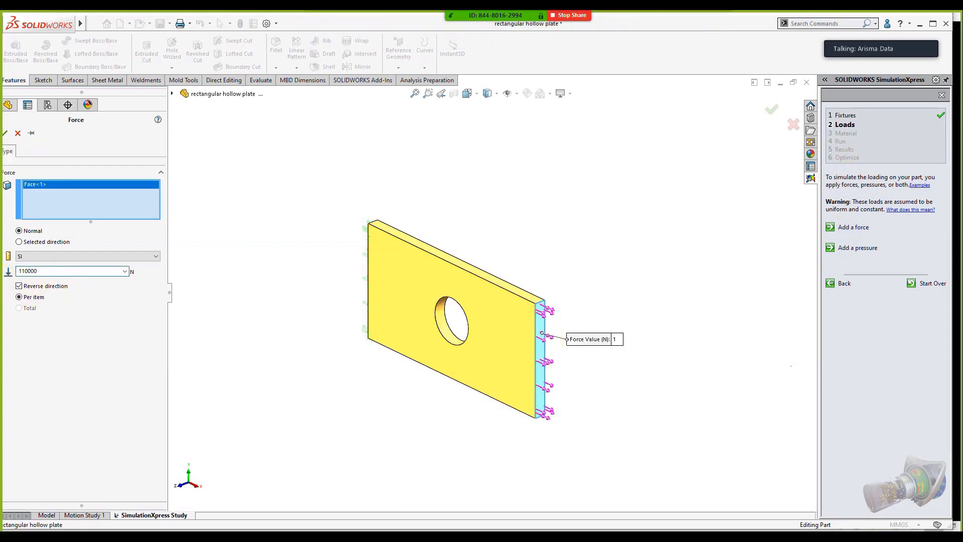
click(29, 272)
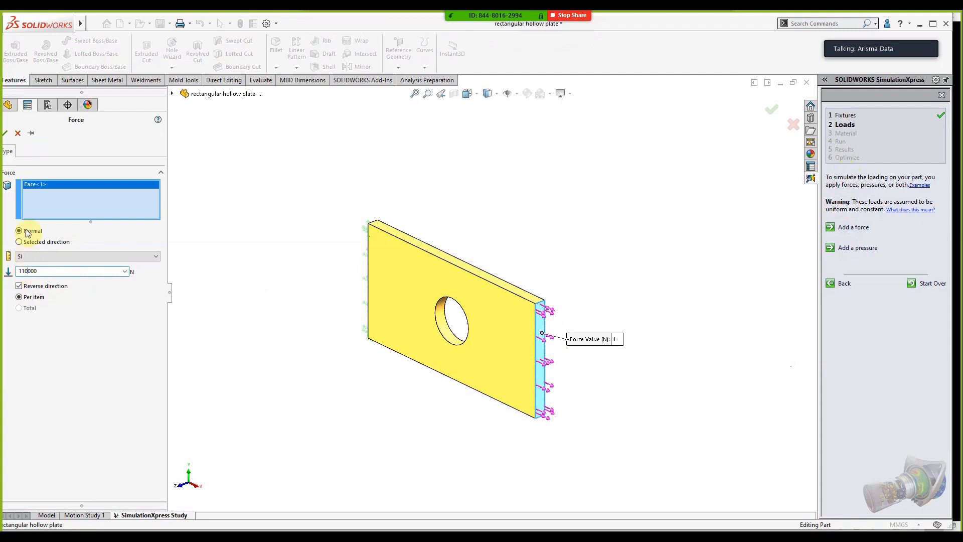
click(6, 133)
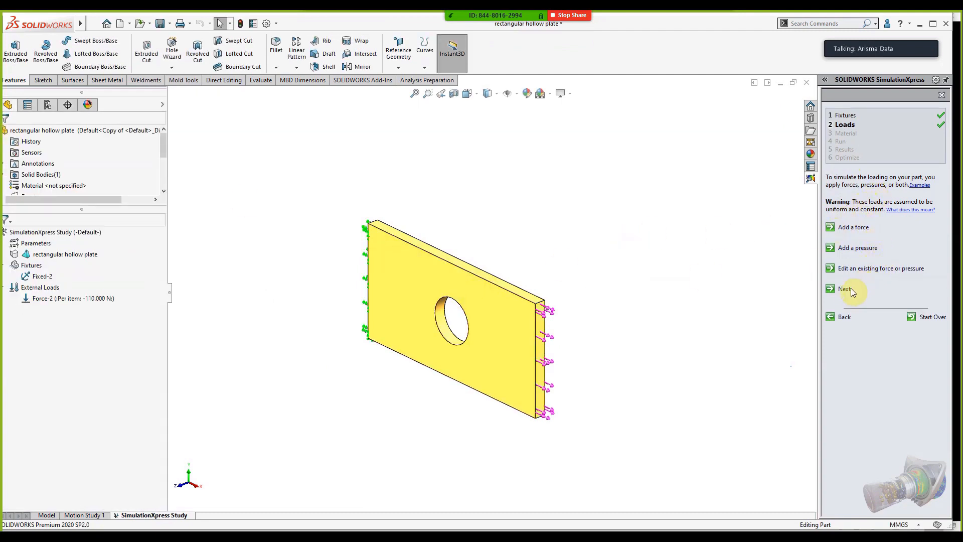
- Assign Alloy Steel as the plate's study material
click(846, 290)
click(860, 221)
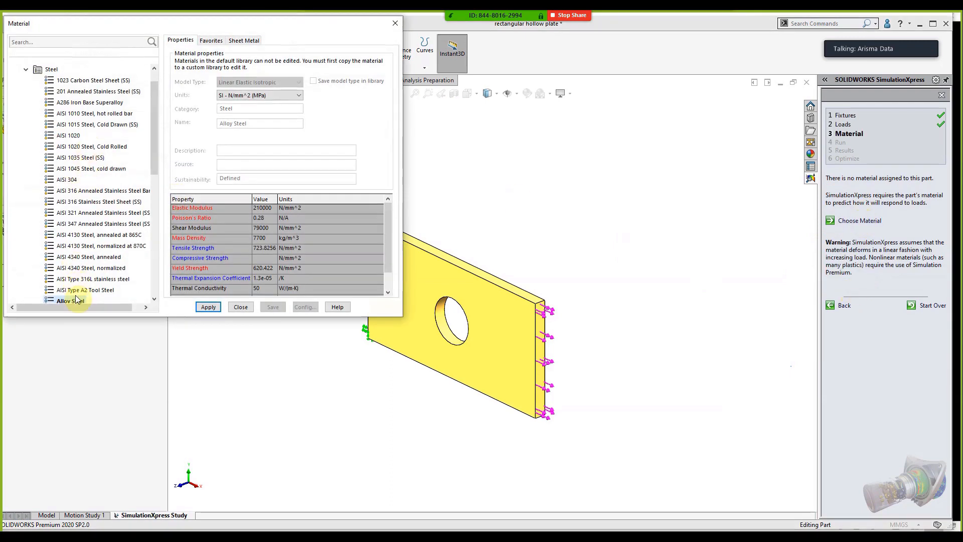
click(198, 308)
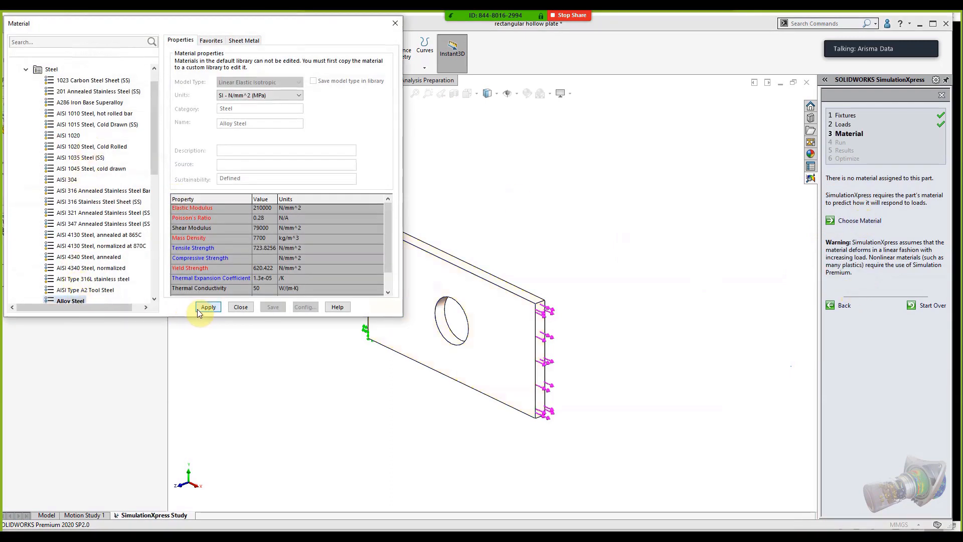
click(244, 307)
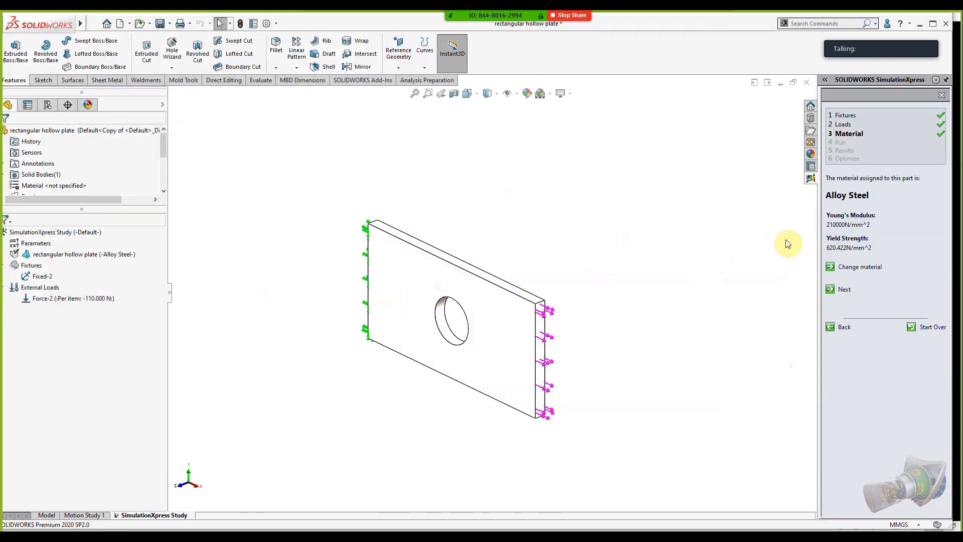
- Change the mesh density to a 3.00 mm element size with a 0.20 mm tolerance and generate the mesh
click(845, 290)
click(851, 220)
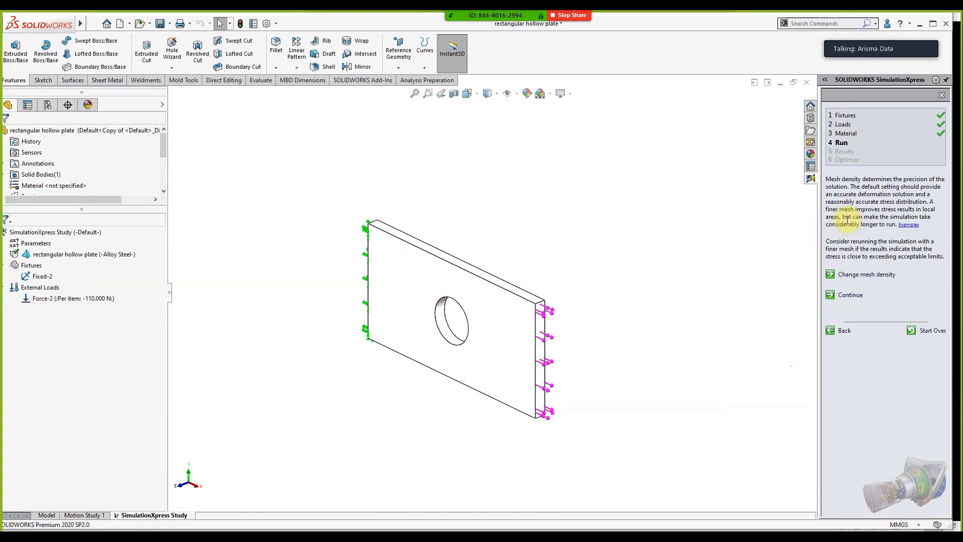
click(848, 275)
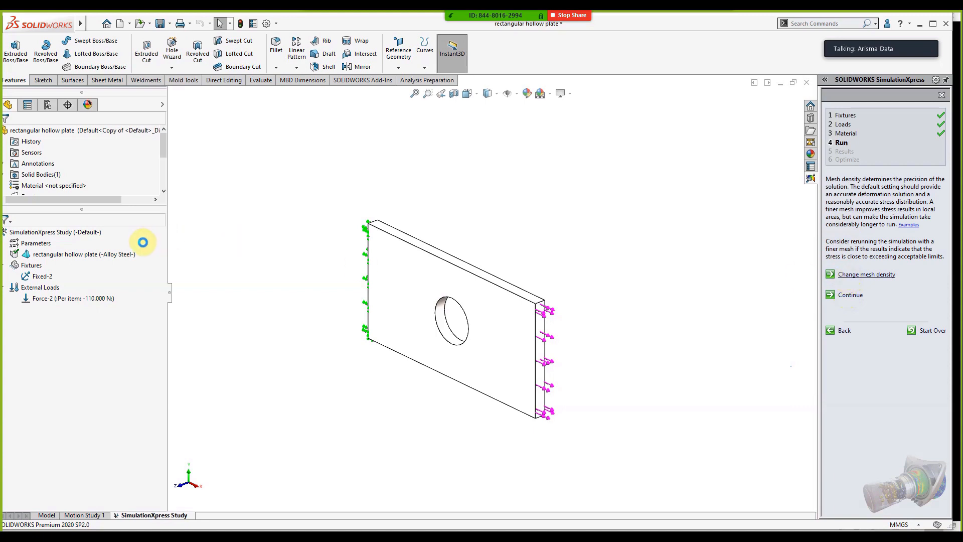
click(5, 227)
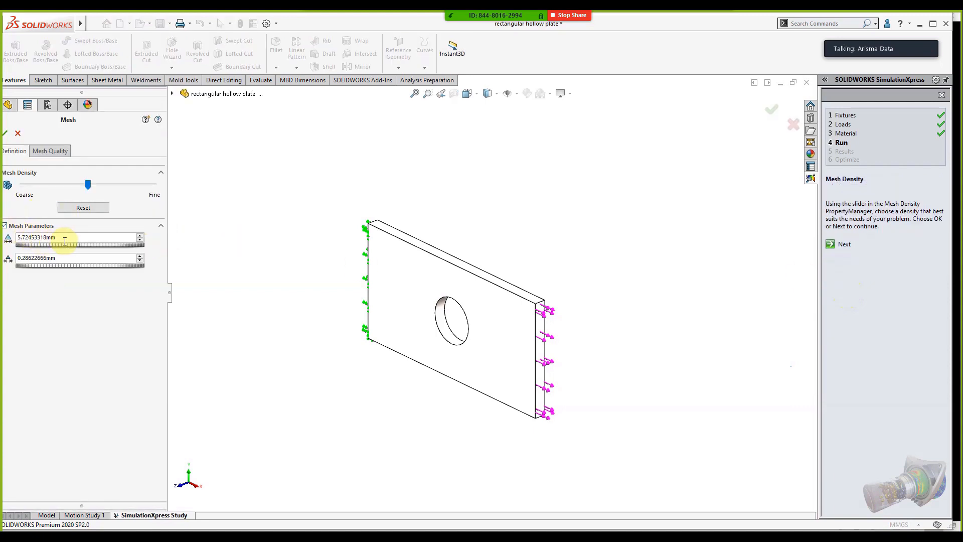
text(3)
click(39, 258)
text(0.20mm)
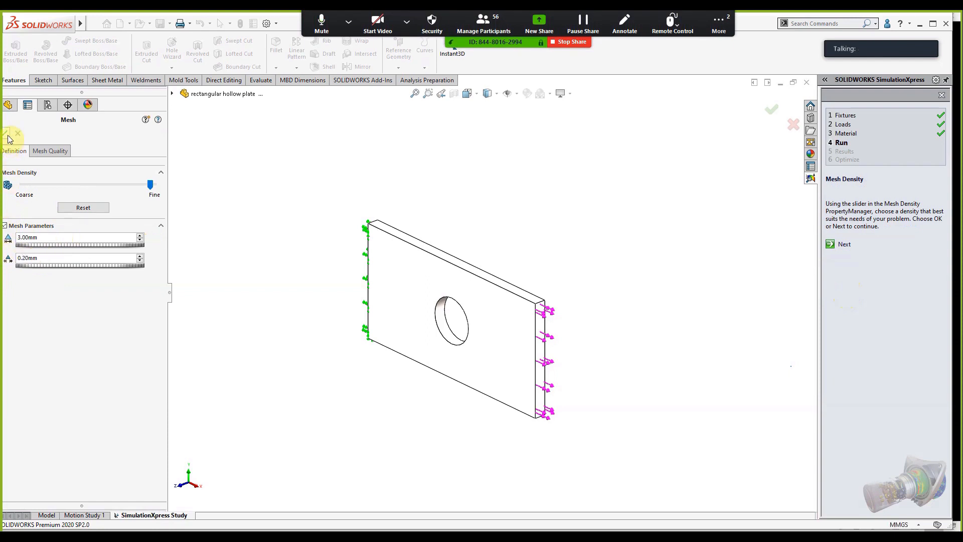
click(6, 134)
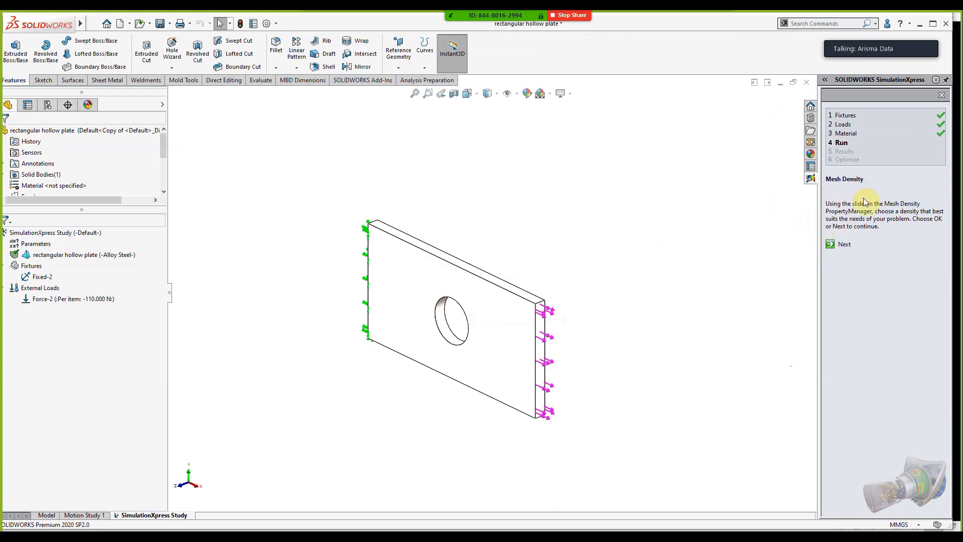
- Run the simulation and try to display the Factor of Safety plot
click(844, 246)
click(847, 243)
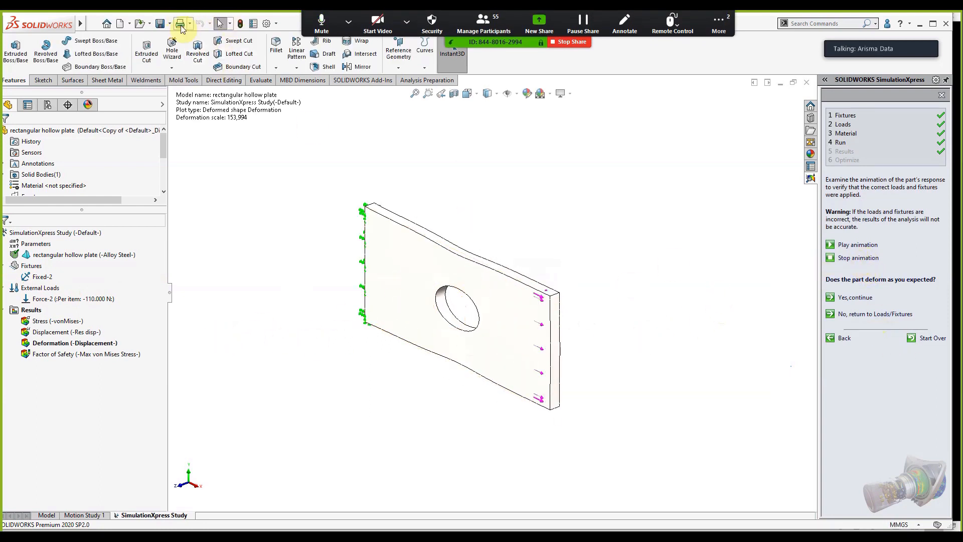
double_click(77, 356)
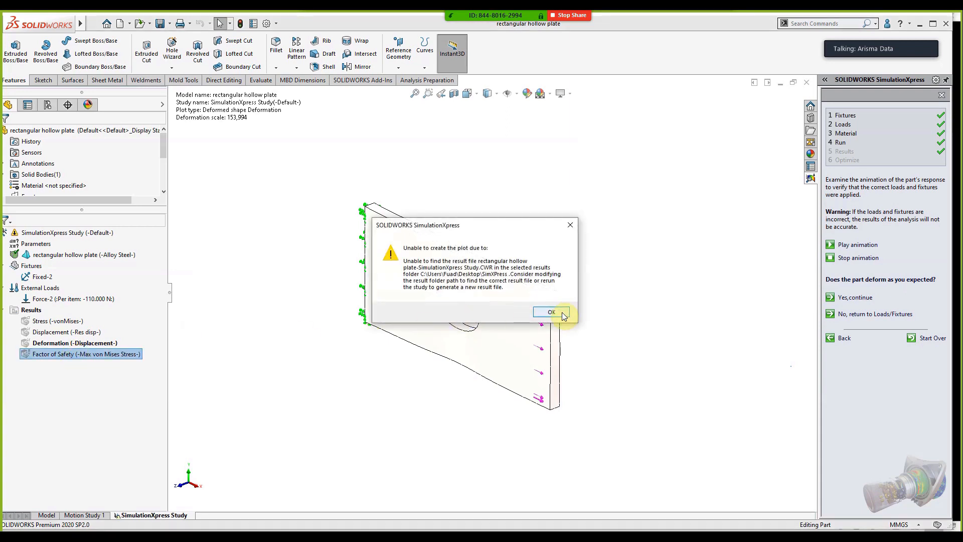
click(563, 315)
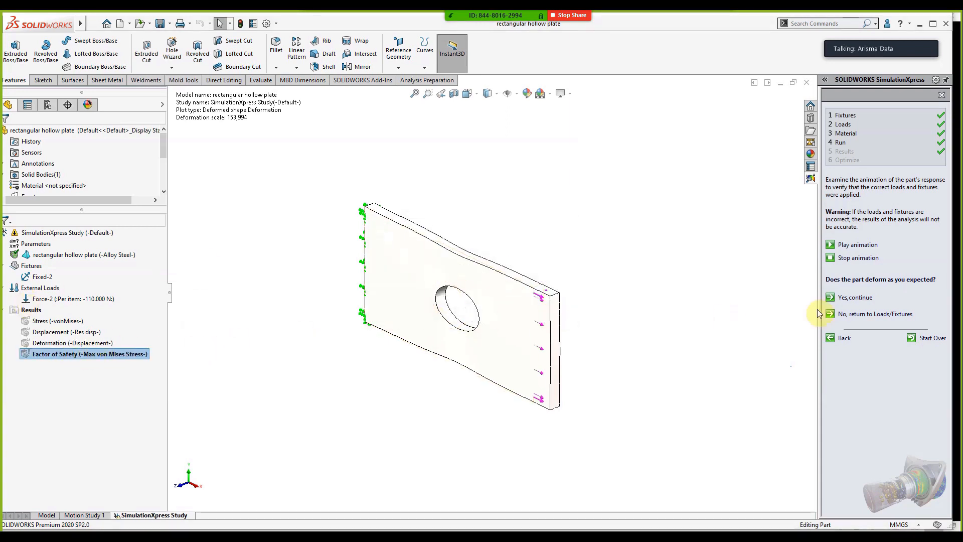
- Rerun the outdated study, stop the deformation animation and display the Factor of Safety plot
click(856, 298)
click(868, 230)
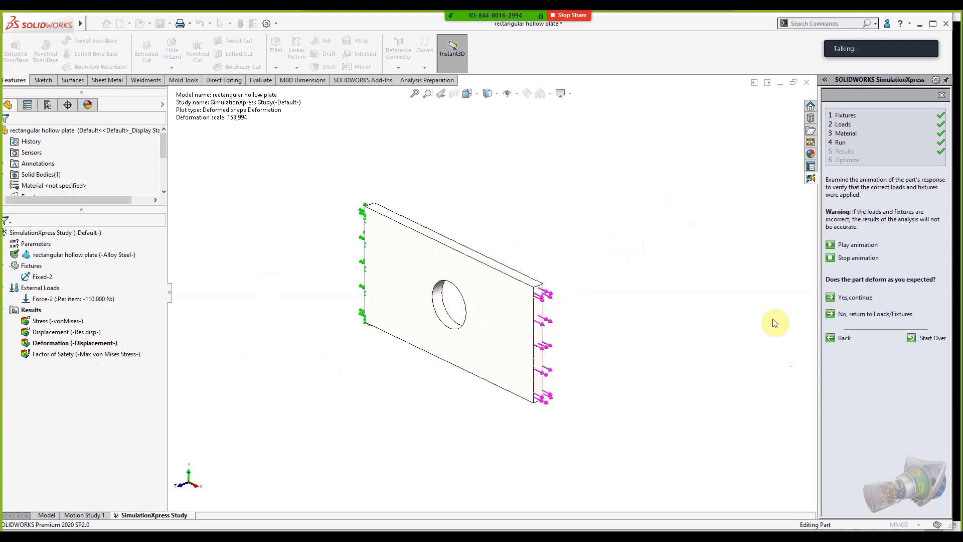
click(858, 257)
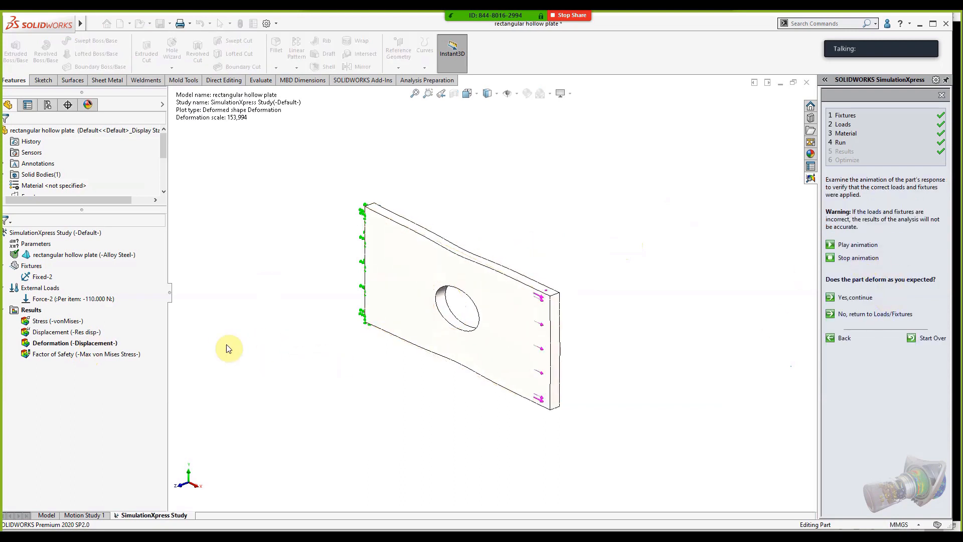
double_click(115, 355)
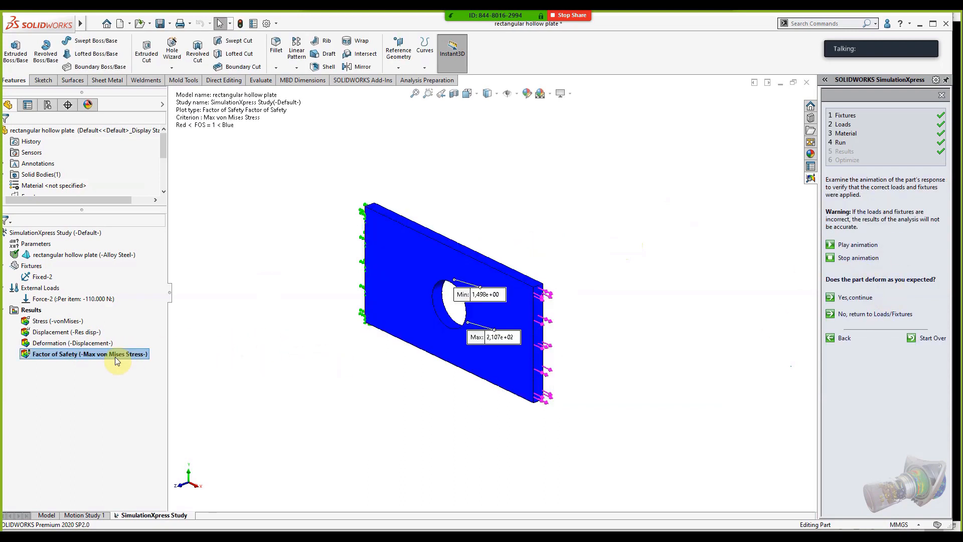
- Move the minimum factor of safety label above the plate and the maximum label beyond its loaded end
drag(465, 236, 457, 196)
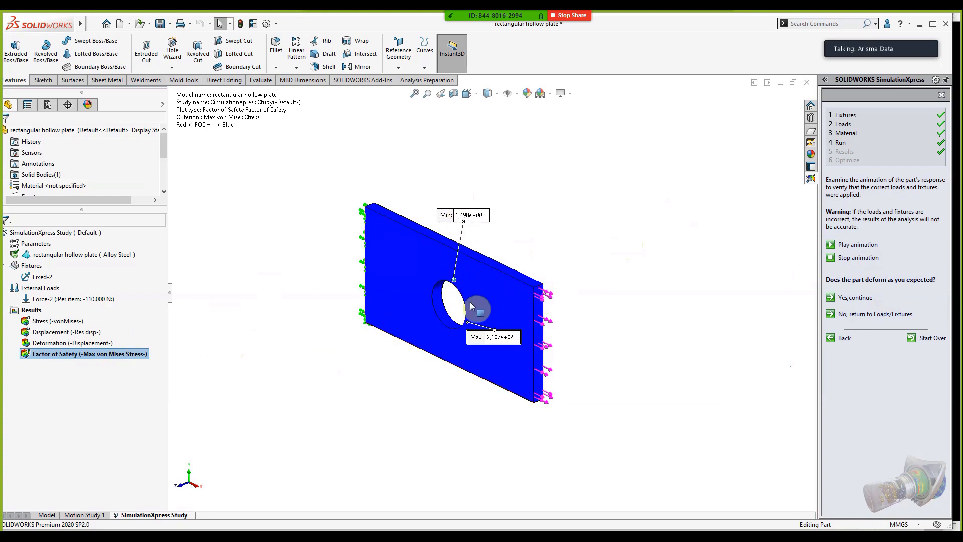
drag(483, 338, 612, 288)
scroll(491, 296, down, 2)
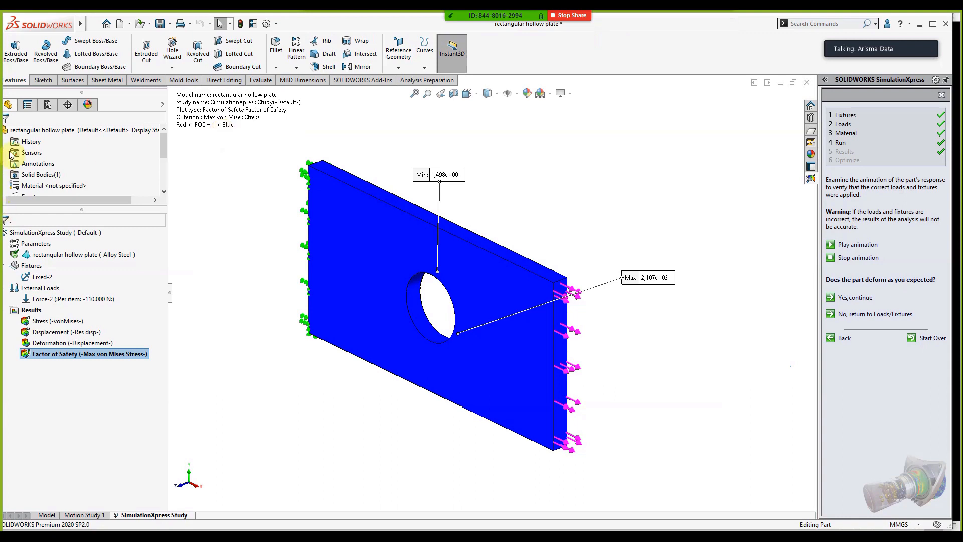
- Set the force on the plate's end face to 1100000 N and rerun the study
right_click(69, 300)
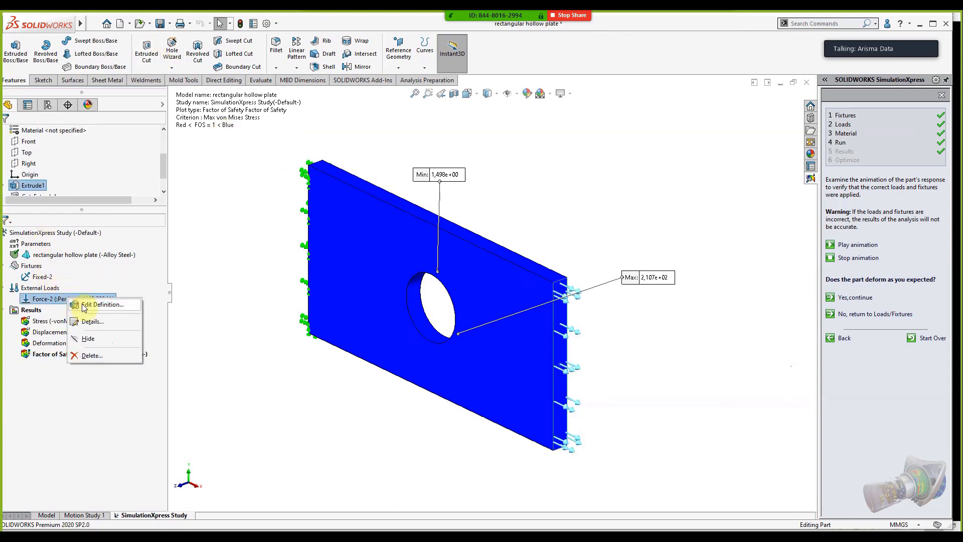
click(84, 306)
double_click(65, 273)
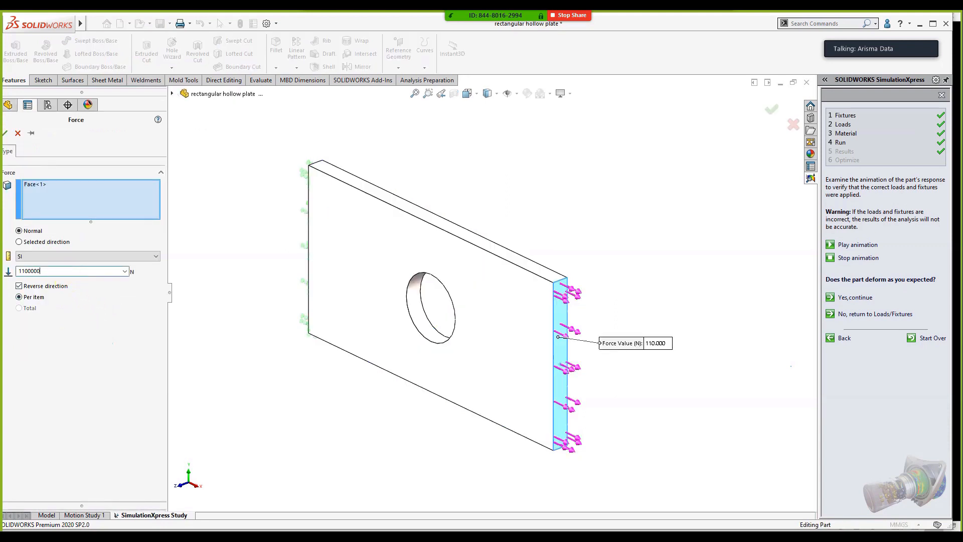
click(5, 133)
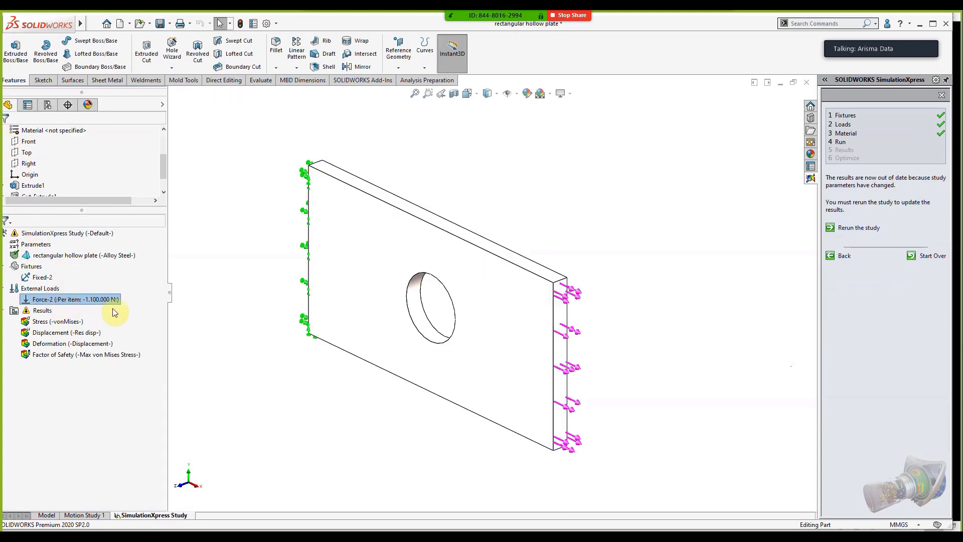
click(873, 229)
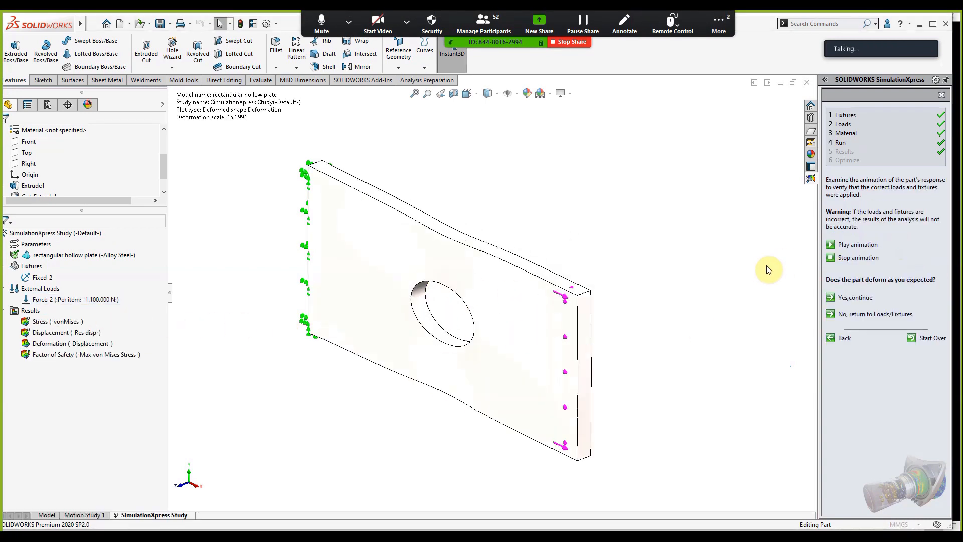
- Display the Factor of Safety plot, inspect the area around the hole, and display the von Mises stress plot
click(82, 354)
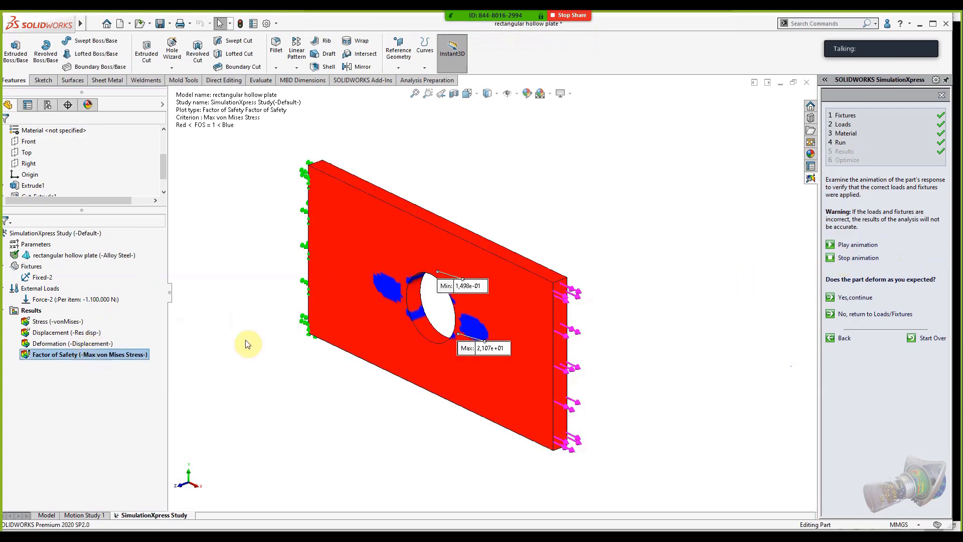
scroll(424, 258, down, 2)
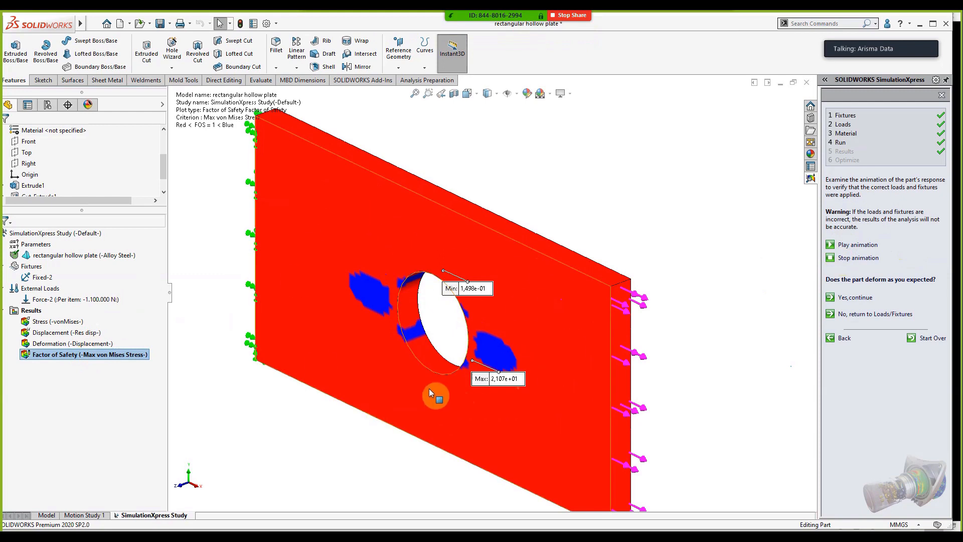
scroll(423, 395, up, 1)
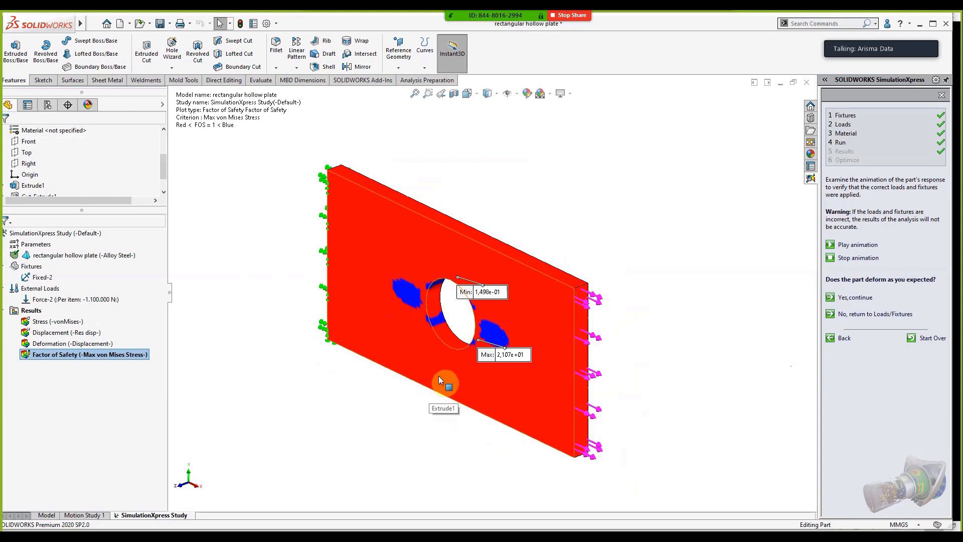
scroll(436, 316, down, 2)
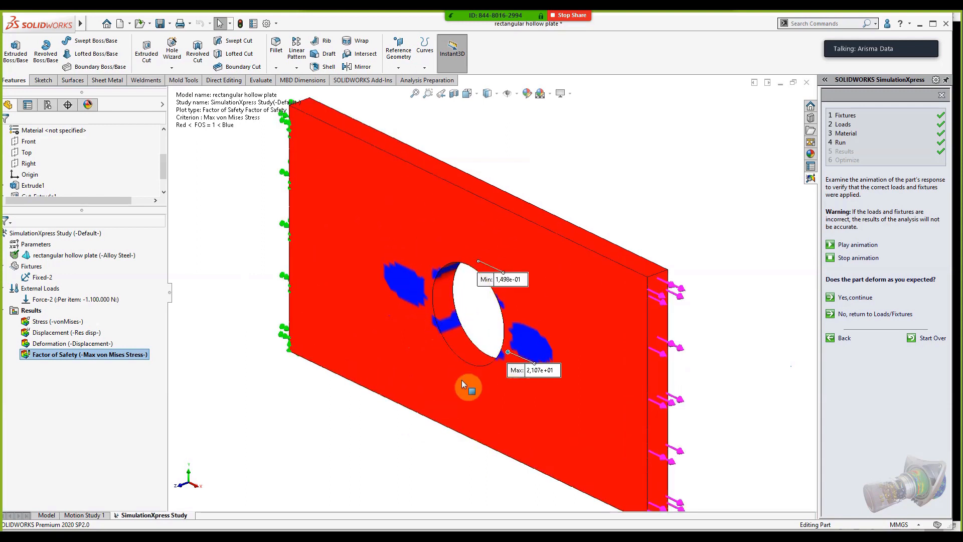
click(46, 322)
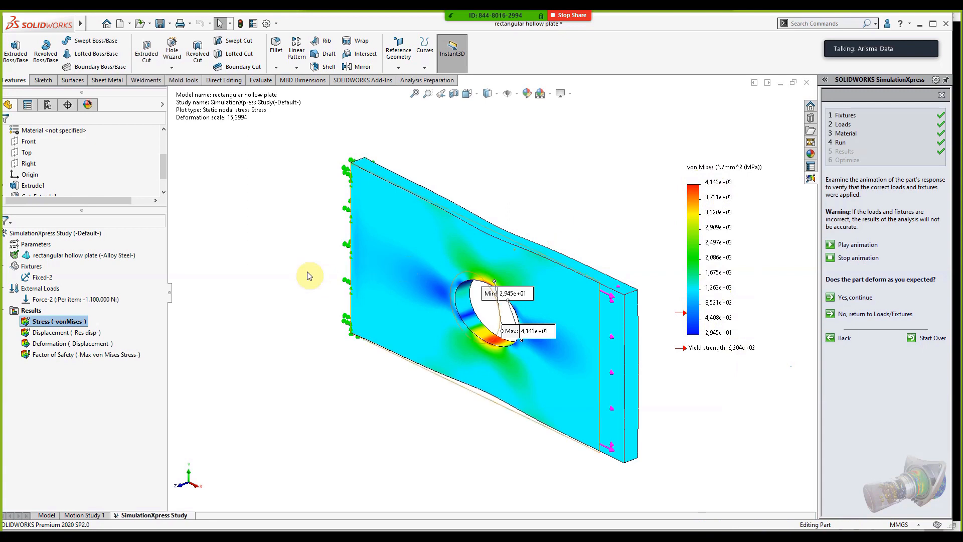
- Set the force on the plate's end face back to 110000 N and rerun the study
right_click(106, 300)
click(126, 303)
double_click(71, 274)
text(10000)
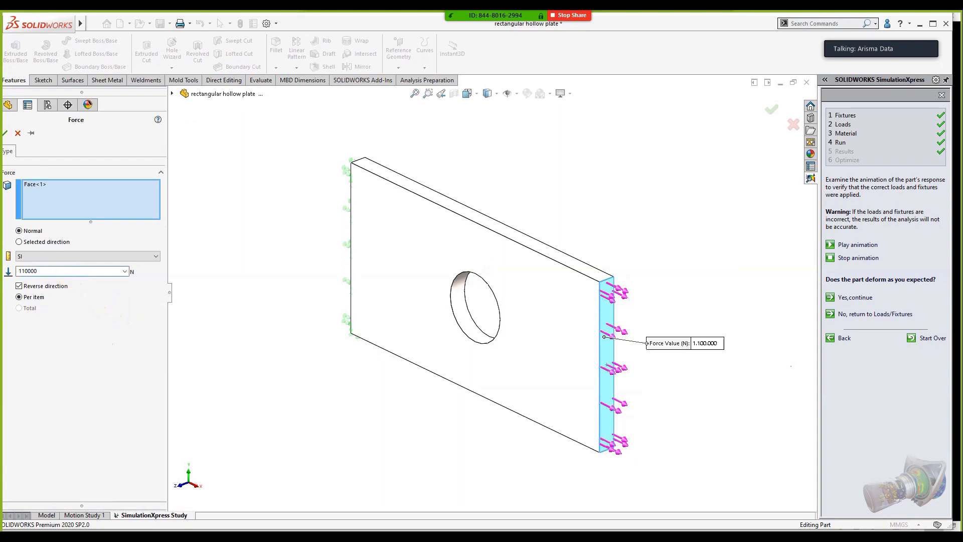
click(4, 133)
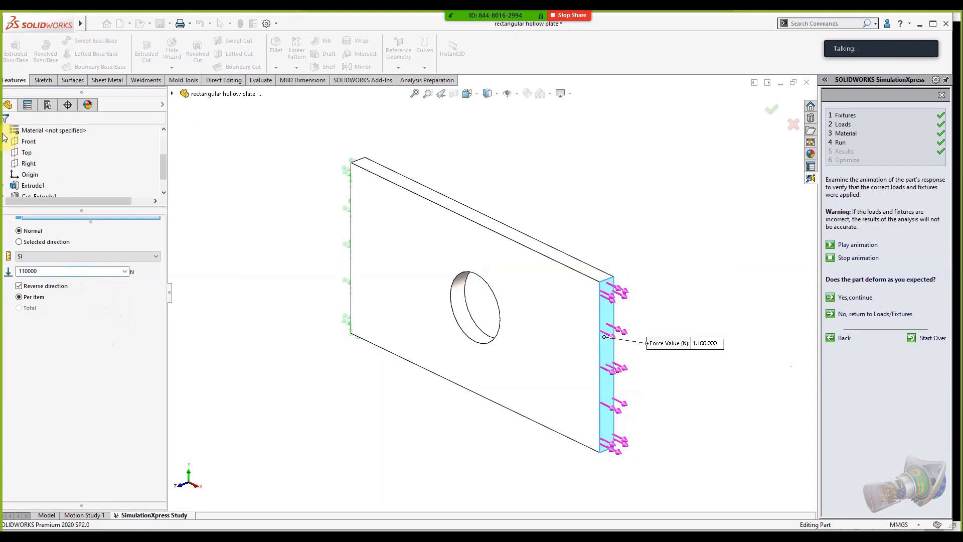
click(858, 228)
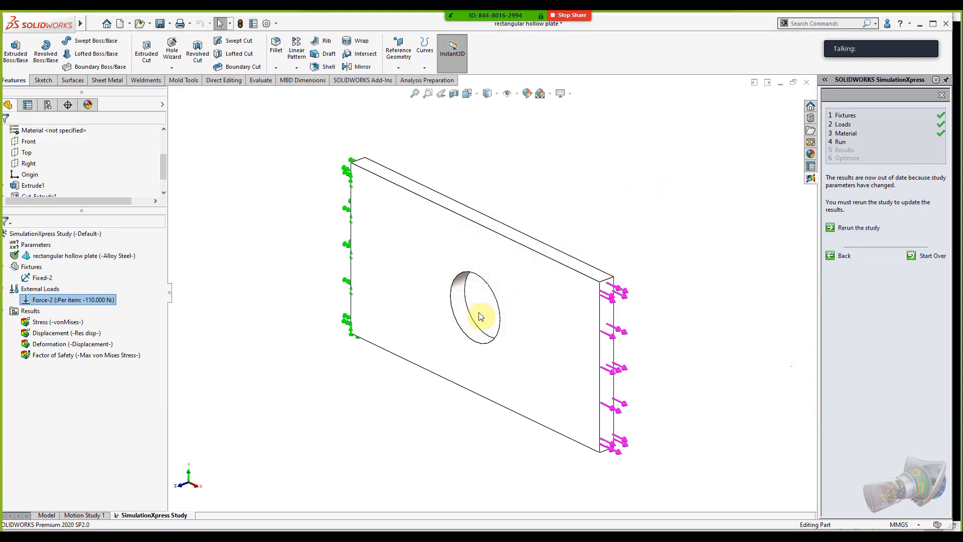
click(877, 229)
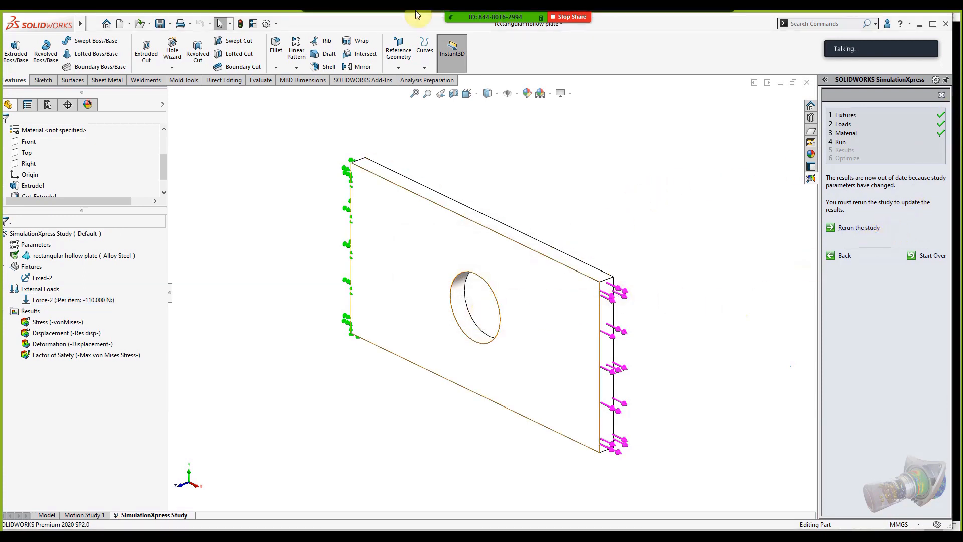
click(847, 257)
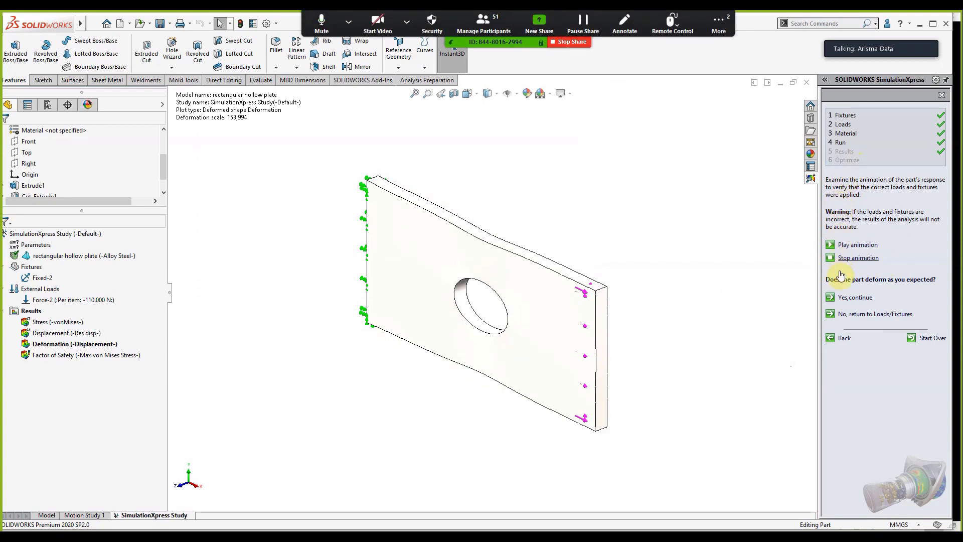
- Accept the part's deformation and choose to optimize the design
click(846, 298)
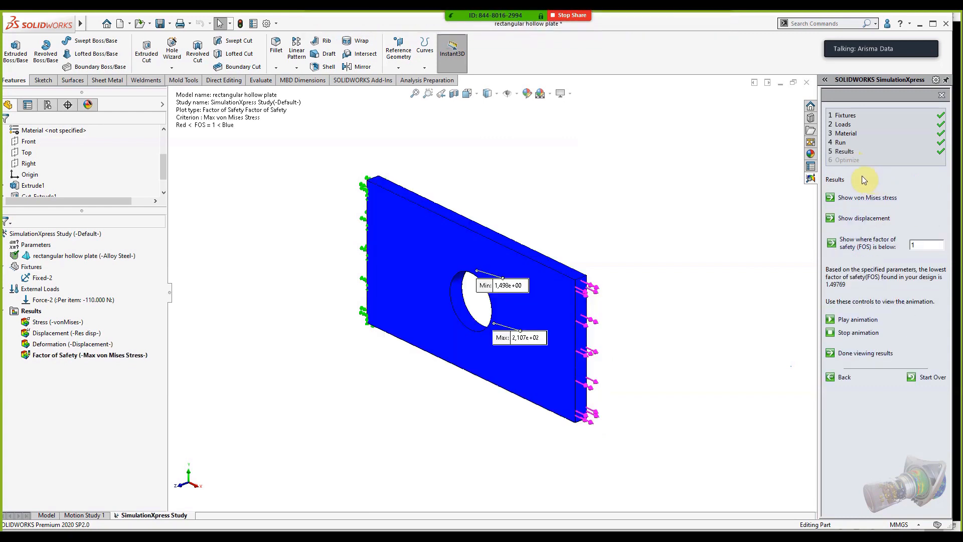
click(851, 161)
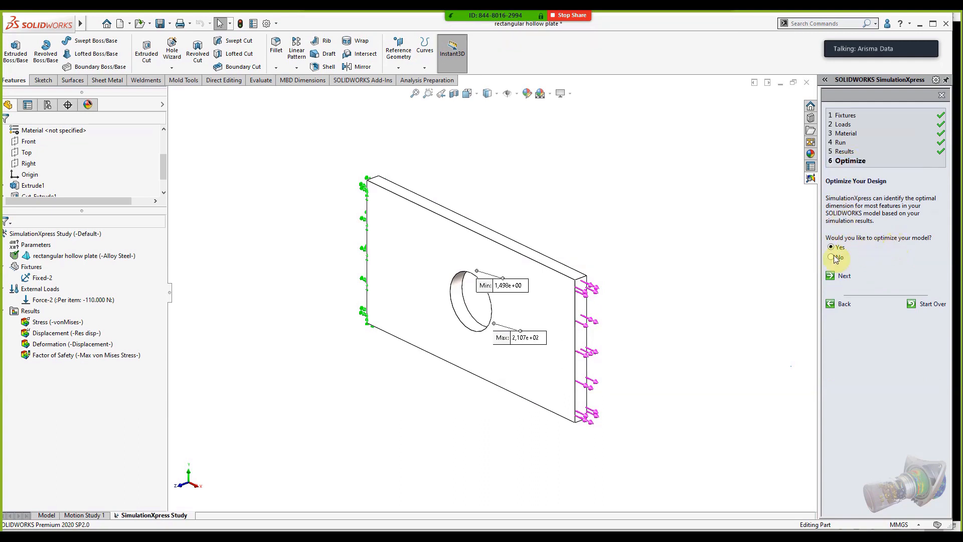
click(845, 275)
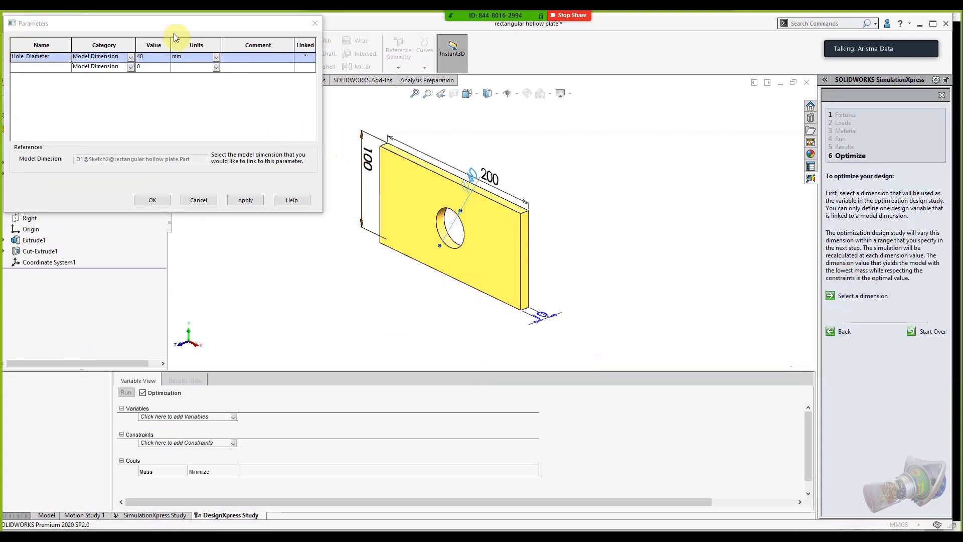
- Delete the existing Hole_Diameter parameter and move the Parameters dialog clear of the plate
drag(185, 25, 577, 167)
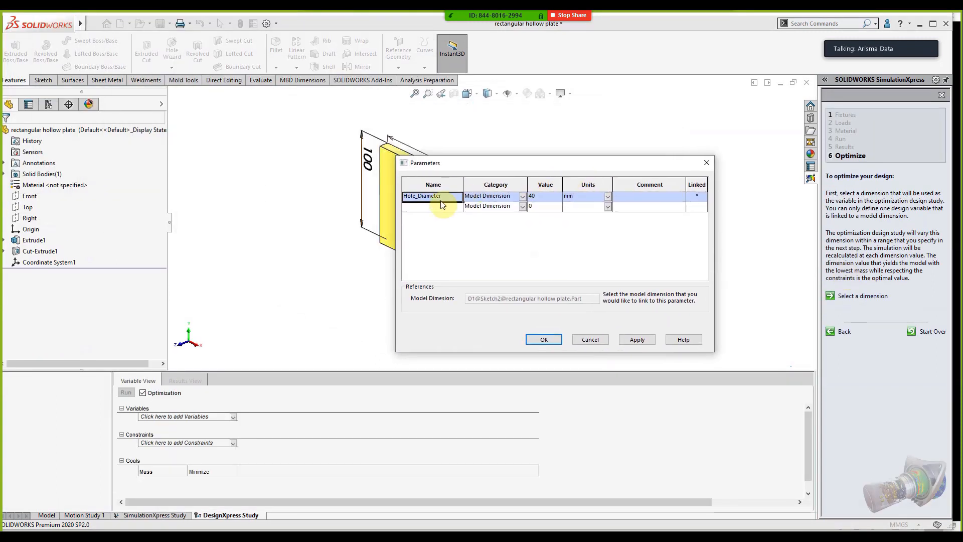
right_click(430, 198)
click(443, 208)
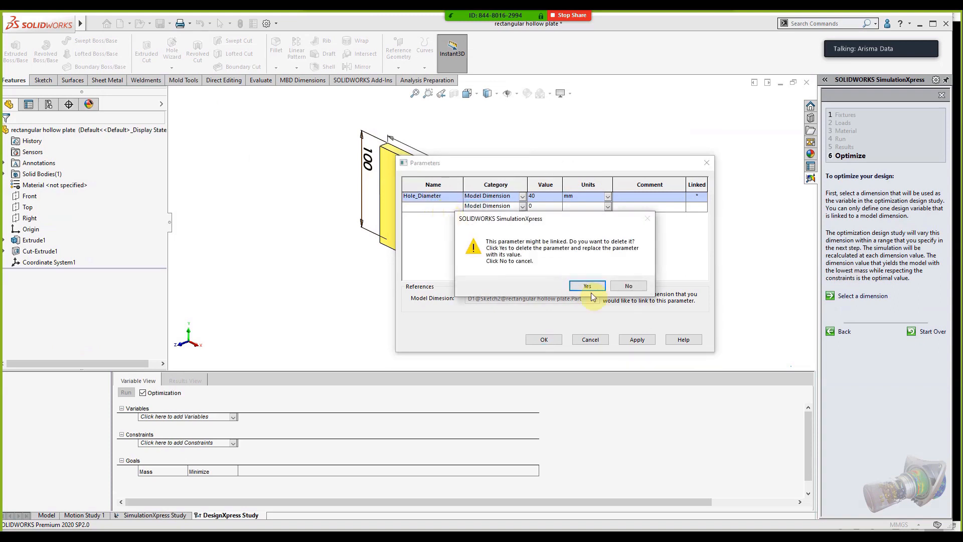
click(586, 286)
drag(524, 166, 704, 175)
scroll(532, 181, down, 3)
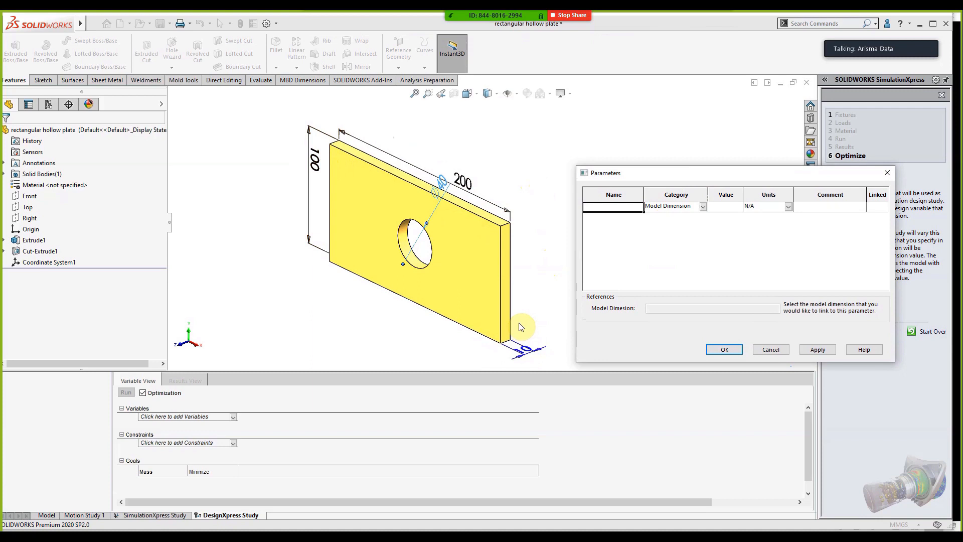
- Link the hole's 40 mm diameter dimension as the optimization parameter and name it Hole-Diameter
click(441, 191)
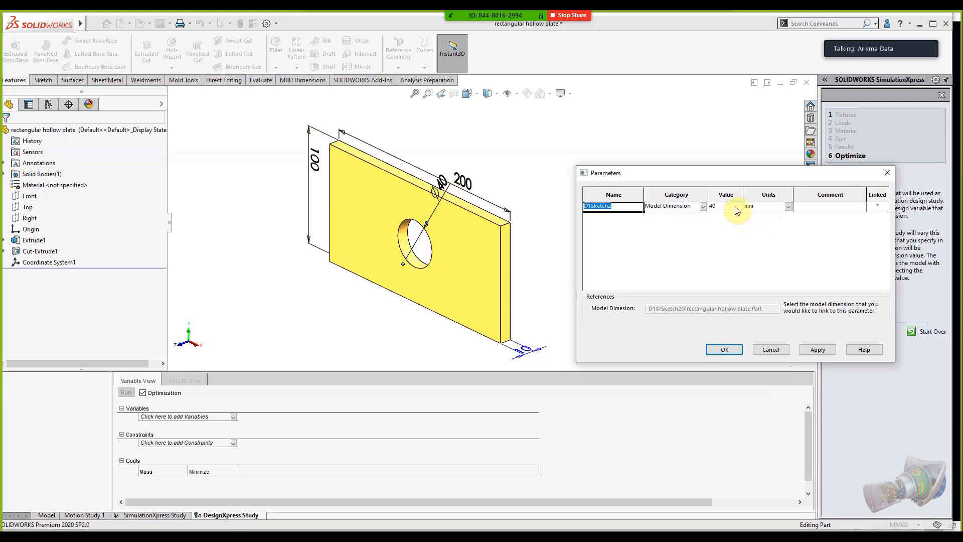
text(Hole )
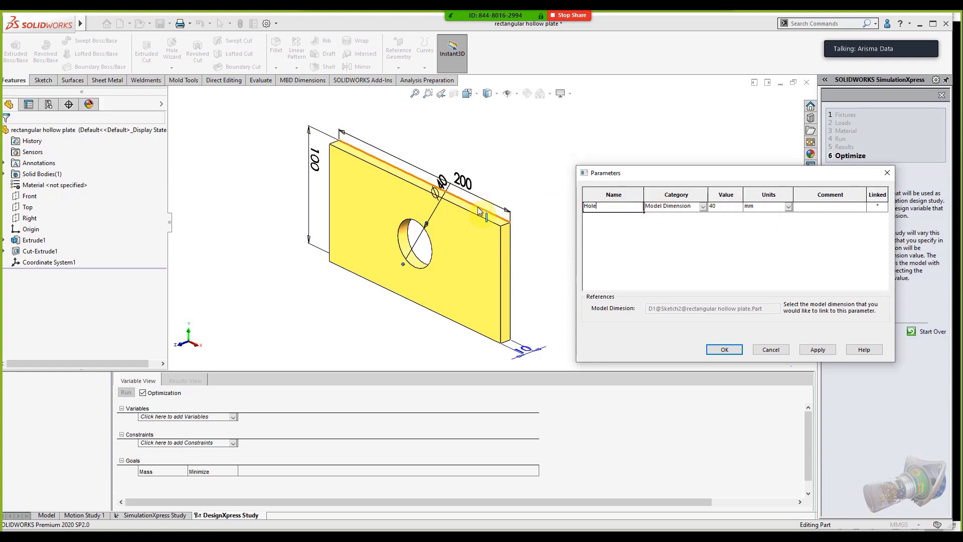
text(diameter)
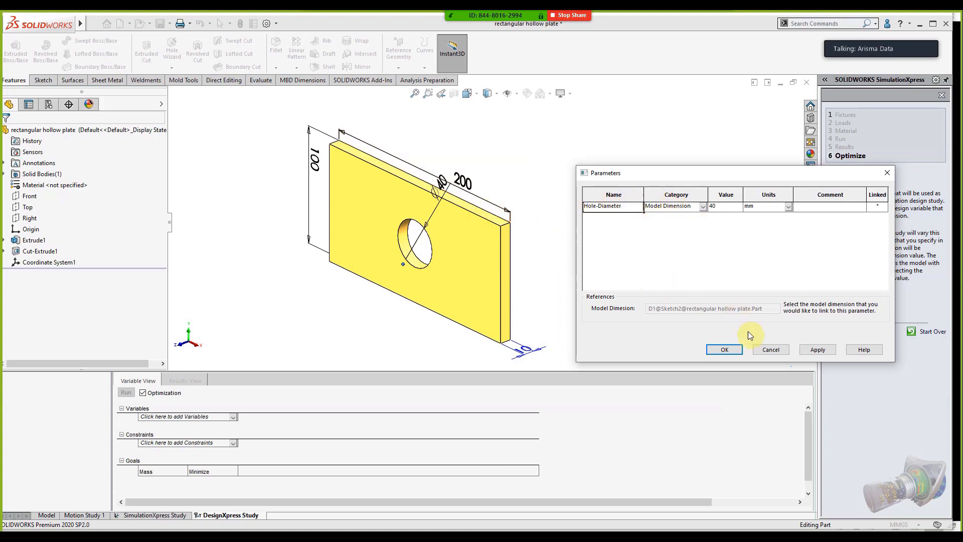
click(726, 349)
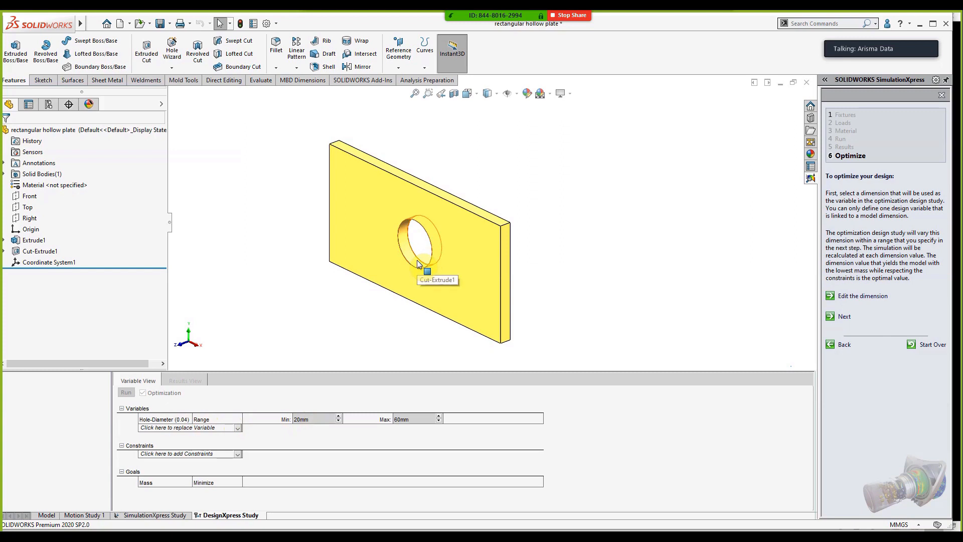
- Set the Hole-Diameter variable's range to a 30 mm minimum and a 50 mm maximum
click(304, 418)
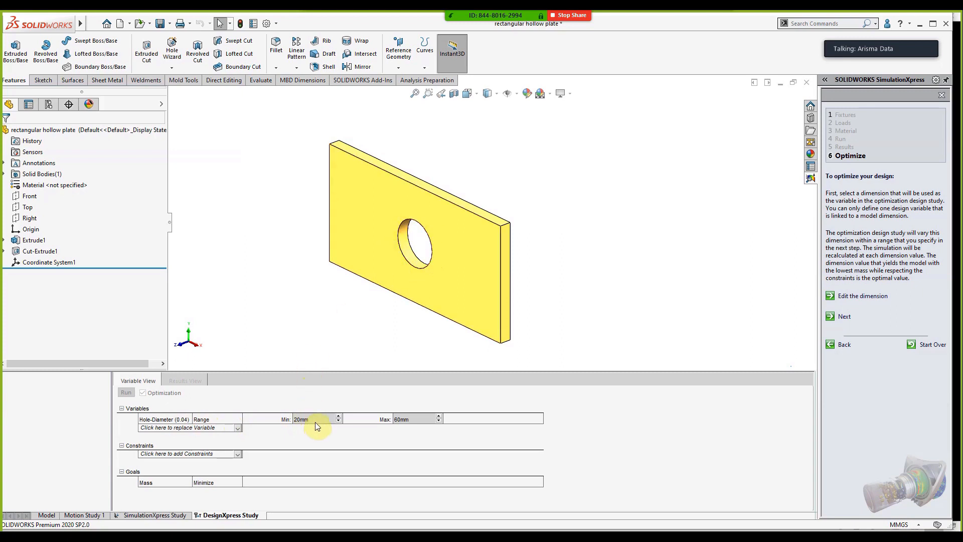
double_click(316, 421)
text(30)
double_click(424, 420)
text(50)
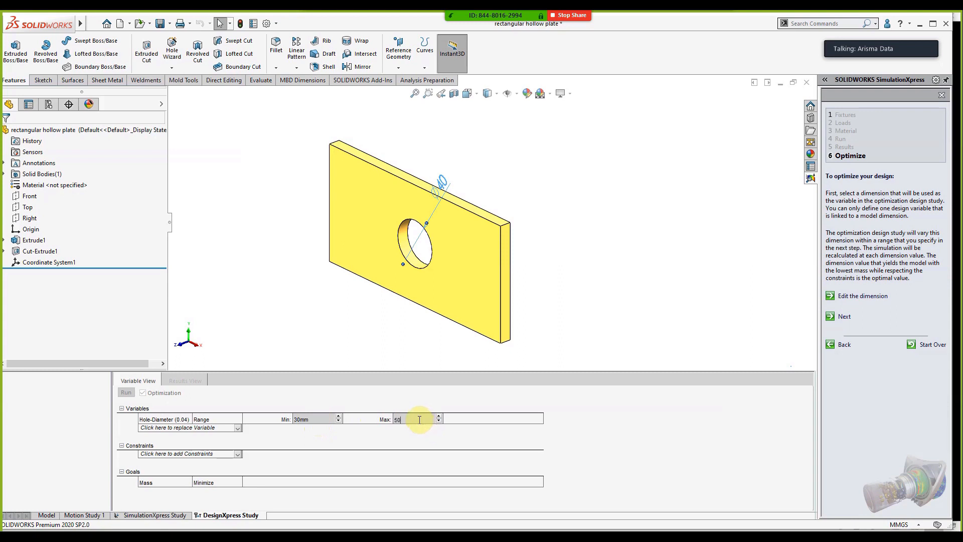
- Change the Hole-Diameter variable's range to a 20 mm minimum and a 45 mm maximum
double_click(309, 418)
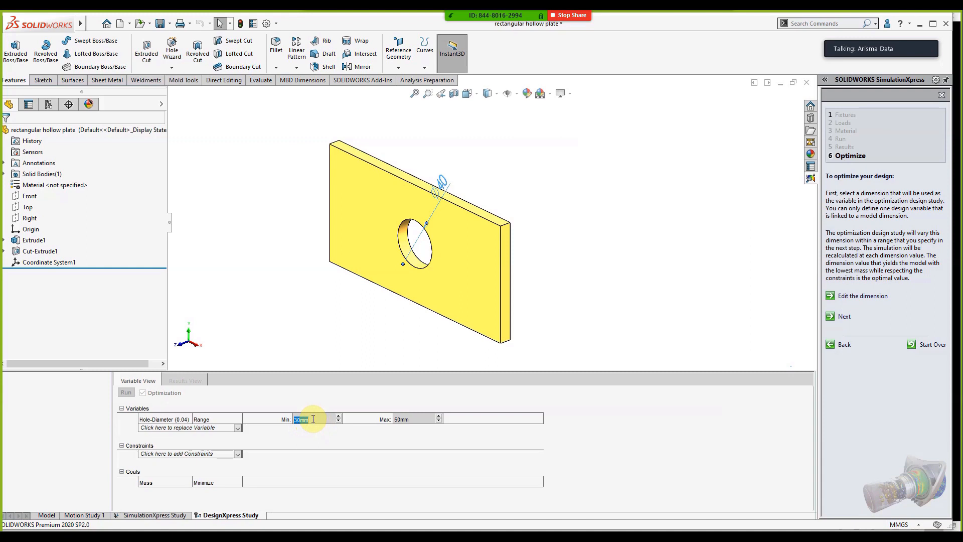
text(10)
click(412, 419)
double_click(413, 419)
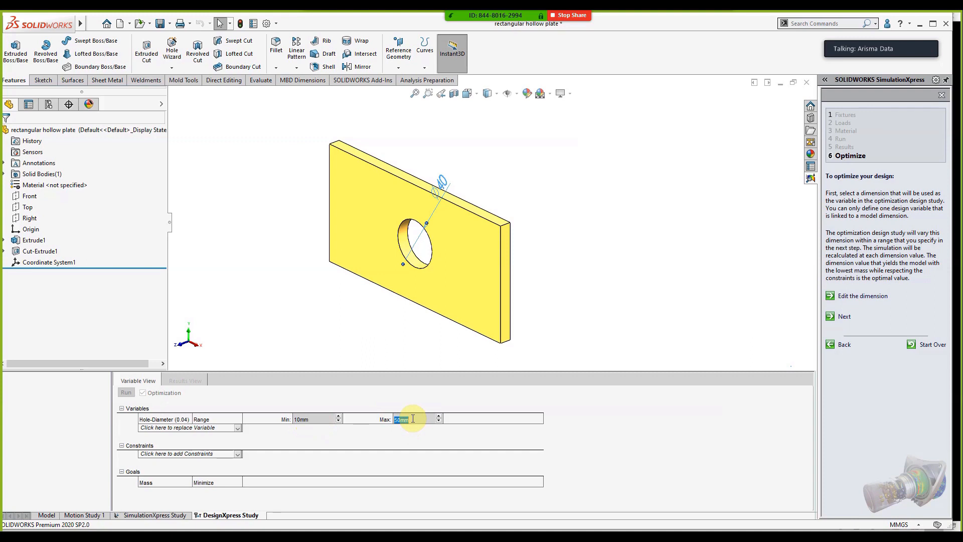
text(45)
double_click(310, 421)
text(20)
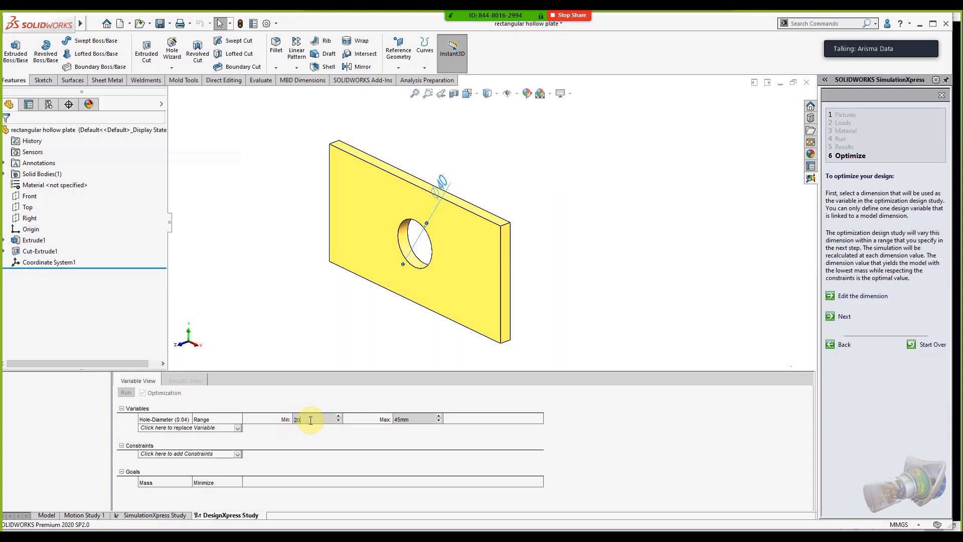
double_click(428, 419)
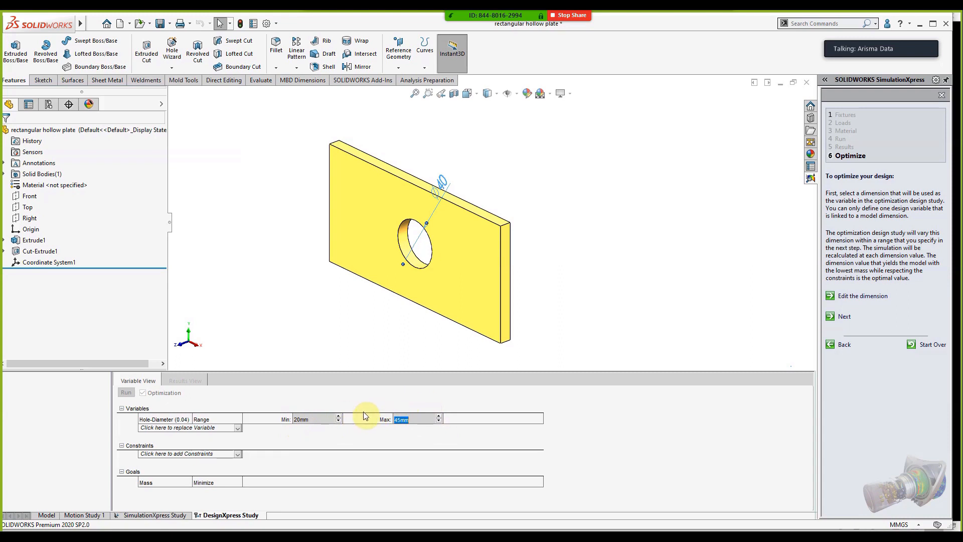
click(218, 429)
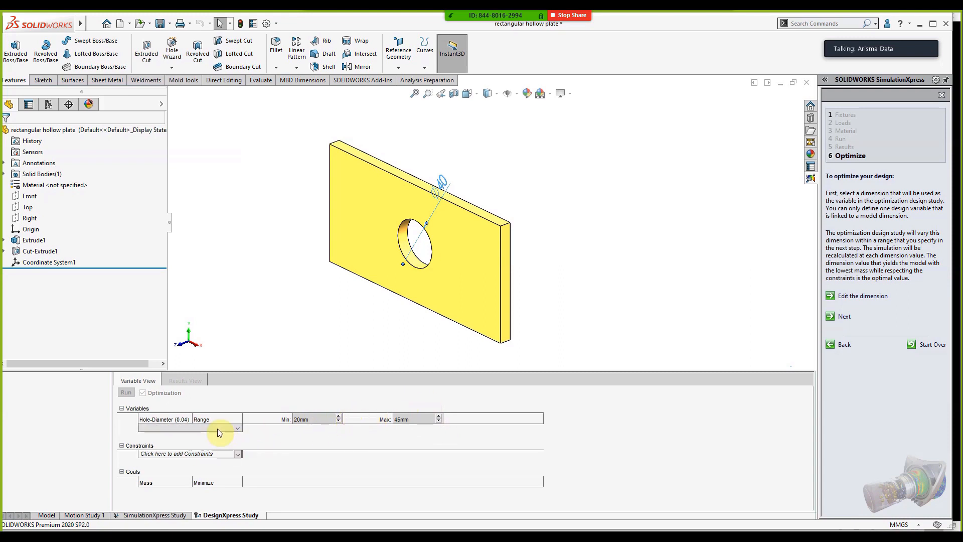
click(201, 199)
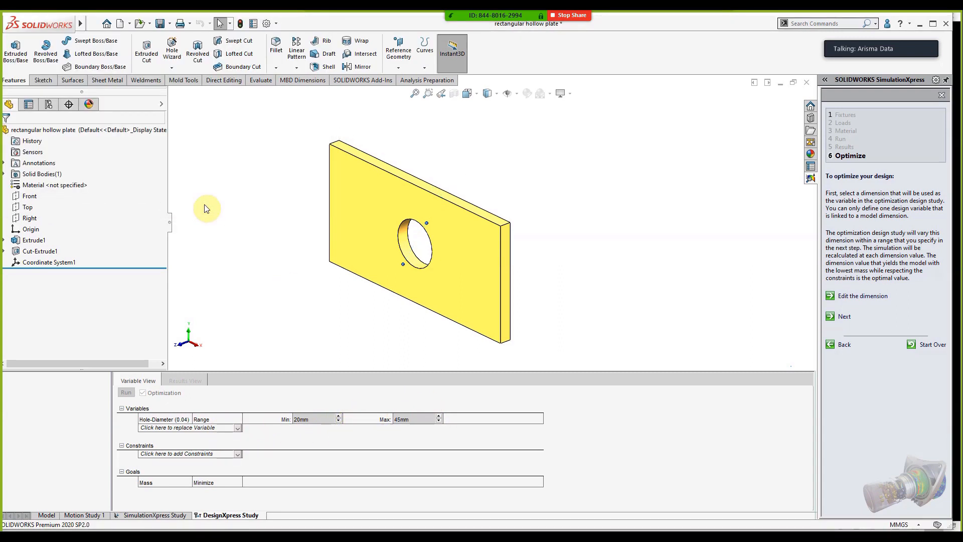
- Add a Max Stress "is less than" constraint to the design study and run the optimization
click(184, 454)
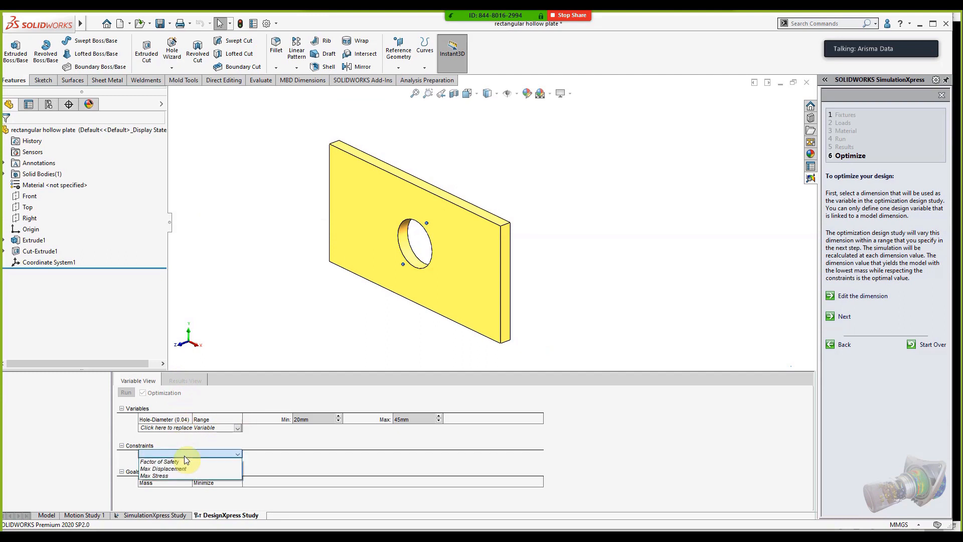
click(166, 476)
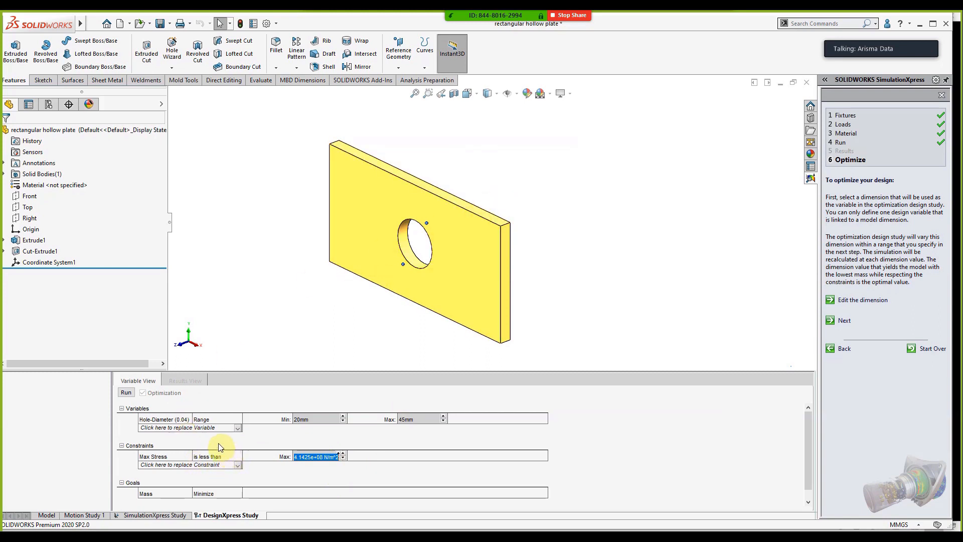
click(152, 394)
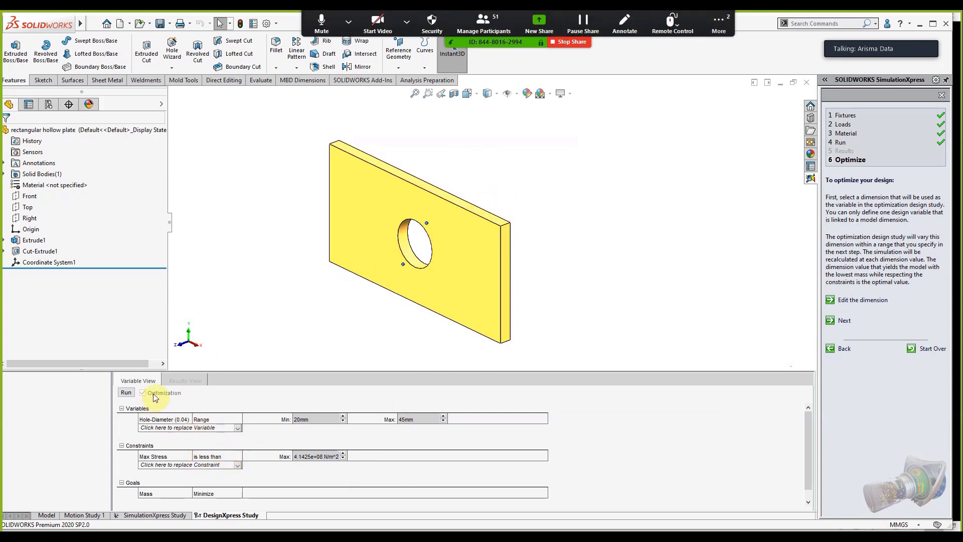
click(320, 456)
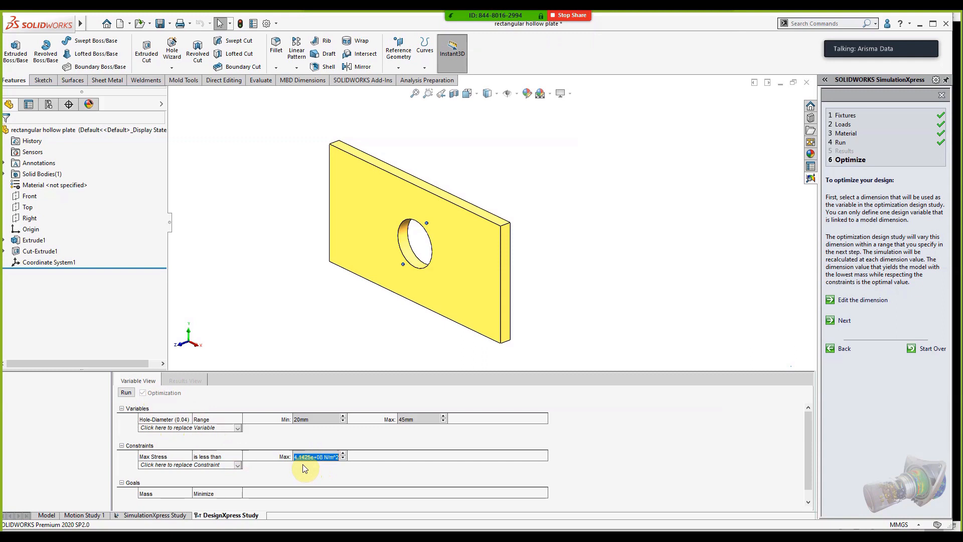
click(126, 396)
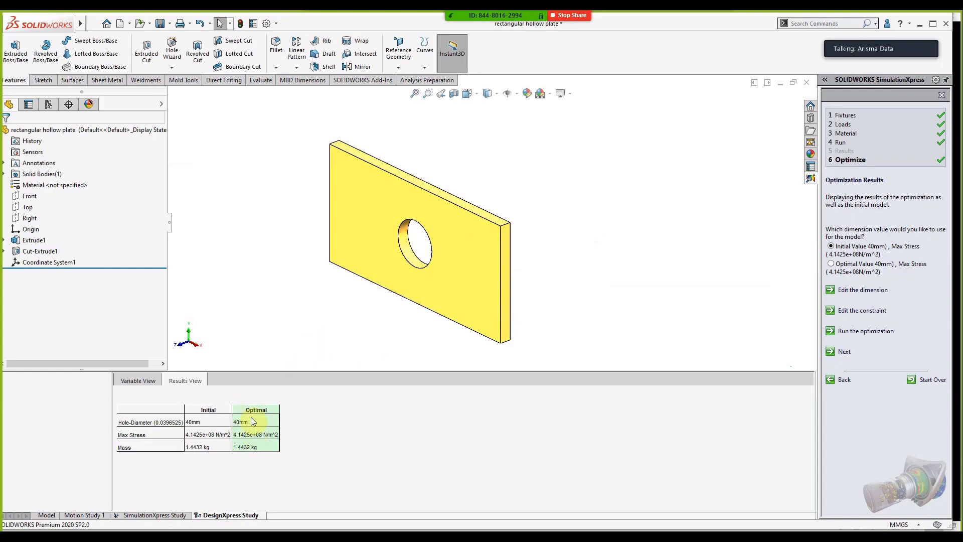
- Compare the optimization results with the study setup and set the Max Stress constraint's limit to 2e+08 N/m^2
click(138, 380)
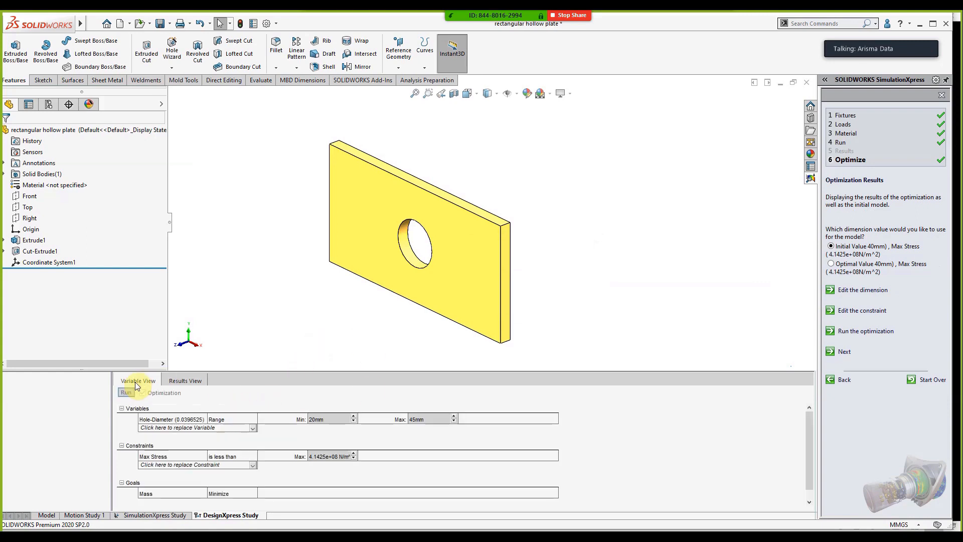
click(184, 381)
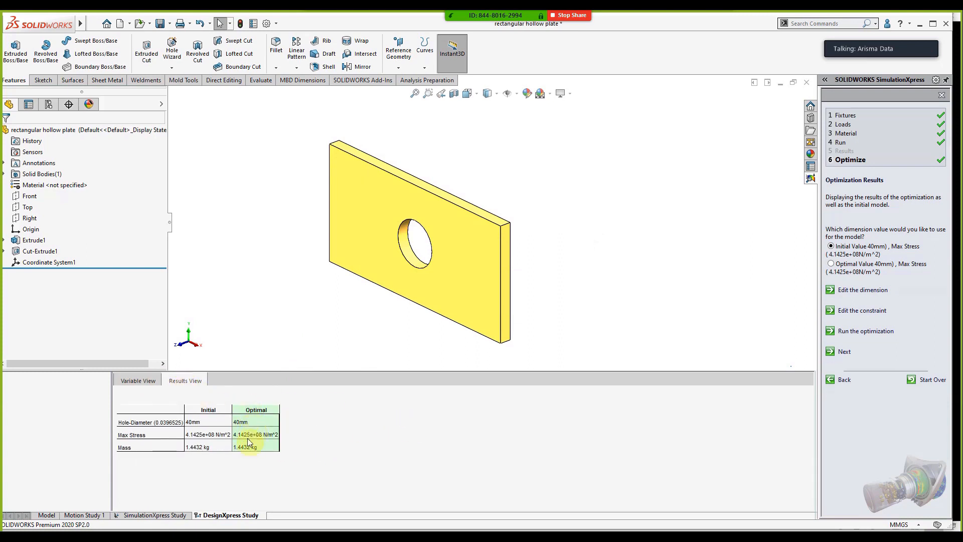
click(143, 380)
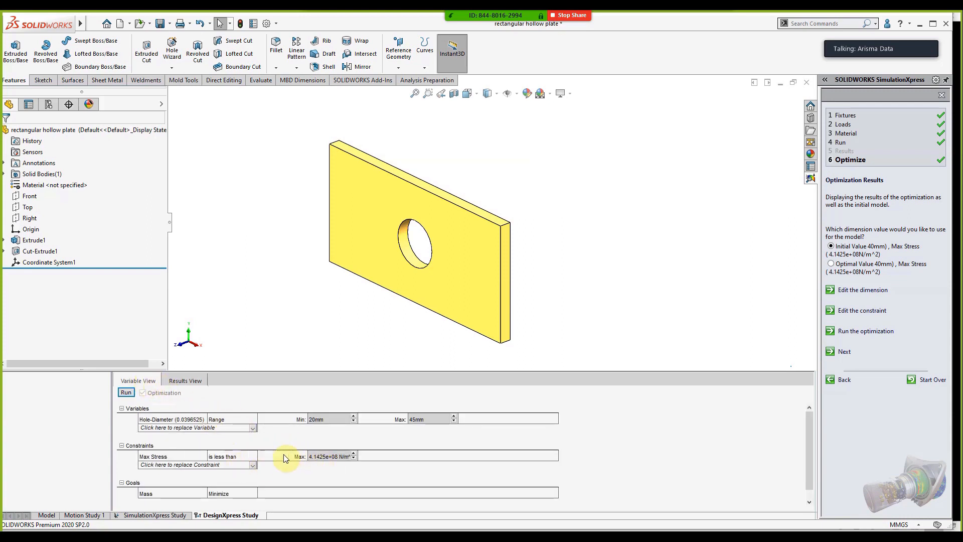
click(343, 458)
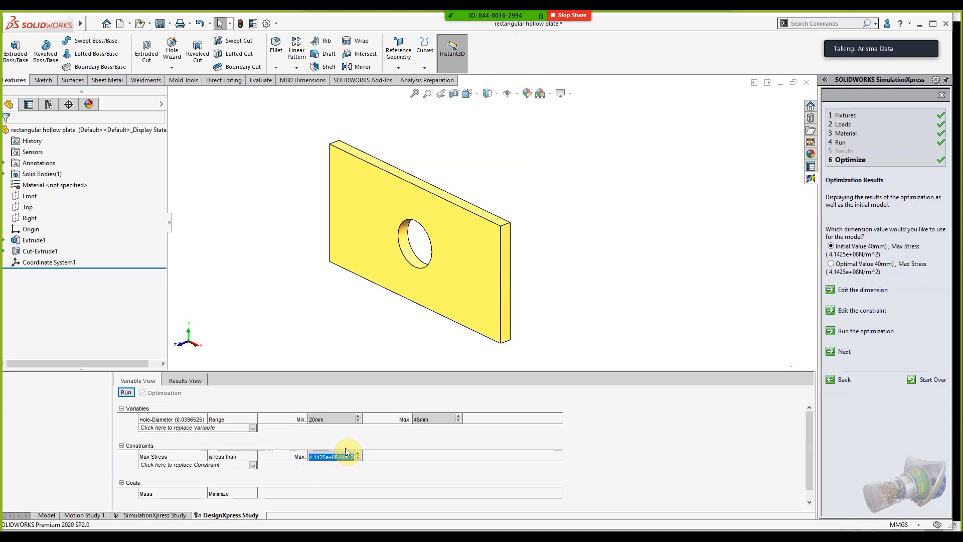
click(185, 381)
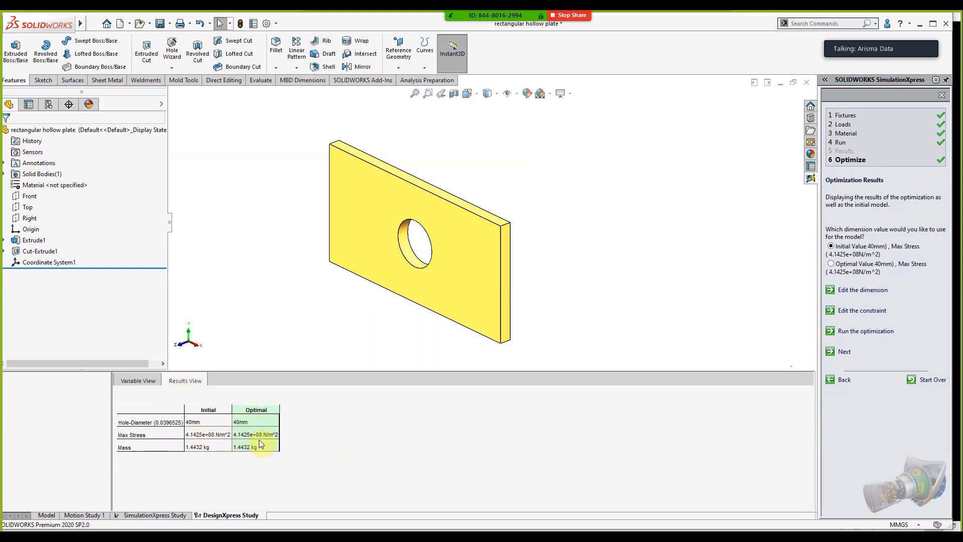
click(145, 382)
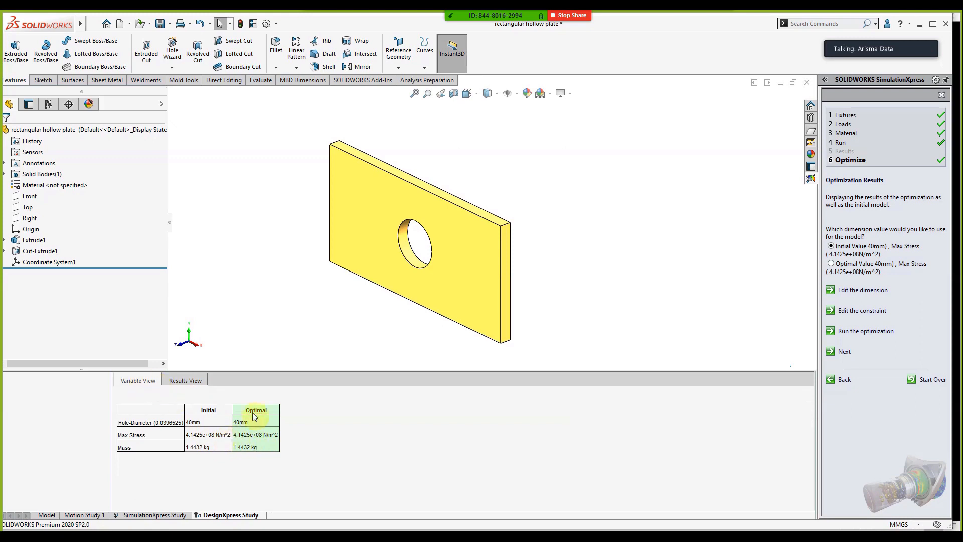
click(315, 459)
double_click(326, 456)
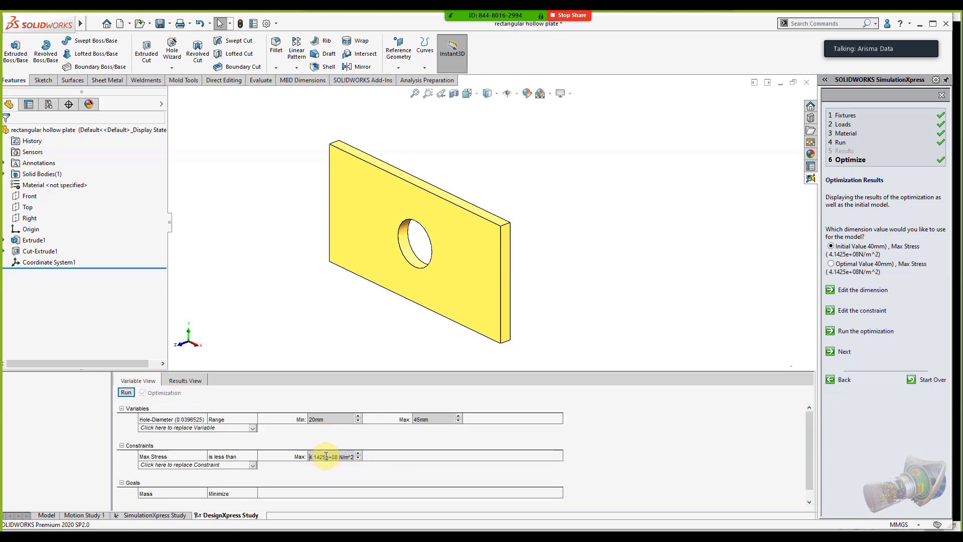
text(2e+8)
click(312, 314)
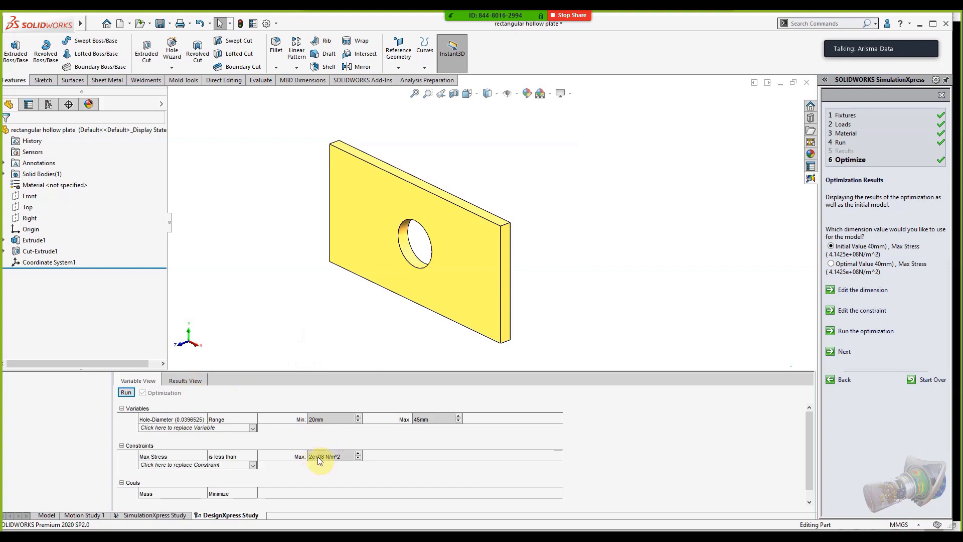
- Rerun the optimization with the 2e+08 N/m^2 stress limit, keeping the progress dialog clear of the plate
click(203, 381)
click(139, 381)
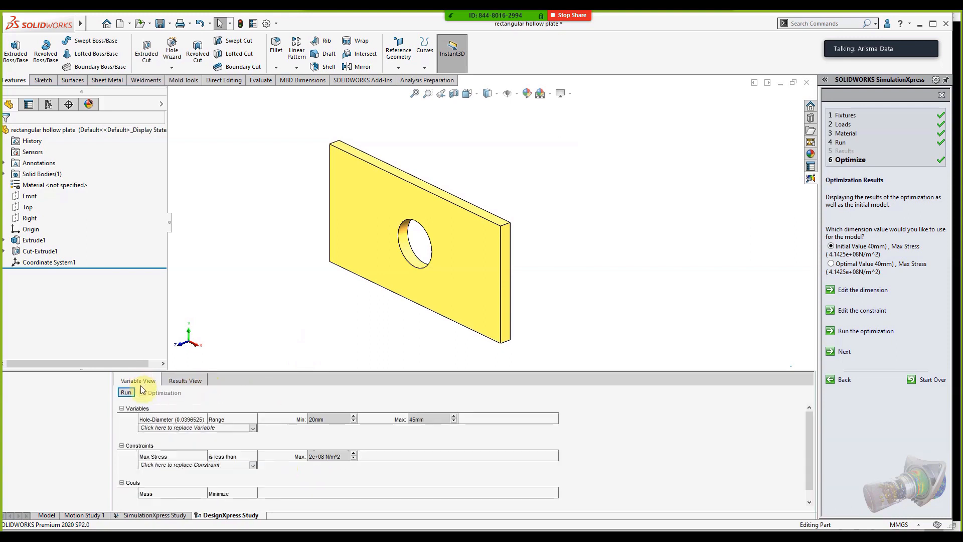
click(124, 395)
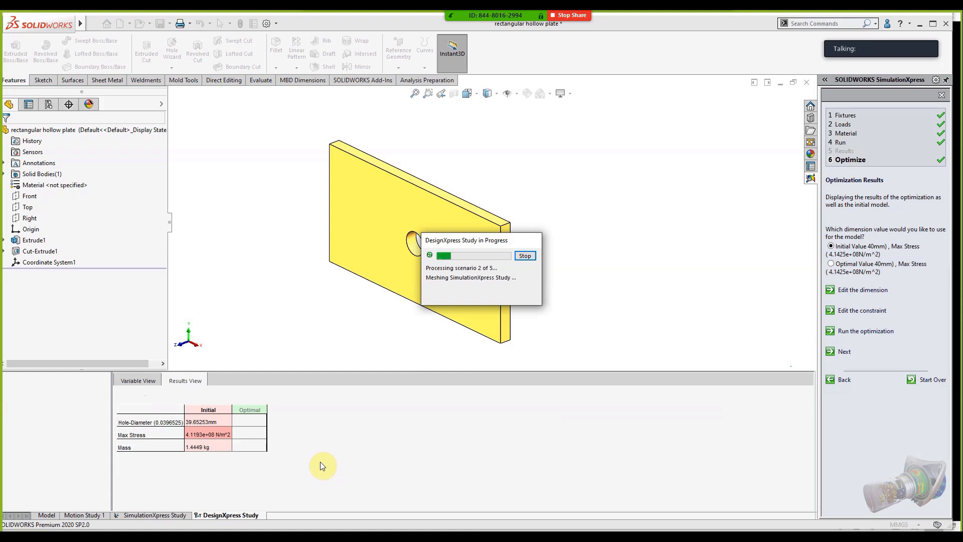
drag(469, 244, 606, 231)
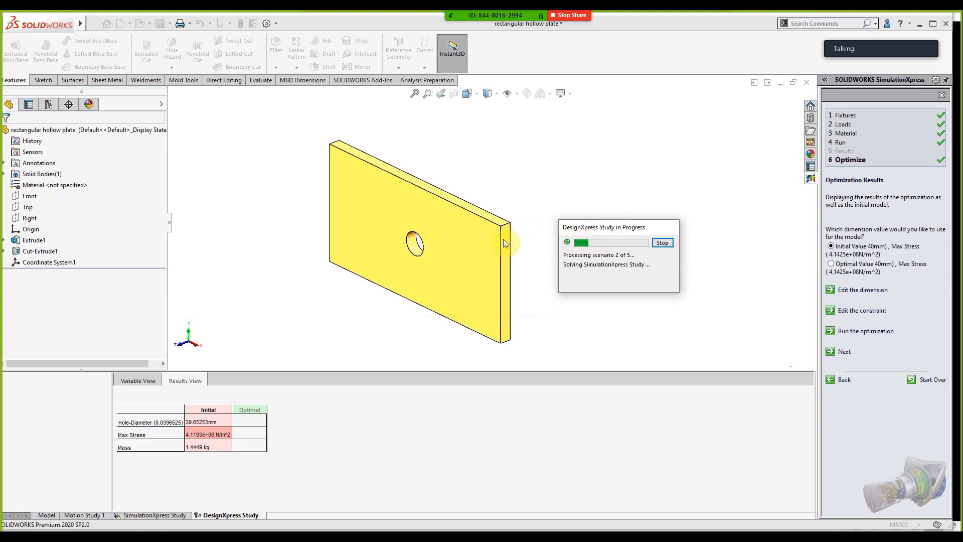
mouse_move(549, 10)
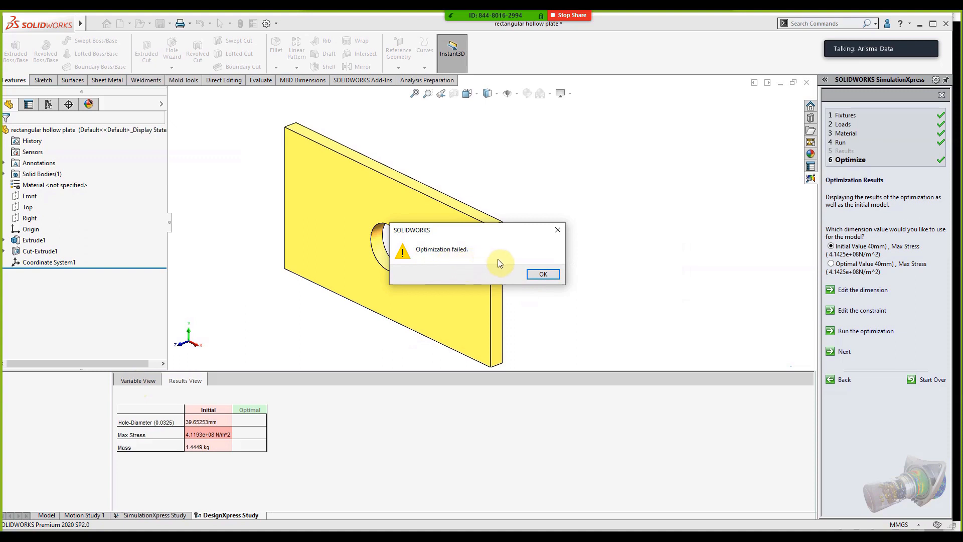
click(543, 274)
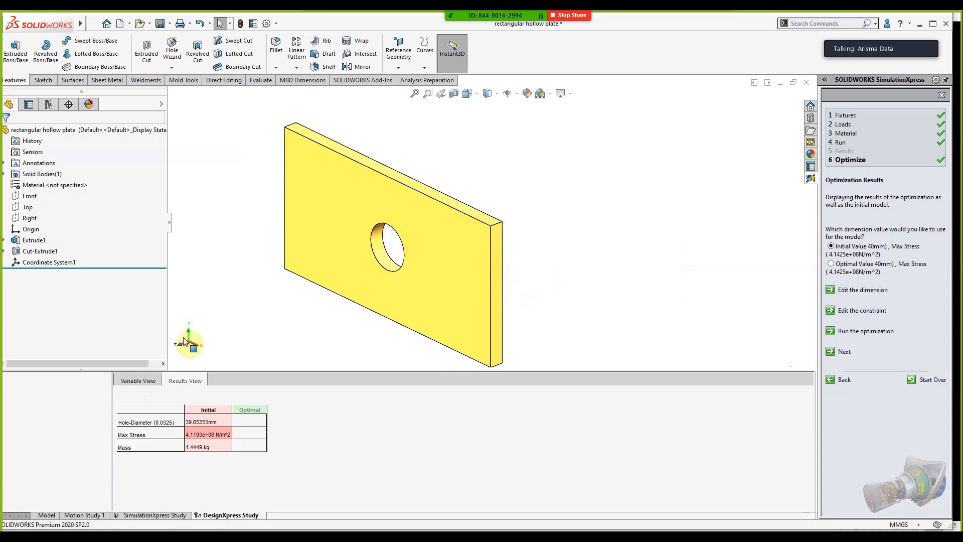
- Raise the Max Stress constraint's limit to 3e+08 N/m^2
click(140, 380)
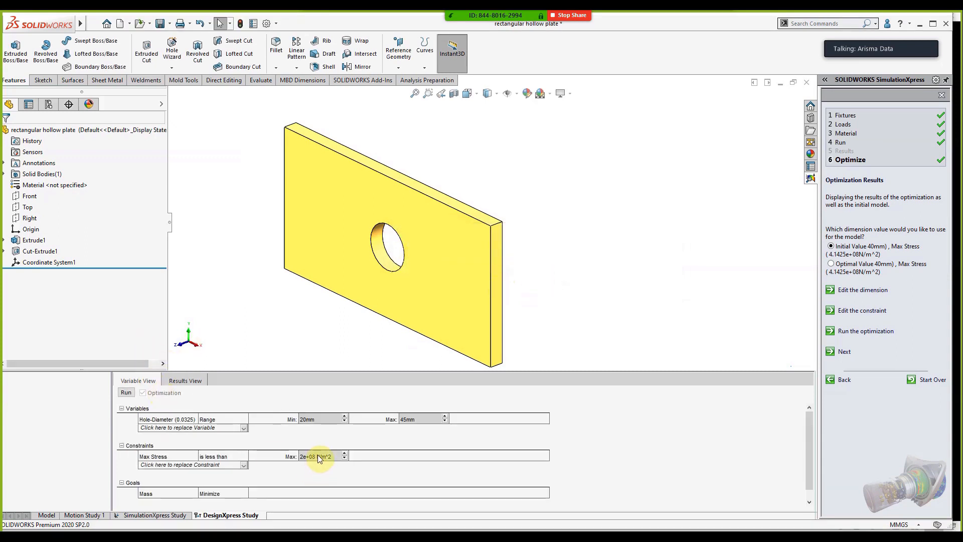
click(316, 455)
click(307, 455)
click(179, 383)
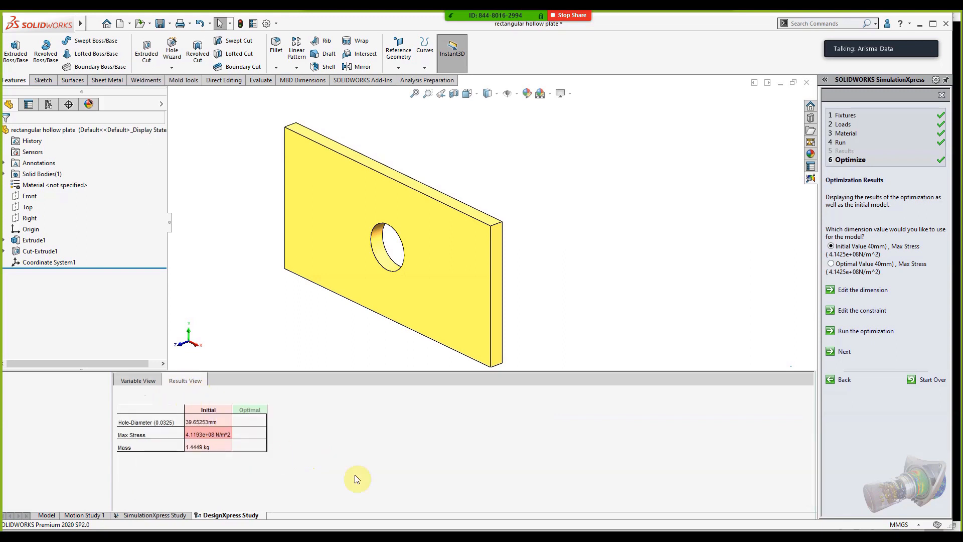
click(129, 383)
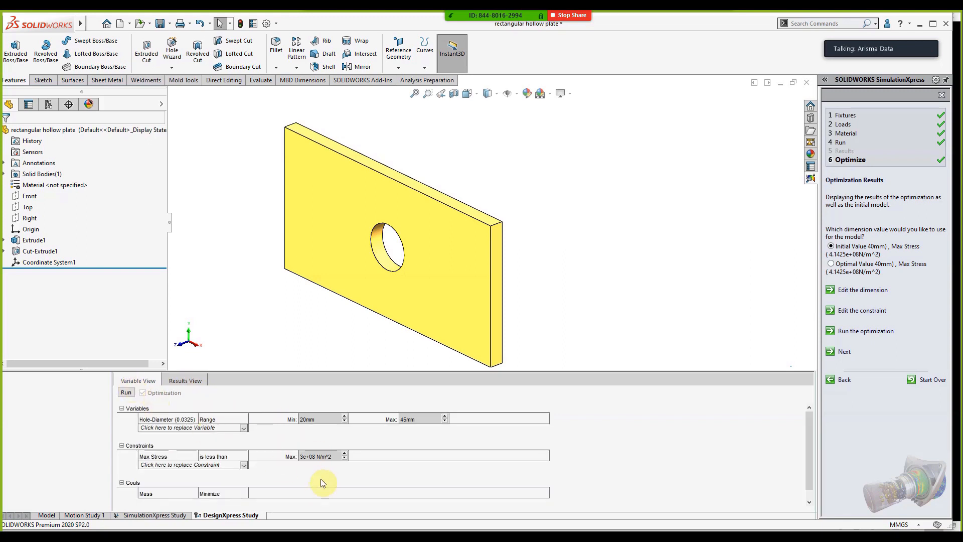
- Run the optimization with the 3e+08 N/m^2 stress limit and move the progress dialog off the plate
click(127, 392)
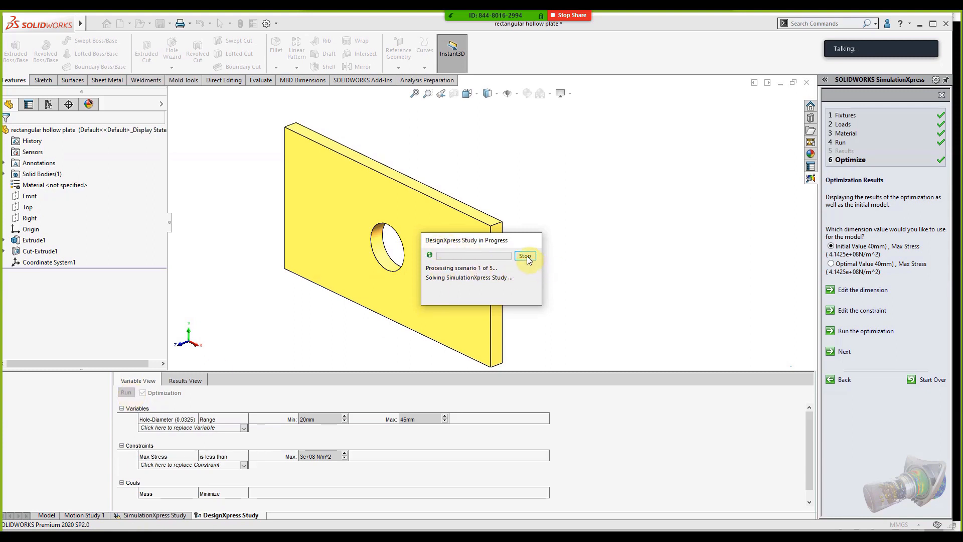
drag(495, 242, 588, 236)
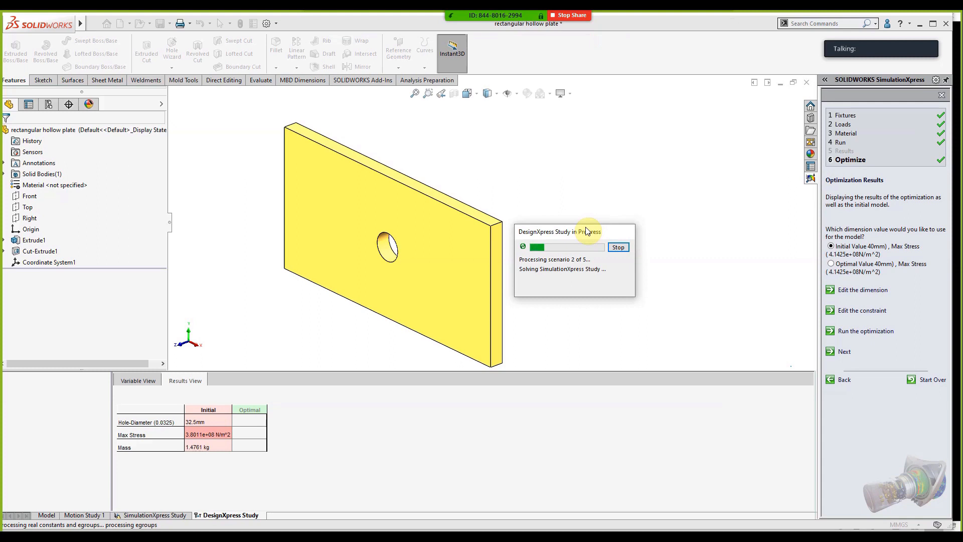
drag(587, 231, 602, 230)
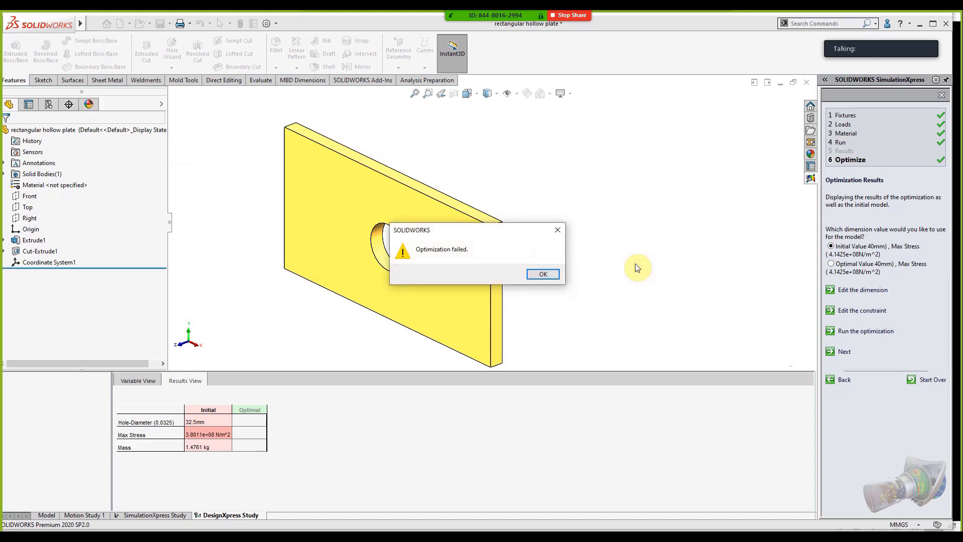
click(545, 272)
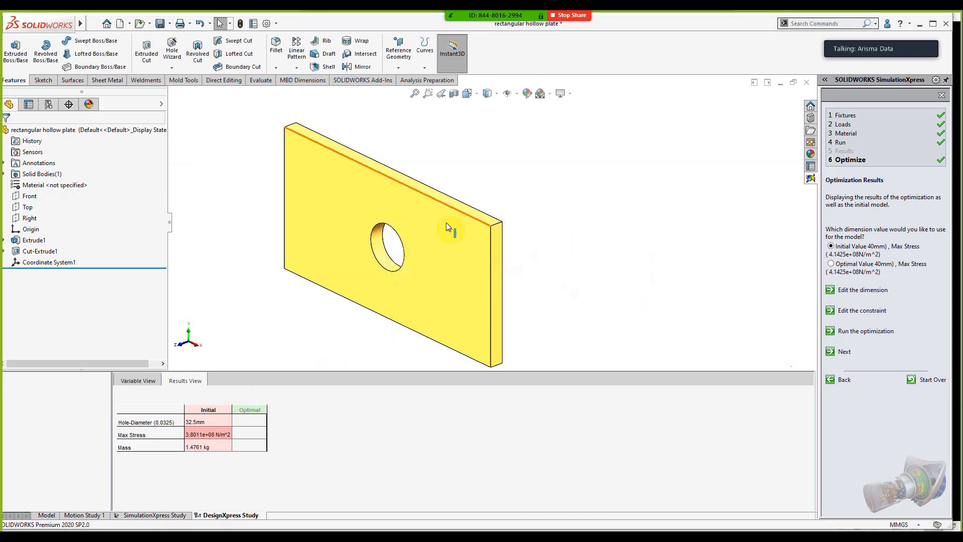
- Examine the Optimal scenario in the optimization results and return to the study's variable and constraint settings
click(135, 380)
click(188, 381)
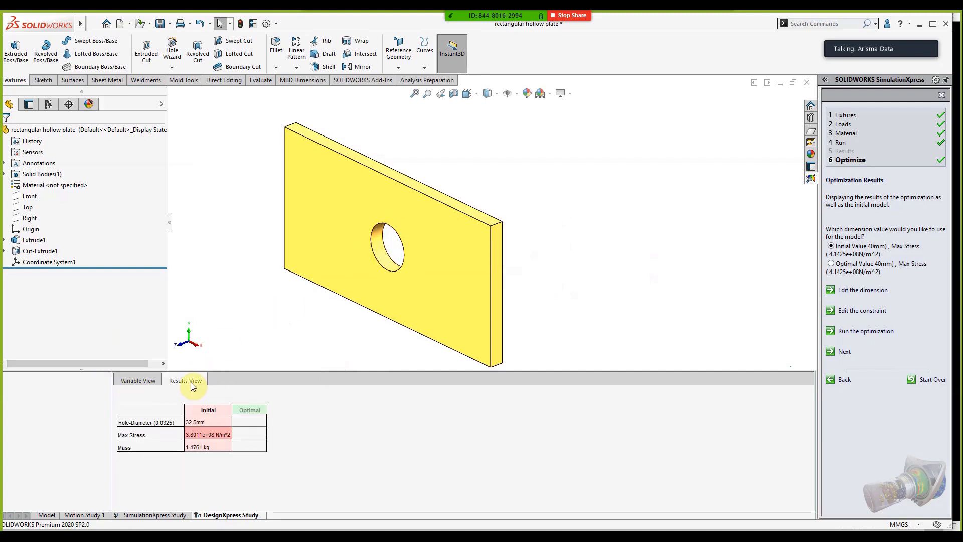
click(248, 409)
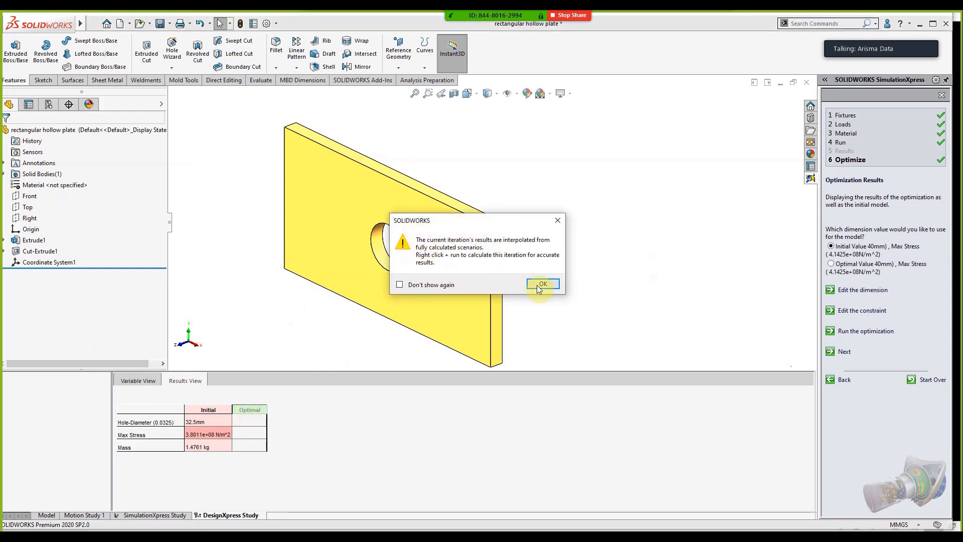
click(544, 284)
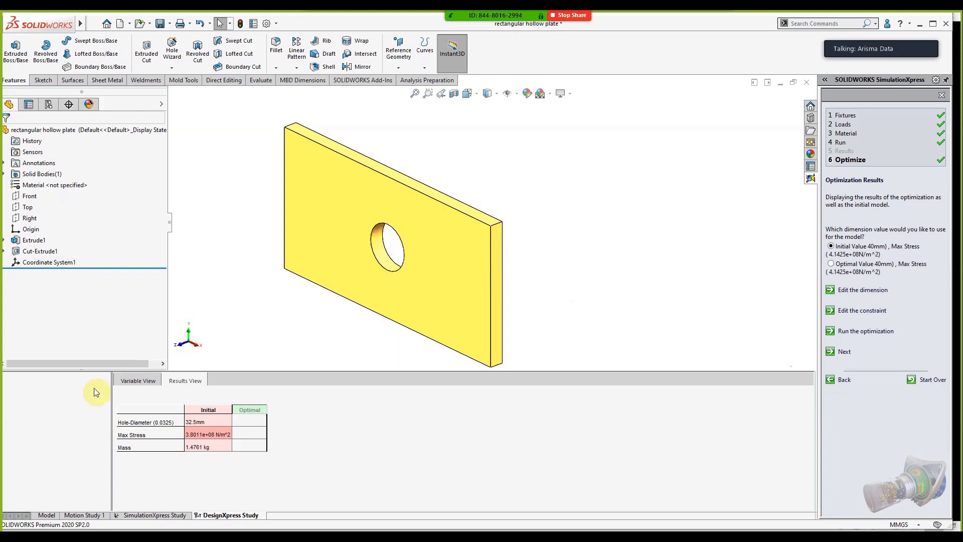
click(143, 382)
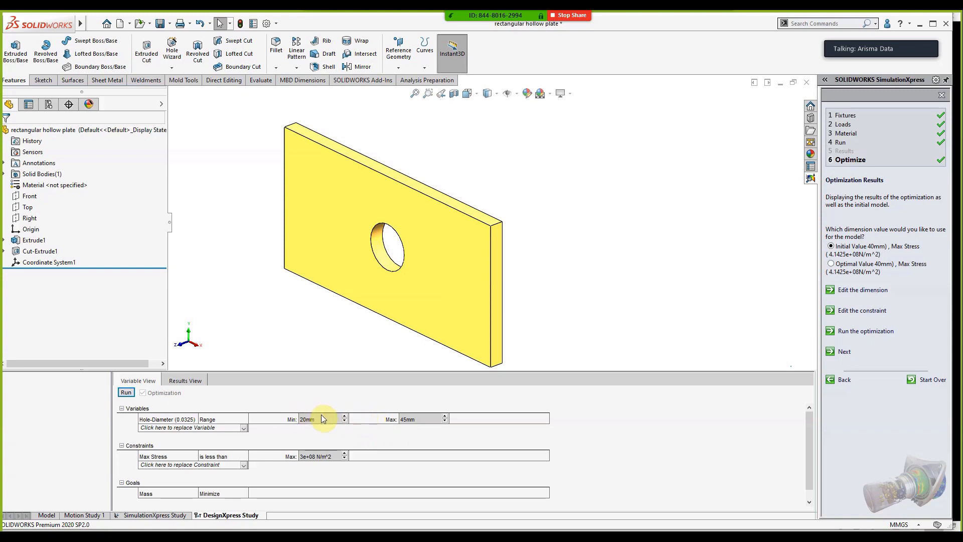
- Check the optimization results table against the variable and constraint settings, and finish the wizard's Optimization Results stage
click(185, 381)
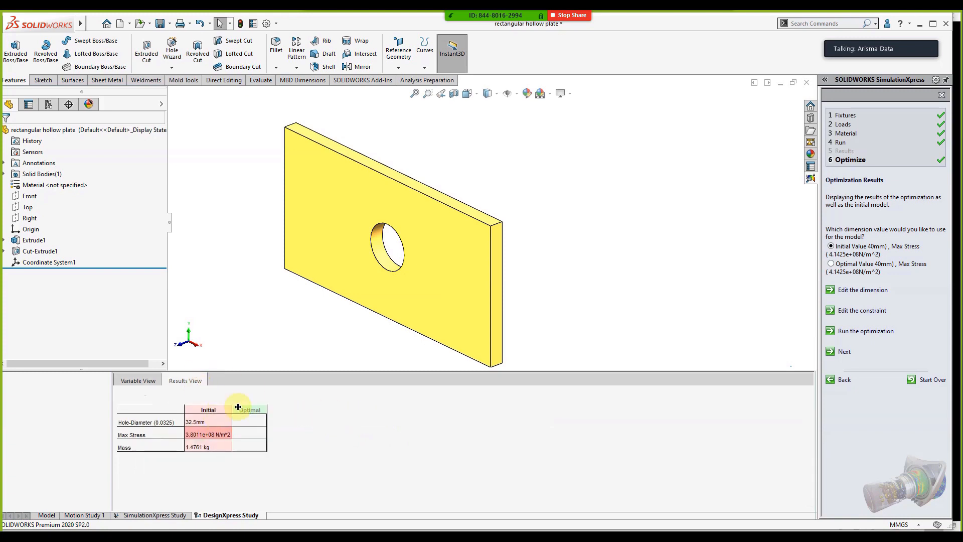
click(139, 381)
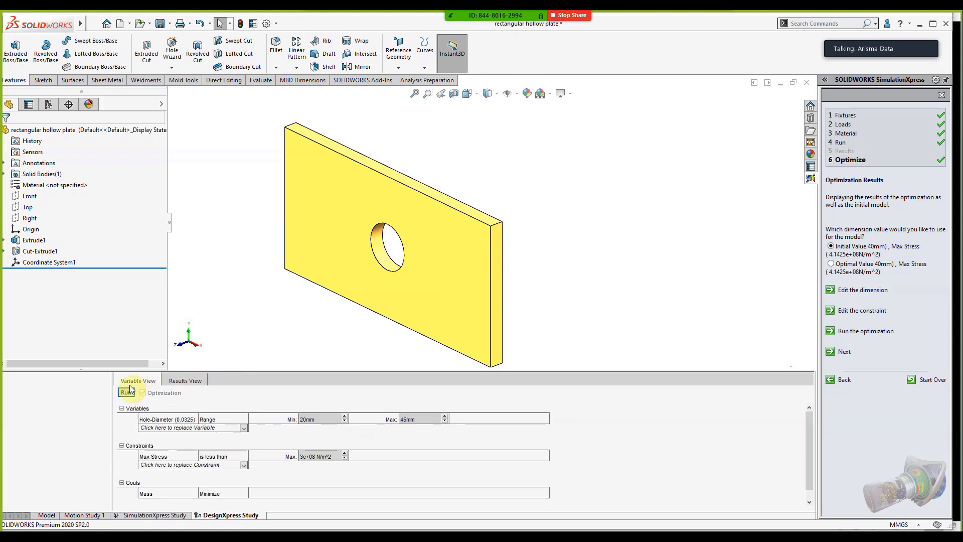
click(845, 353)
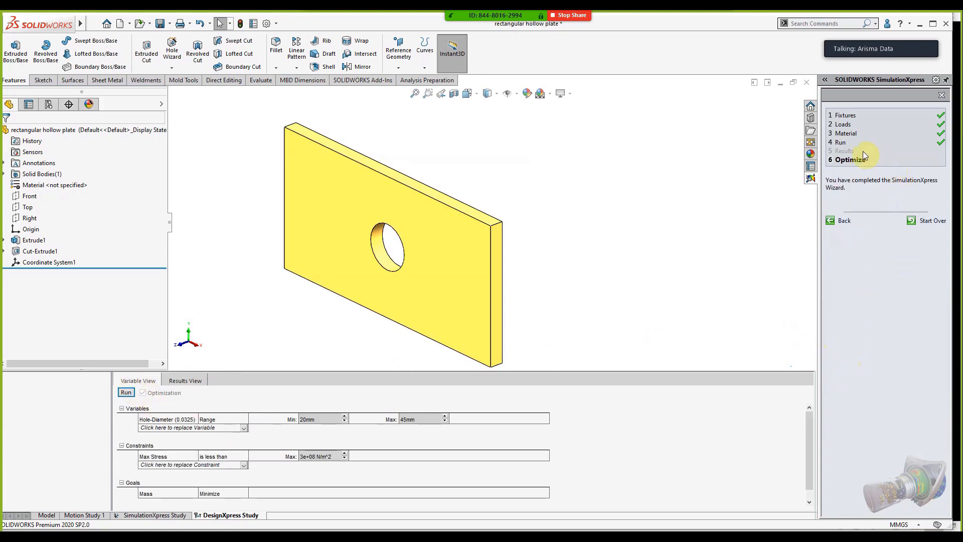
- Review the wizard's Run stage and the Optimize stage's dimension, range and constraint instructions
click(847, 145)
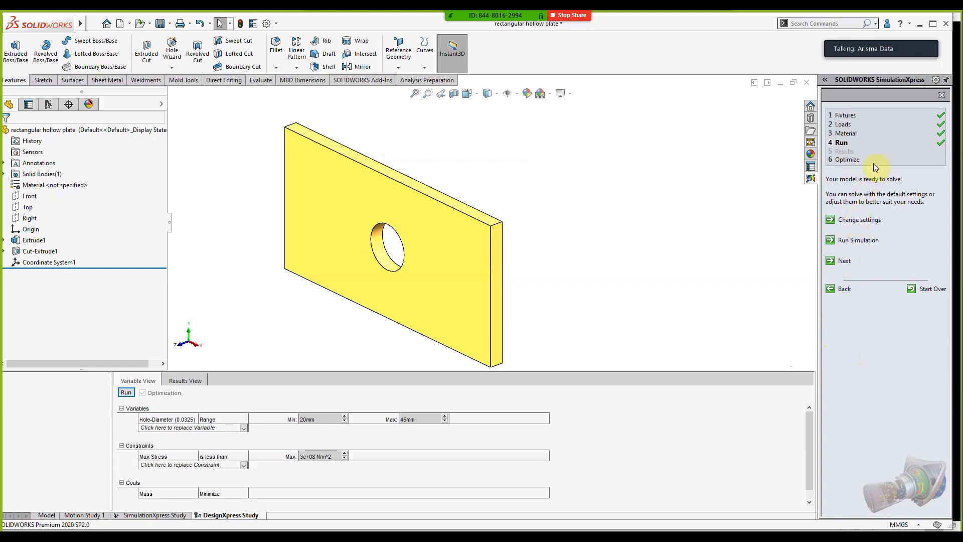
click(851, 159)
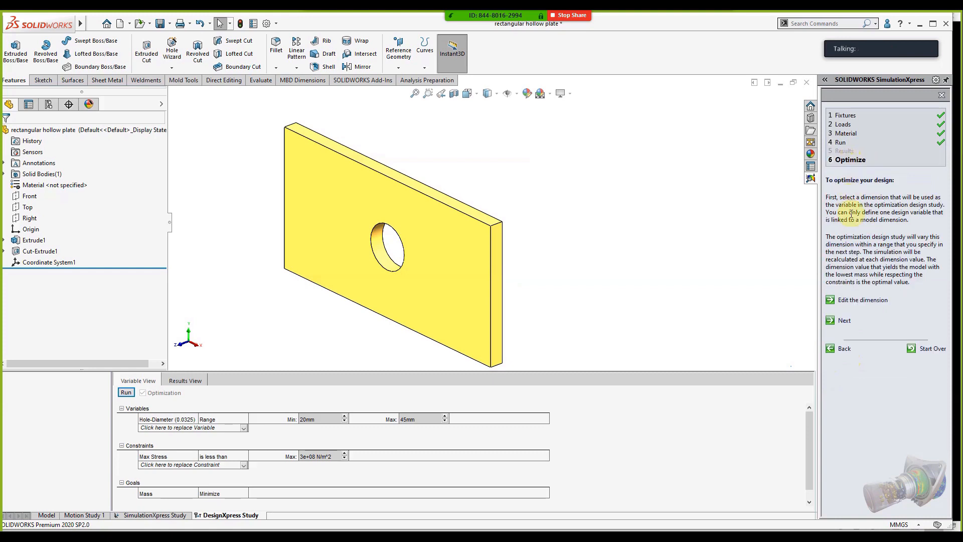
click(847, 322)
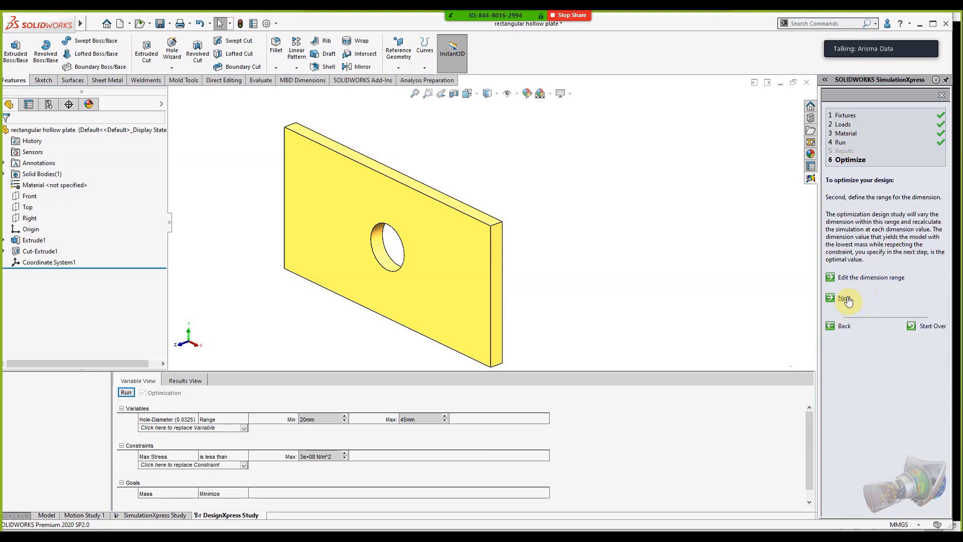
click(845, 299)
- Return to the SimulationXpress Study, view its factor of safety result and proceed to the report options
click(143, 516)
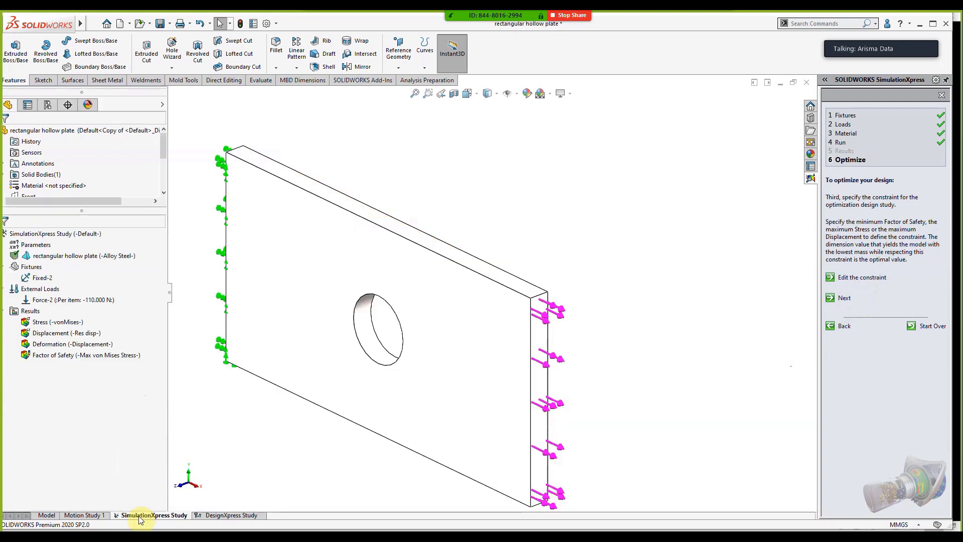
click(841, 142)
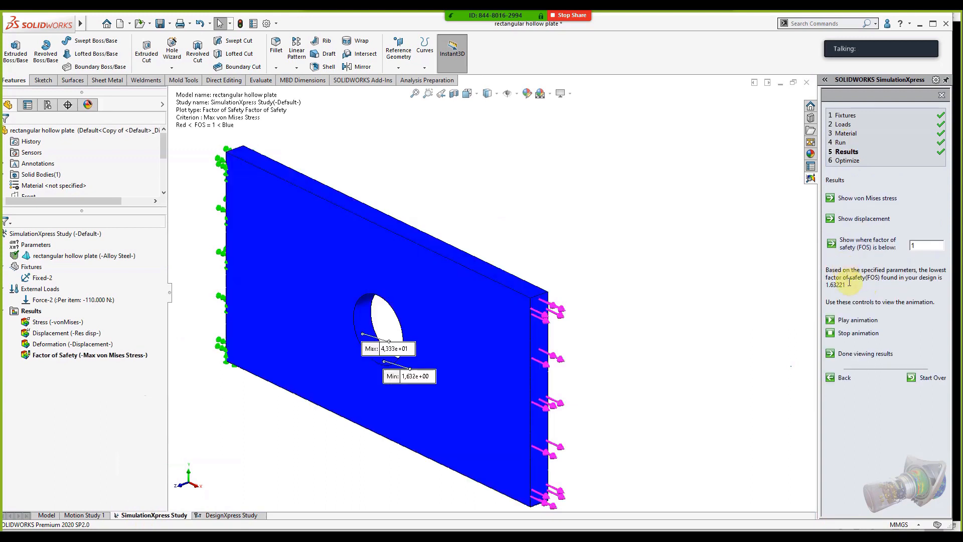
click(855, 357)
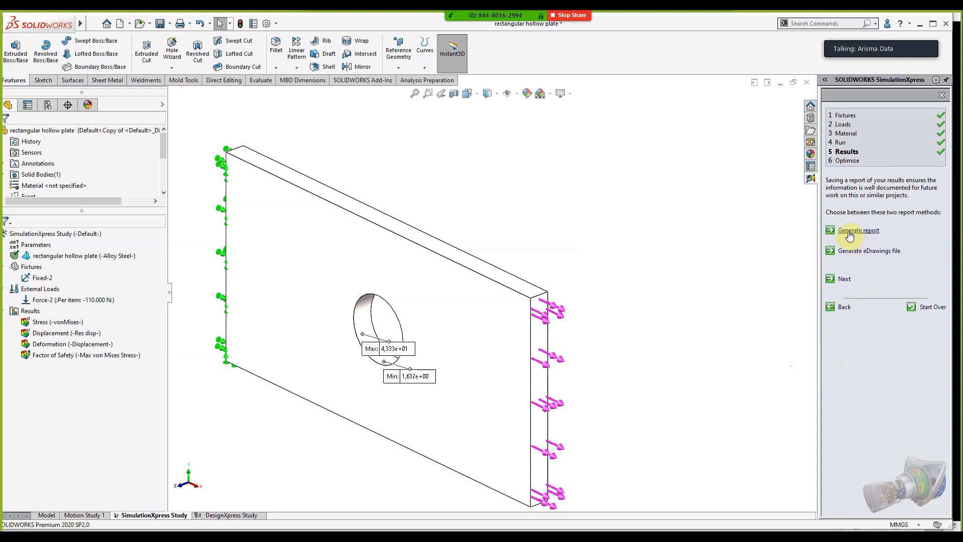
scroll(541, 387, up, 2)
scroll(412, 312, down, 1)
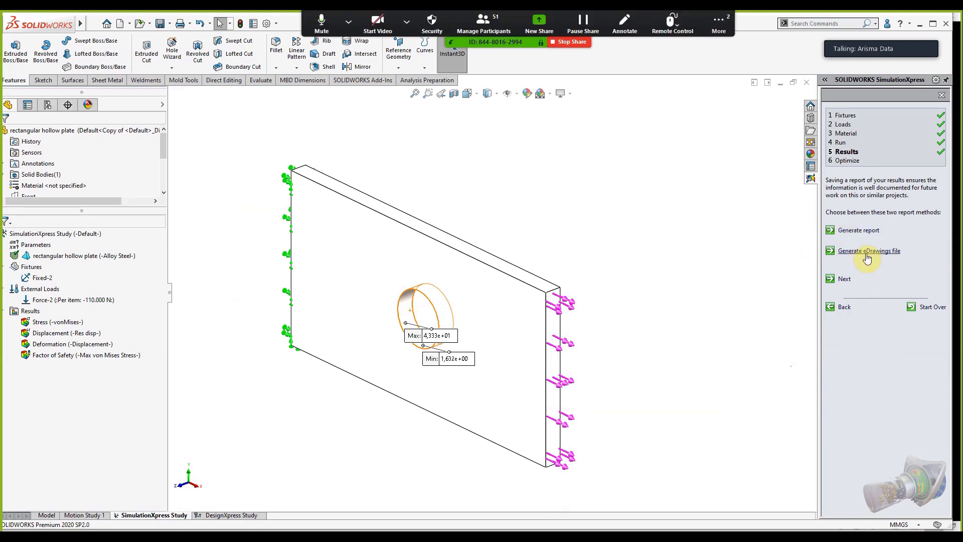
- Start a report of the SimulationXpress results and try to save the Word template on the Desktop as Simxpress
click(865, 231)
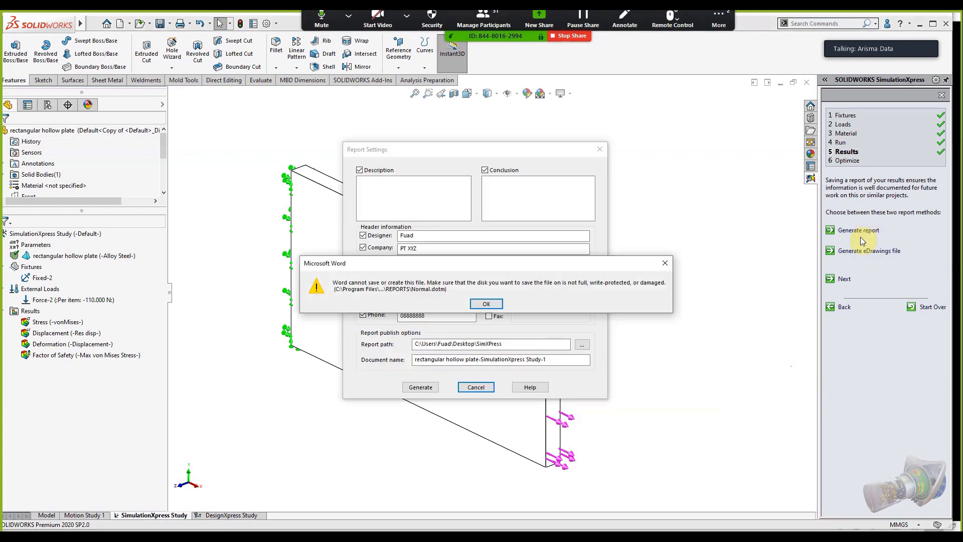
click(484, 303)
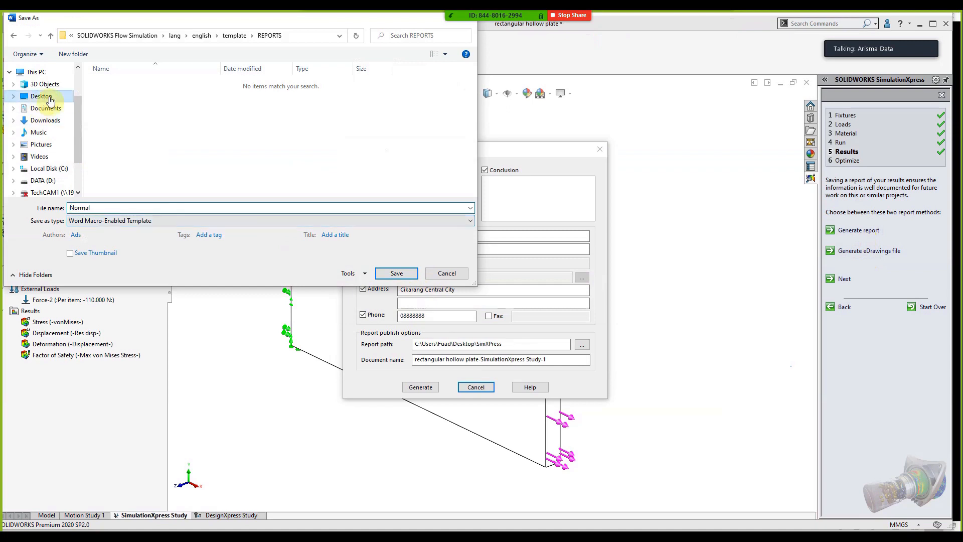
click(40, 96)
text(123)
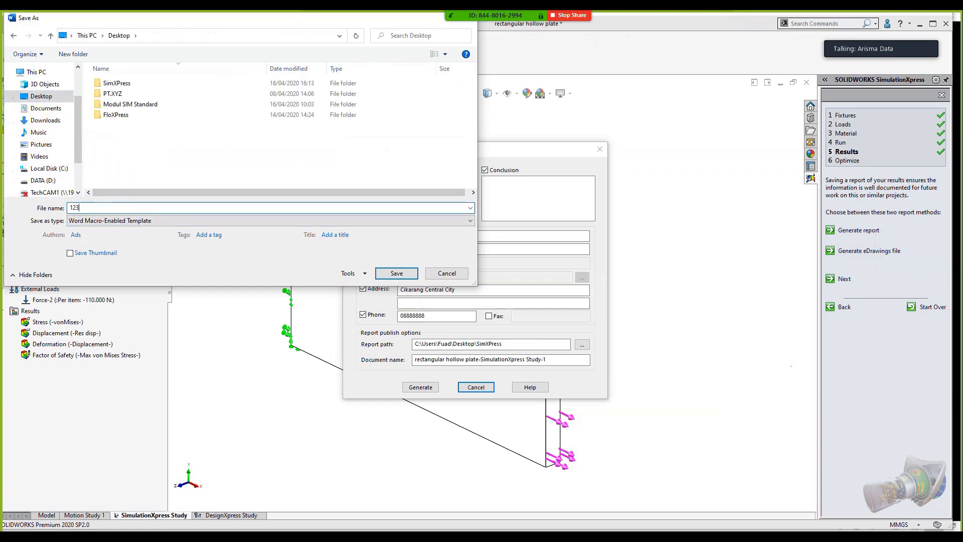
key(BackSpace)
key(BackSpace)
key(BackSpace)
text(S)
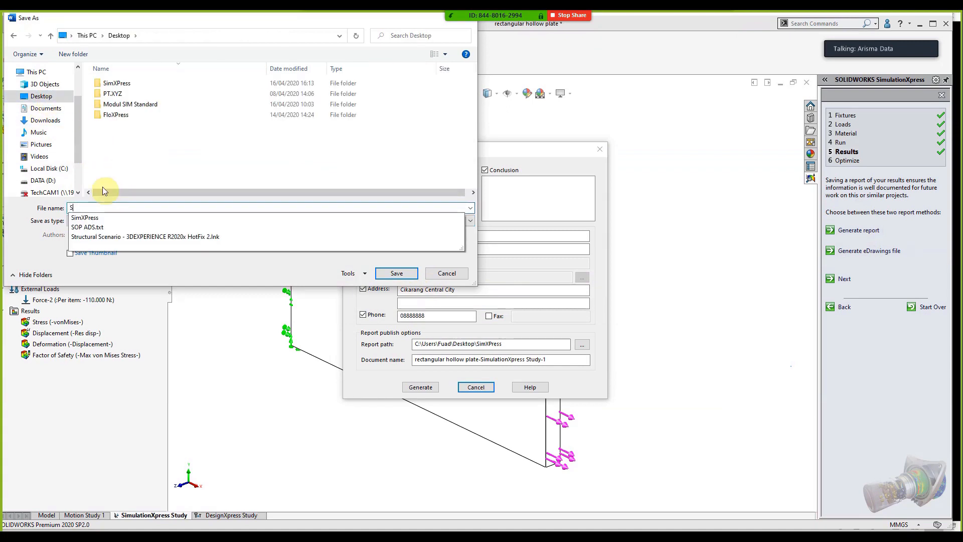
text(imxpress)
click(394, 273)
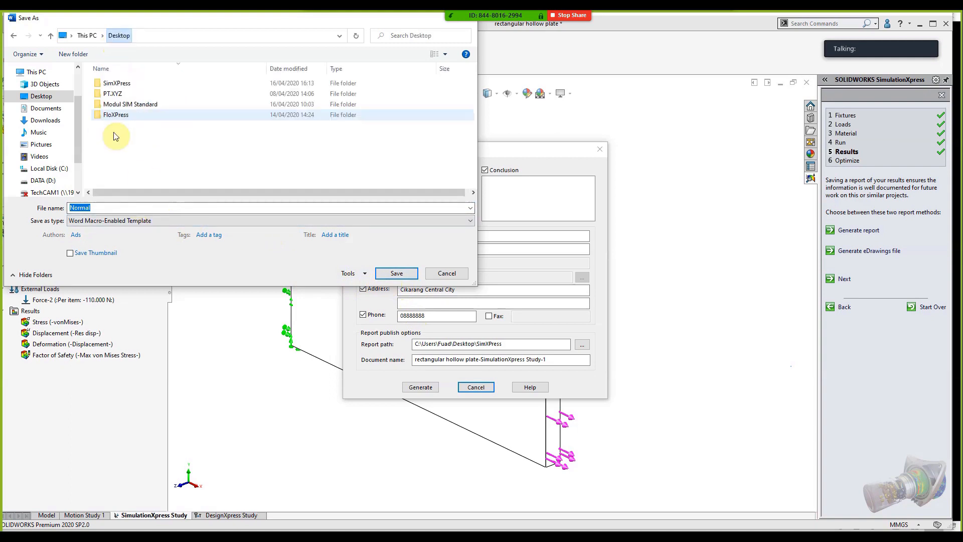
- Save the Word macro-enabled template on the Desktop as SimX and generate the report with the existing report settings
text(SimX)
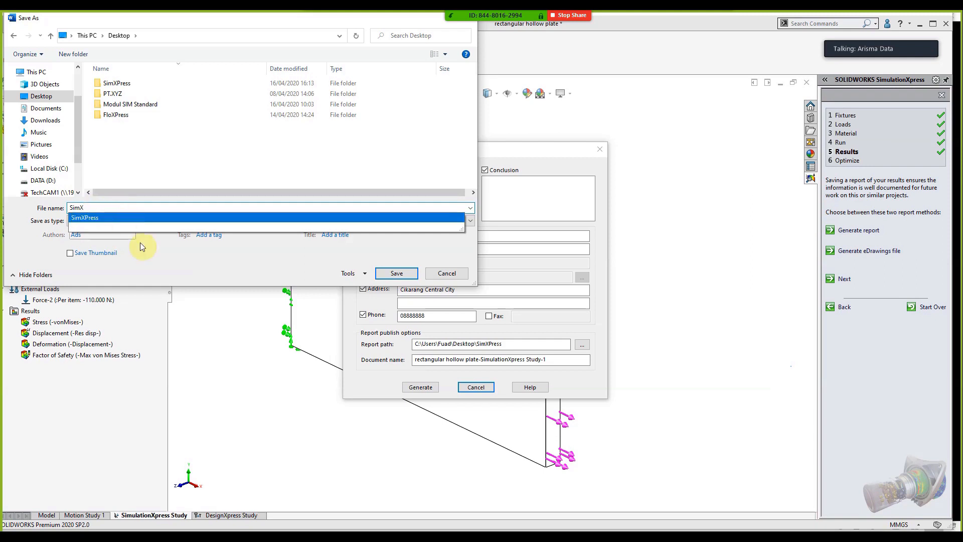
click(396, 273)
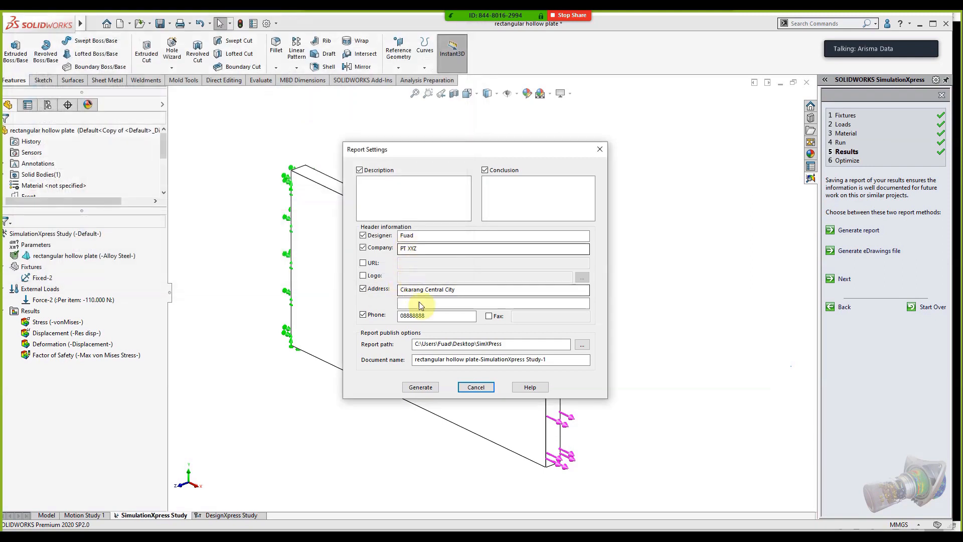
click(434, 386)
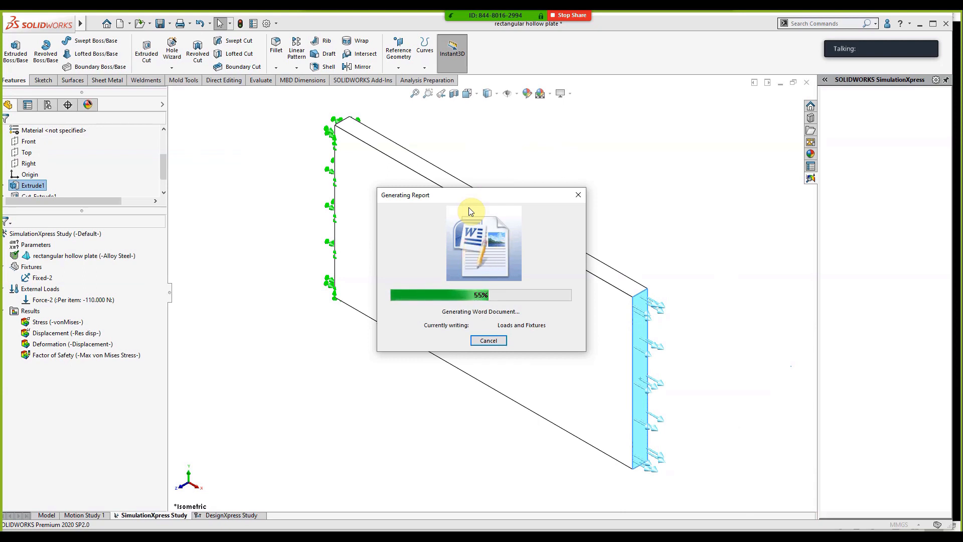
- Dismiss the Word warnings and save the macro-enabled template Normal to the Desktop
mouse_move(478, 10)
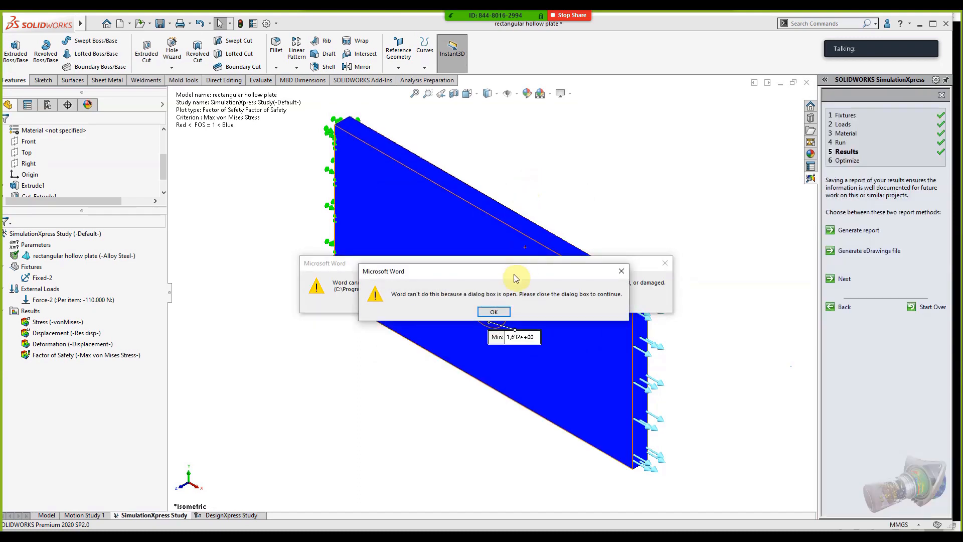
click(494, 312)
click(493, 304)
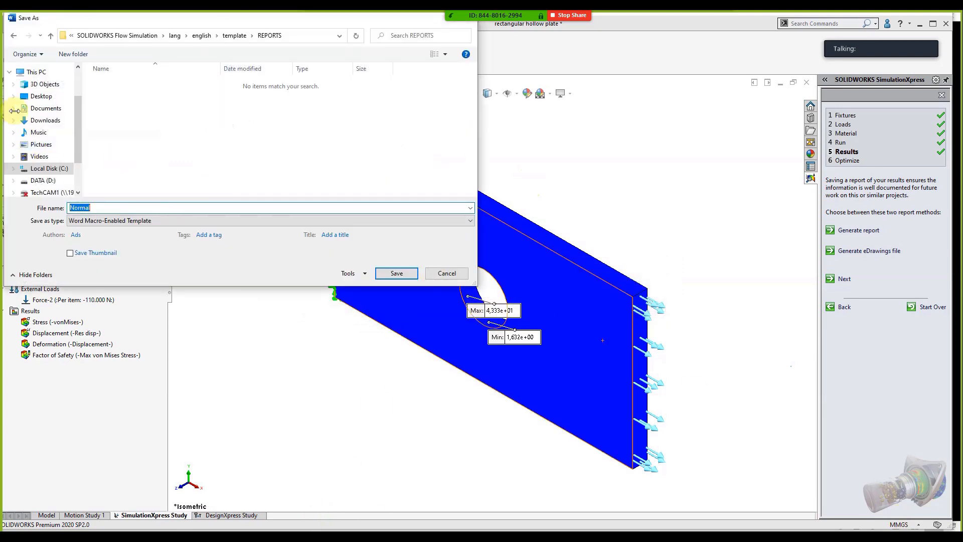
click(30, 95)
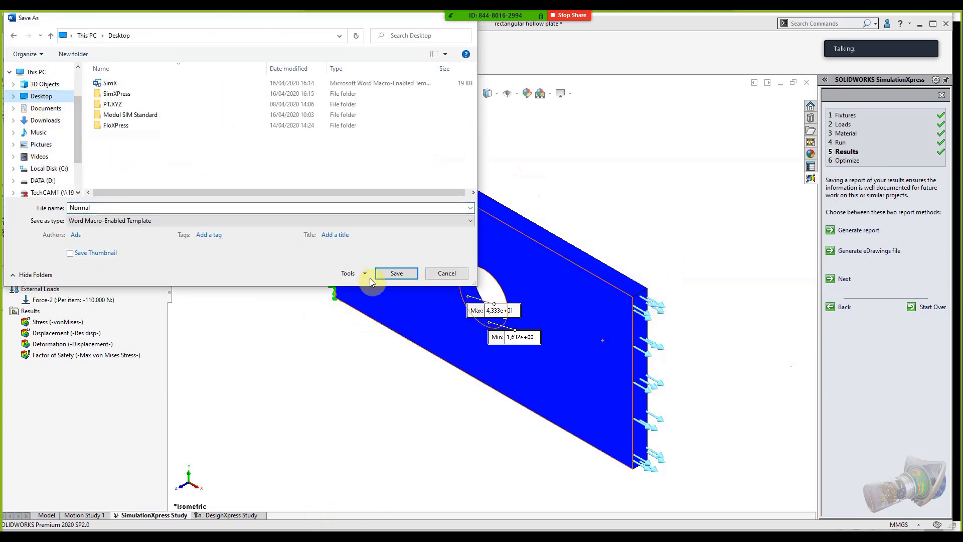
click(390, 278)
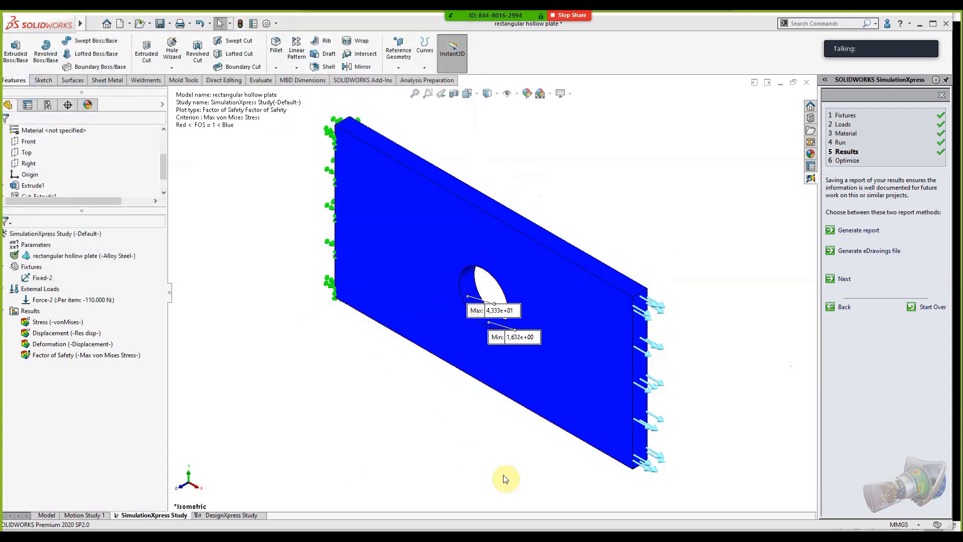
- Switch to the Windows desktop and open the generated Word report from the SimXPress folder
key(alt+Tab)
key(super+d)
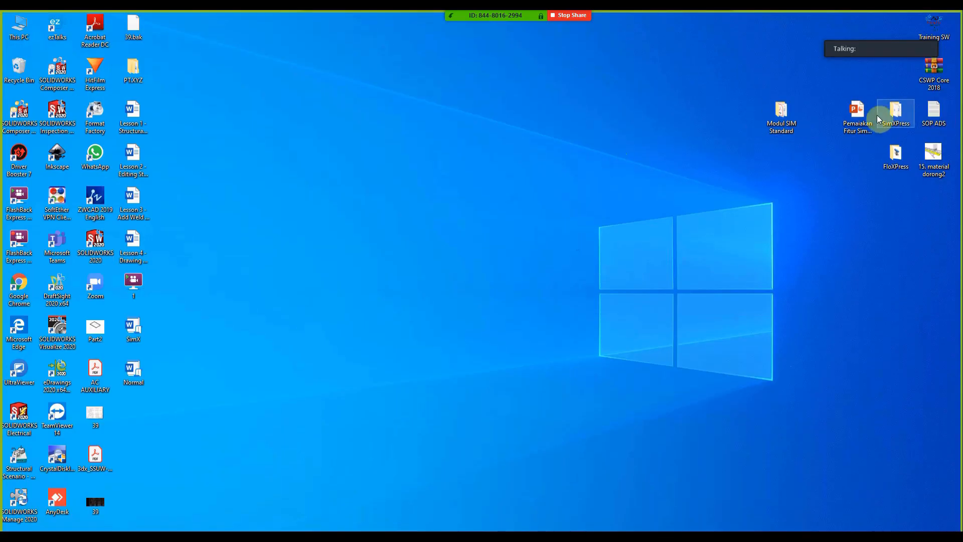
double_click(898, 115)
double_click(339, 353)
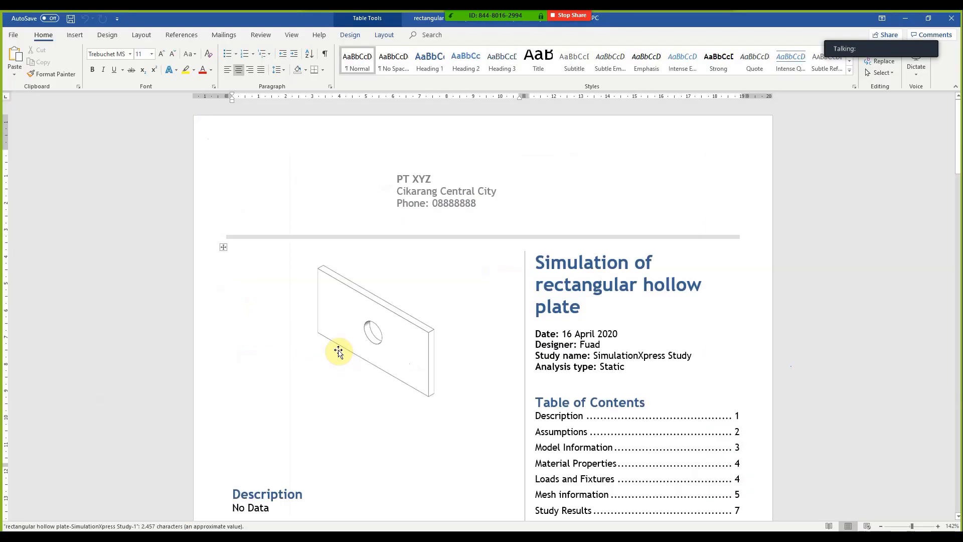
- Read through the report's model information, material, loads and fixtures, mesh and study results down to the Conclusion section
scroll(461, 258, down, 15)
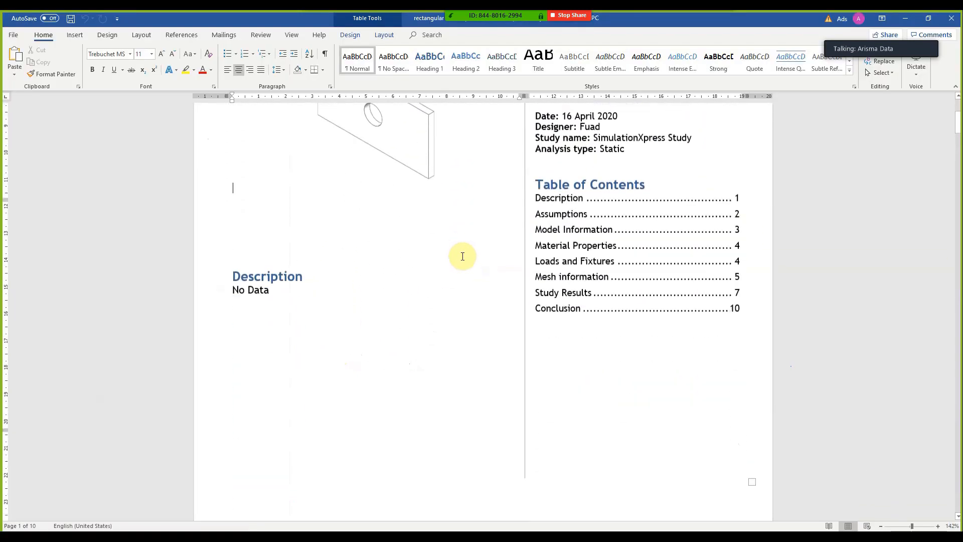
scroll(461, 258, down, 10)
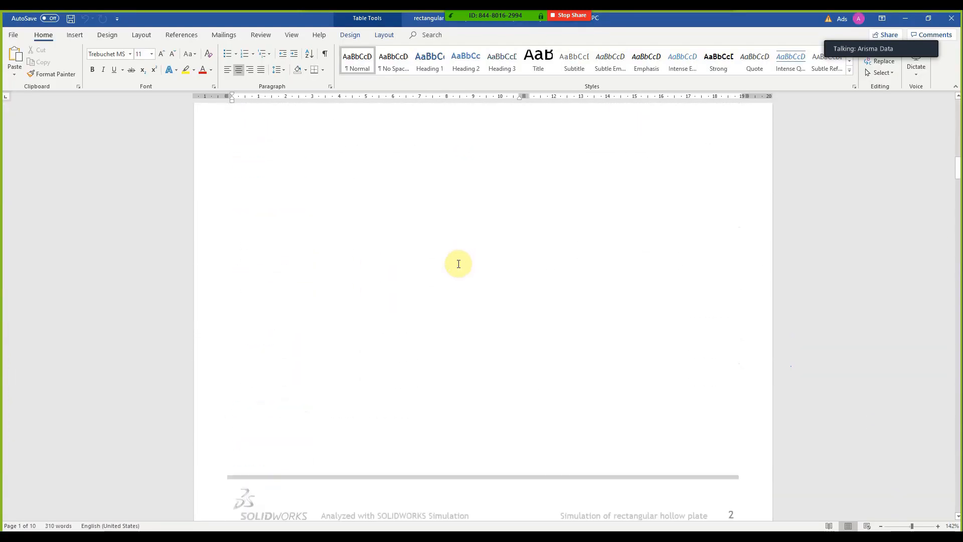
scroll(366, 261, down, 5)
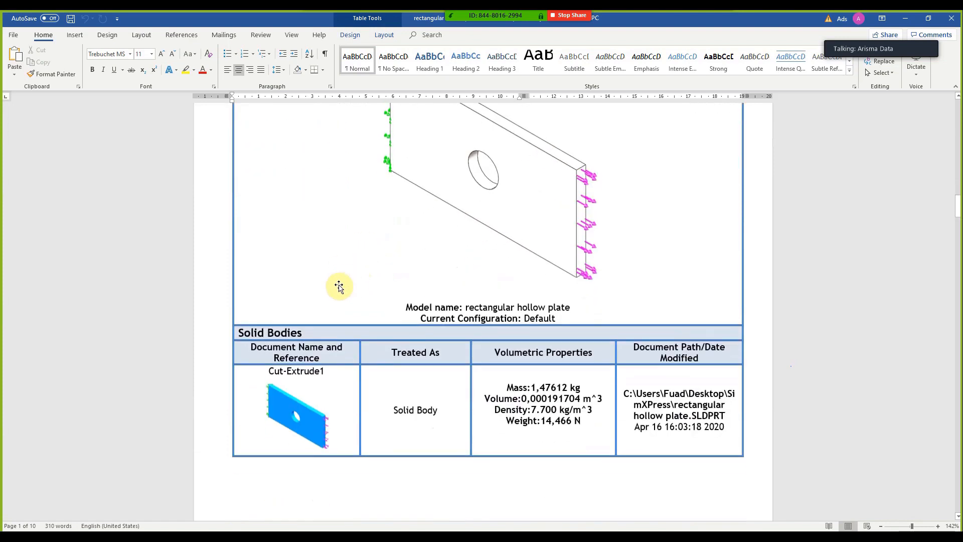
scroll(490, 329, down, 7)
scroll(354, 359, down, 7)
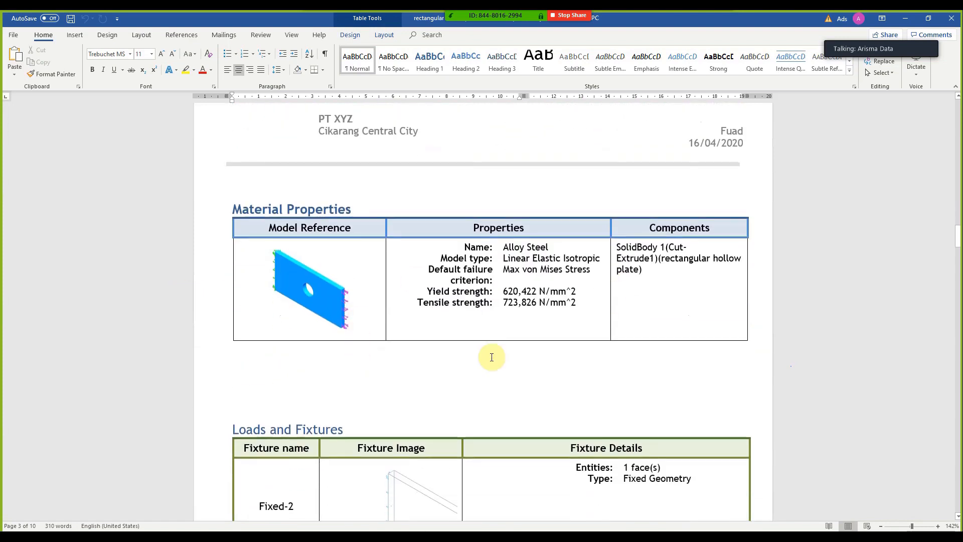
scroll(296, 226, down, 1)
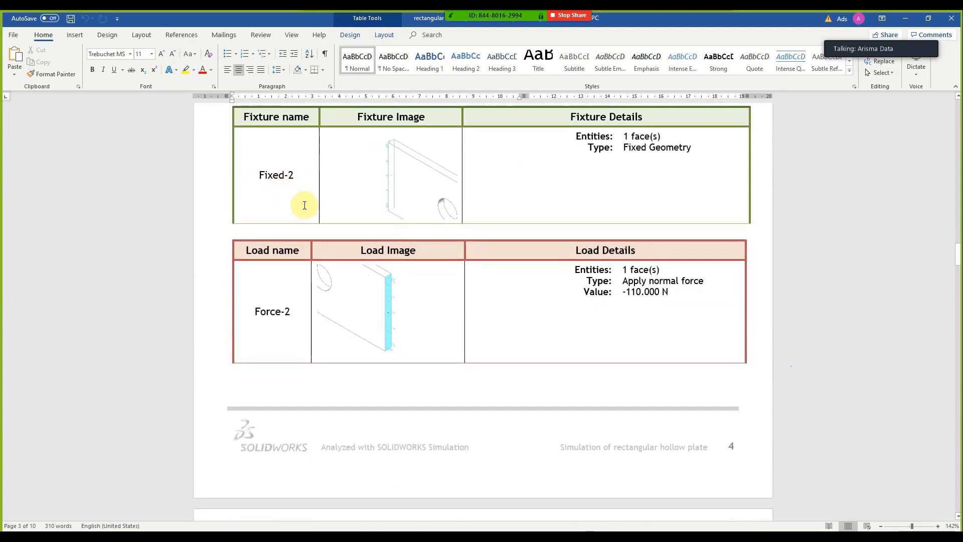
scroll(251, 195, up, 2)
scroll(331, 248, down, 5)
scroll(397, 255, down, 7)
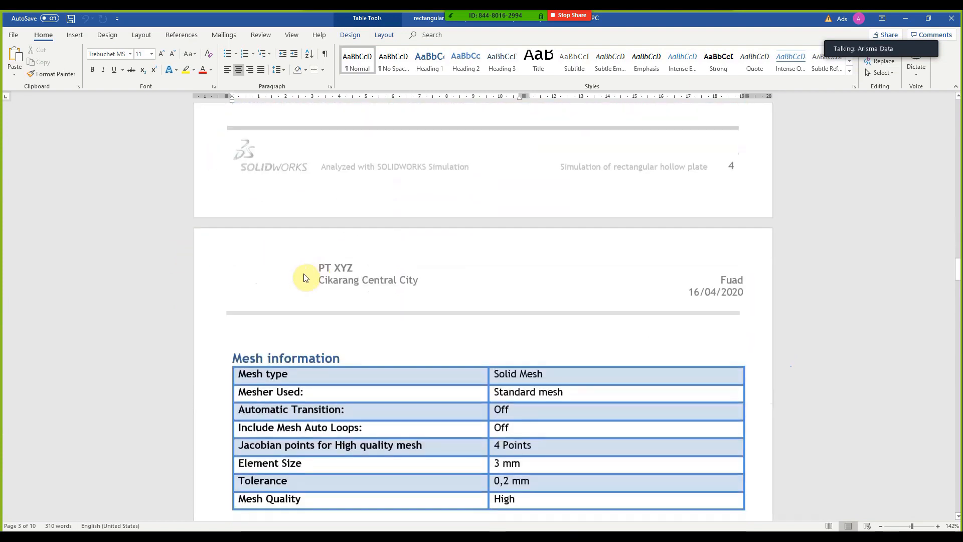
scroll(444, 298, down, 14)
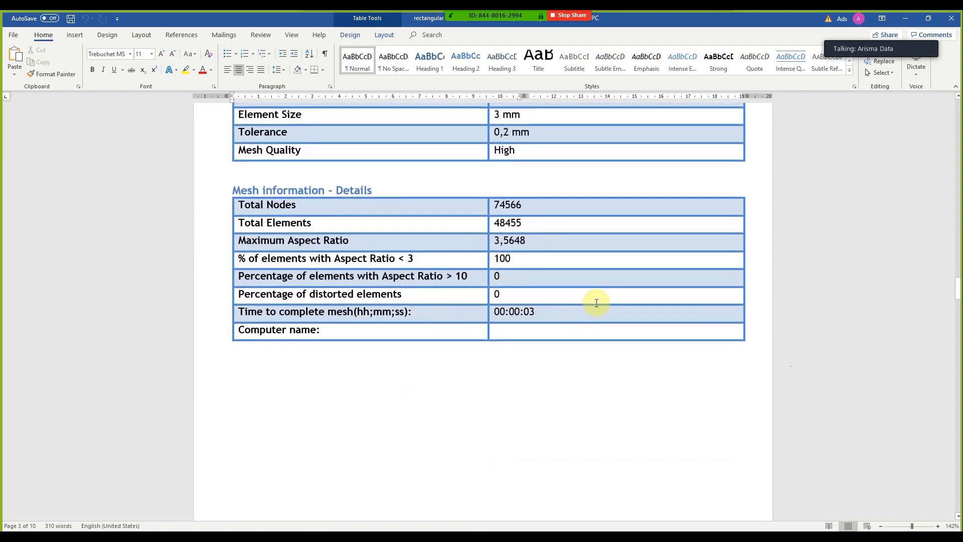
scroll(469, 318, down, 14)
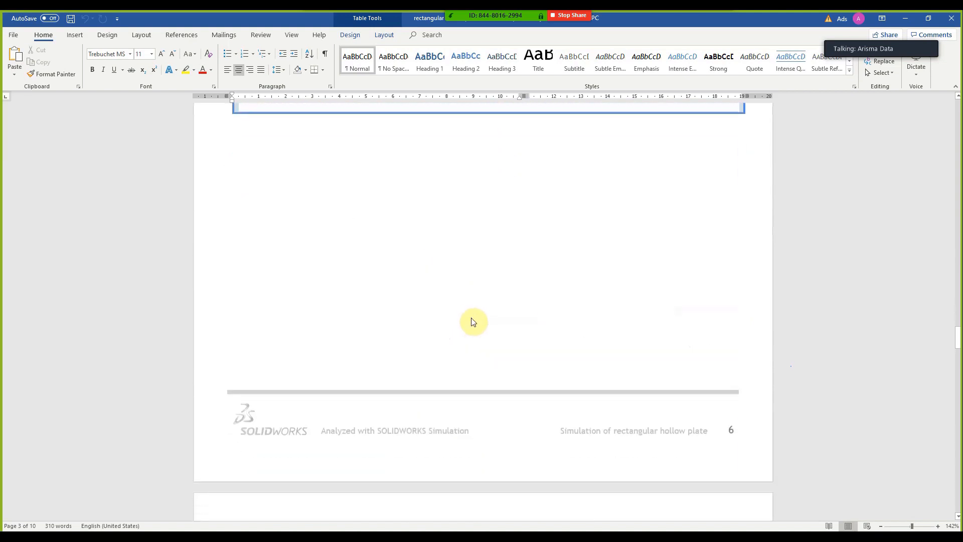
scroll(594, 265, down, 12)
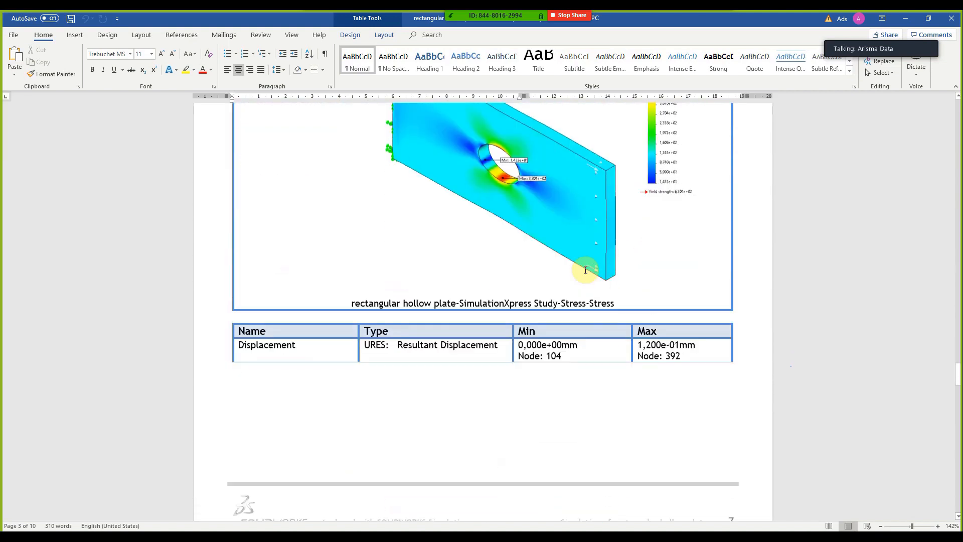
scroll(509, 283, down, 12)
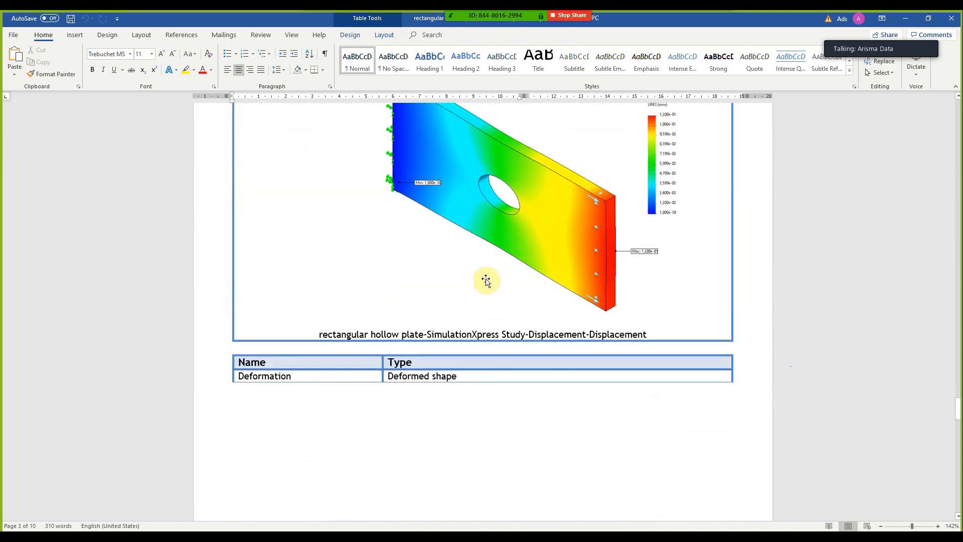
scroll(493, 290, down, 14)
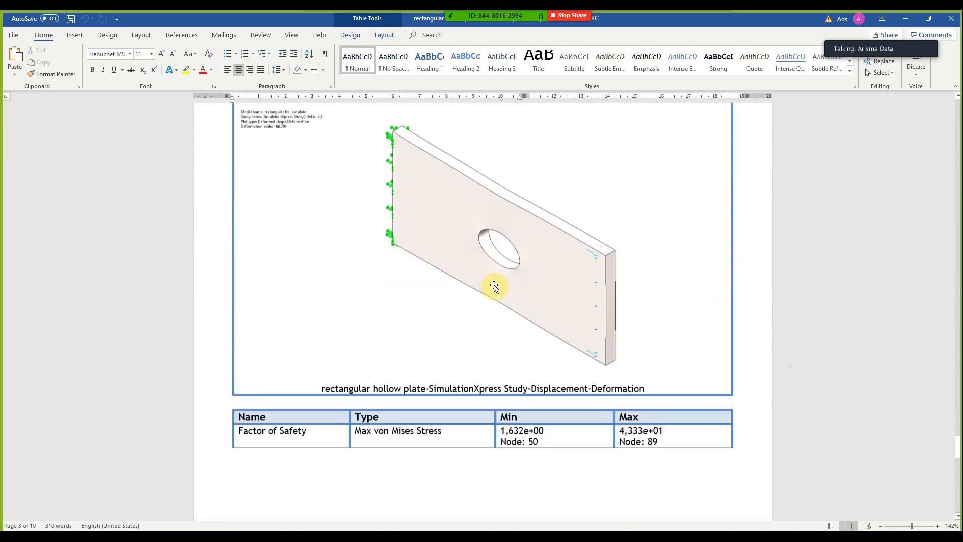
scroll(497, 309, down, 3)
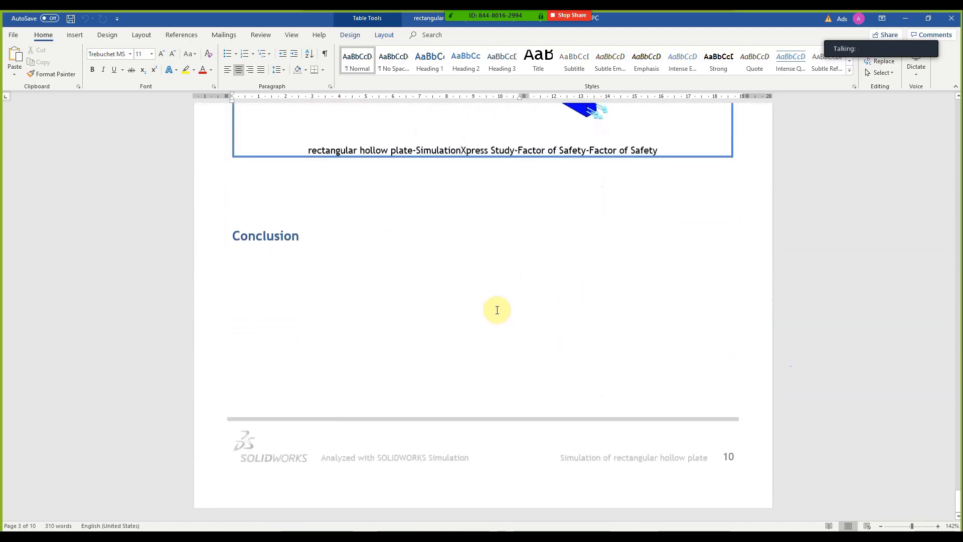
- Close the Word report, dismissing the template warning and cancelling the template save
click(951, 19)
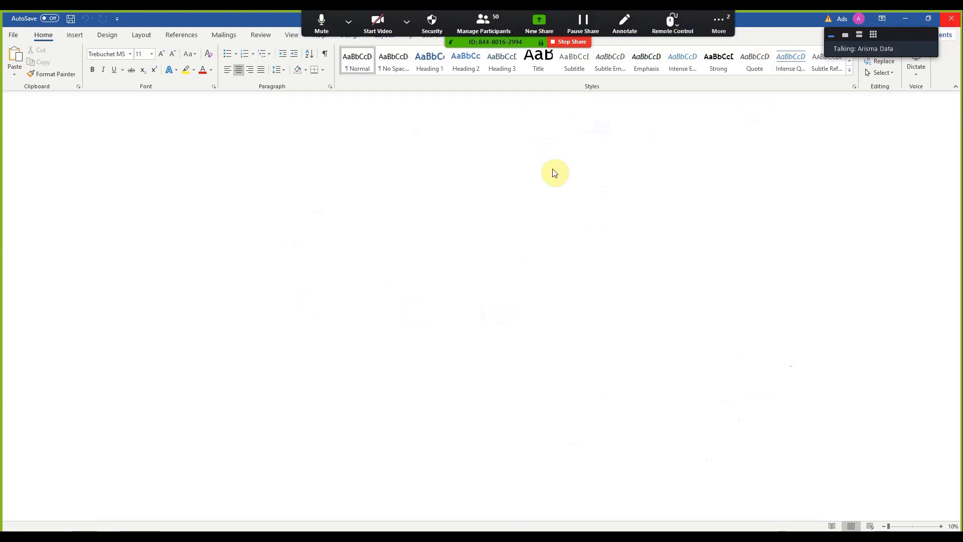
click(486, 304)
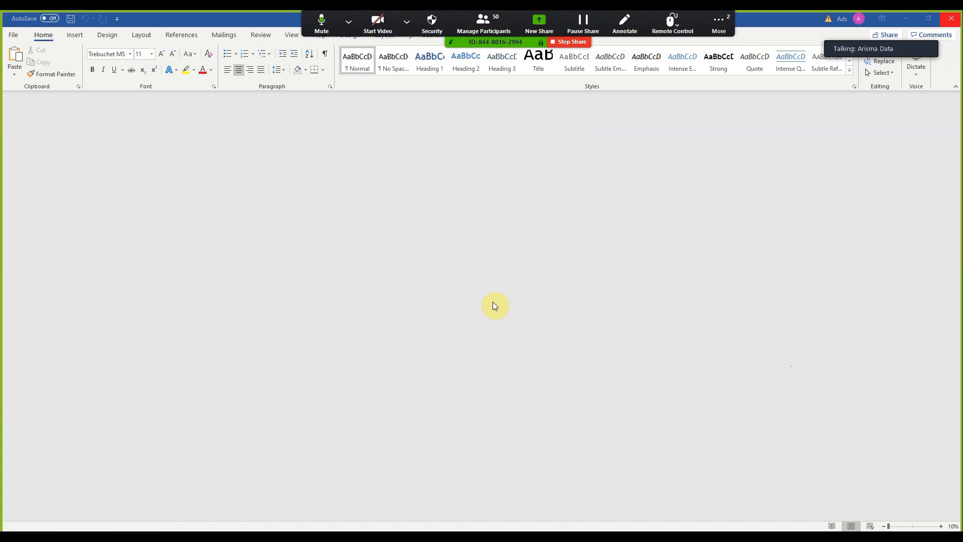
click(446, 275)
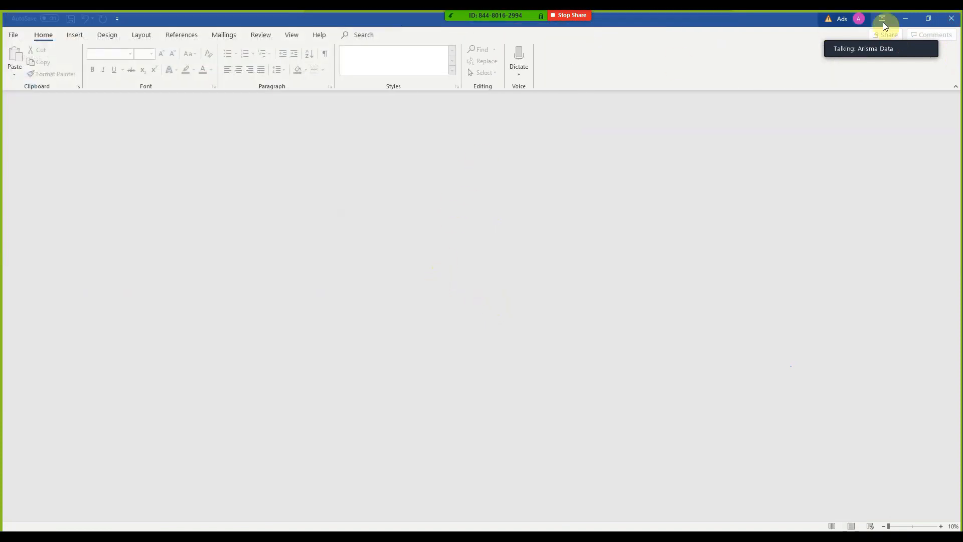
click(480, 292)
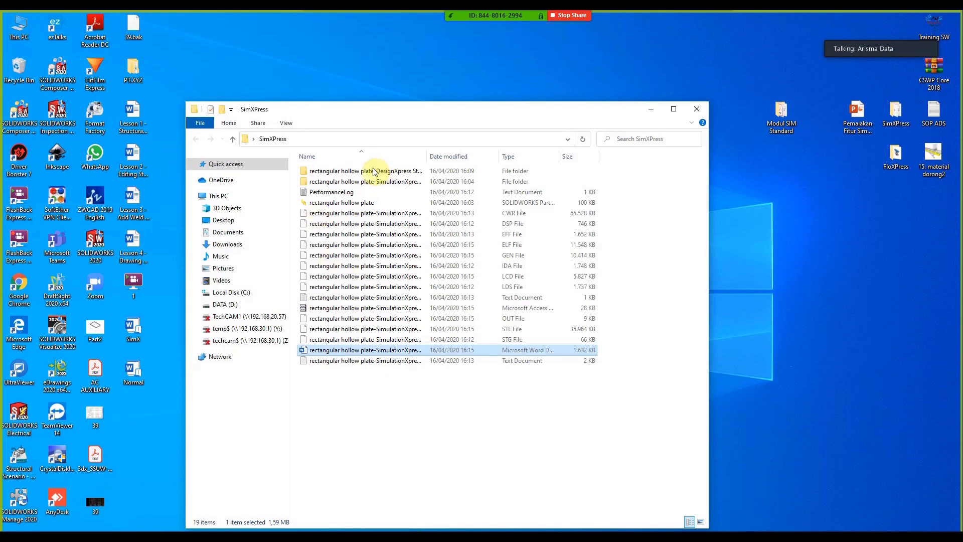
- Switch to the PowerPoint slide show and advance from the FloXpress introduction to the FloXpress and Flow Simulation comparison slide
key(alt+Tab)
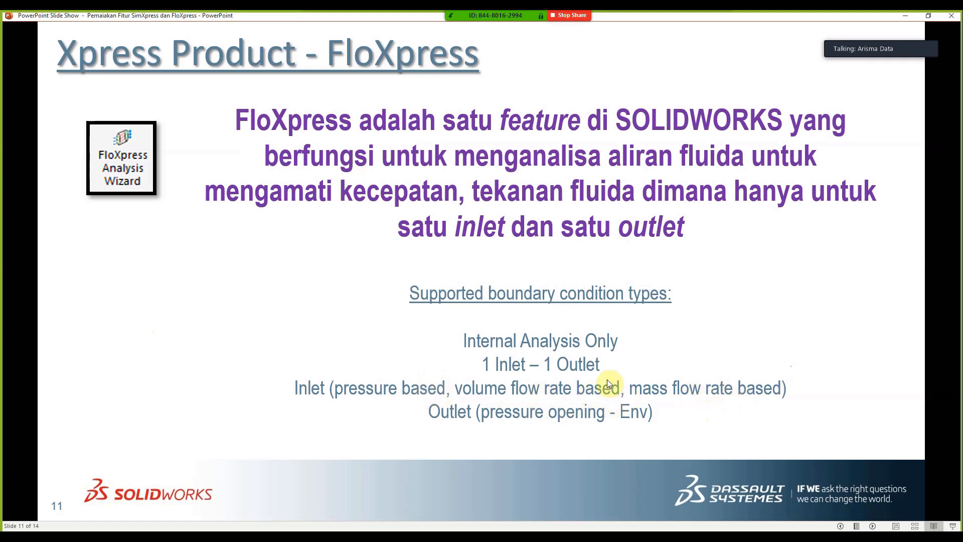
click(611, 364)
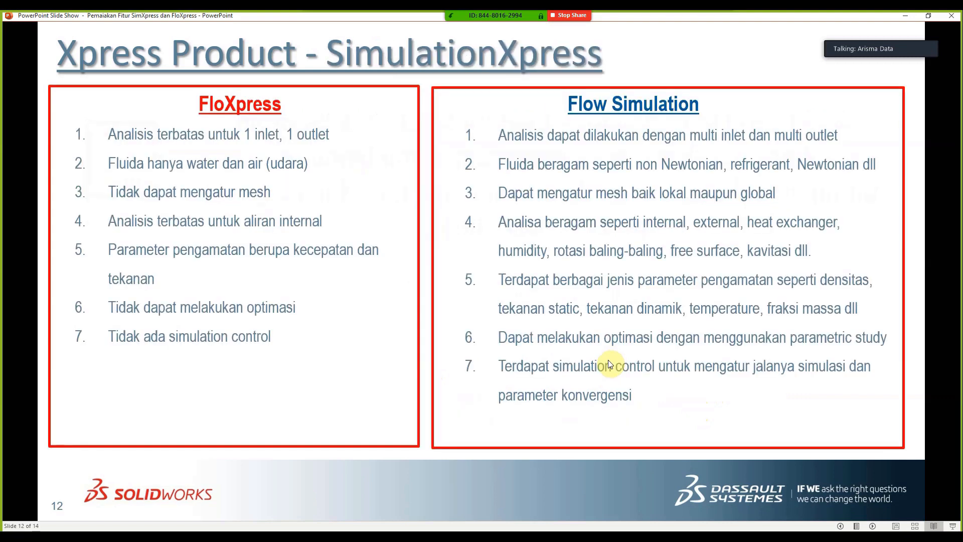
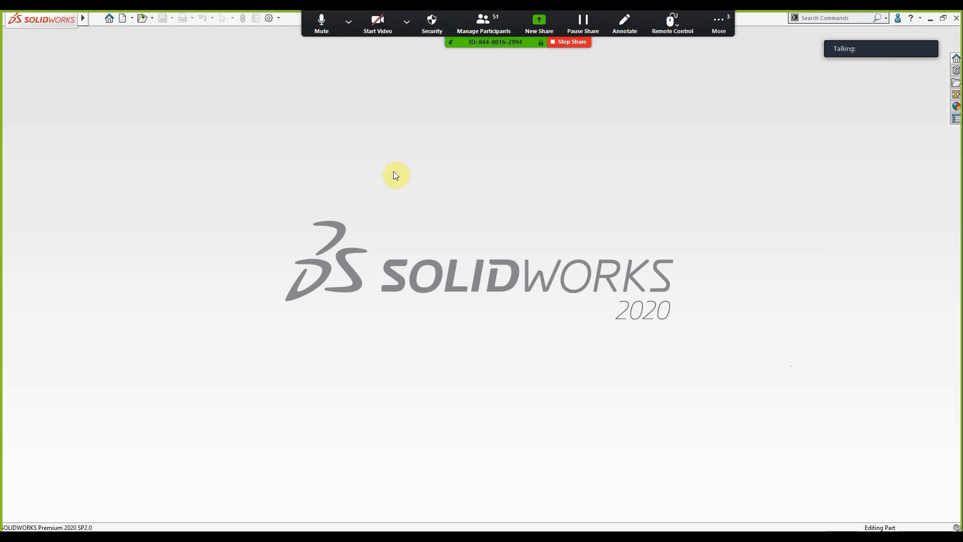
- Open the ball_valve assembly from the FloXPress folder on the Desktop
click(143, 19)
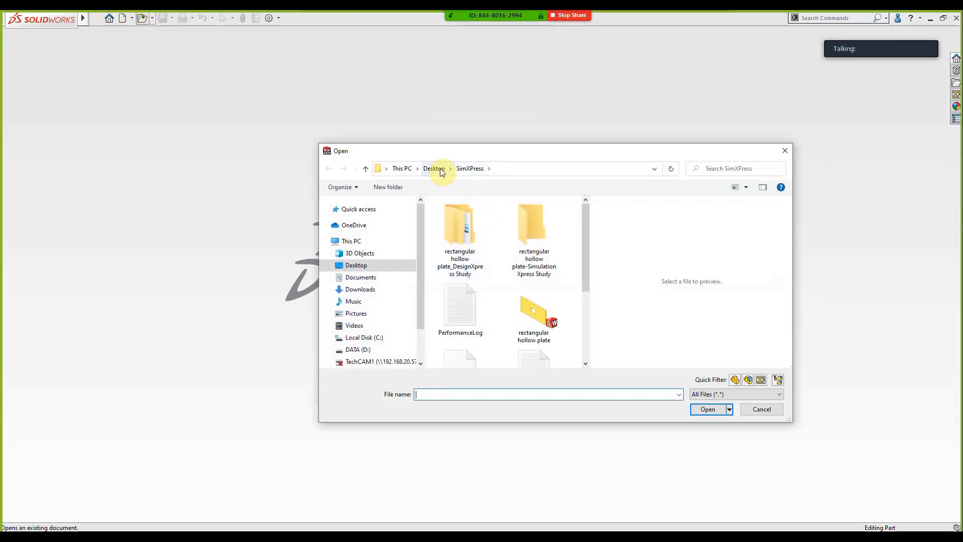
click(441, 171)
scroll(474, 277, down, 1)
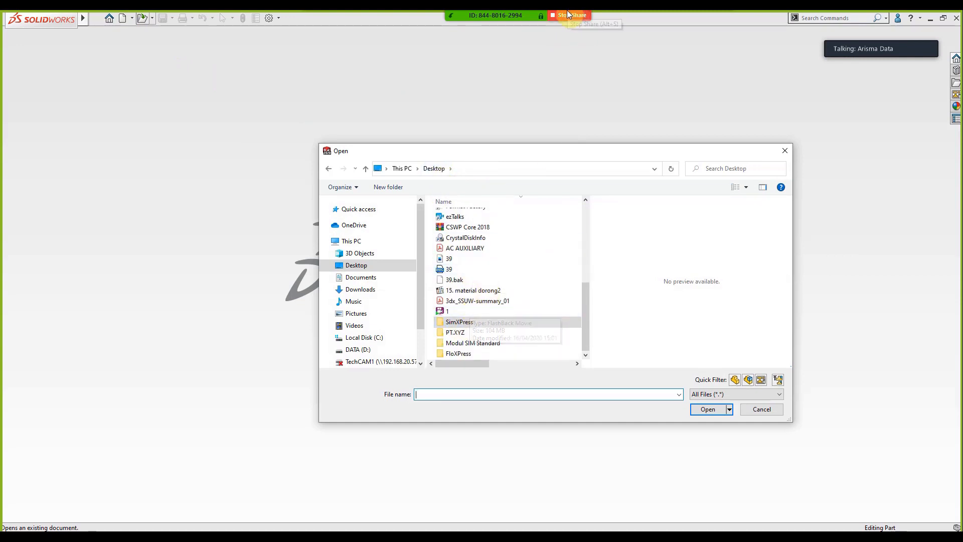
double_click(459, 354)
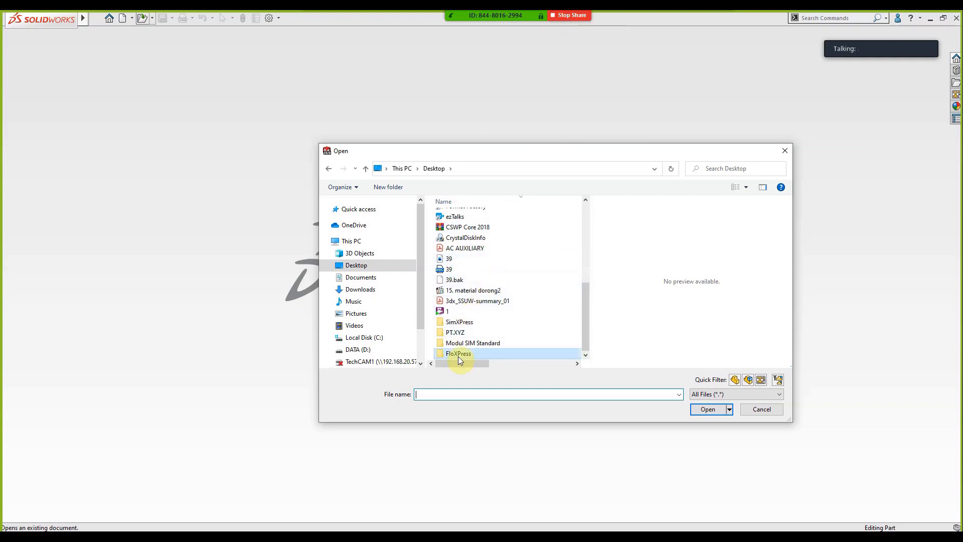
click(470, 228)
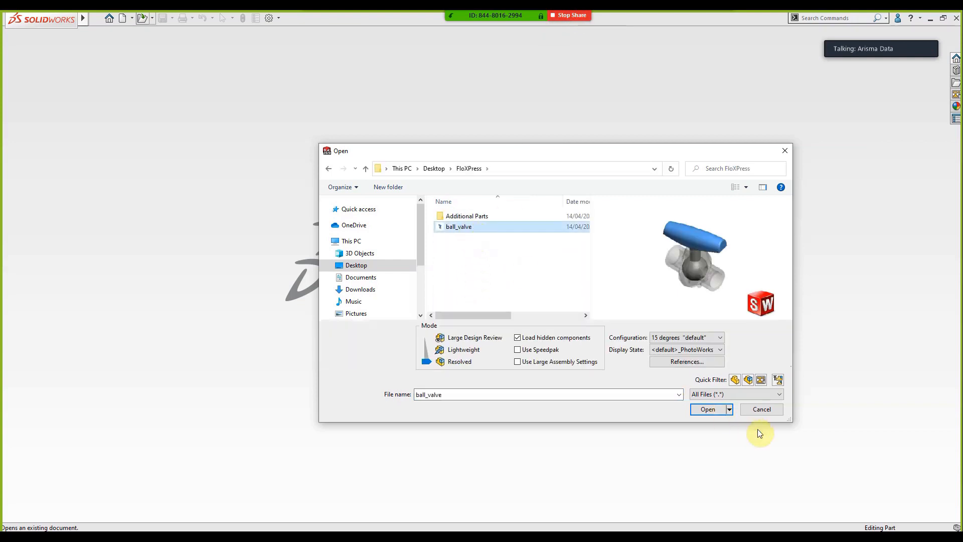
click(706, 410)
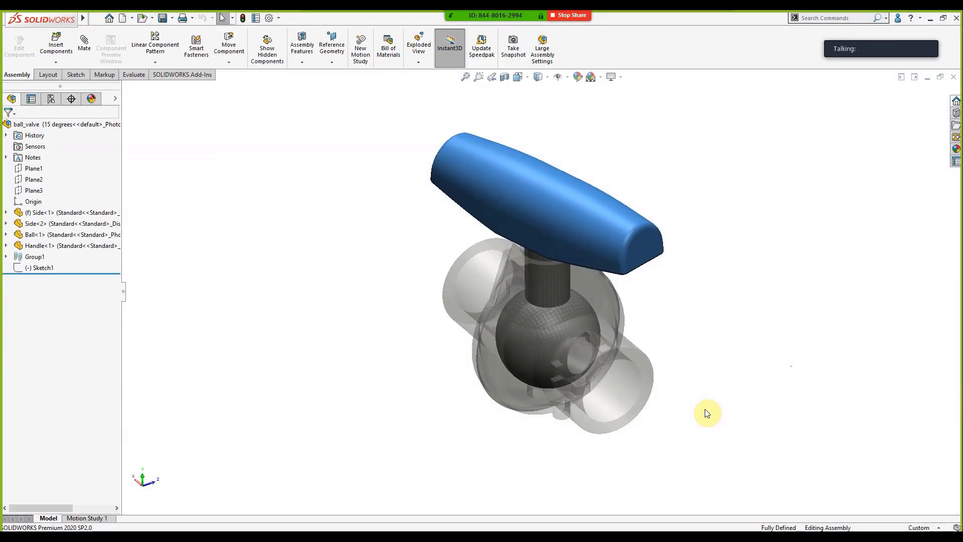
- Examine the whole ball valve assembly, including its handle, ball and transparent side housings
click(467, 79)
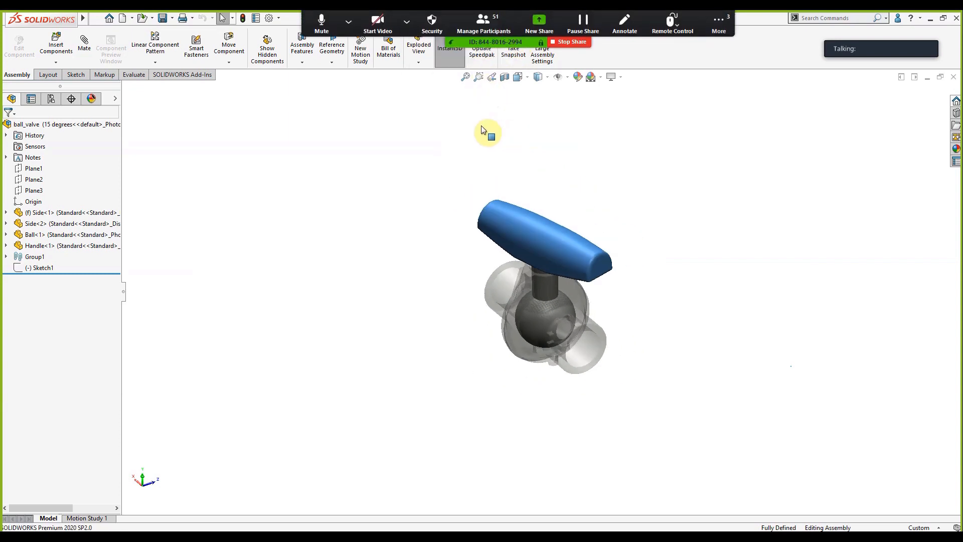
scroll(599, 336, up, 4)
scroll(569, 295, down, 5)
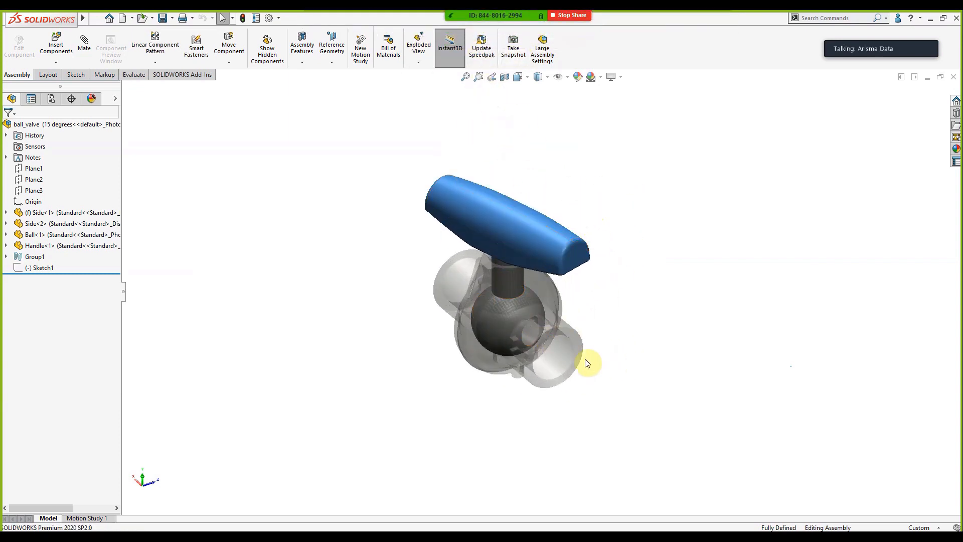
scroll(582, 353, down, 3)
scroll(478, 136, up, 3)
scroll(553, 409, down, 3)
scroll(547, 421, up, 3)
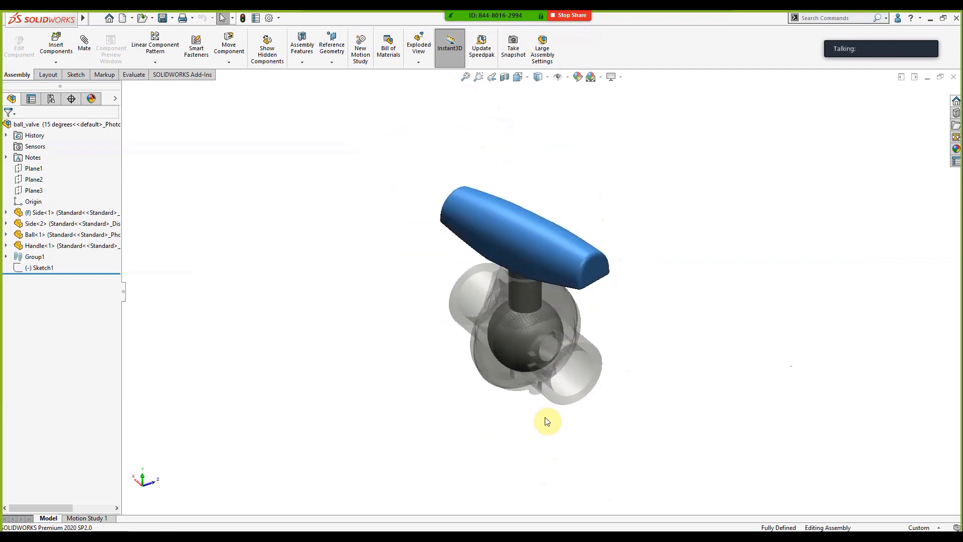
scroll(547, 421, down, 1)
scroll(542, 250, up, 1)
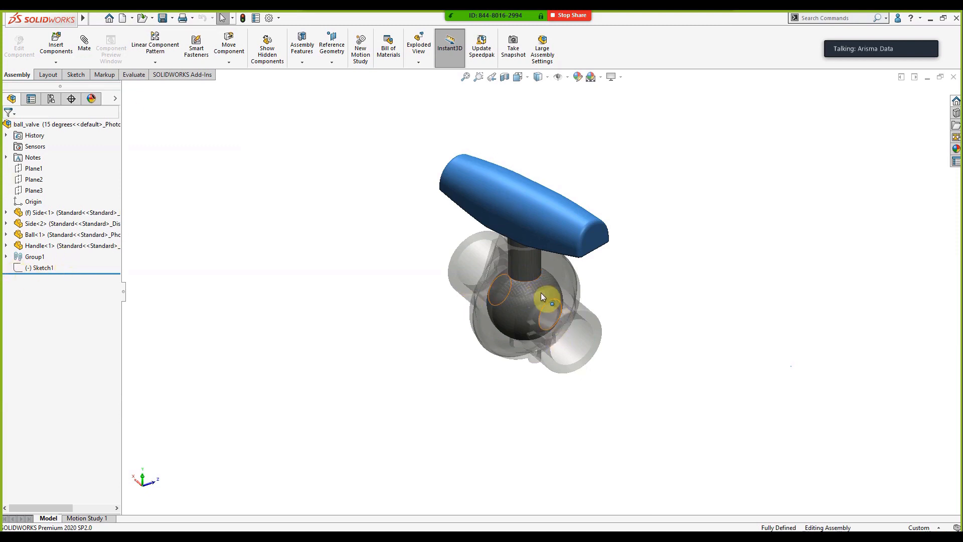
- Turn off the transparency of both side housings, Side<1> and Side<2>, so they display as opaque
click(566, 282)
click(523, 353)
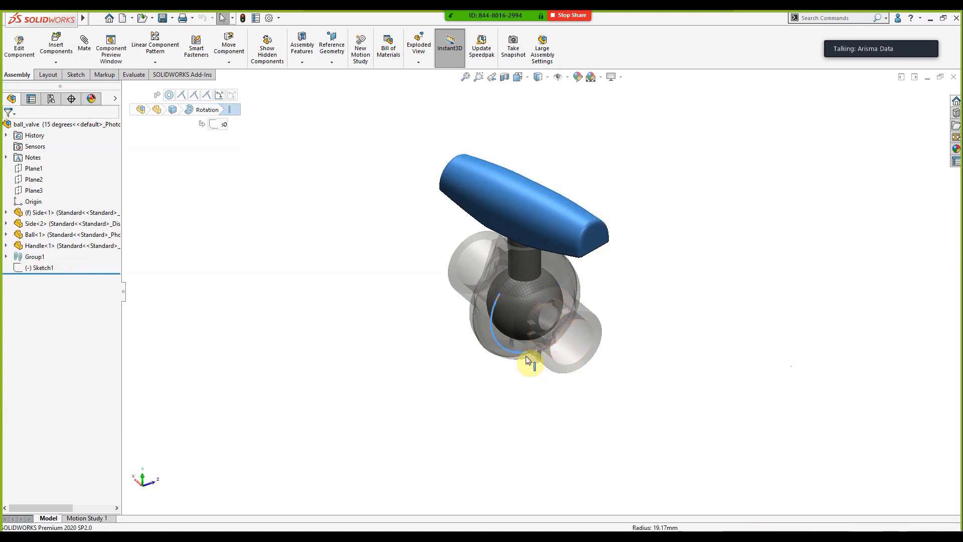
click(555, 371)
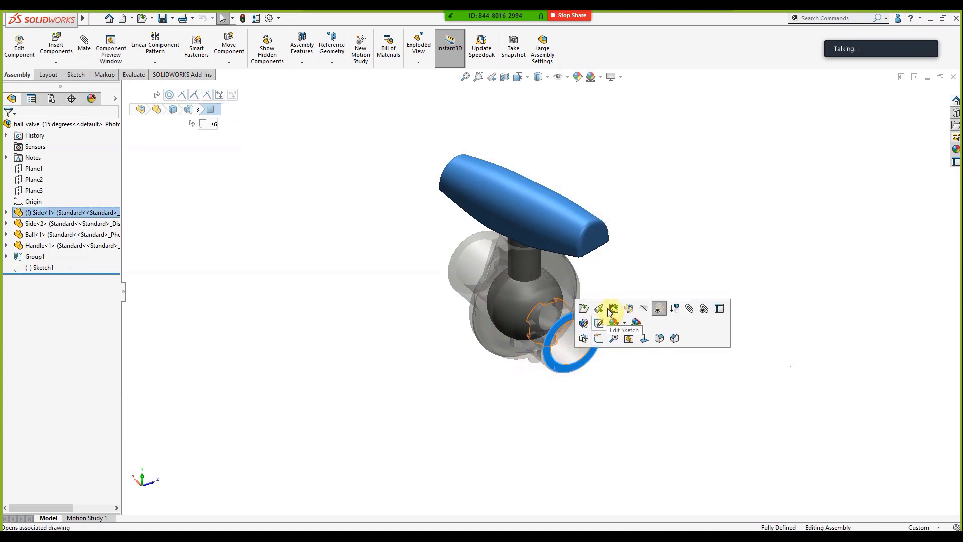
click(661, 308)
click(621, 330)
middle_drag(604, 323, 577, 282)
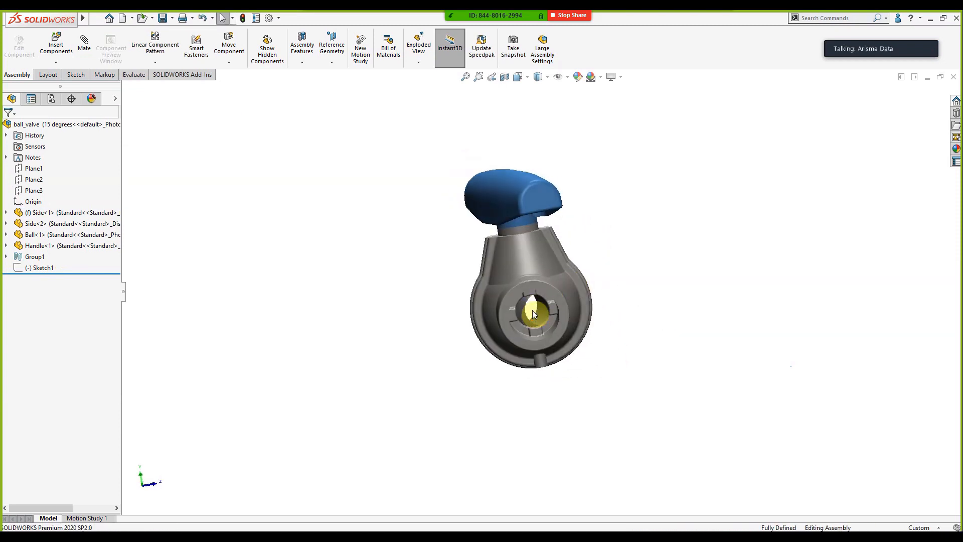
middle_drag(534, 315, 633, 293)
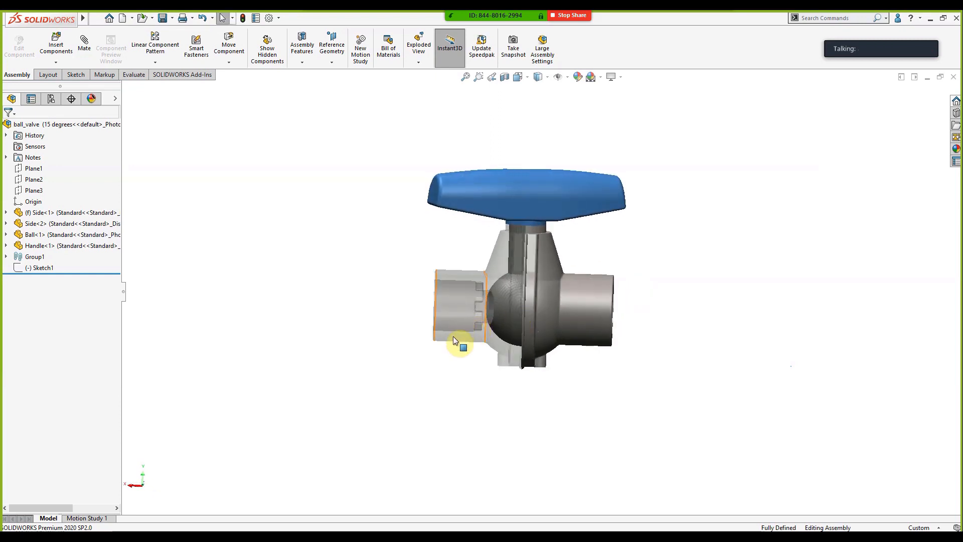
click(454, 339)
click(557, 276)
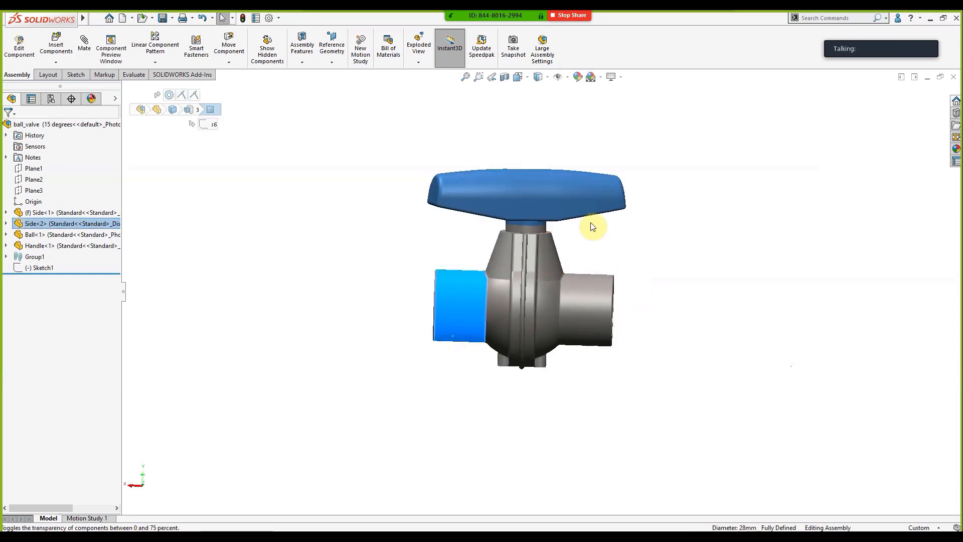
- Insert a new part into the assembly, positioned on the annular end face of the Side<2> pipe
middle_drag(591, 227, 584, 356)
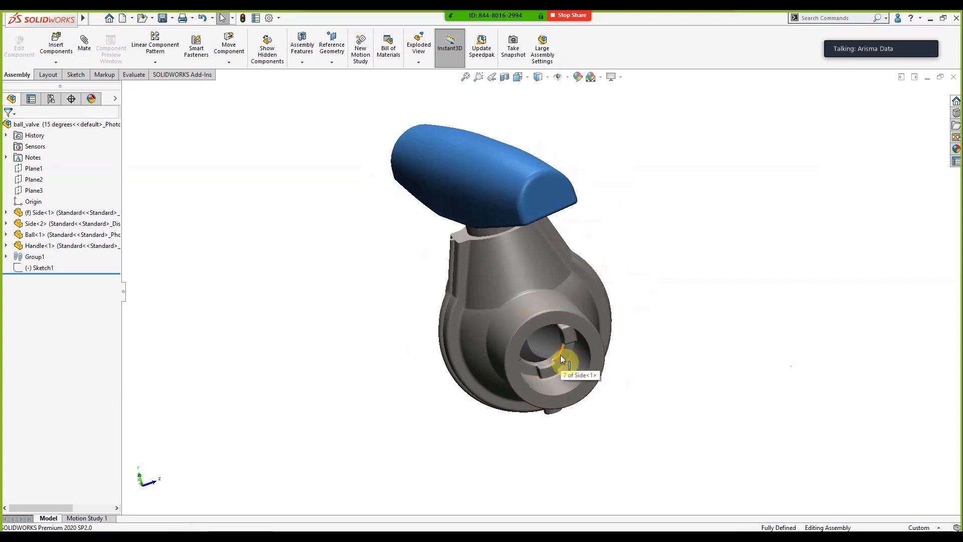
middle_drag(578, 348, 339, 344)
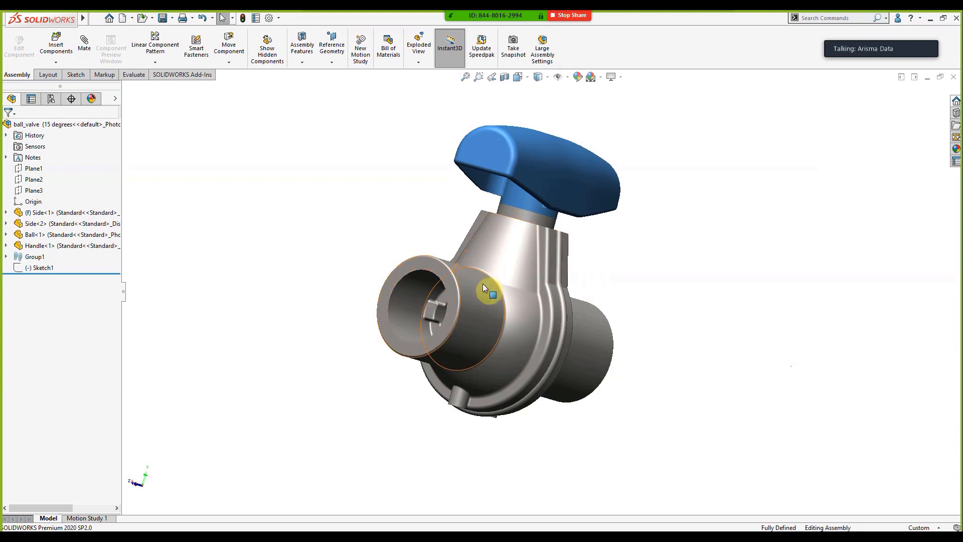
middle_drag(482, 284, 456, 308)
click(449, 302)
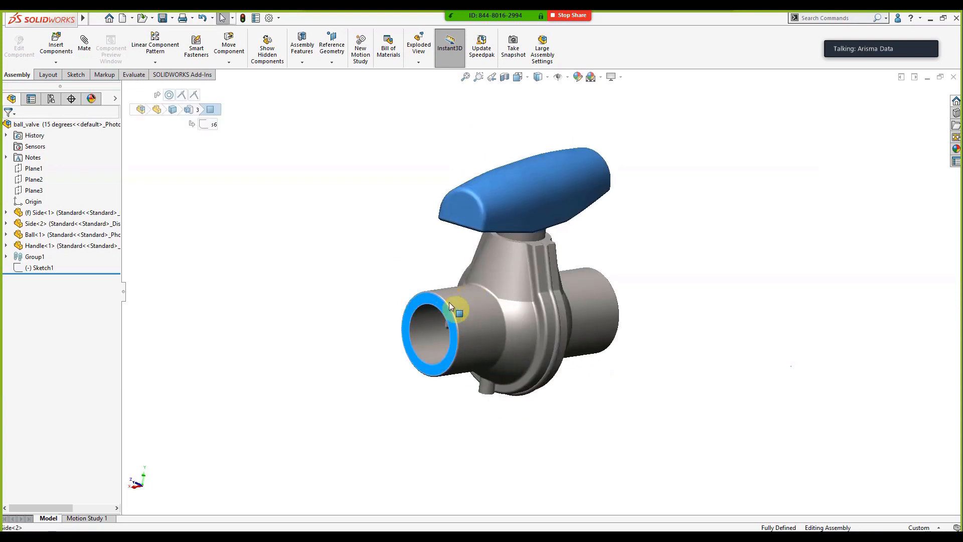
click(337, 211)
click(56, 62)
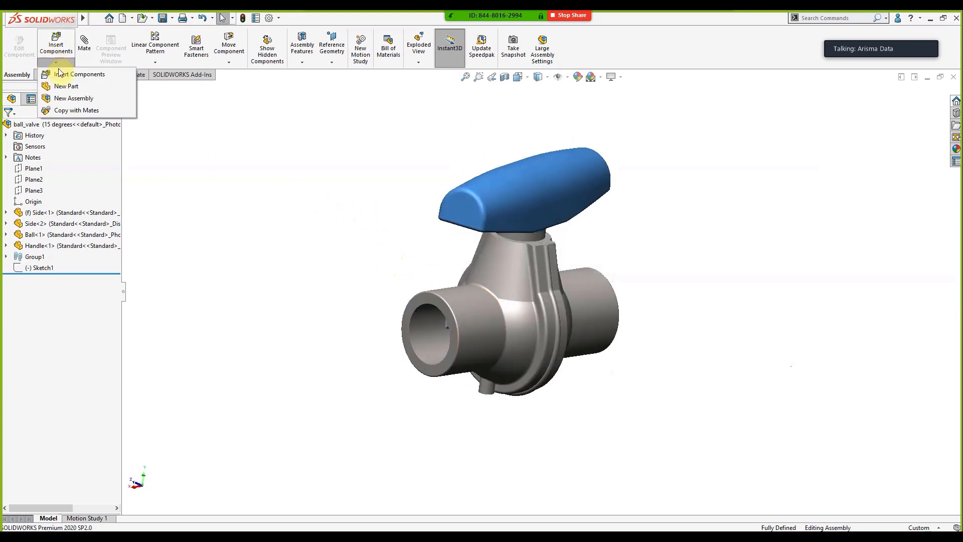
click(60, 85)
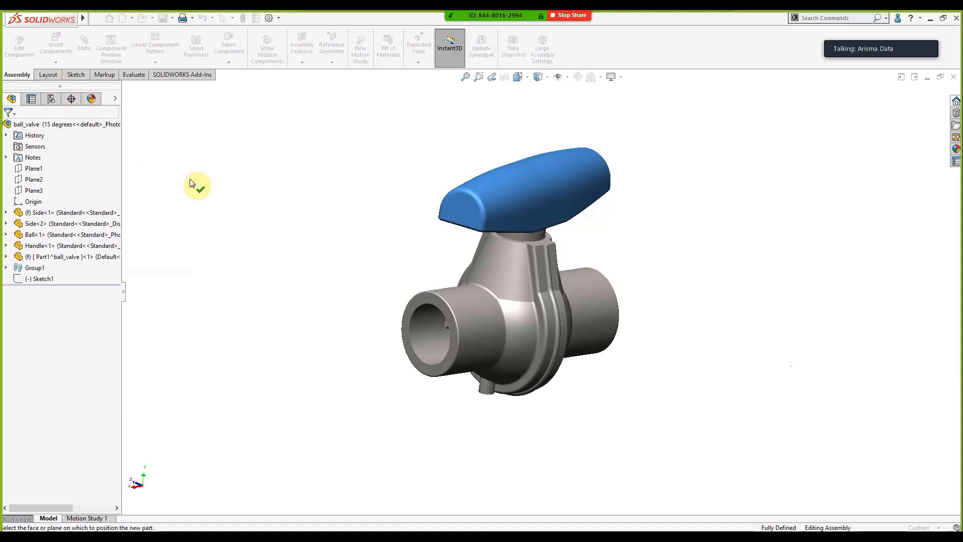
scroll(513, 381, down, 5)
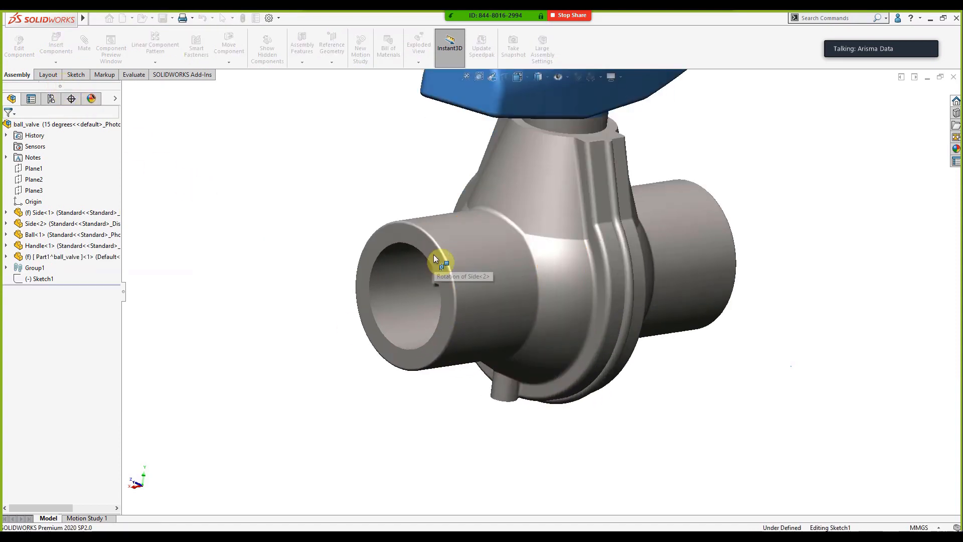
click(434, 254)
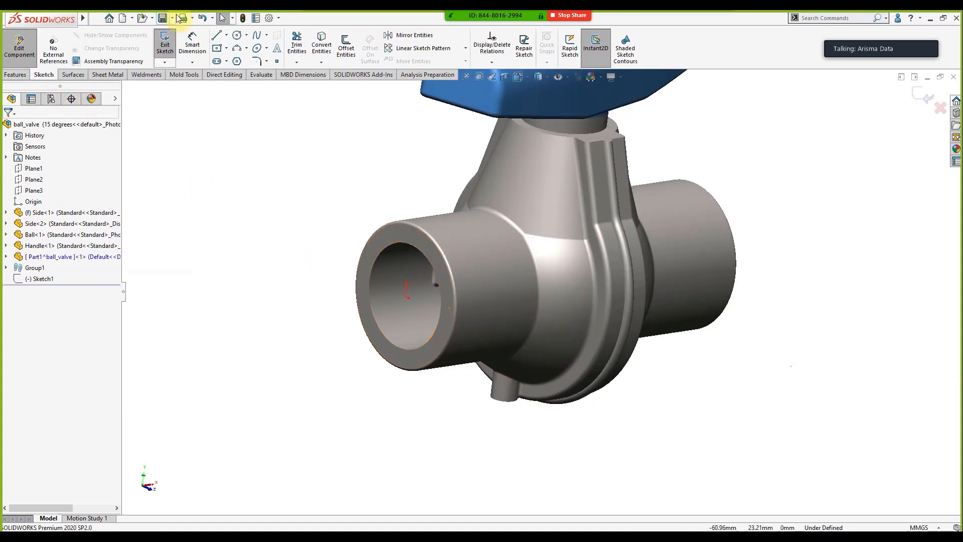
- Sketch a 20 mm diameter circle centred on the origin and matching the bore edge of the Side<2> pipe end
click(237, 37)
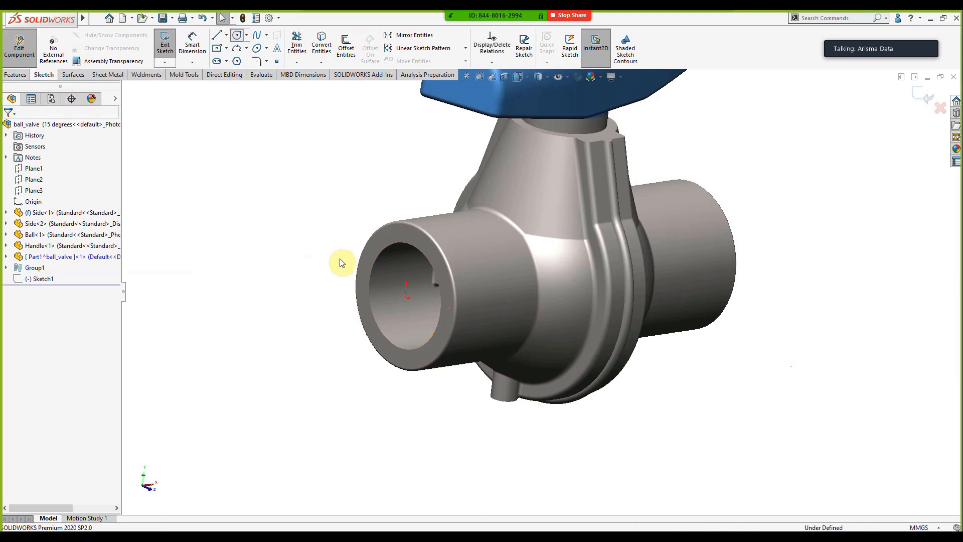
click(410, 308)
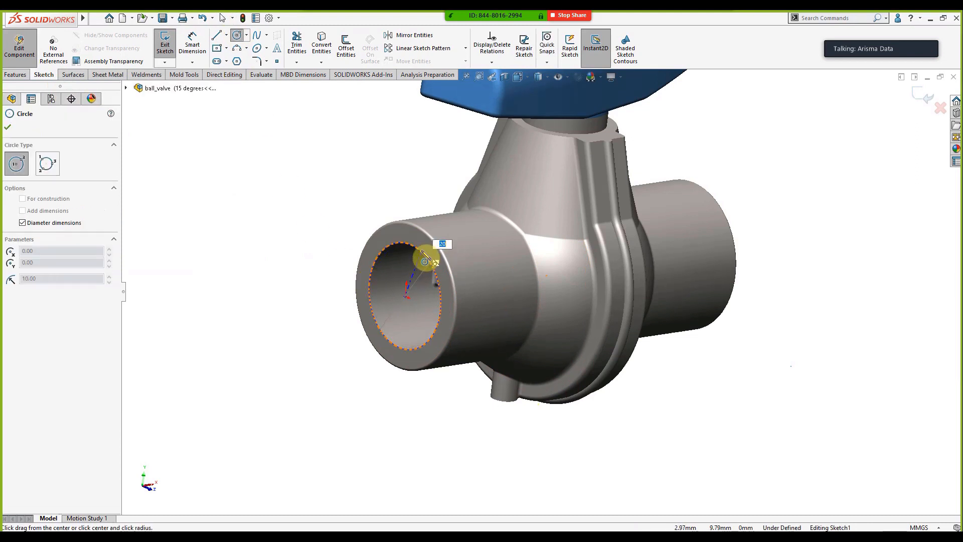
scroll(428, 258, down, 3)
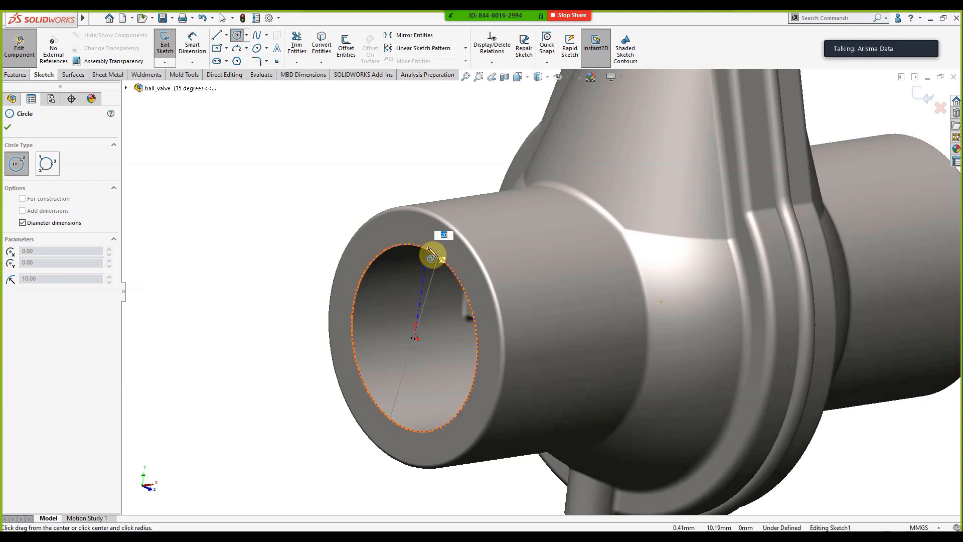
click(430, 249)
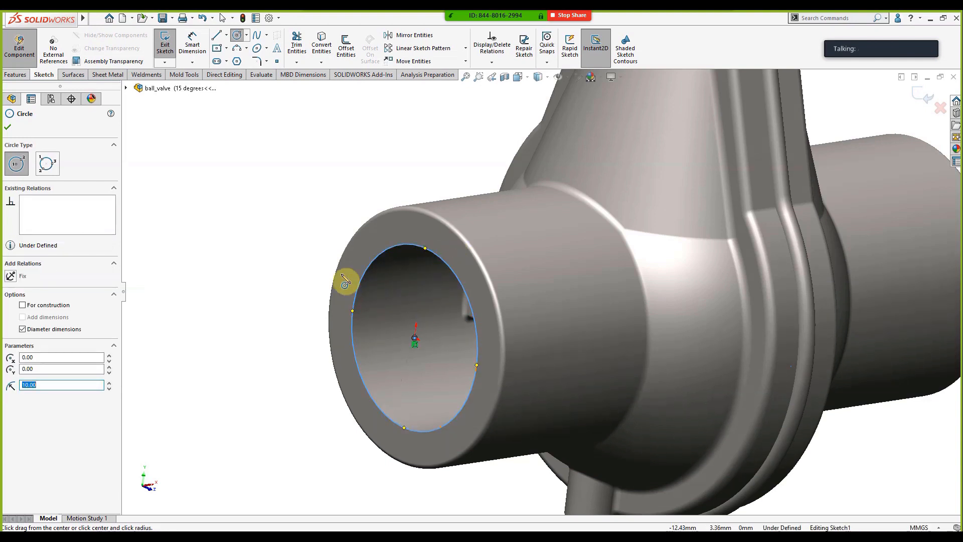
ctrl+middle_drag(346, 281, 389, 284)
key(Escape)
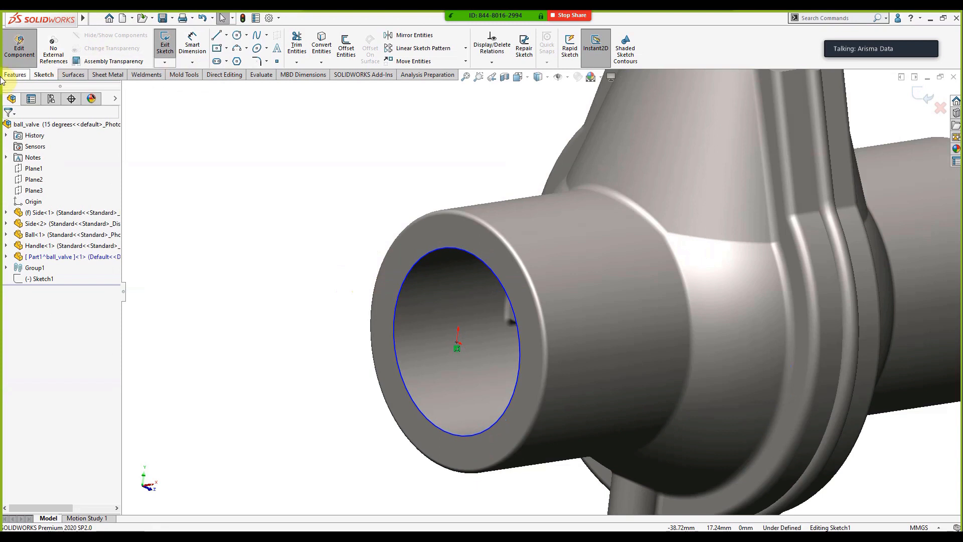
- Extrude the circle as a boss with the Mid Plane end condition and a depth of 2 mm to close the opening
click(15, 74)
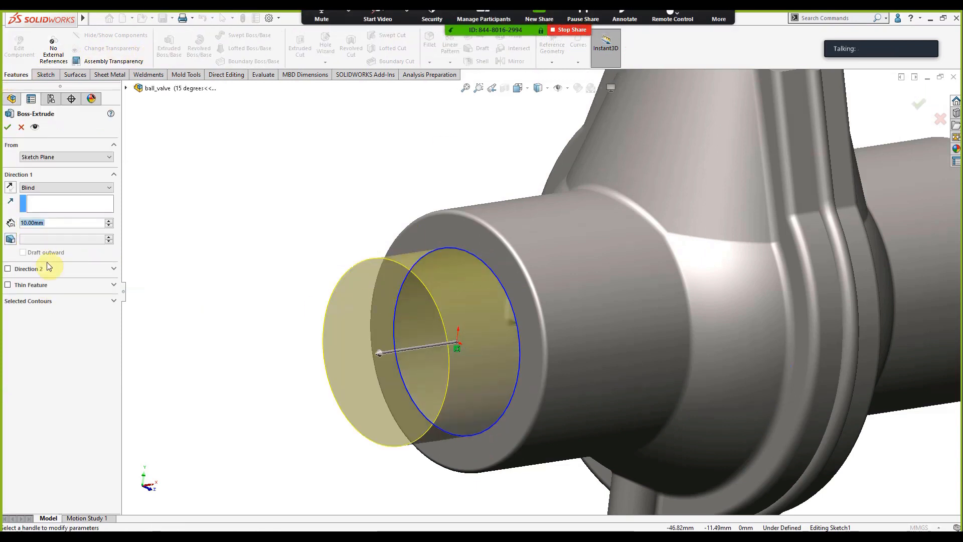
click(15, 187)
click(47, 193)
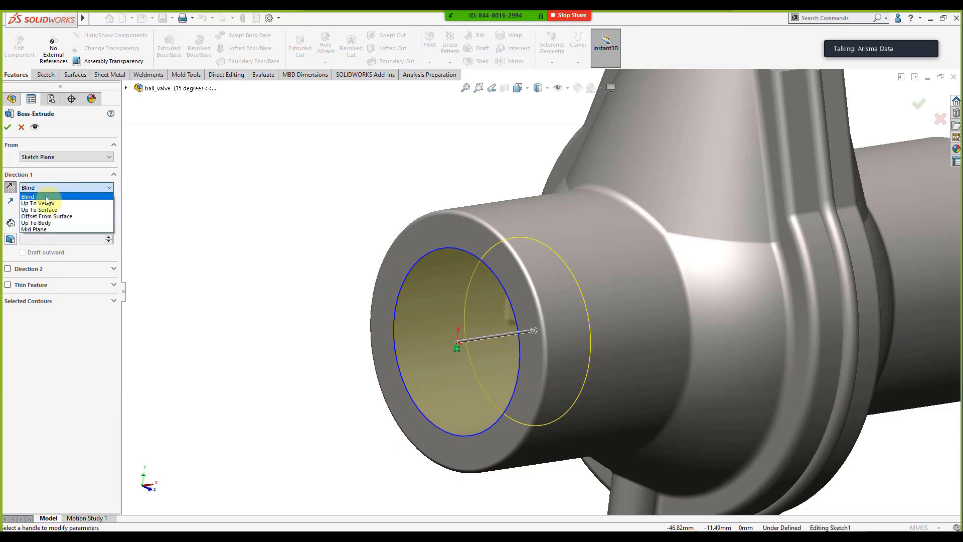
click(46, 238)
click(43, 188)
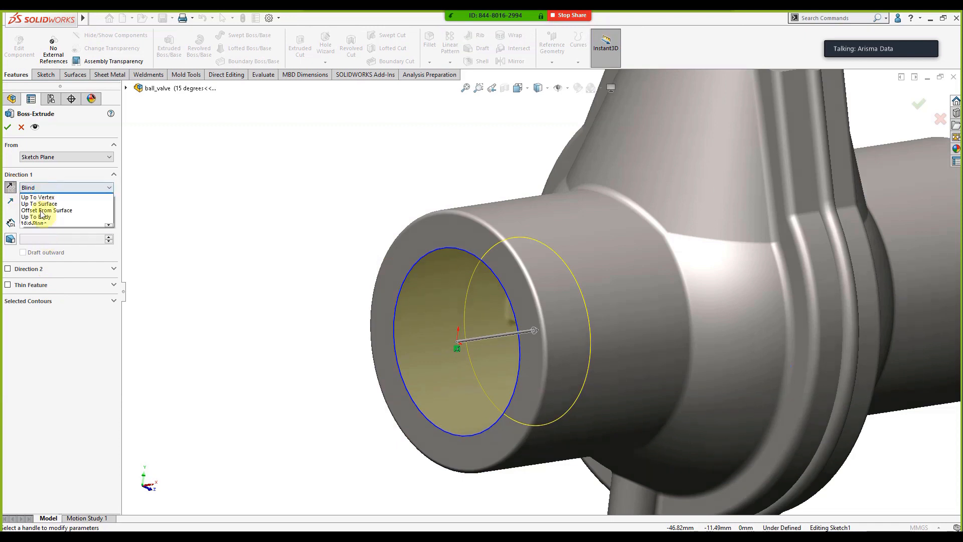
click(43, 234)
middle_drag(585, 385, 549, 398)
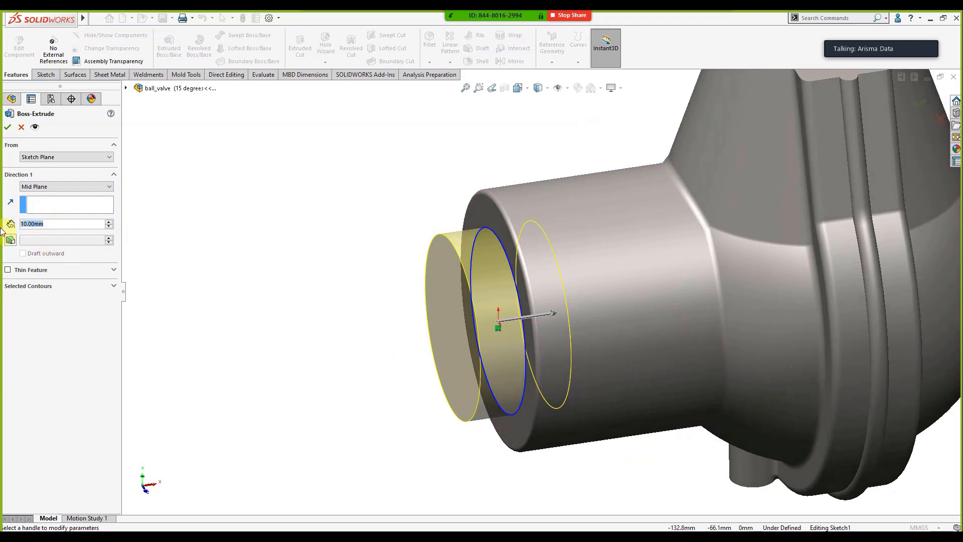
text(2)
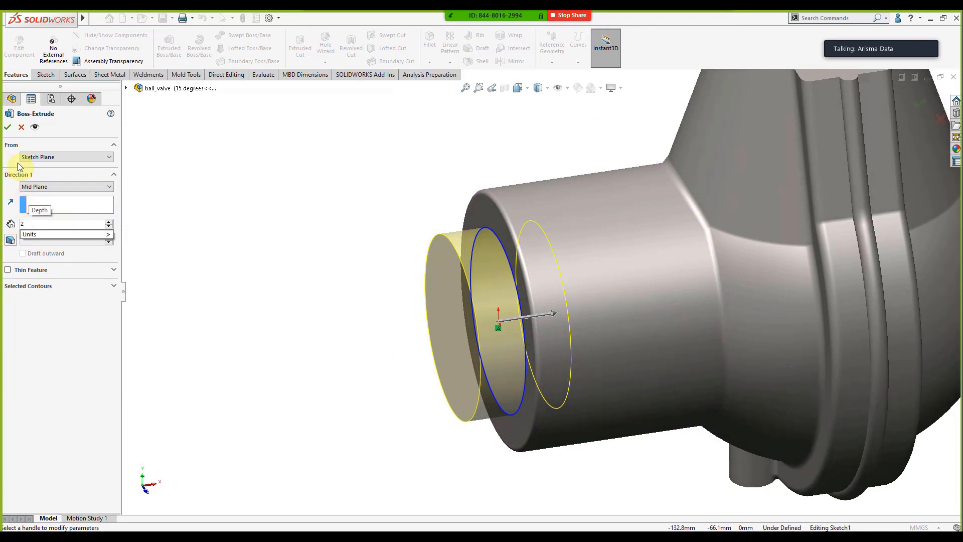
key(Return)
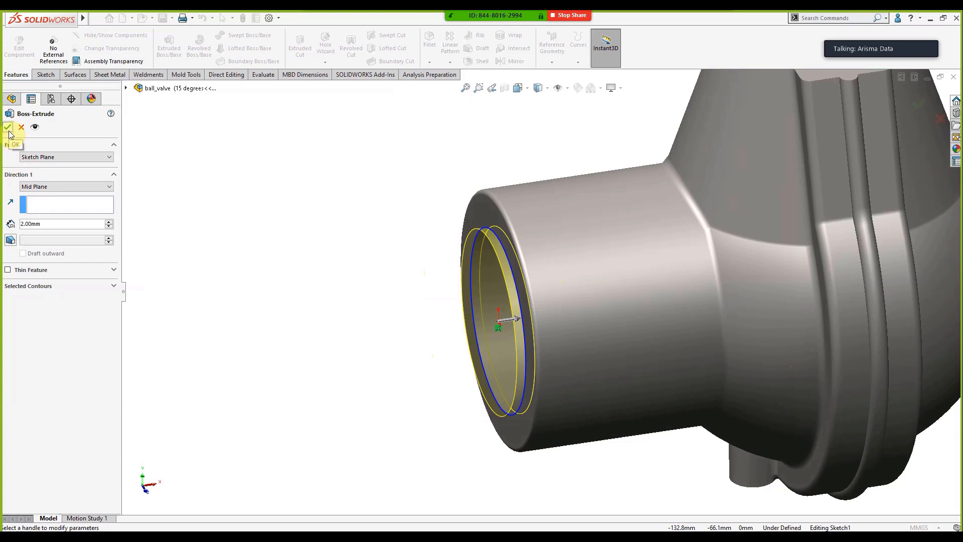
click(9, 134)
- Finish editing the new lid part, return to the assembly and bring the opposite pipe opening into view
middle_drag(445, 308, 733, 301)
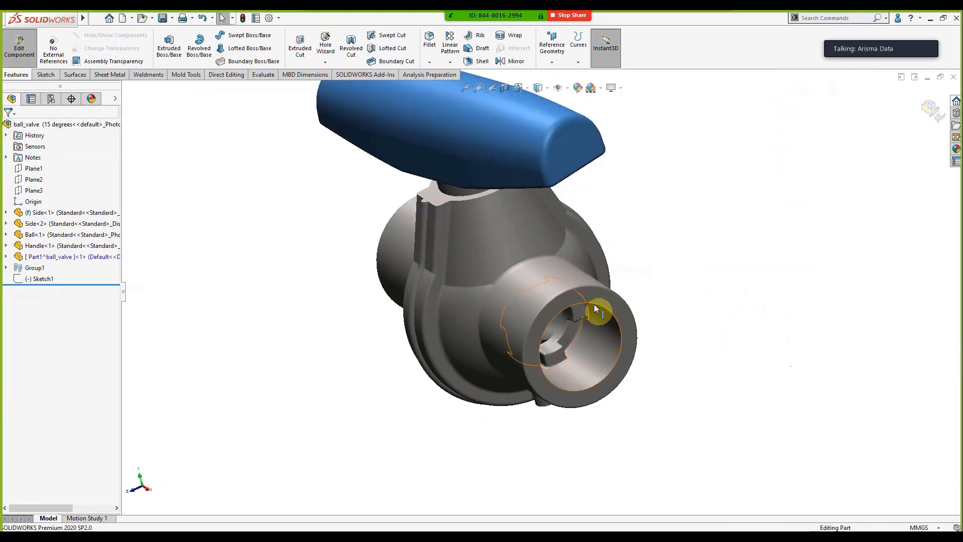
middle_drag(601, 305, 609, 215)
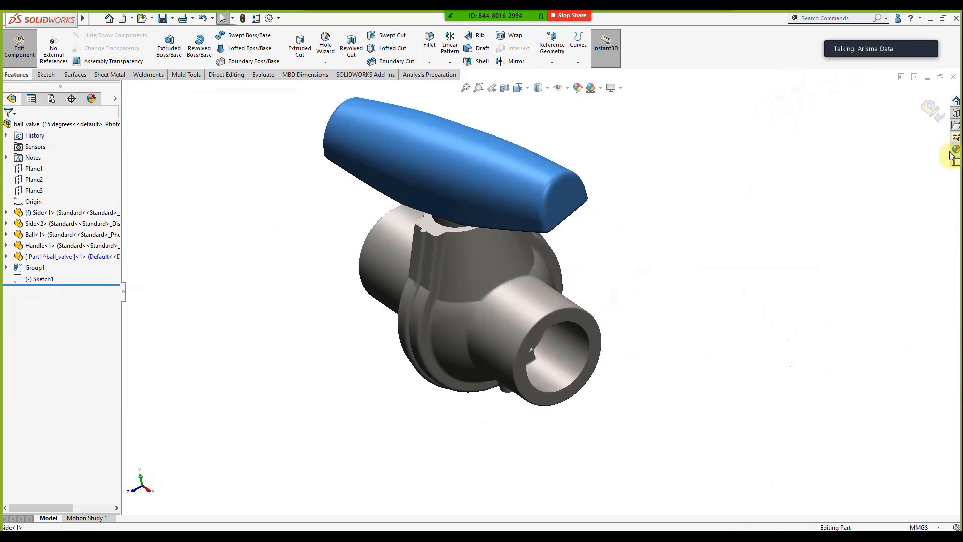
click(938, 121)
middle_drag(350, 249, 611, 281)
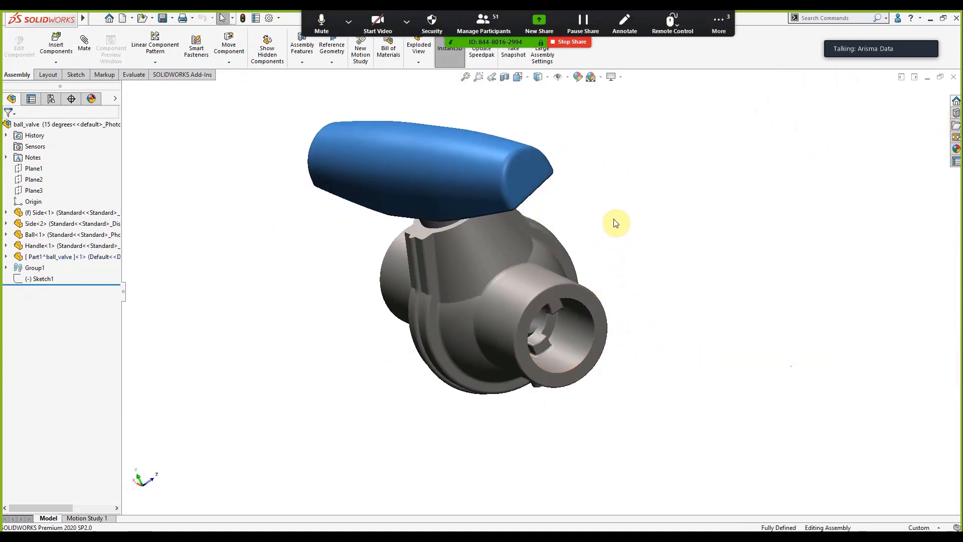
- Insert a new part into the assembly, positioned on the annular end face of the Side<1> pipe
middle_drag(615, 221, 648, 202)
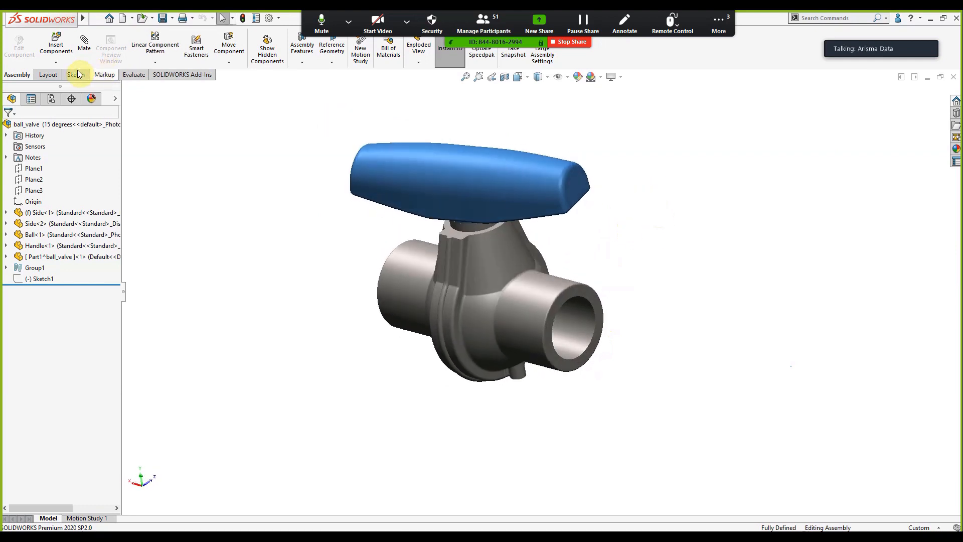
click(59, 64)
click(60, 85)
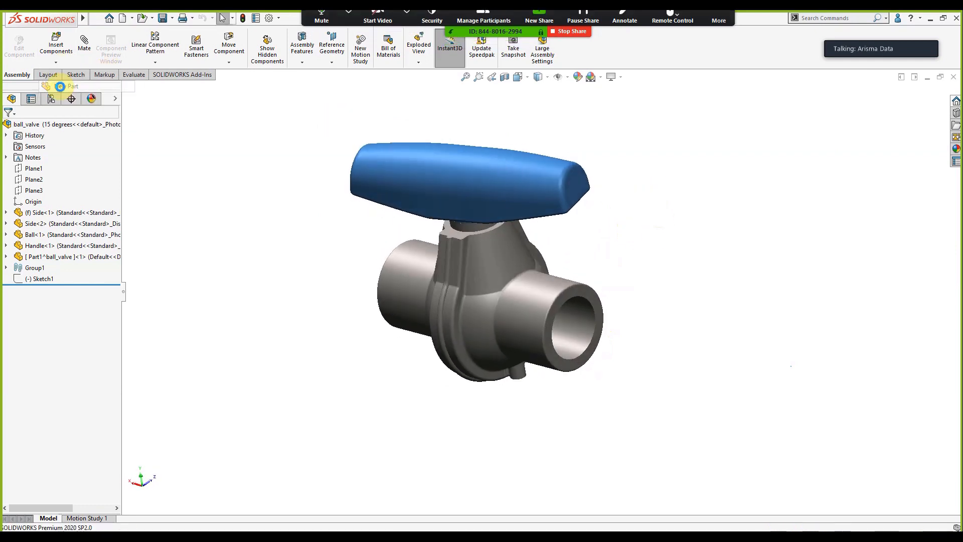
scroll(552, 301, down, 3)
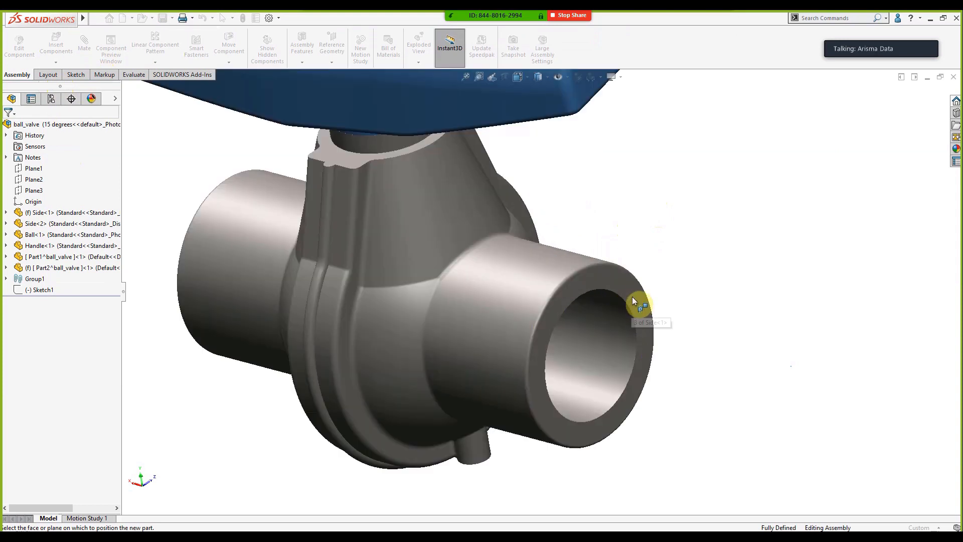
click(631, 292)
- Convert the inner bore edge of the Side<1> pipe end into a sketch circle for the new part
scroll(576, 303, down, 3)
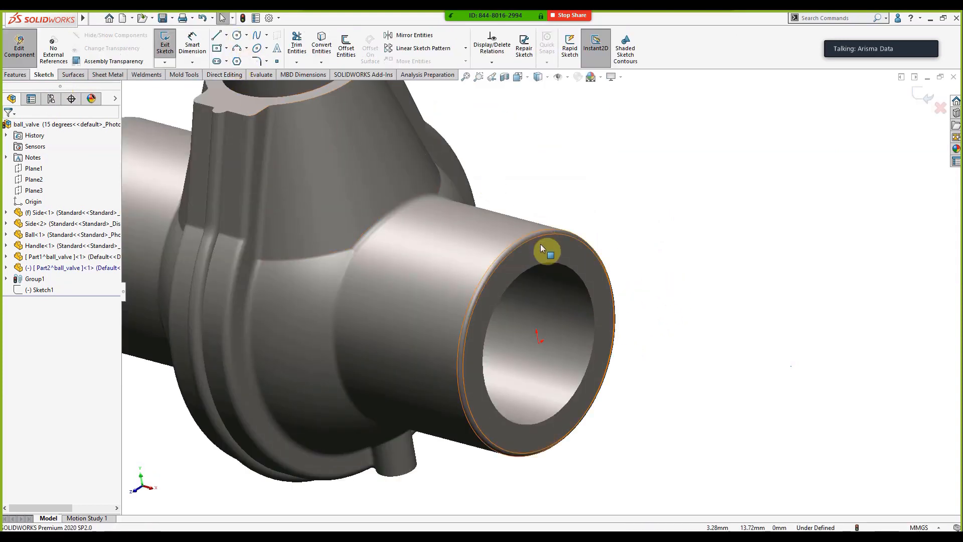
click(558, 264)
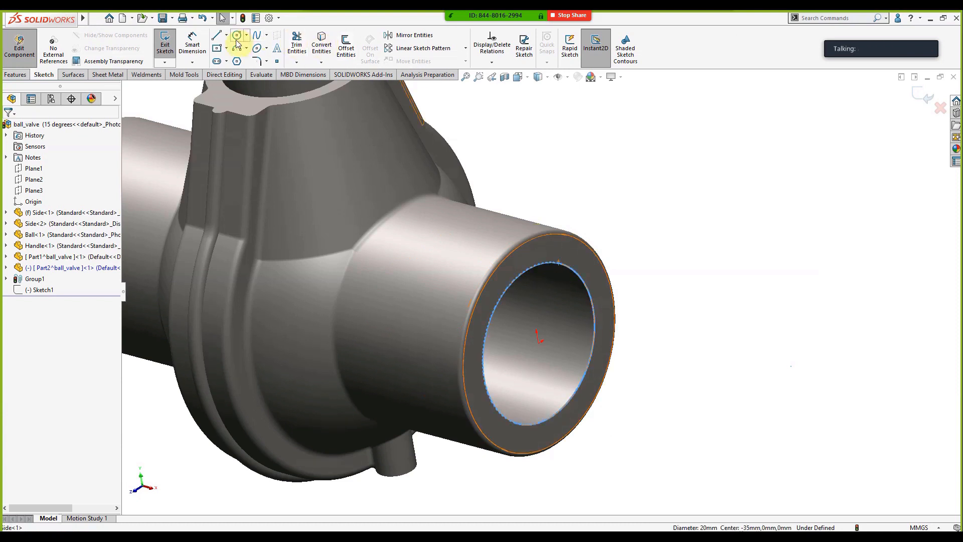
click(320, 43)
- Extrude the converted circle as a boss with the Mid Plane end condition and a depth of 2 mm
scroll(451, 279, up, 4)
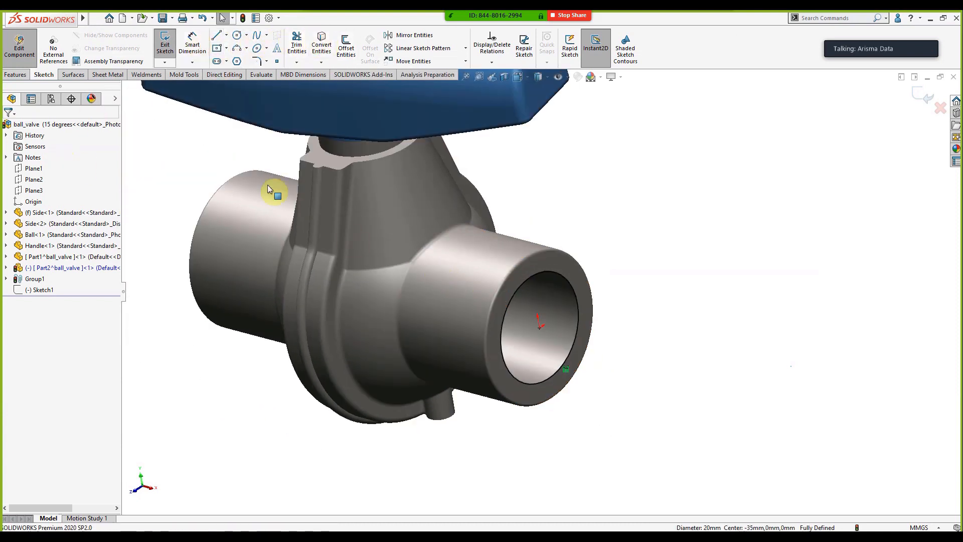
click(11, 77)
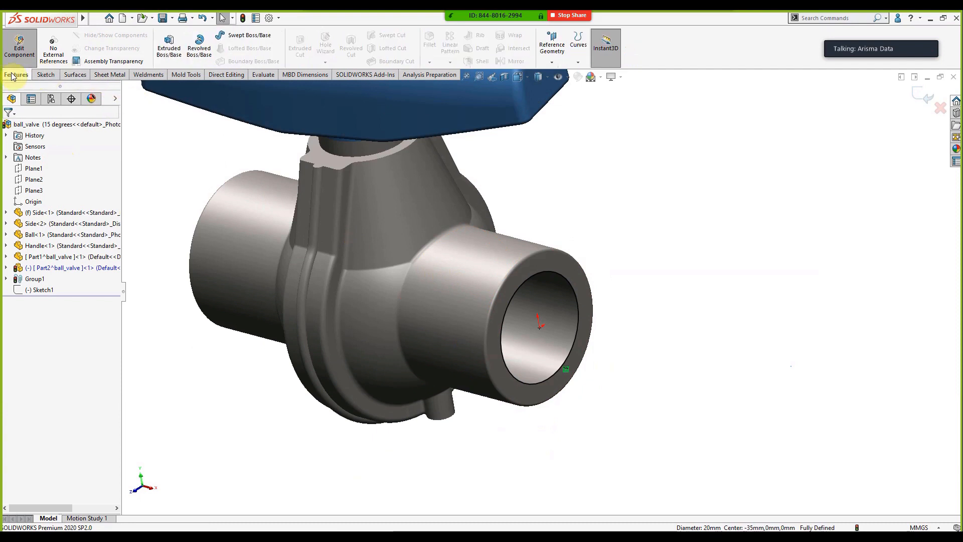
click(162, 50)
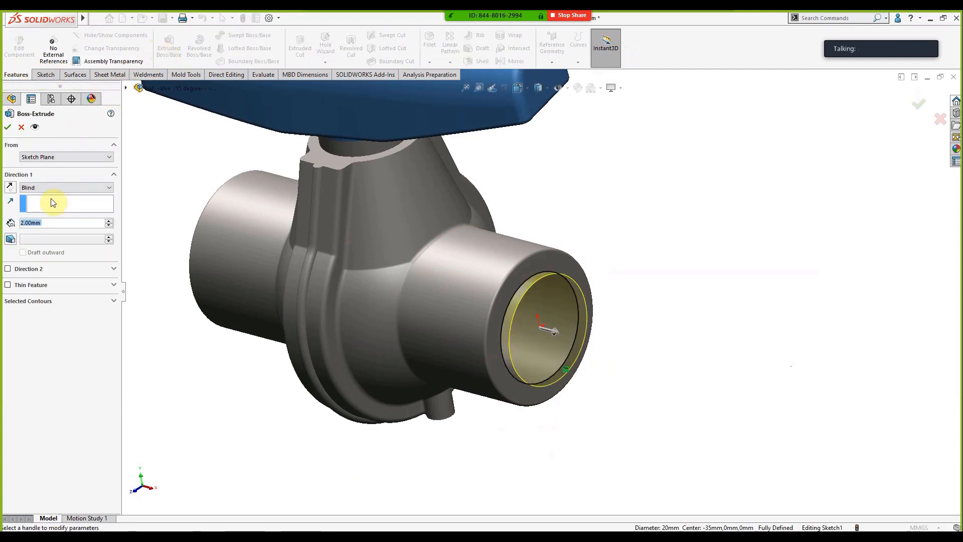
click(22, 188)
click(34, 229)
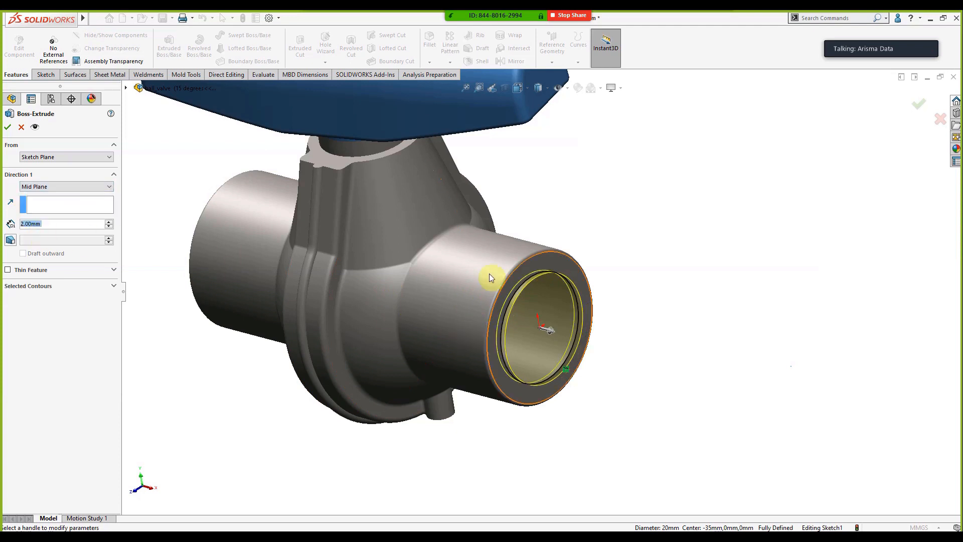
click(9, 126)
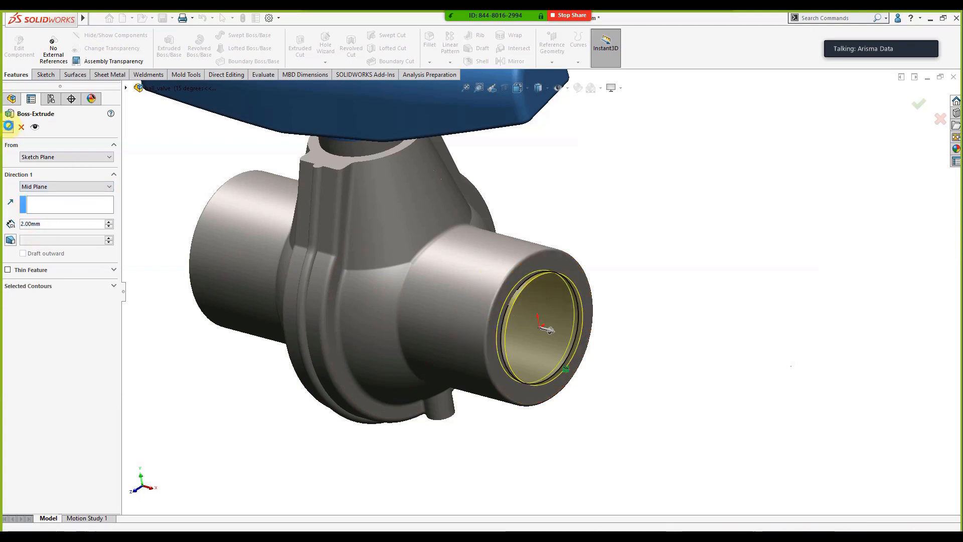
- Finish editing the second lid part and return to the assembly
middle_drag(593, 288, 570, 243)
scroll(570, 243, up, 3)
scroll(531, 167, down, 2)
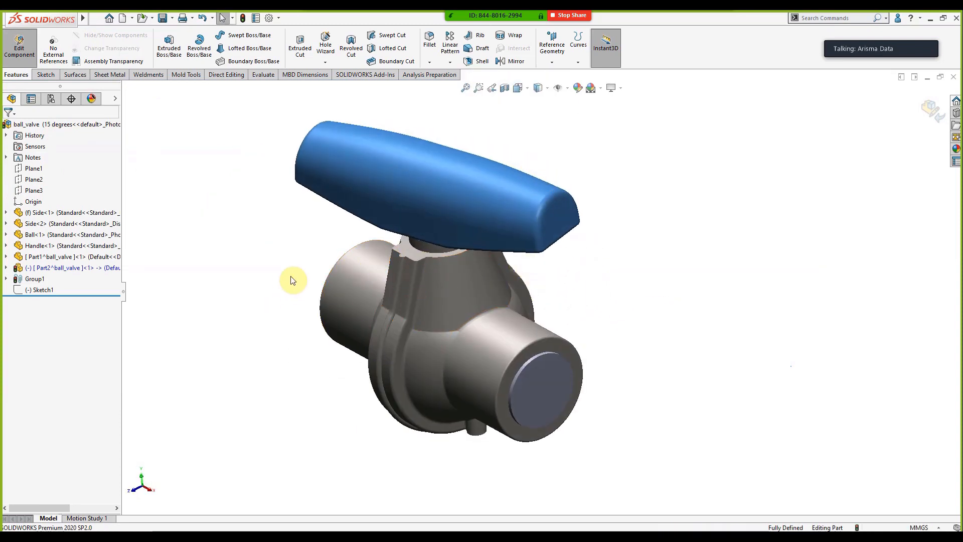
click(932, 112)
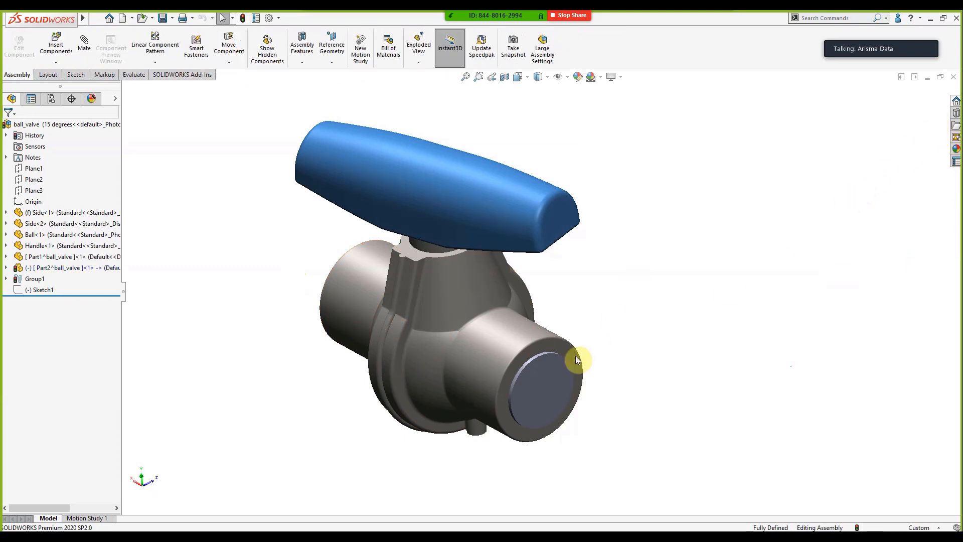
- Make the Side<1> and Side<2> housing components transparent so the ball and both lids can be seen inside
scroll(469, 337, up, 2)
scroll(507, 326, down, 3)
click(511, 324)
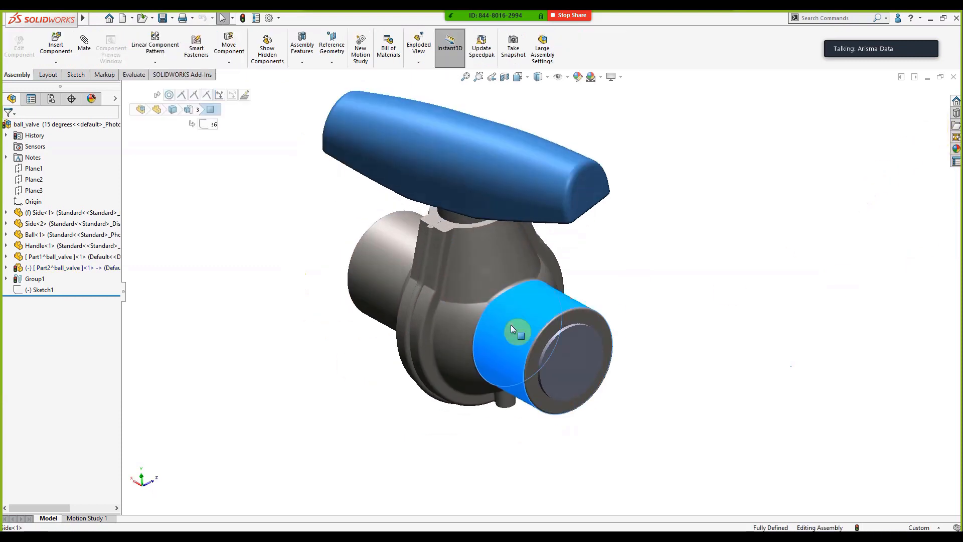
click(615, 265)
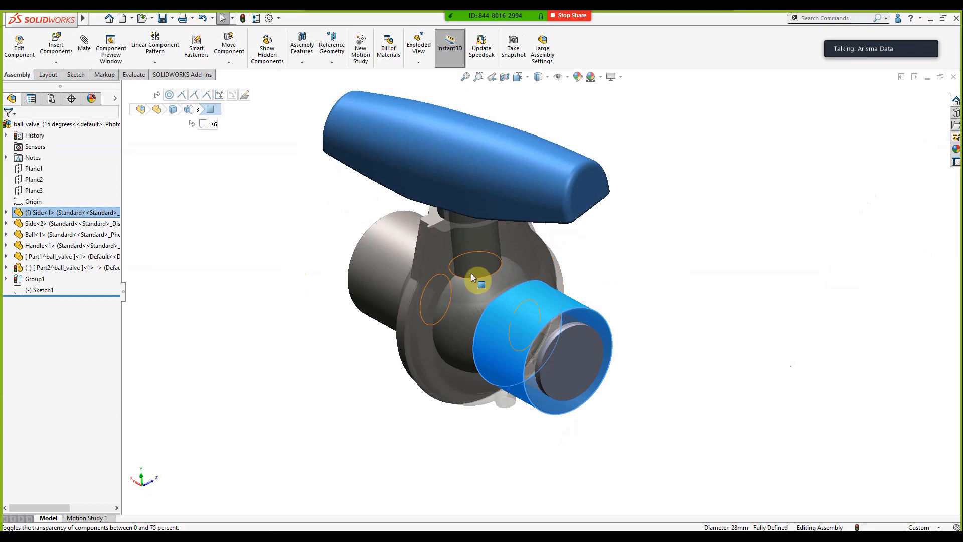
click(364, 269)
click(462, 198)
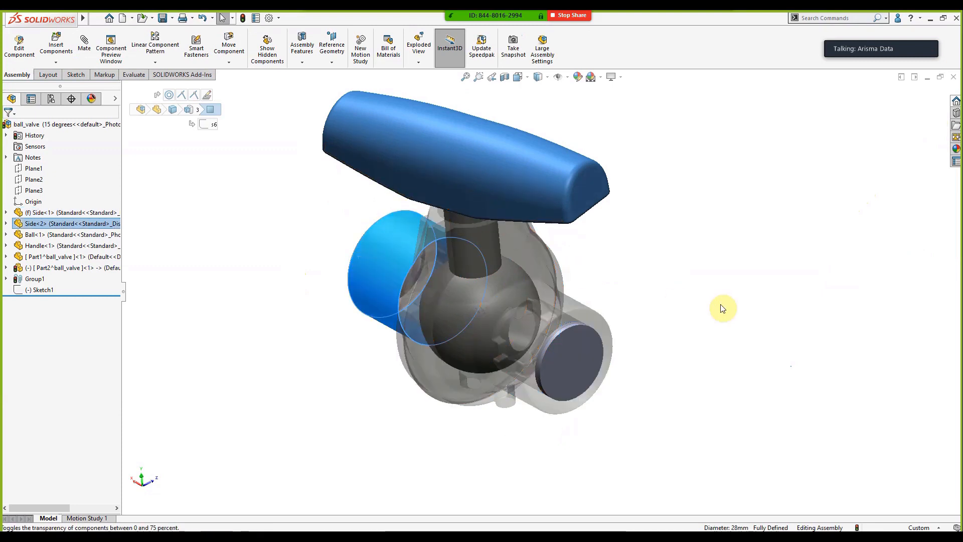
middle_drag(666, 311, 544, 196)
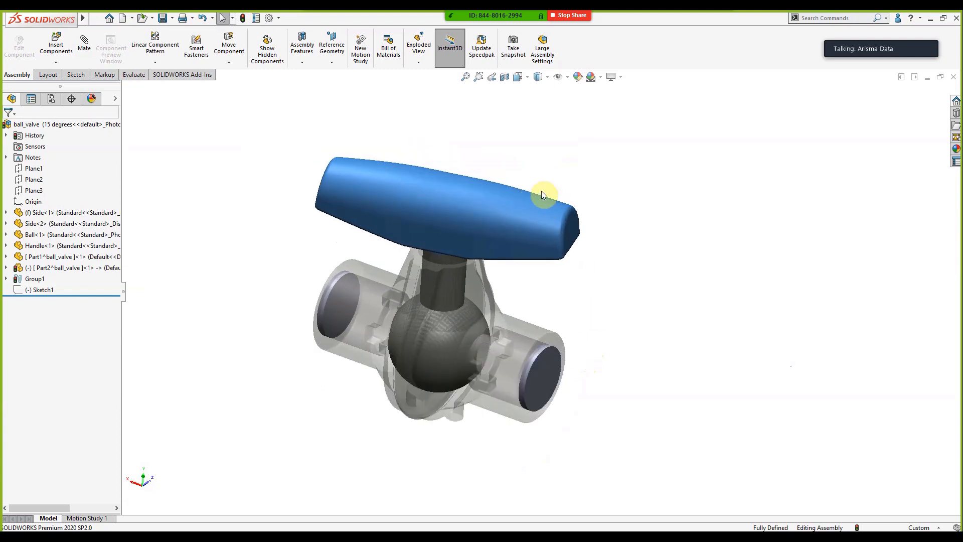
- Start the FloXpress flow analysis for the ball valve assembly
mouse_move(82, 20)
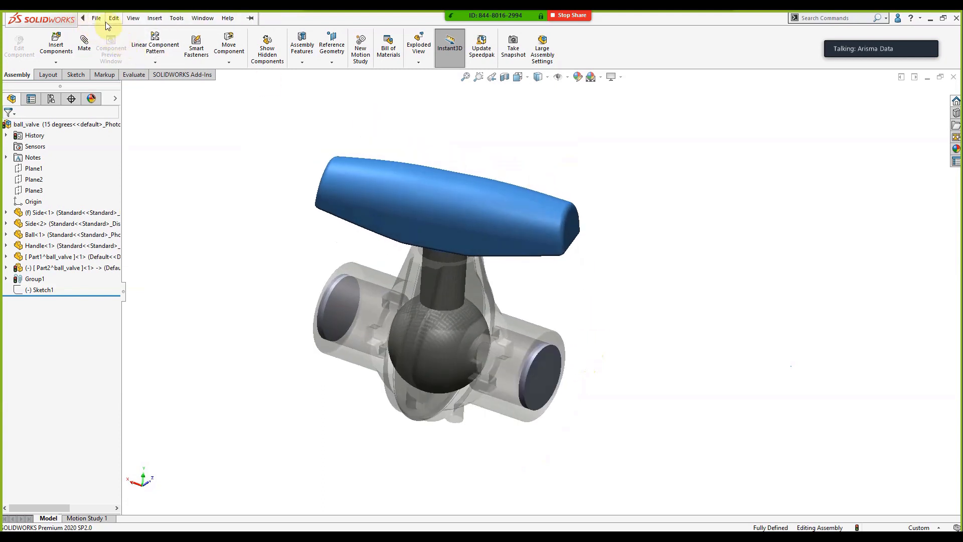
click(177, 17)
mouse_move(209, 55)
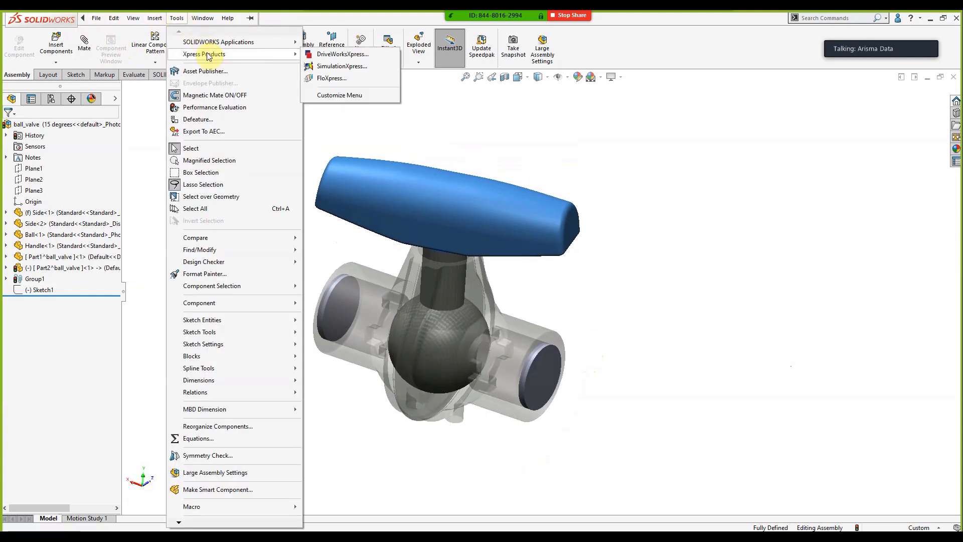
click(327, 78)
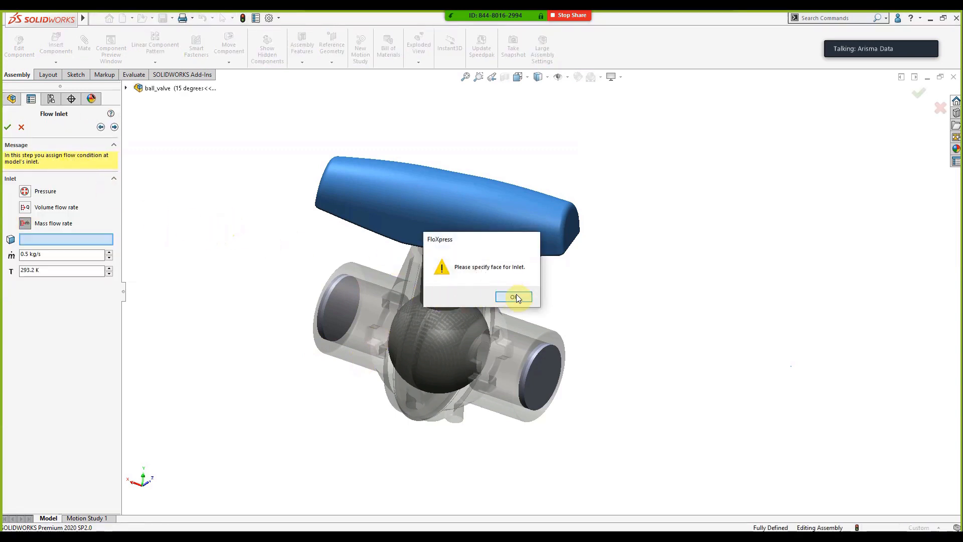
- Dismiss the inlet face warning, go back to the FloXpress welcome page and advance to the geometry check
click(513, 296)
click(100, 128)
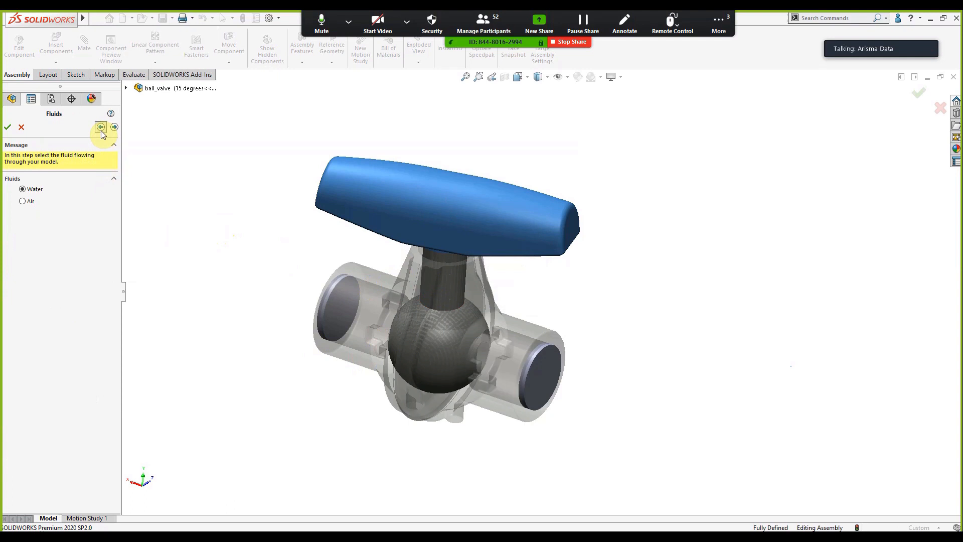
click(101, 129)
click(101, 128)
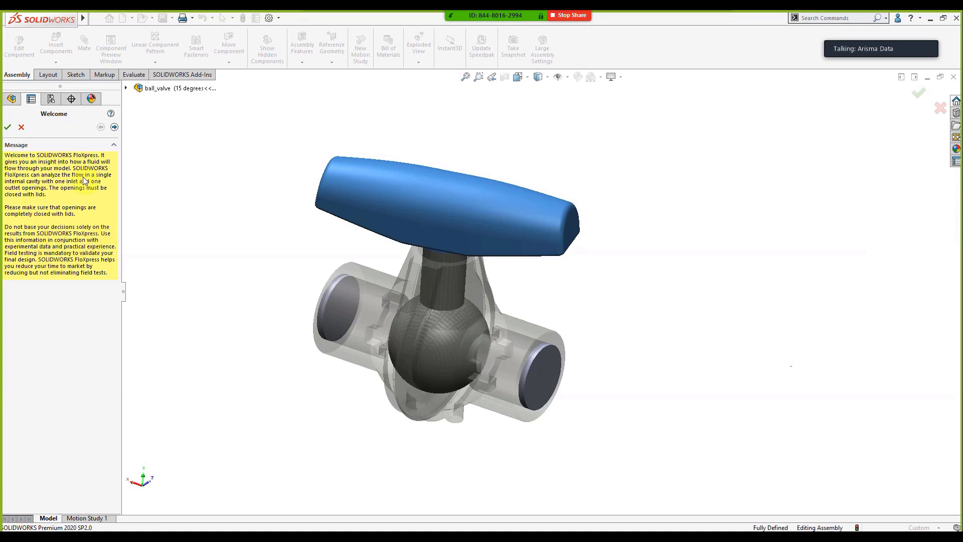
click(115, 128)
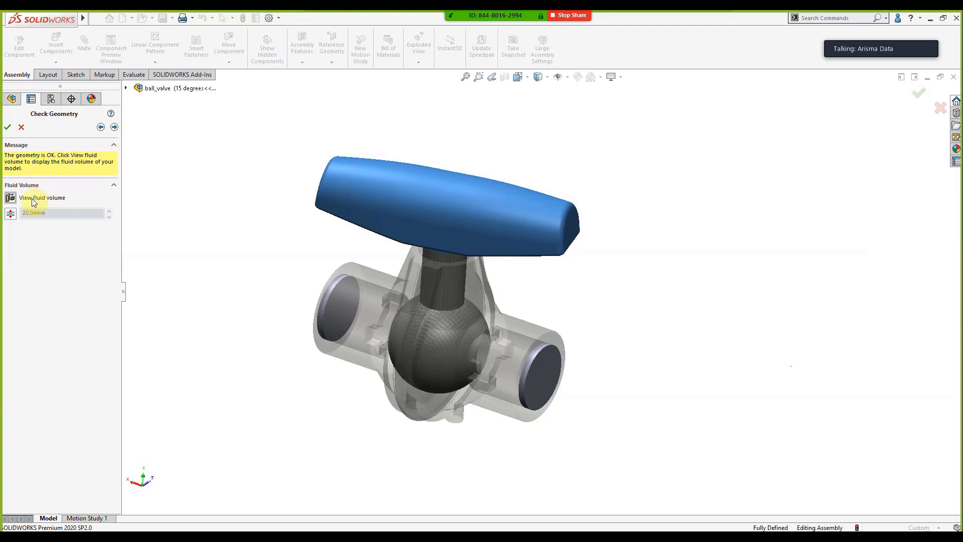
- Display the fluid volume, examine its shape between the two lids from both ends, and hide it again
middle_drag(419, 340, 402, 324)
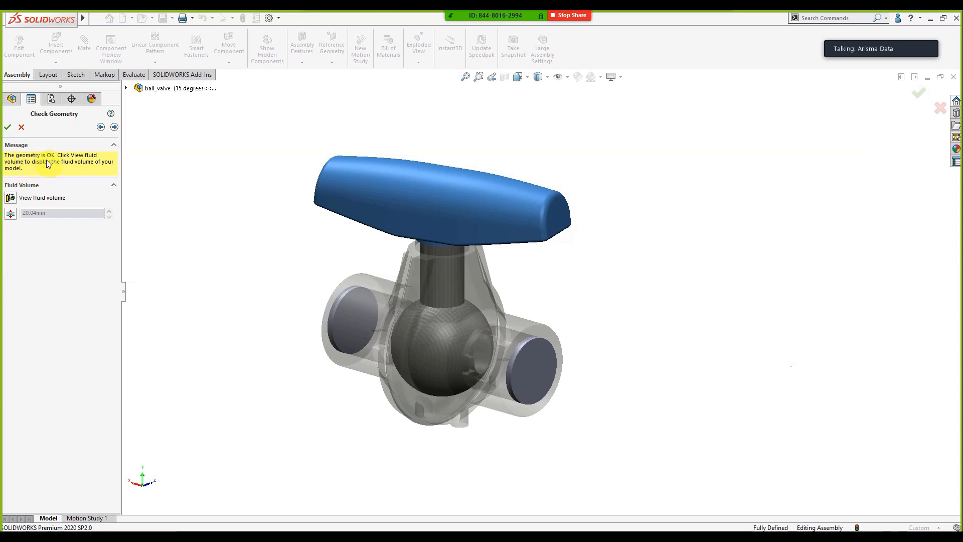
click(11, 199)
scroll(435, 236, up, 3)
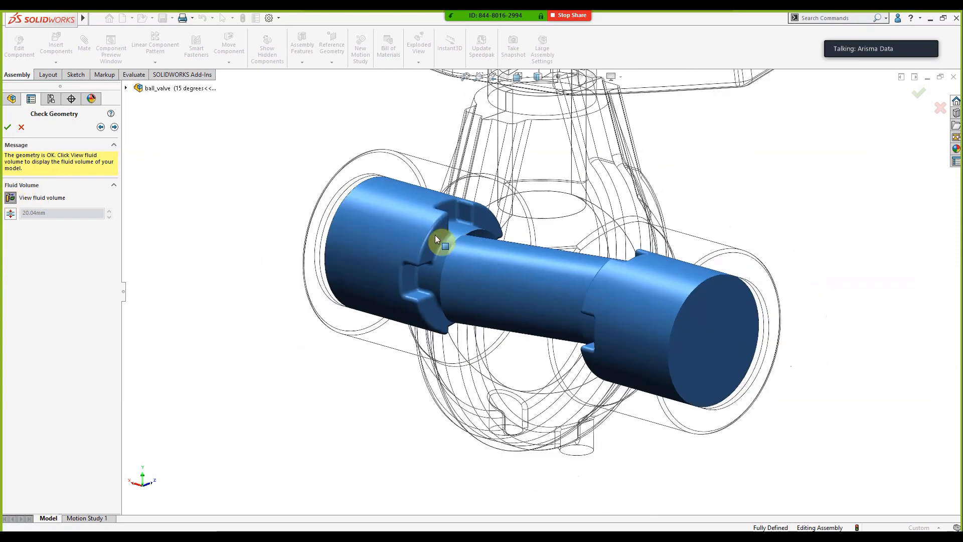
middle_drag(610, 282, 279, 217)
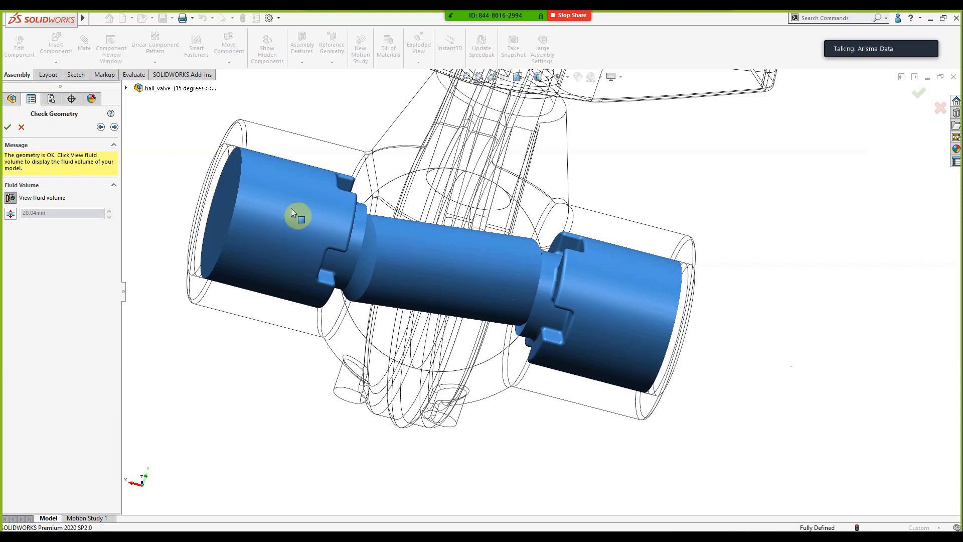
middle_drag(633, 301, 569, 271)
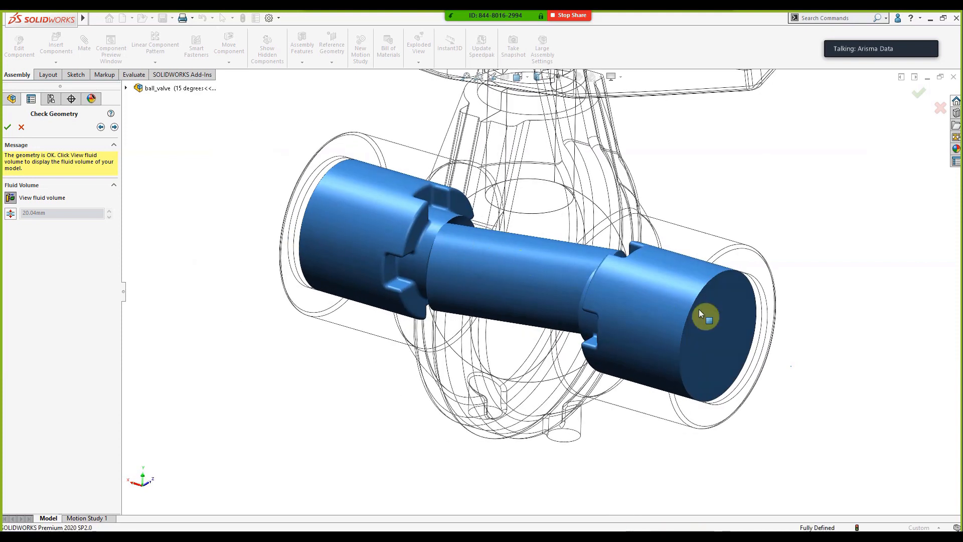
click(11, 200)
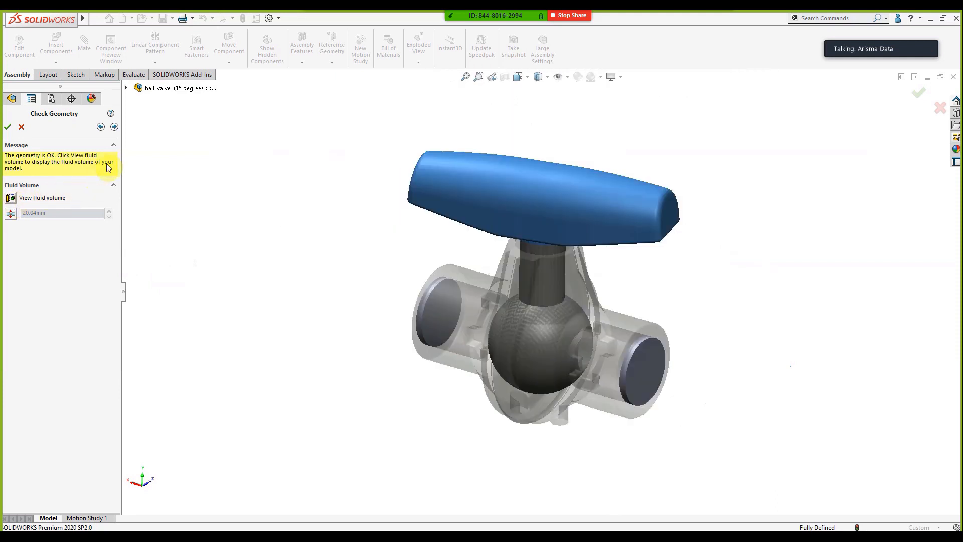
- Keep Water as the fluid and define the flow inlet condition as a mass flow rate of 0.5 kg/s
click(114, 128)
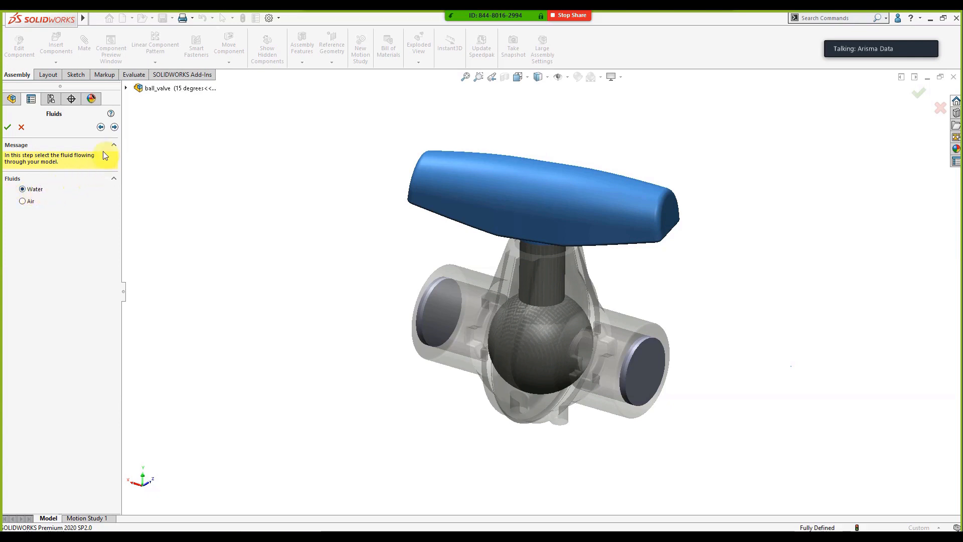
click(114, 127)
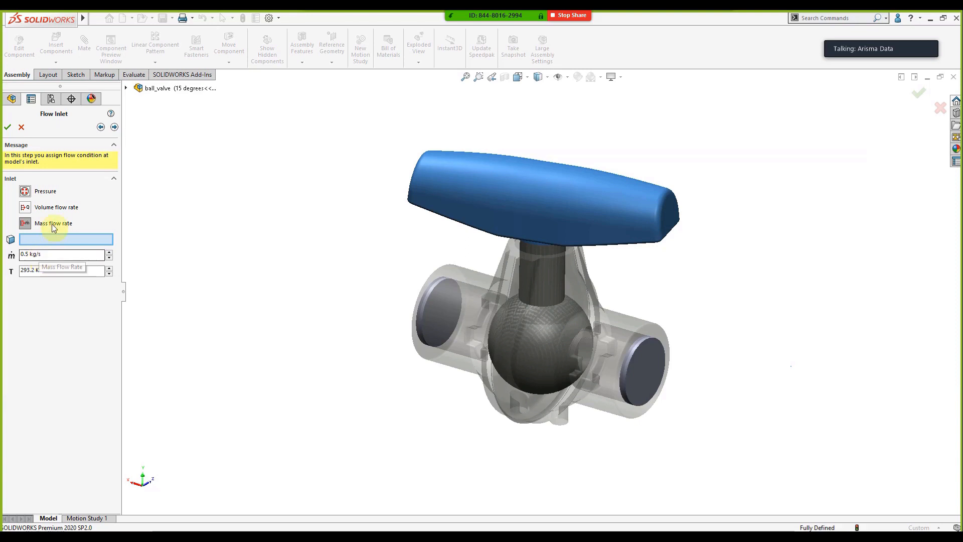
click(26, 209)
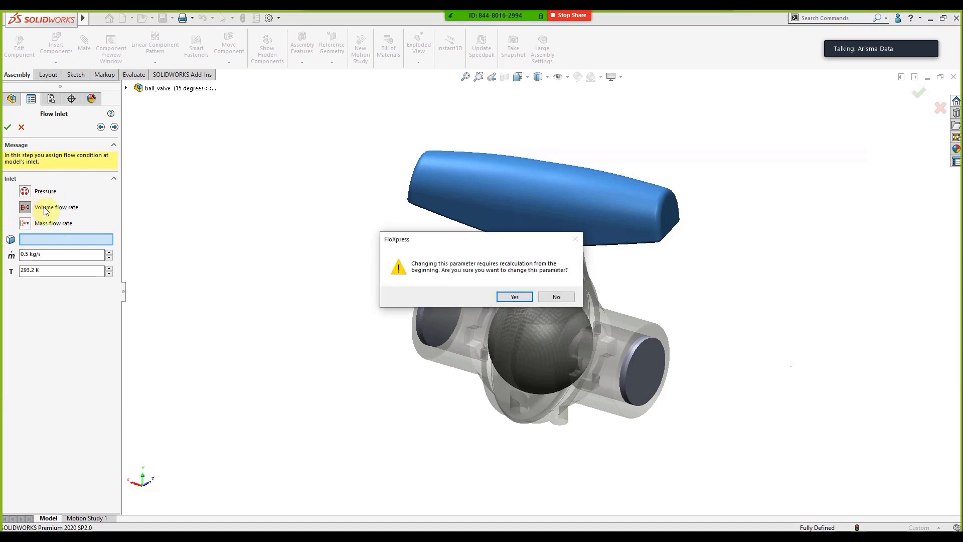
click(511, 297)
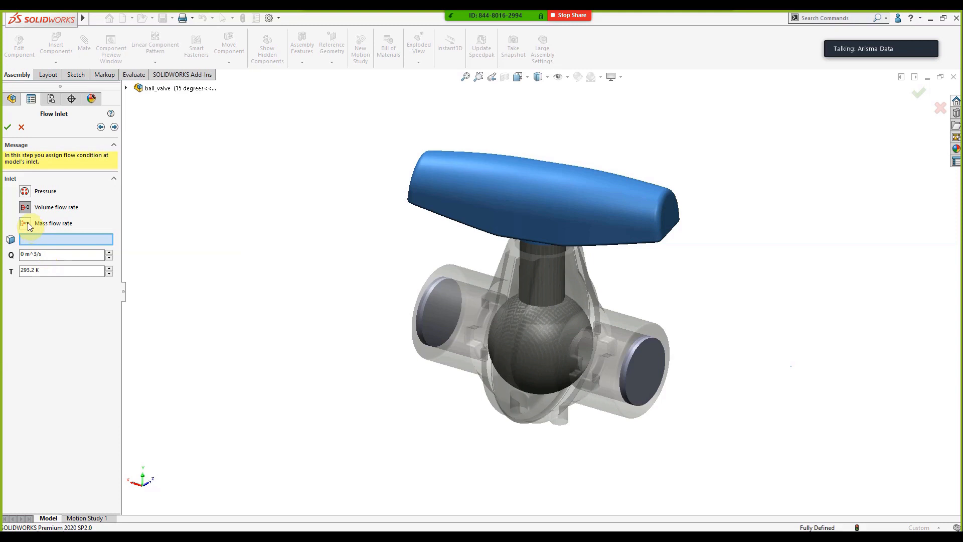
click(26, 223)
double_click(50, 255)
text(0.5)
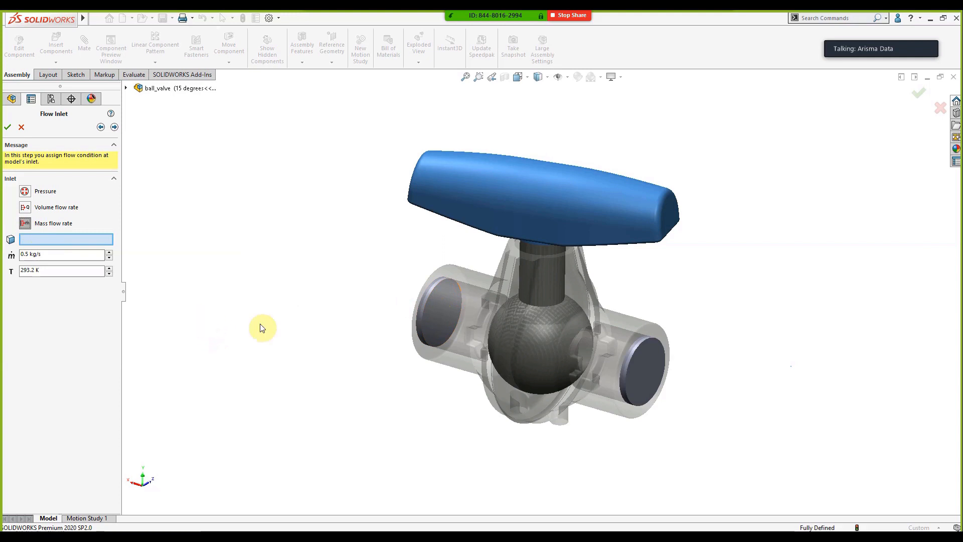
- Assign the inner face of the lid in the Side<2> pipe as the flow inlet face
scroll(496, 334, down, 5)
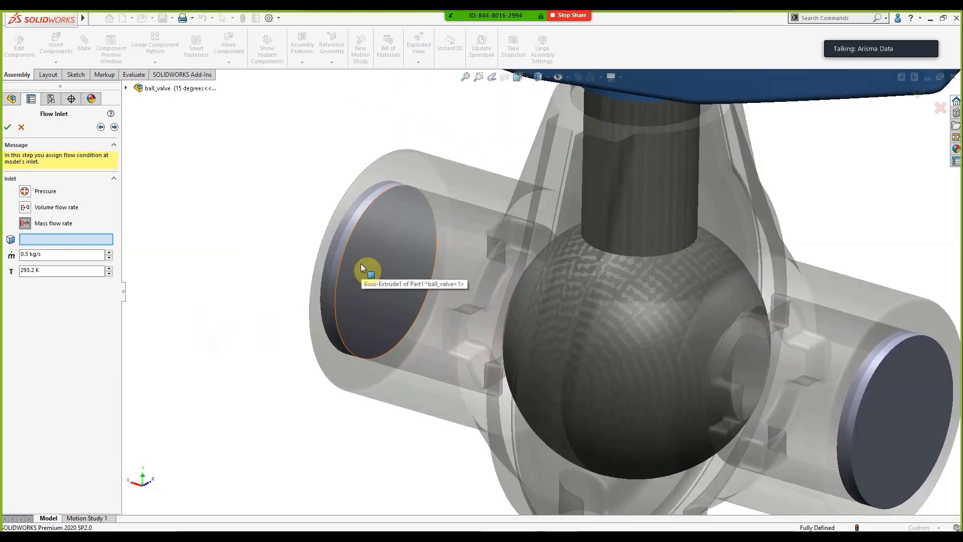
middle_drag(474, 297, 336, 246)
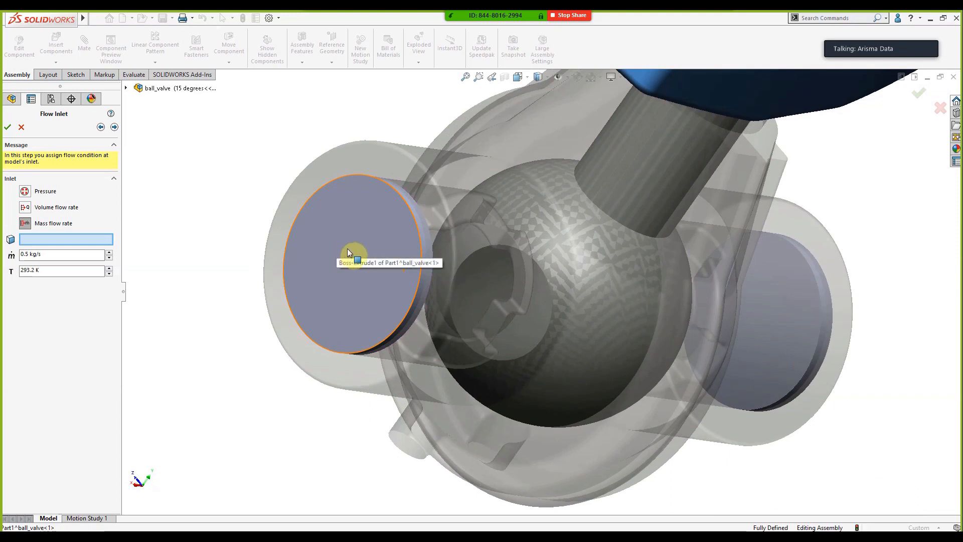
middle_drag(468, 279, 421, 279)
click(404, 254)
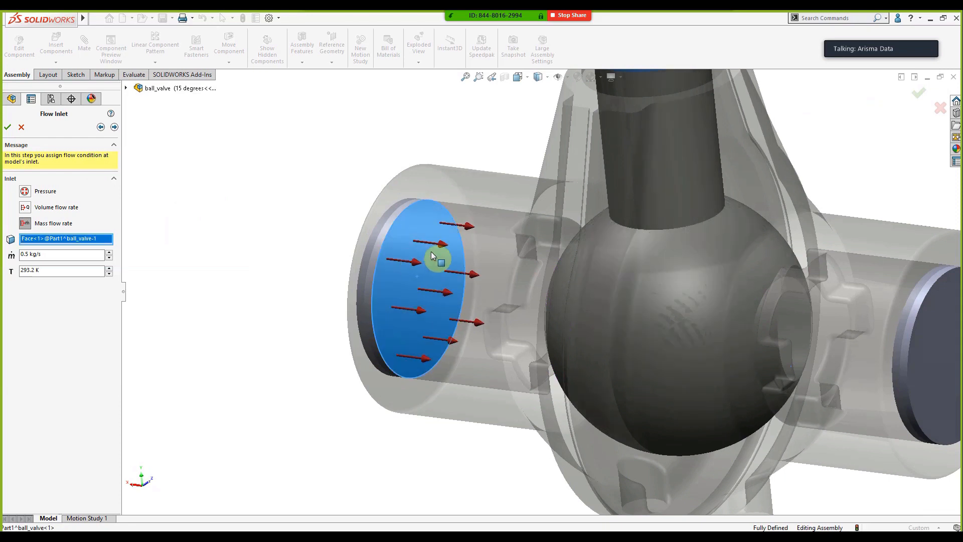
- Examine the inlet flow arrows on the lid face and check the inlet condition on the PowerPoint sample case slide
mouse_move(415, 309)
middle_down()
mouse_move(442, 303)
mouse_move(443, 278)
mouse_move(423, 307)
middle_up()
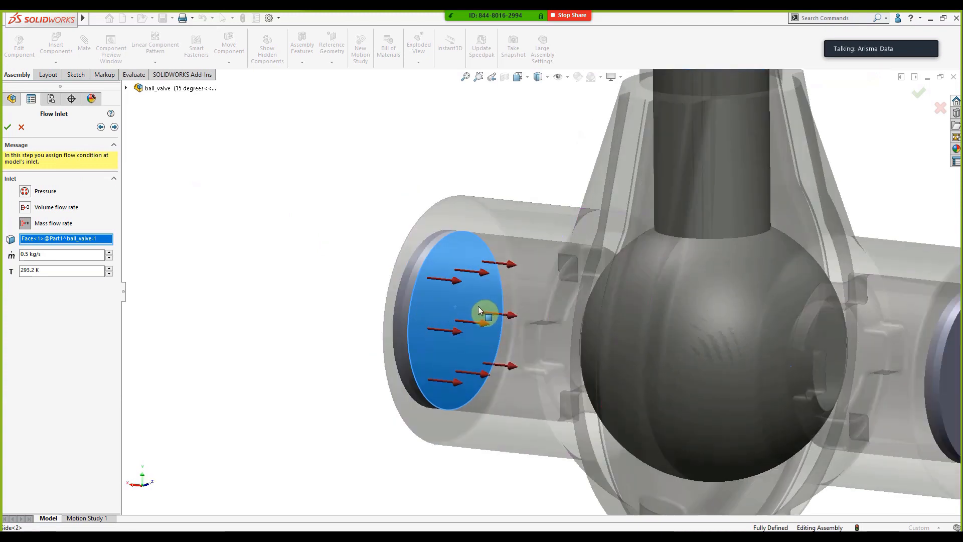
middle_drag(520, 316, 523, 333)
scroll(522, 333, up, 4)
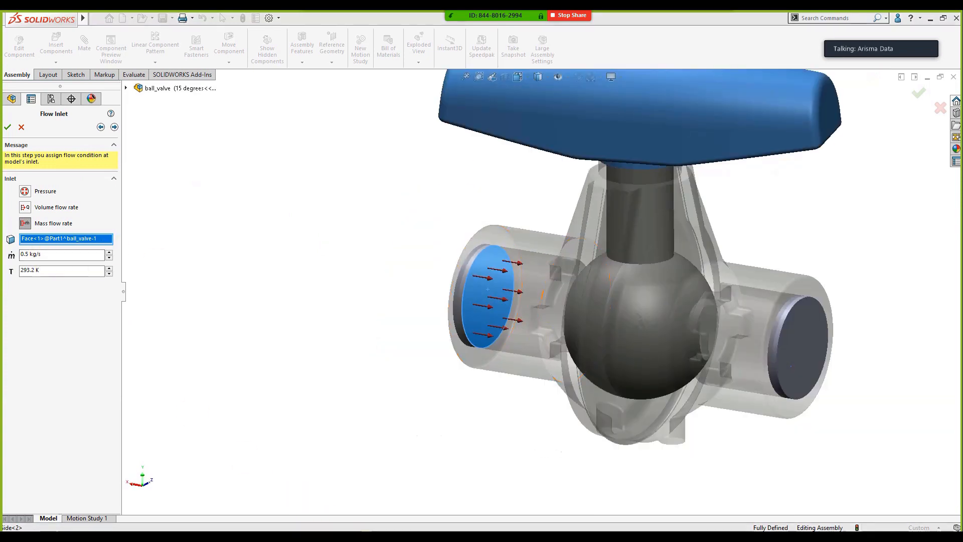
key(alt+Tab)
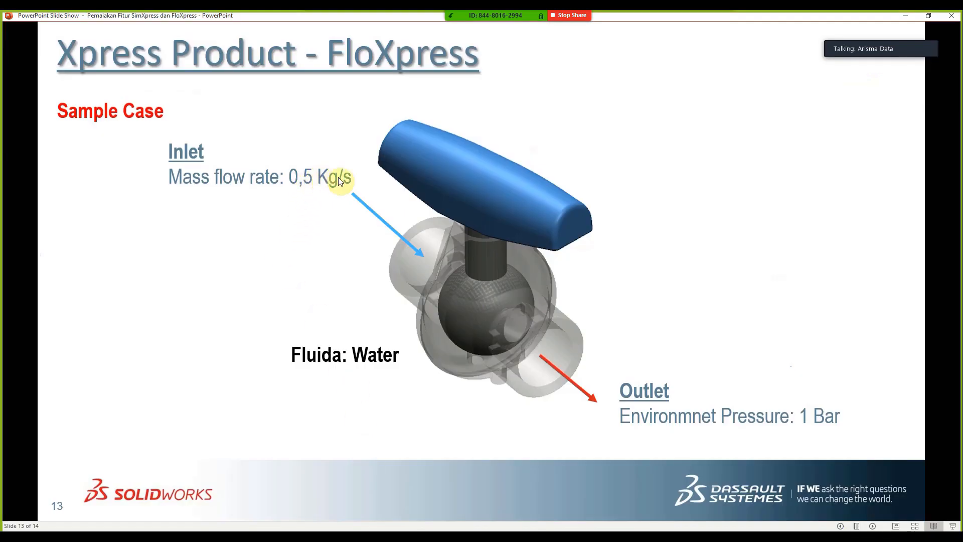
click(368, 534)
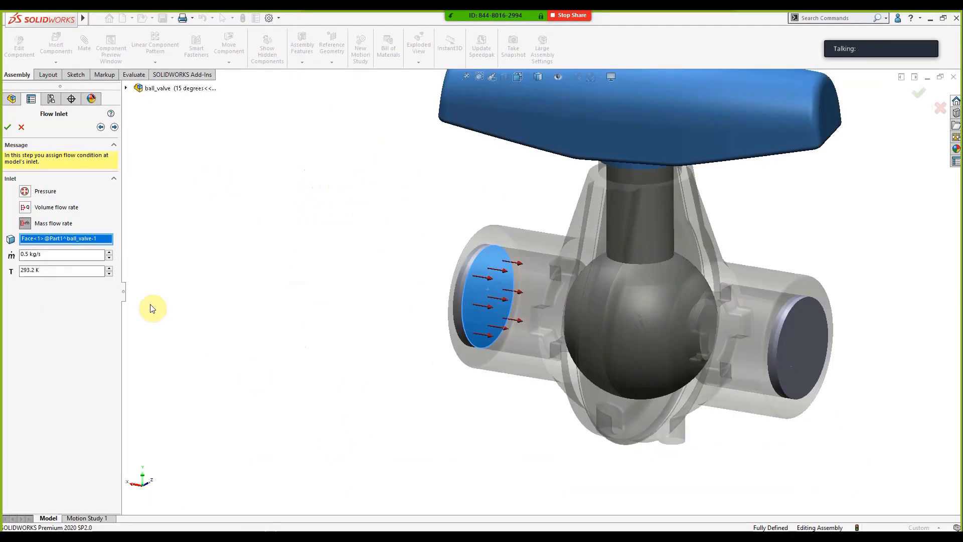
- Set the inlet temperature to 293 K and advance to the flow outlet definition
click(37, 270)
key(BackSpace)
key(BackSpace)
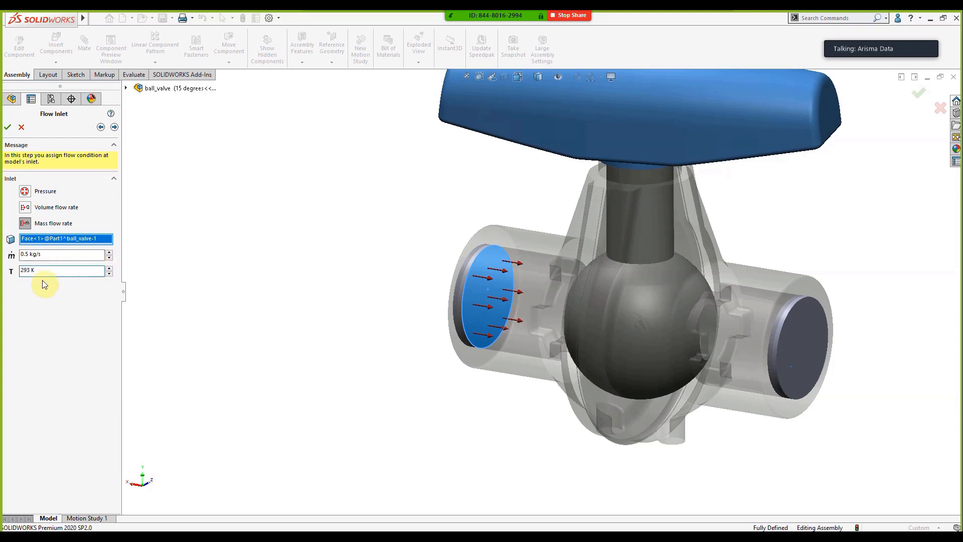
click(114, 128)
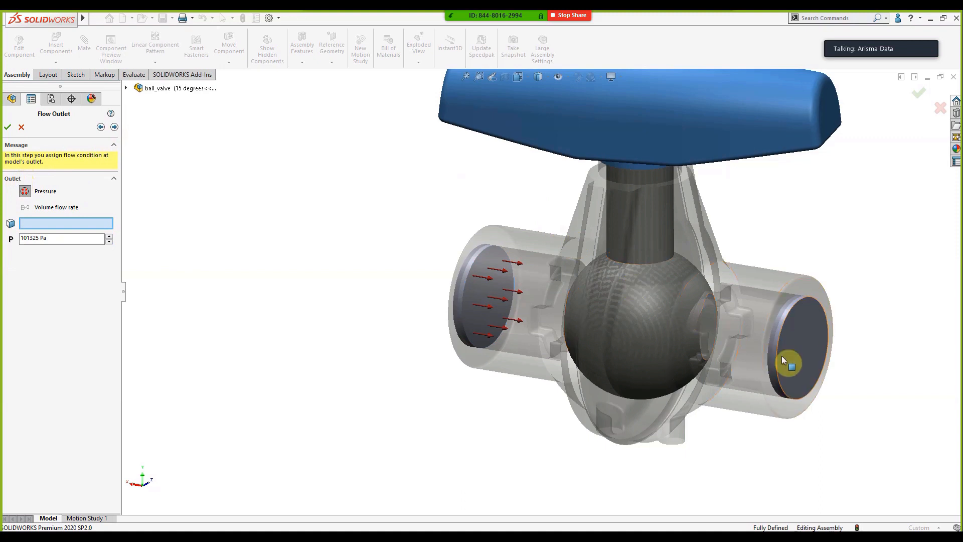
- Assign the inner face of the Part2 lid as the flow outlet, keeping the pressure condition at 101325 Pa
middle_drag(782, 356, 842, 323)
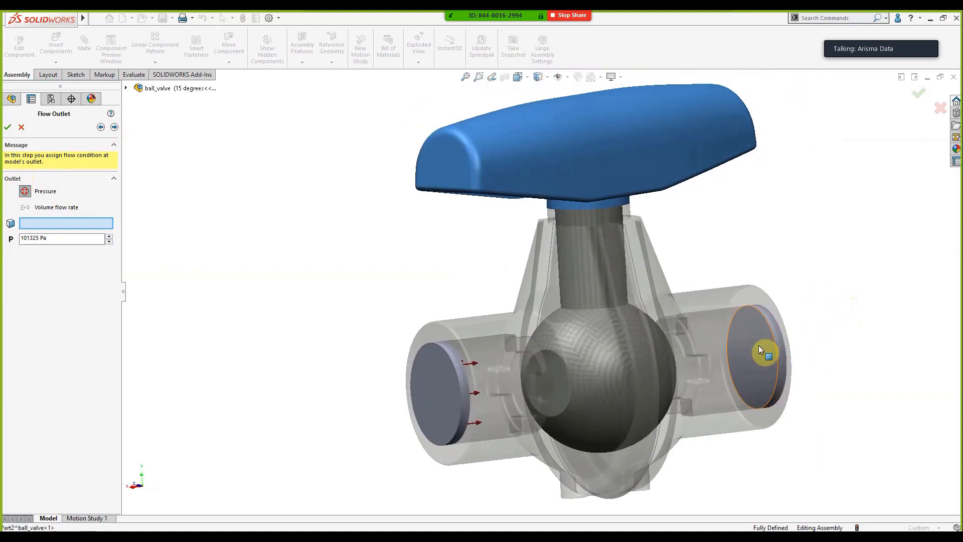
click(759, 345)
mouse_move(757, 347)
middle_down()
mouse_move(724, 353)
mouse_move(756, 366)
mouse_move(779, 359)
mouse_move(744, 348)
middle_up()
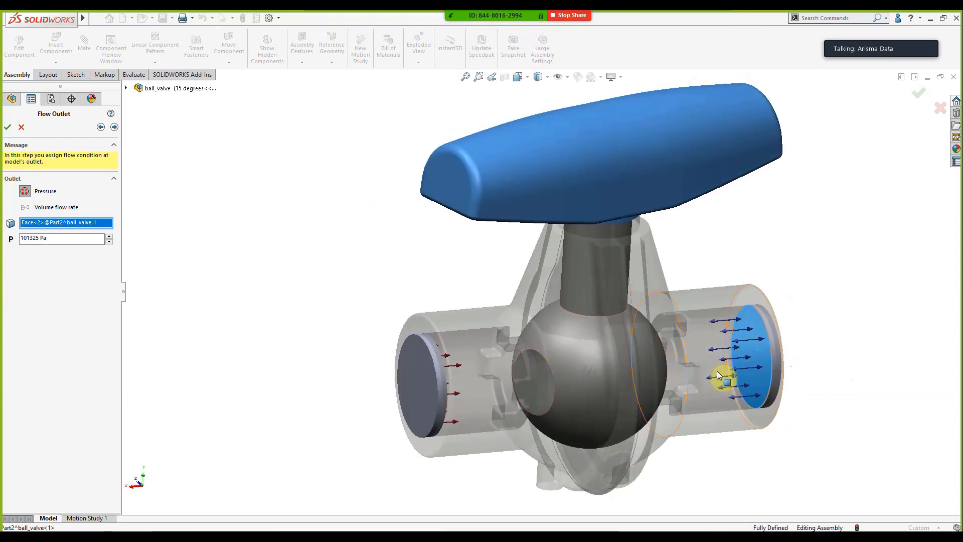
scroll(713, 333, up, 3)
scroll(725, 328, down, 2)
scroll(731, 308, down, 3)
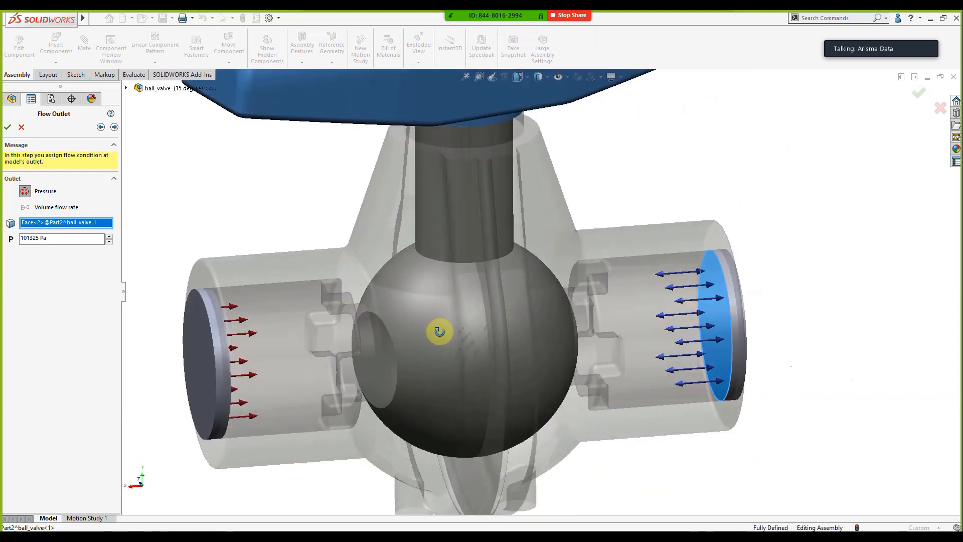
middle_drag(307, 331, 450, 312)
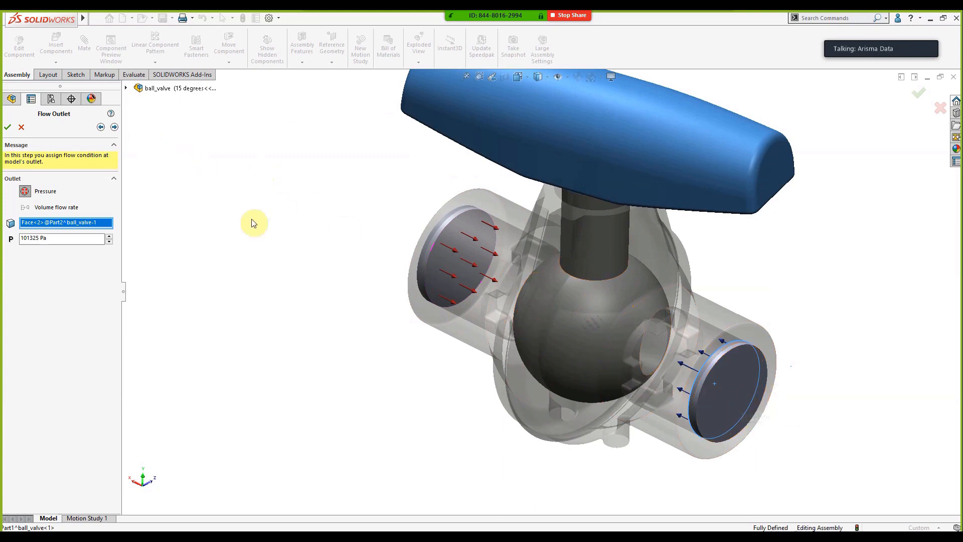
- Advance to the solve stage and start the FloXpress calculation
click(114, 127)
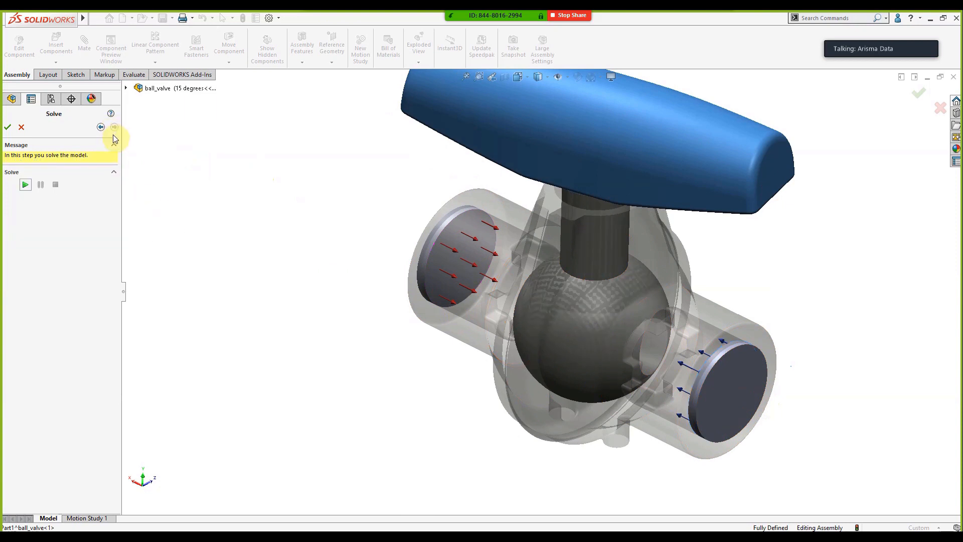
click(25, 185)
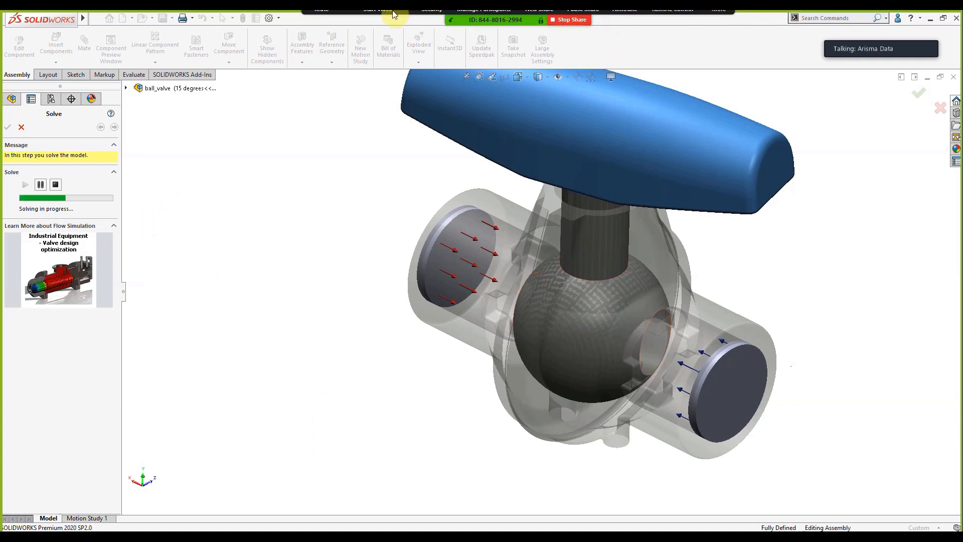
- Open the Zoom meeting's participant list, look through it from end to end, and minimize it
mouse_move(394, 14)
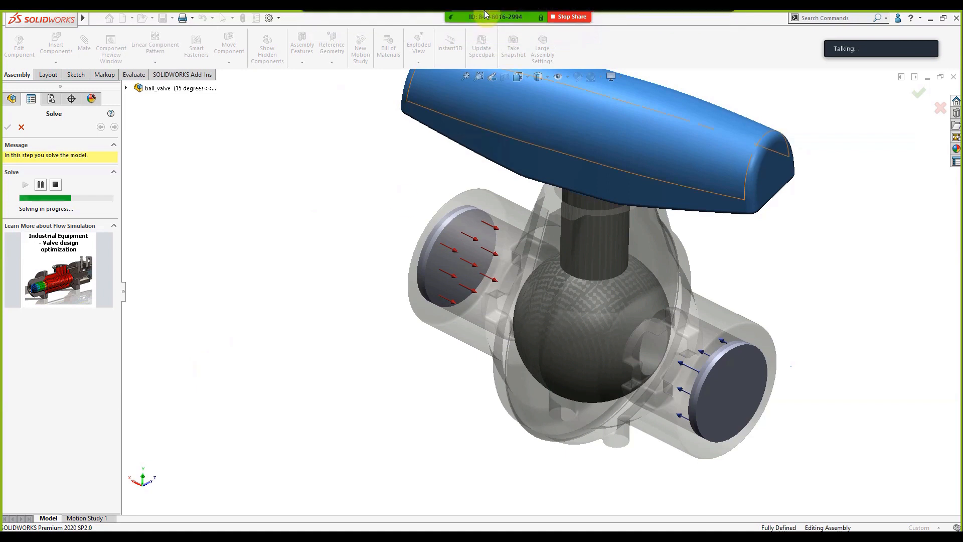
click(484, 26)
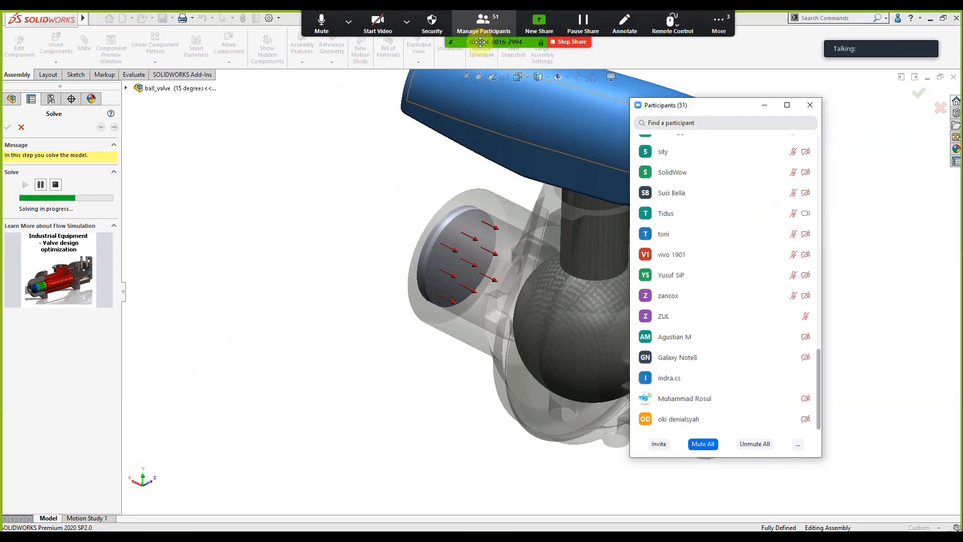
scroll(710, 250, up, 10)
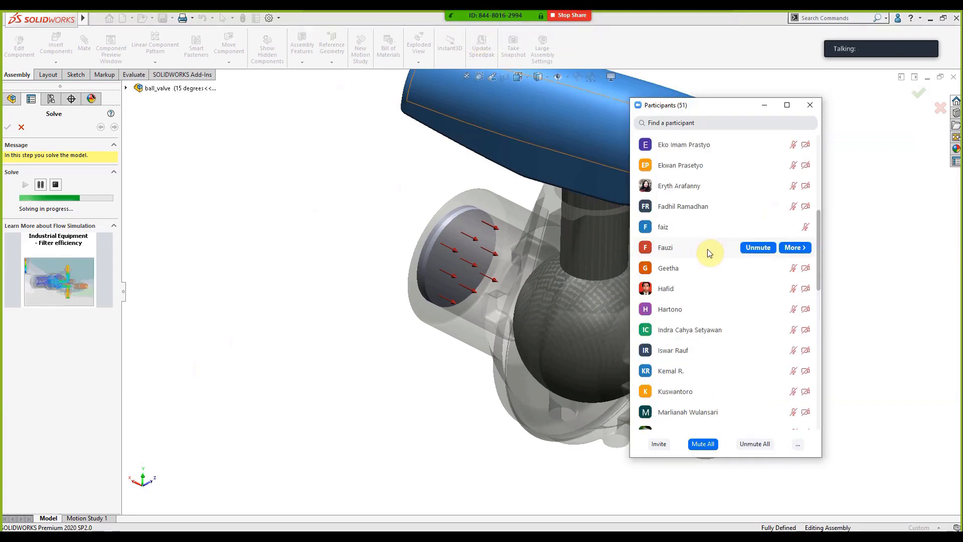
scroll(709, 252, up, 3)
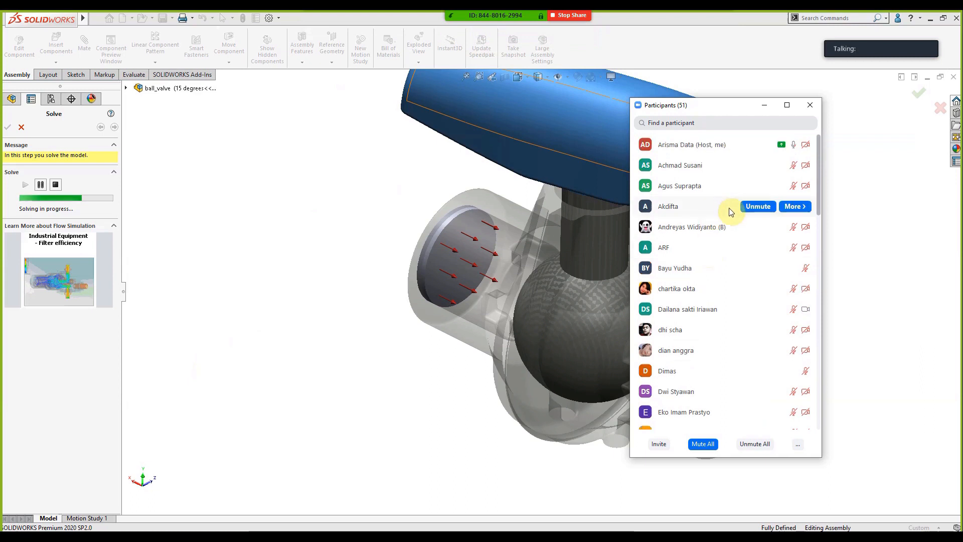
scroll(728, 236, down, 1)
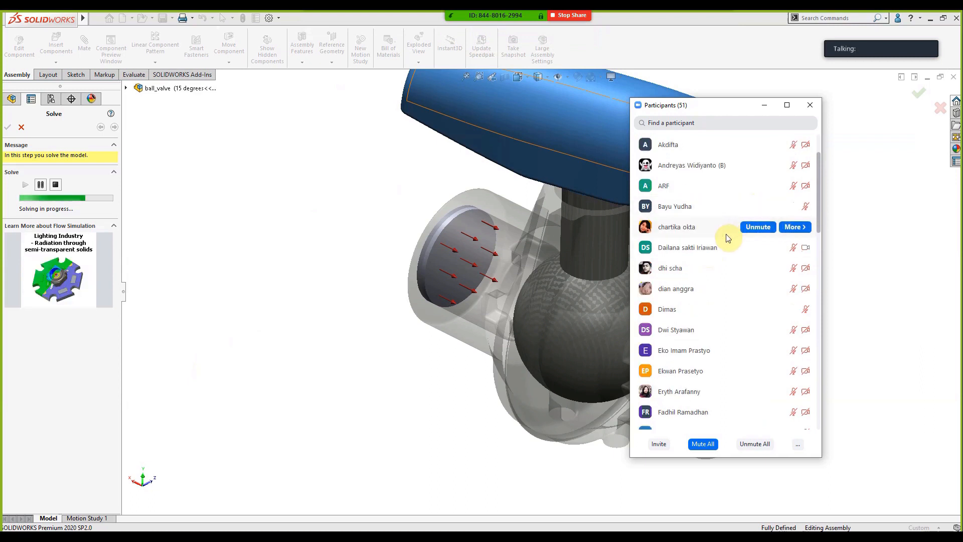
scroll(727, 238, up, 2)
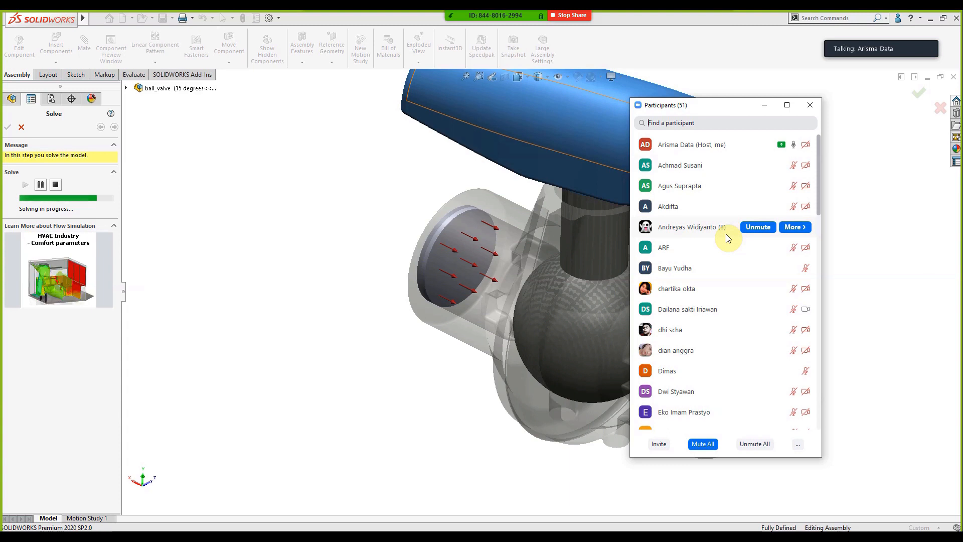
click(766, 106)
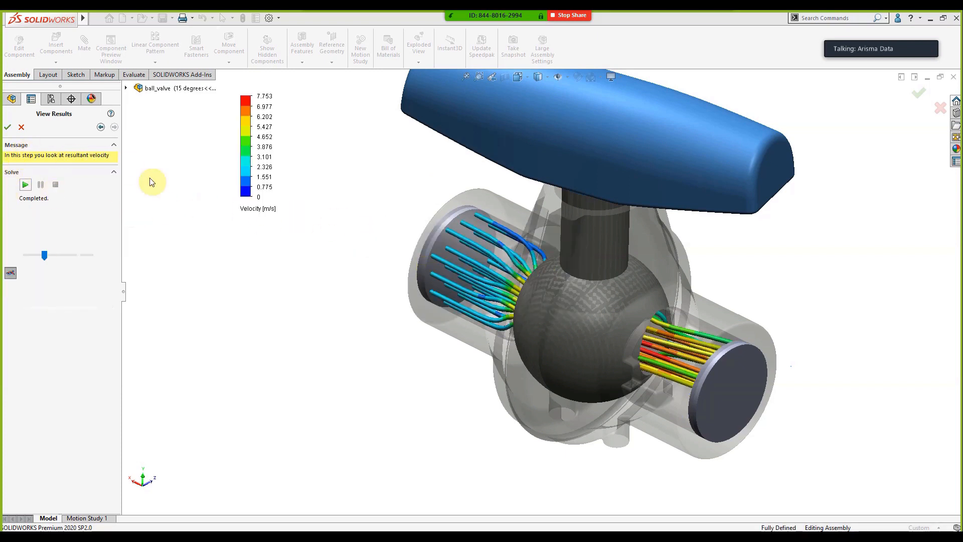
- Expand the assembly's component tree and hide the Ball<1> component in the velocity trajectory results
middle_drag(606, 277, 585, 287)
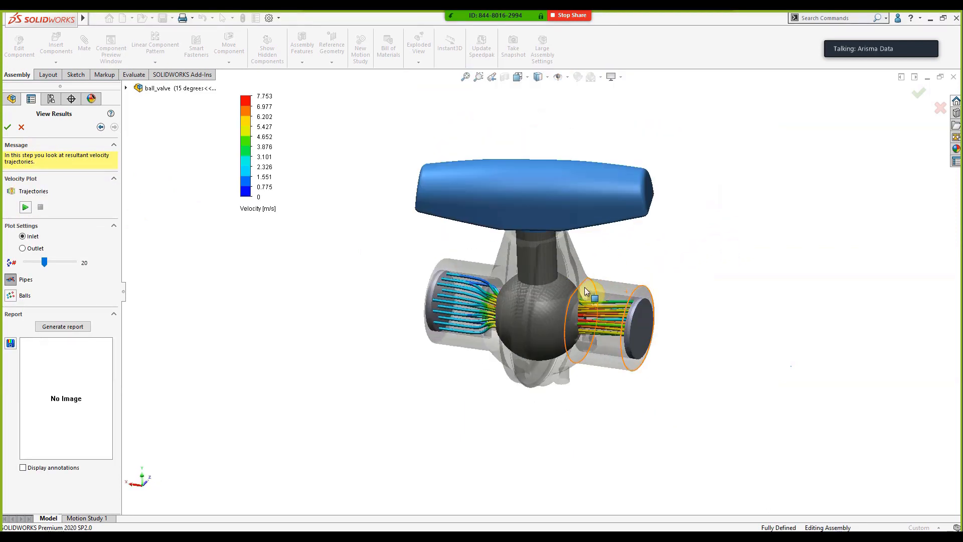
click(126, 88)
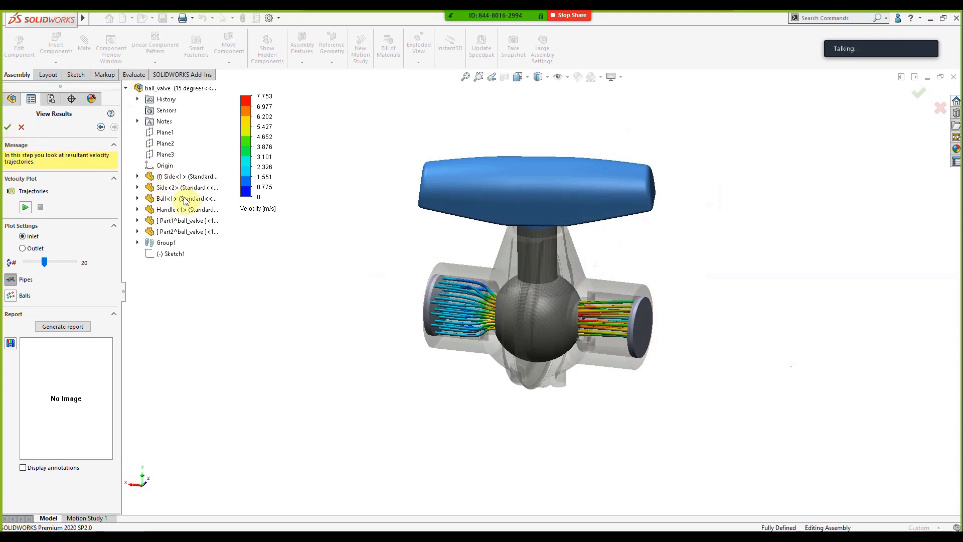
scroll(543, 221, up, 1)
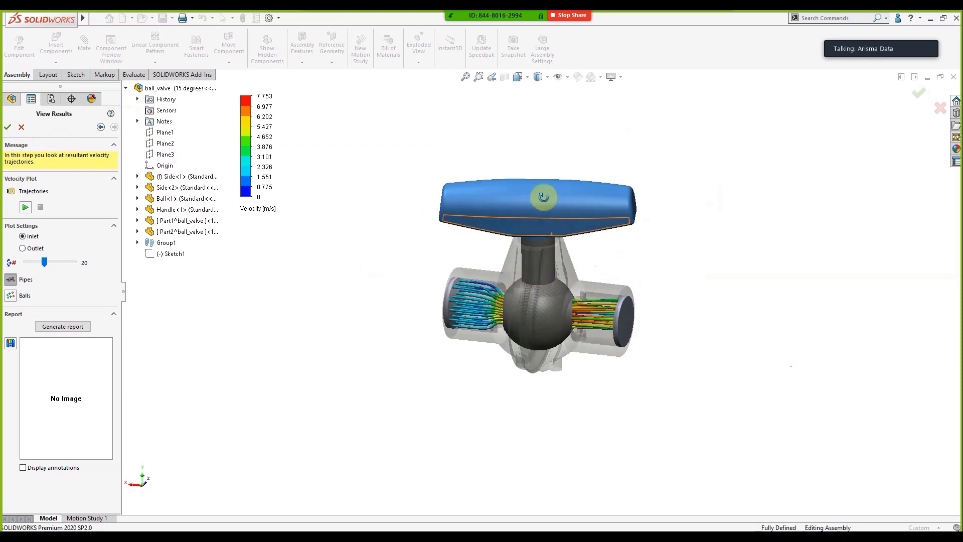
middle_drag(536, 192, 534, 167)
scroll(533, 210, down, 7)
click(535, 296)
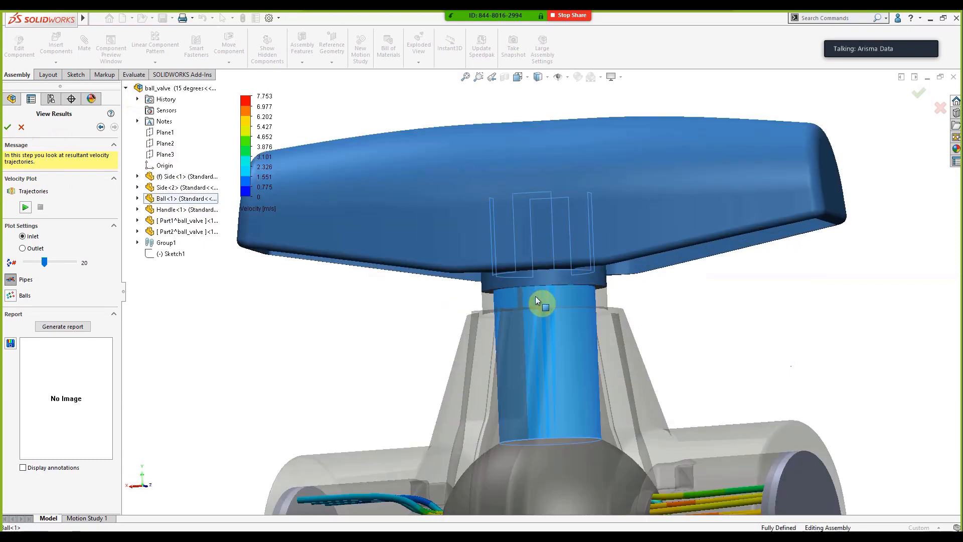
scroll(574, 354, up, 5)
click(552, 419)
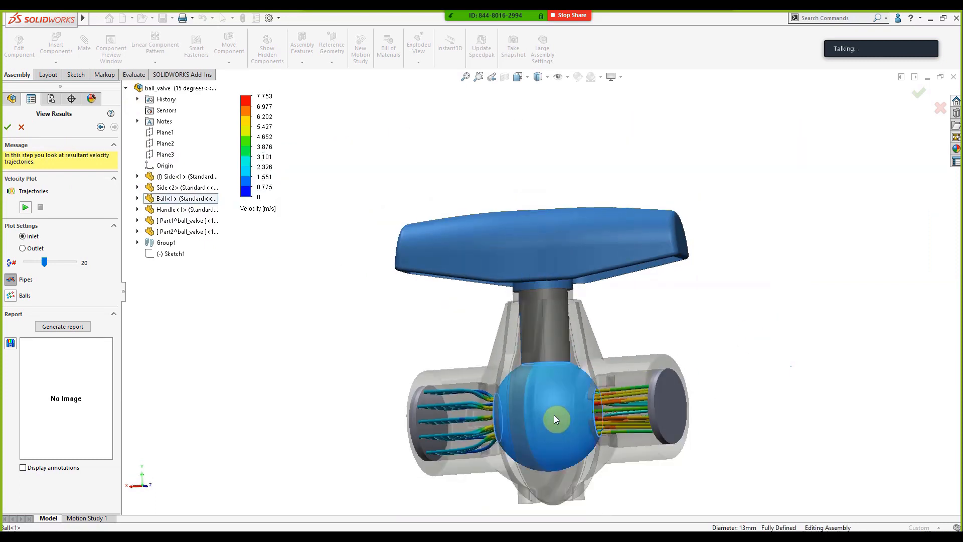
right_click(562, 404)
key(Escape)
scroll(685, 342, up, 3)
middle_drag(624, 333, 664, 313)
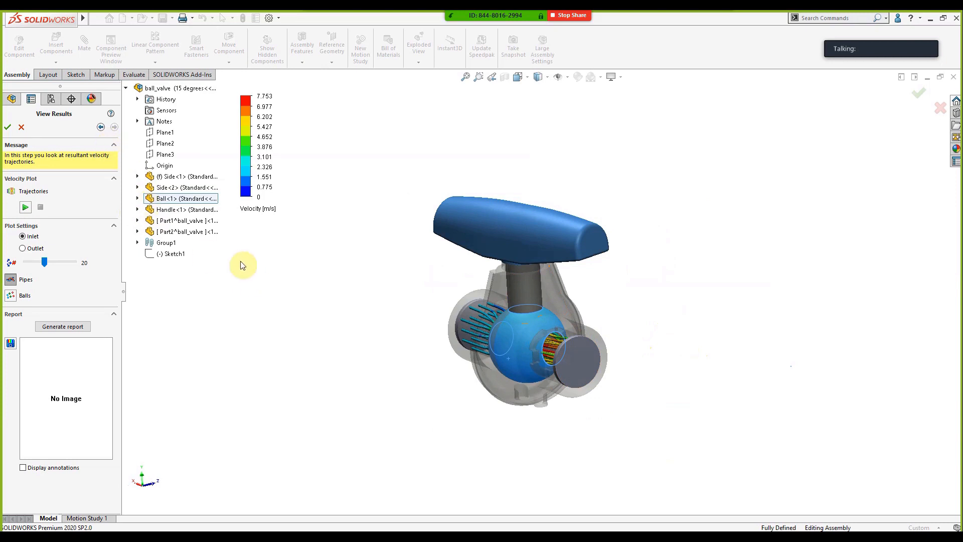
right_click(176, 201)
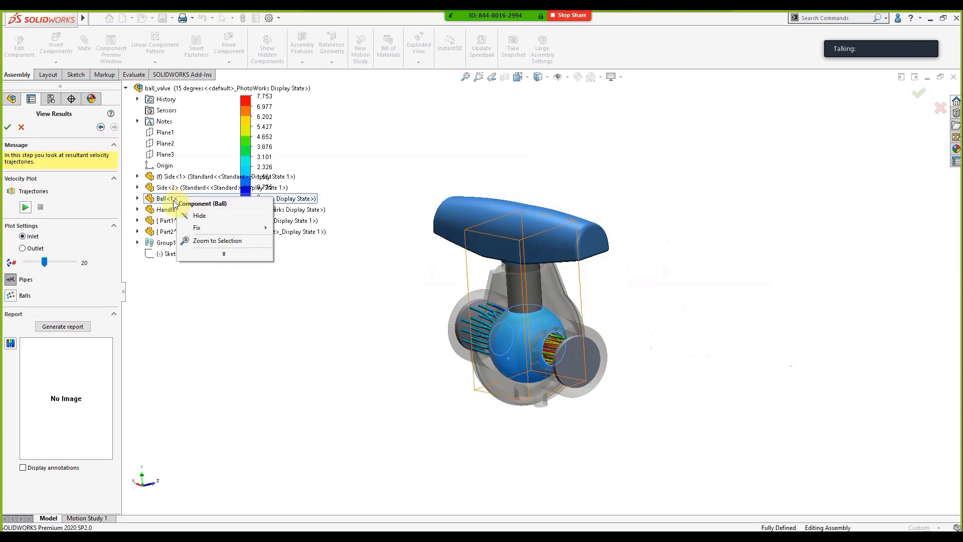
click(199, 215)
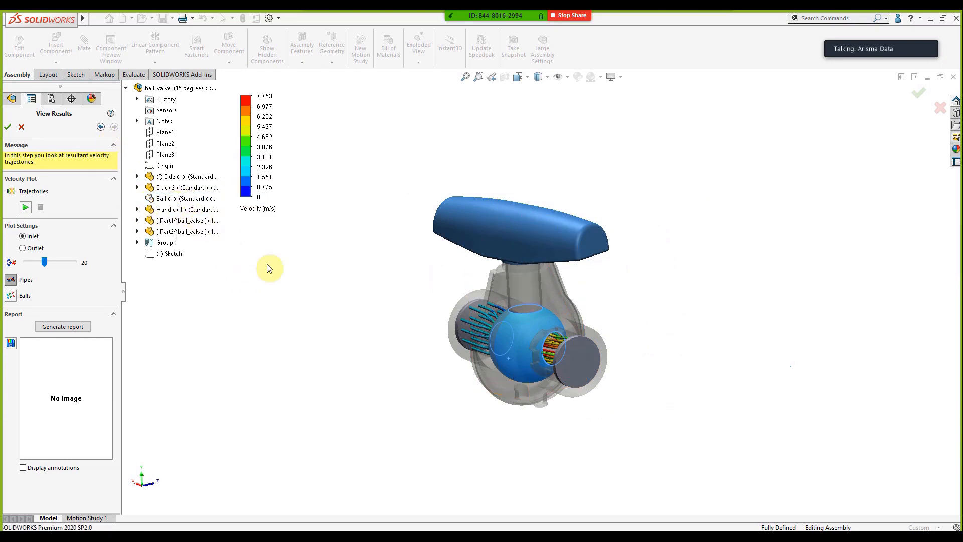
- Hide the Side<2> component to expose the velocity trajectories at the inlet lid
right_click(174, 211)
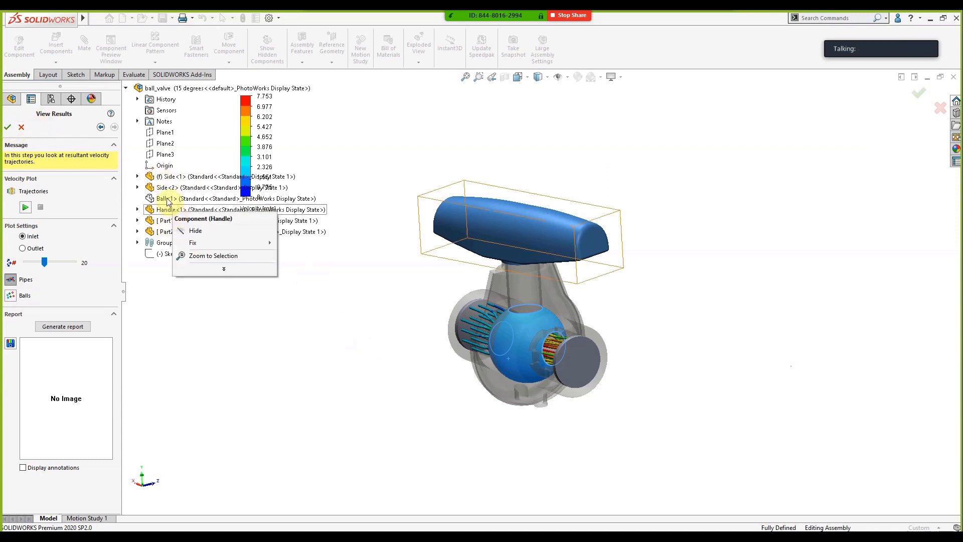
right_click(167, 189)
right_click(167, 189)
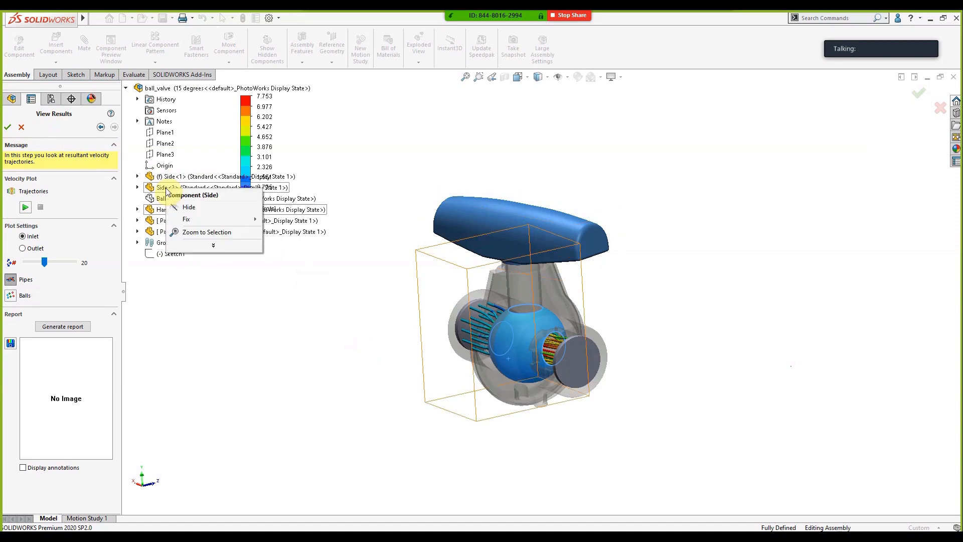
click(186, 207)
middle_drag(418, 271, 443, 291)
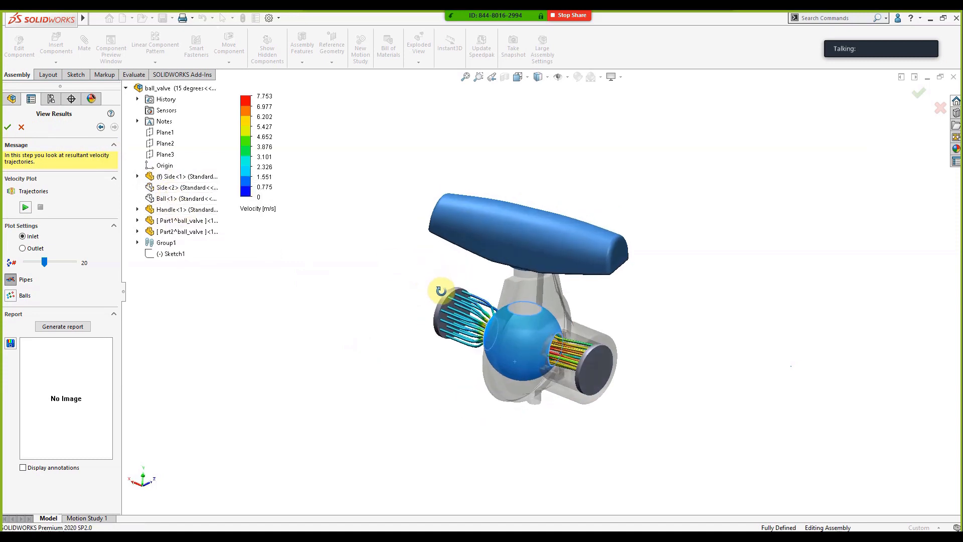
- Hide the Side<1> component, examine the trajectories between both lids from the opposite side, and show the component again
right_click(174, 213)
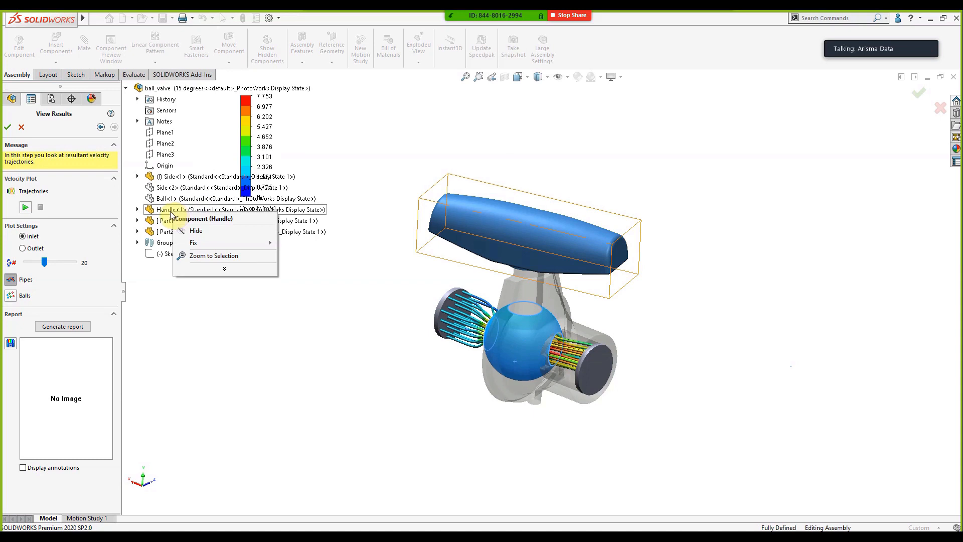
right_click(164, 222)
right_click(170, 181)
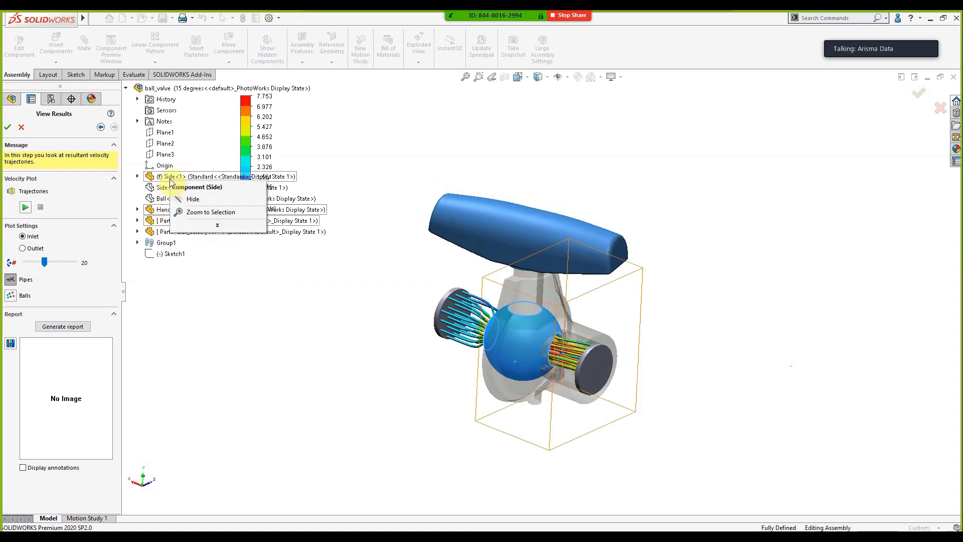
click(191, 199)
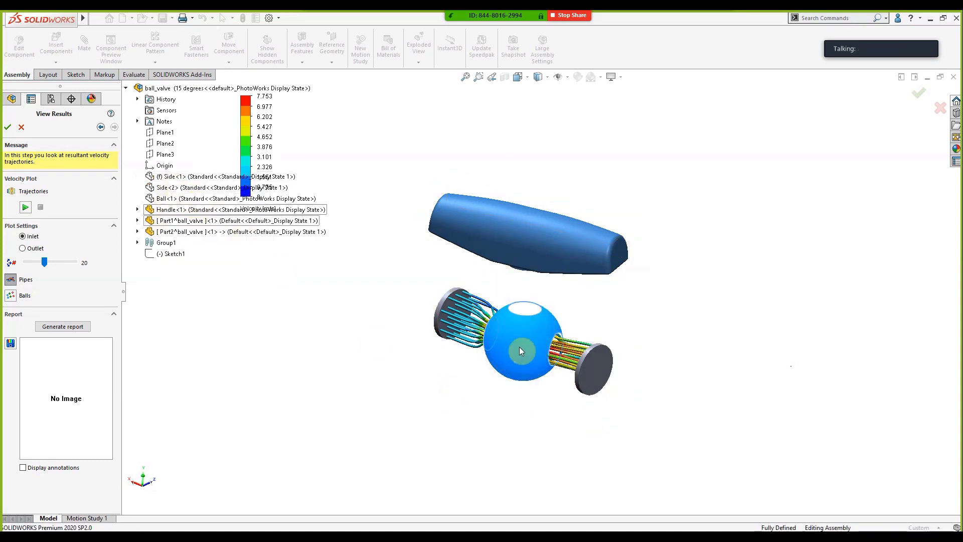
middle_drag(525, 348, 577, 365)
right_click(163, 179)
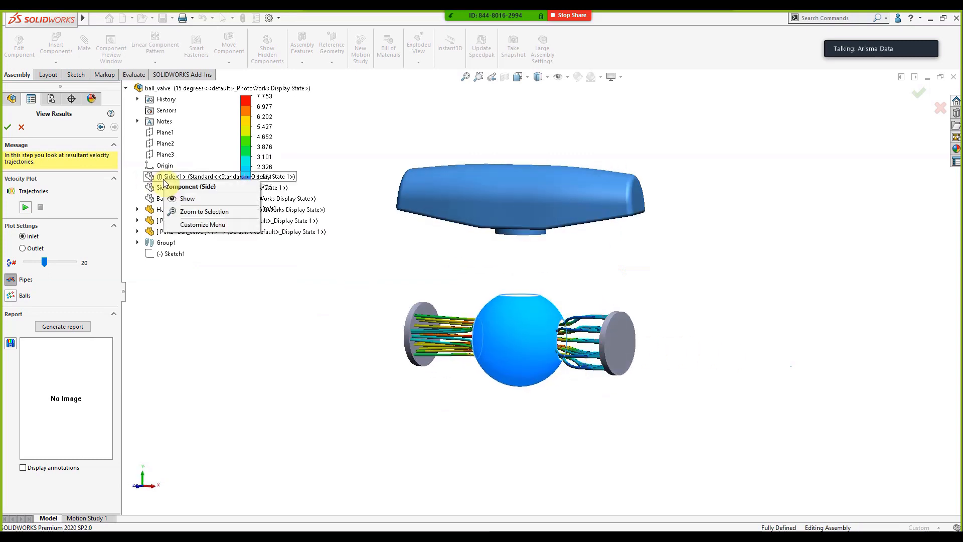
click(189, 198)
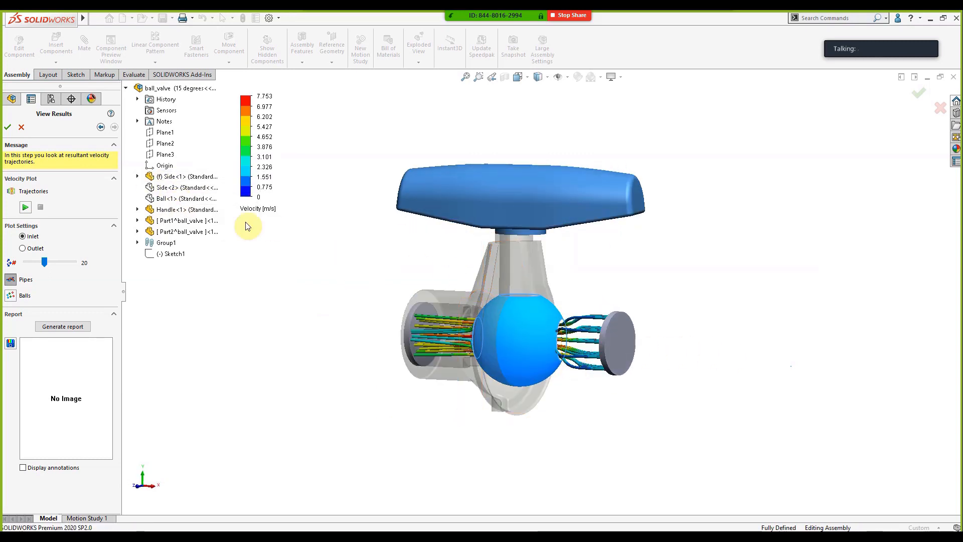
- Show the Side<2> component again and compare the velocity trajectories displayed as balls and as pipes
right_click(183, 187)
click(197, 205)
middle_drag(416, 279, 553, 383)
scroll(538, 347, down, 3)
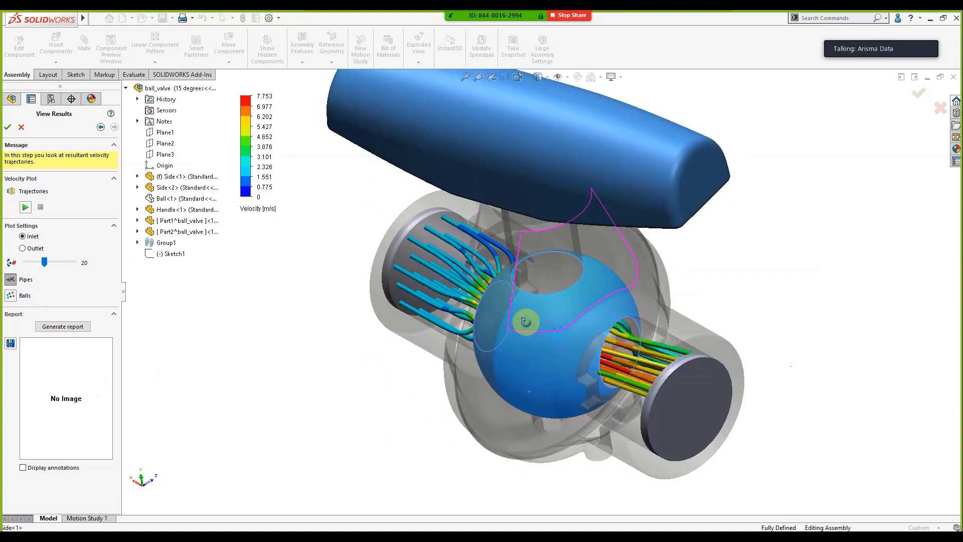
click(19, 297)
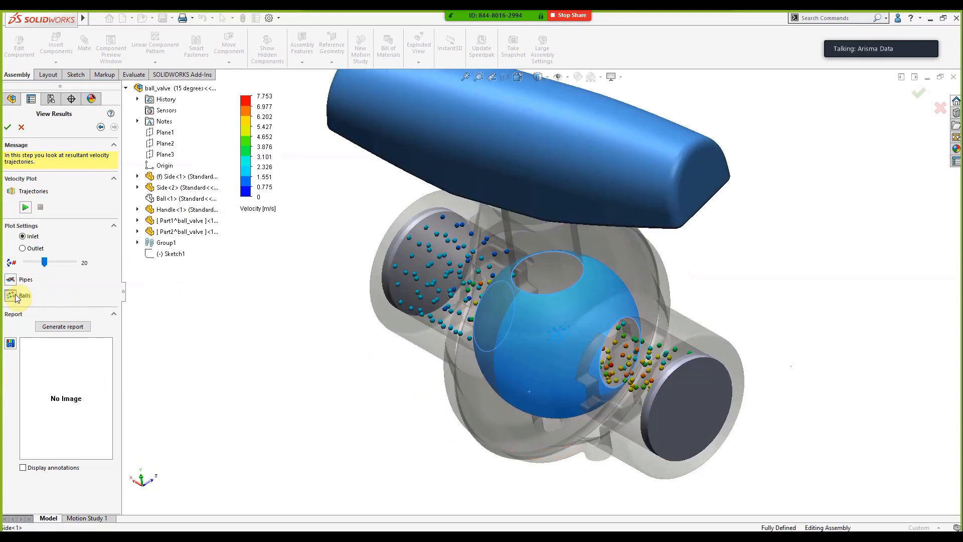
click(10, 281)
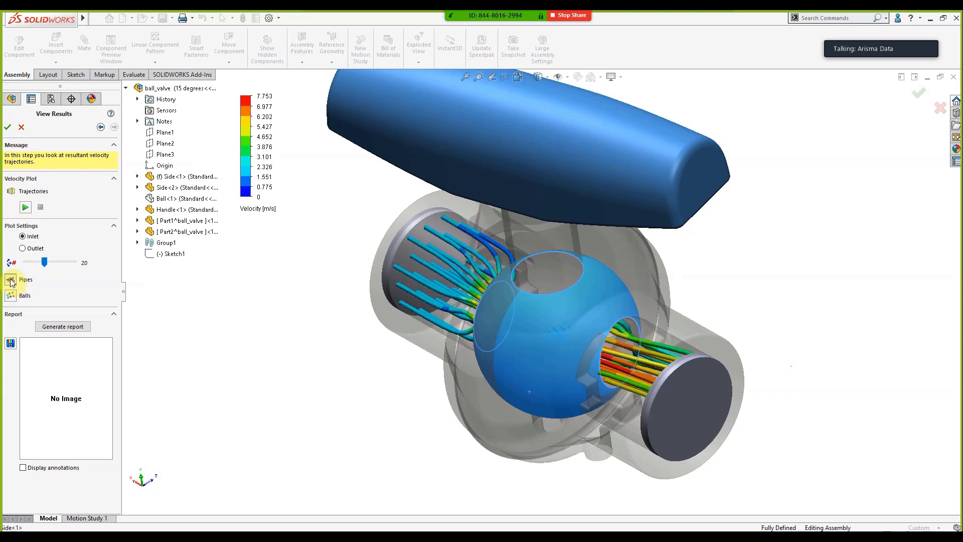
- Play the pipe trajectory animation through the valve and move the velocity legend clear of the component tree, closer to the model
click(25, 207)
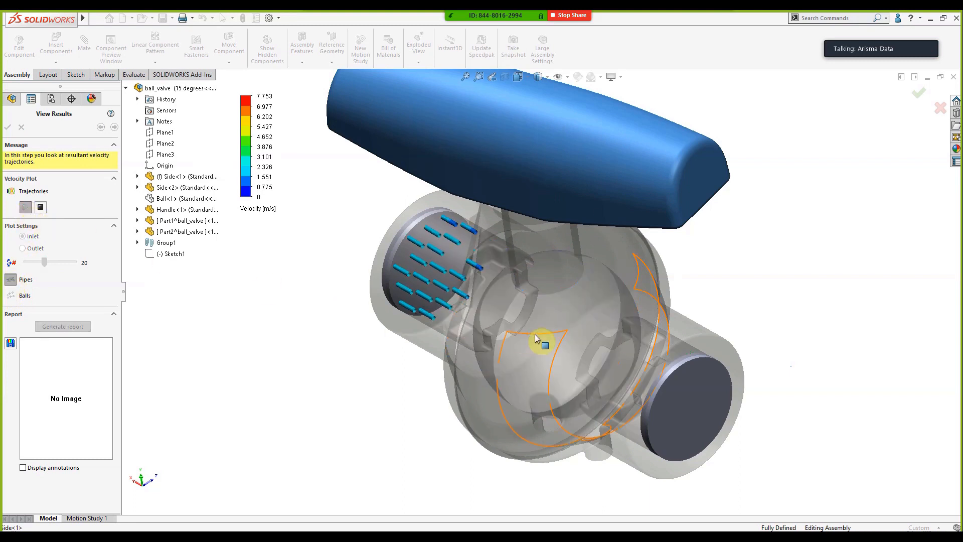
middle_drag(535, 338, 548, 299)
scroll(542, 297, up, 3)
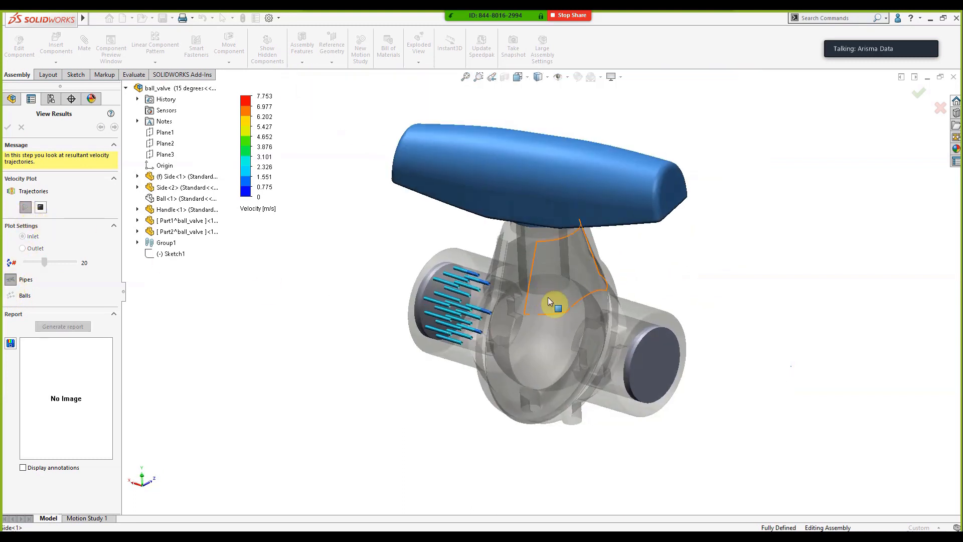
scroll(548, 295, down, 2)
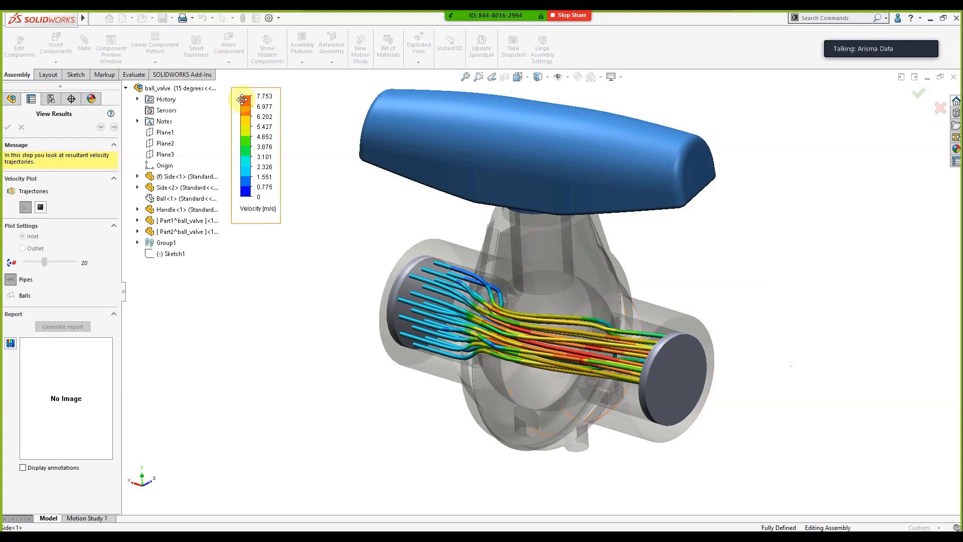
drag(253, 120, 270, 165)
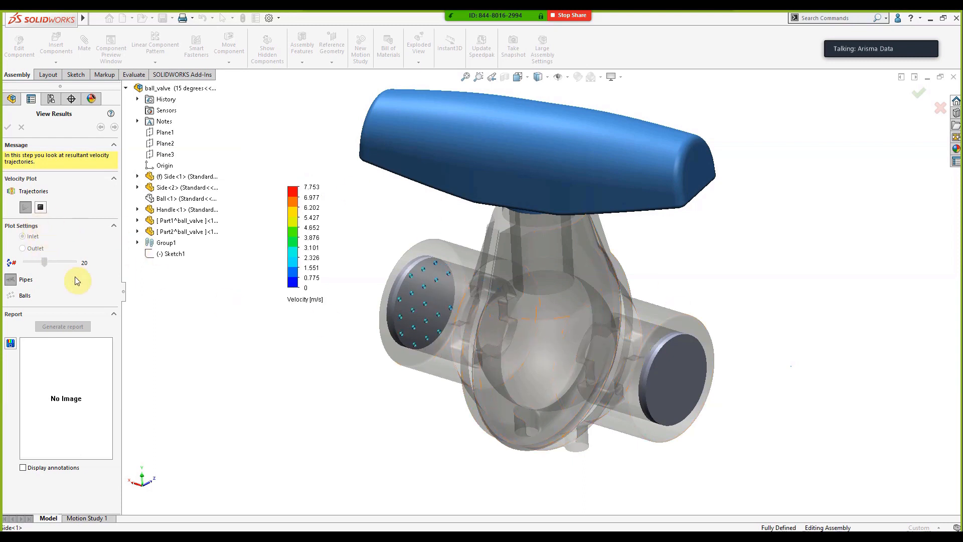
- Stop the animation, change the trajectories to balls, and play the flow to examine it from inlet to outlet
click(41, 207)
click(11, 296)
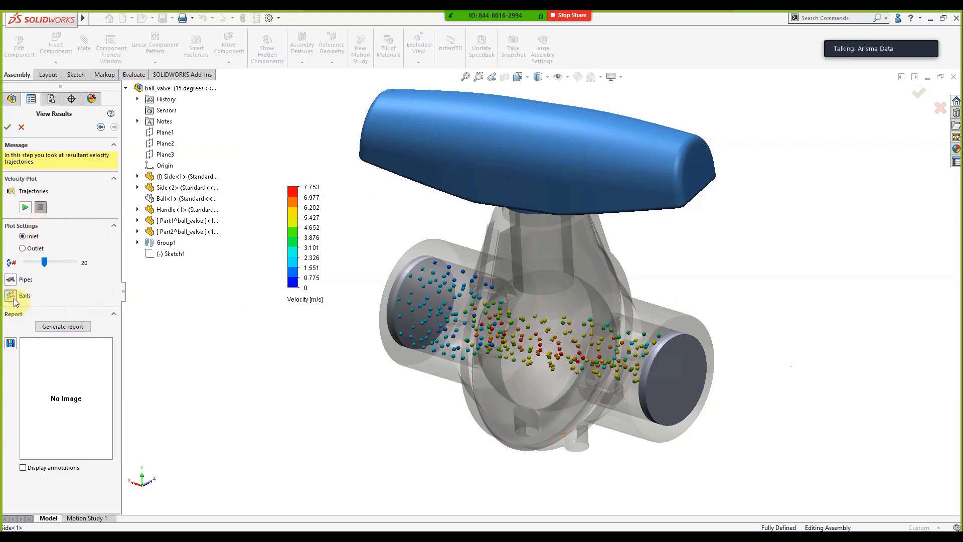
click(25, 208)
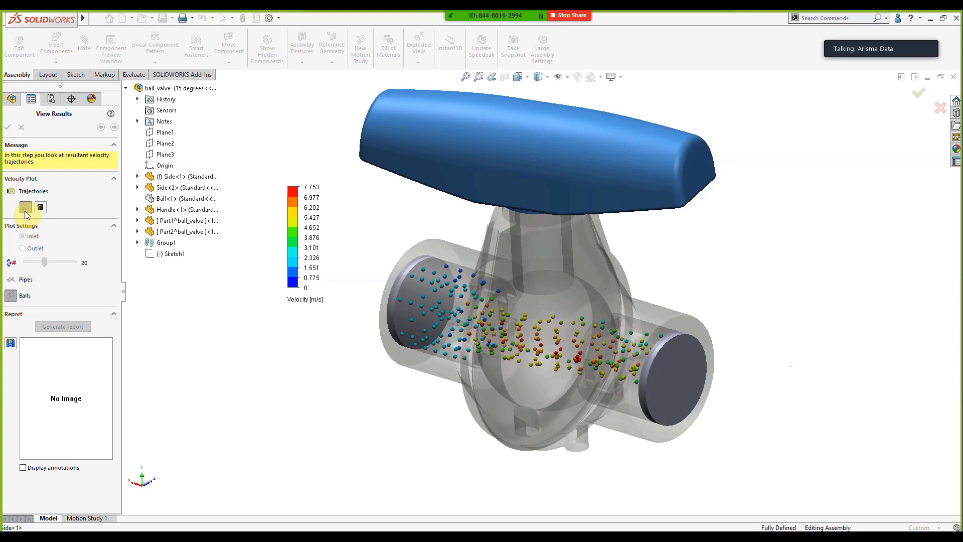
scroll(402, 312, down, 3)
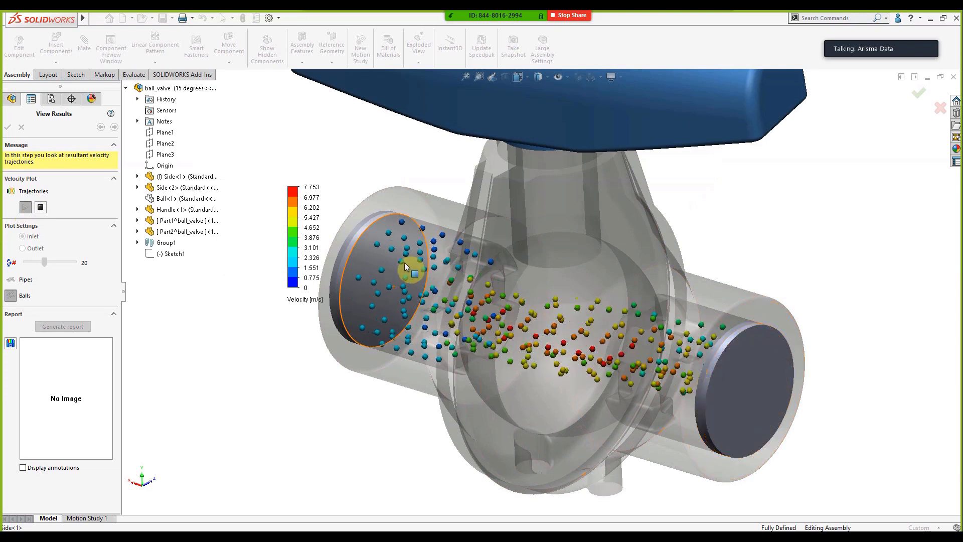
scroll(652, 281, up, 5)
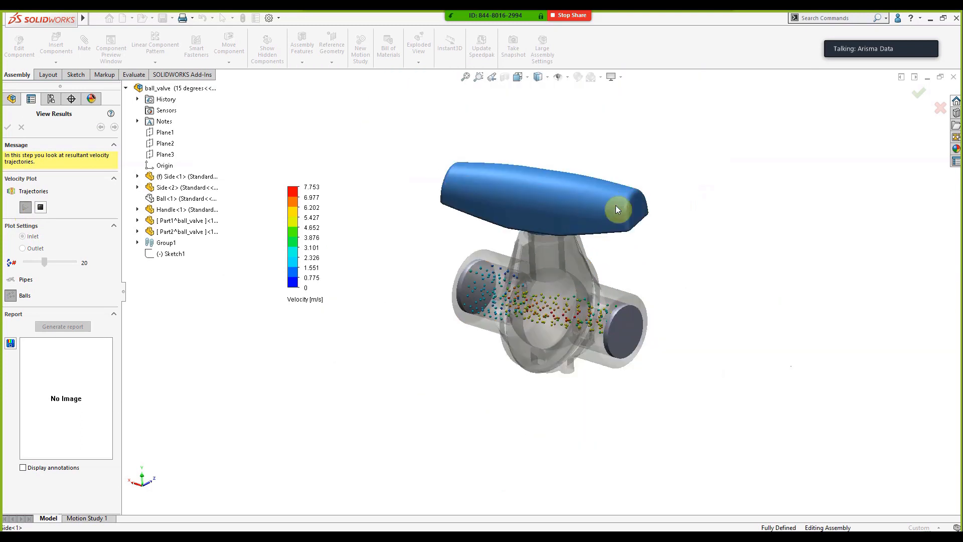
scroll(615, 205, down, 1)
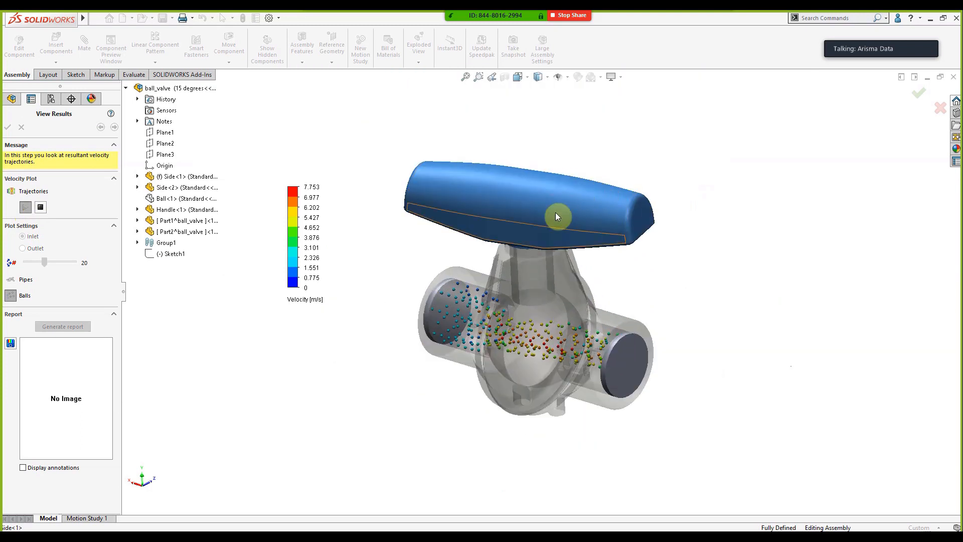
- Stop the ball animation and set the number of inlet trajectories to 36
click(40, 207)
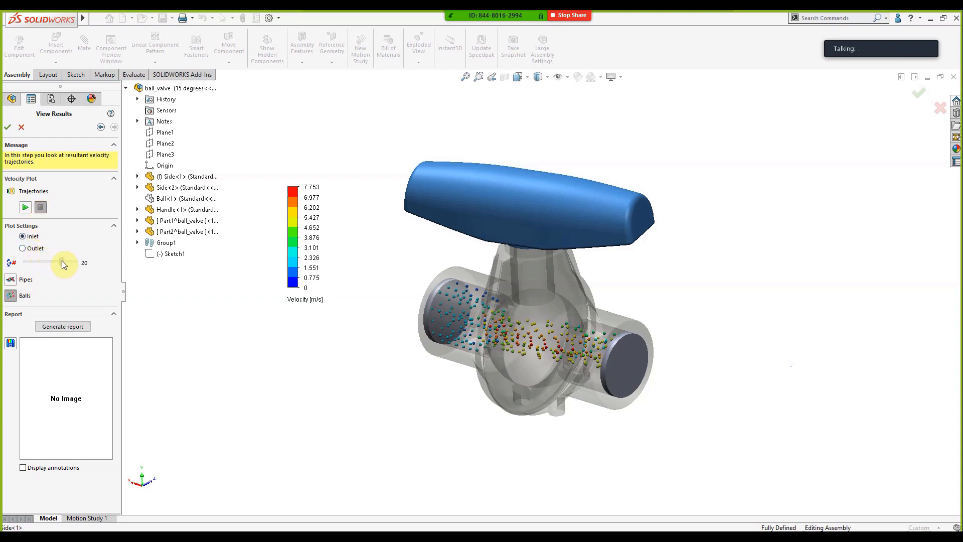
mouse_move(58, 263)
mouse_down()
mouse_move(71, 265)
mouse_move(48, 263)
mouse_move(59, 267)
mouse_up()
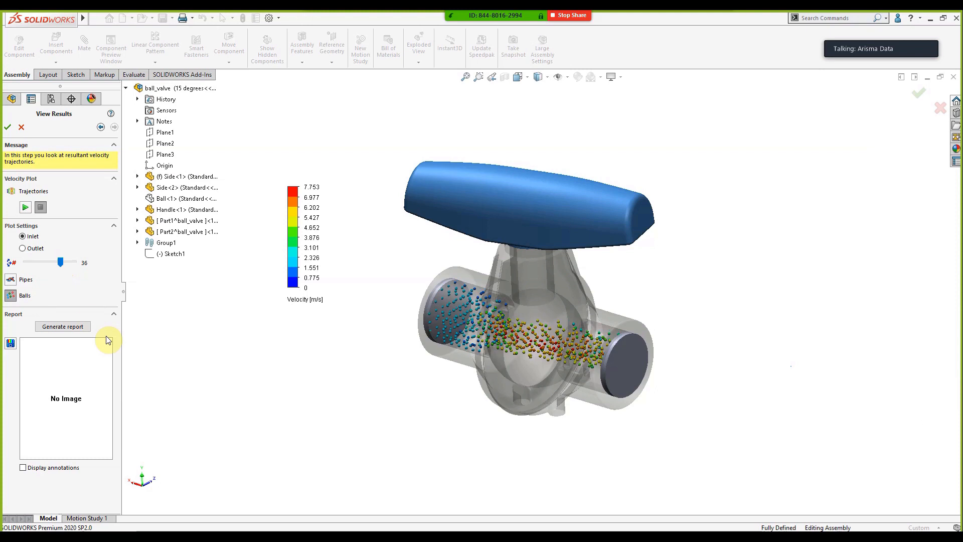
- Snap images of the flow for the report, one with the trajectories as balls and one as pipes
scroll(602, 312, down, 2)
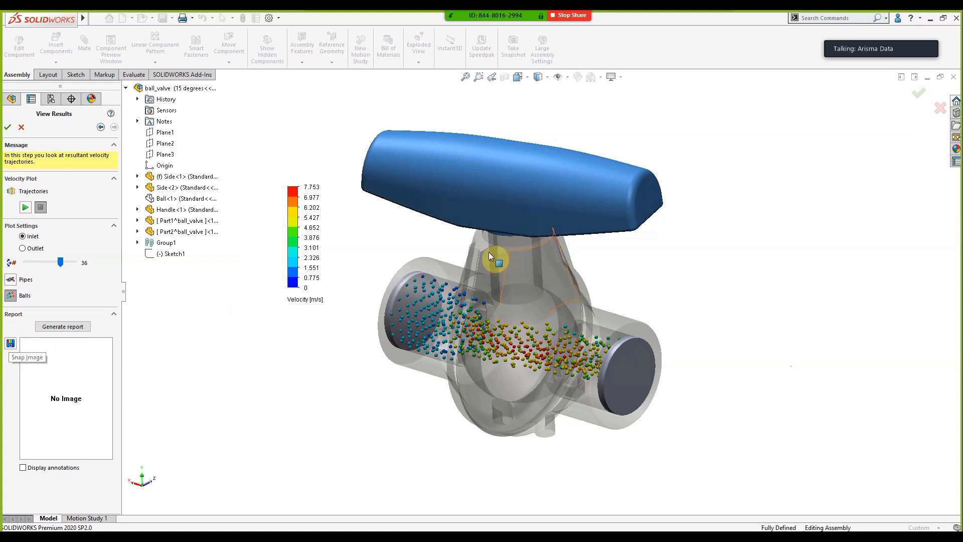
middle_drag(494, 260, 494, 281)
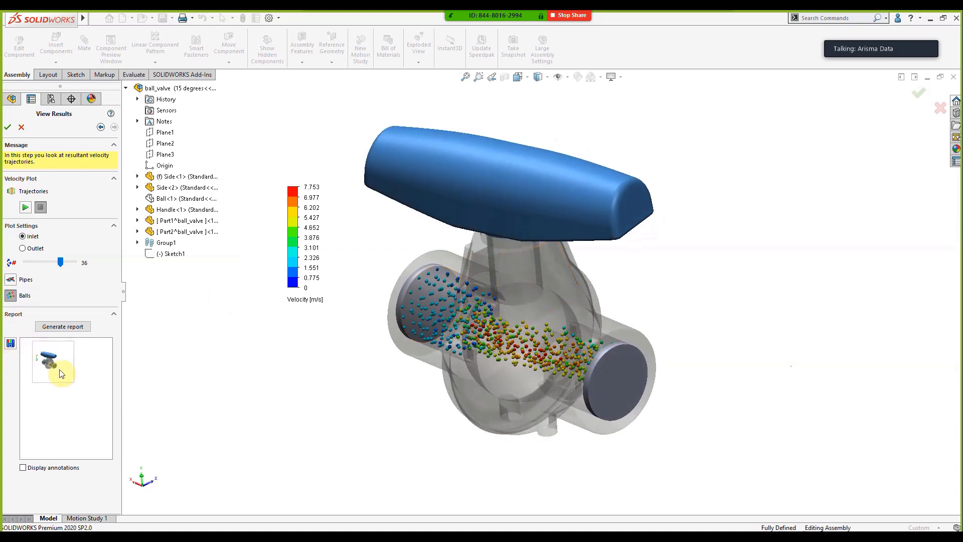
click(12, 279)
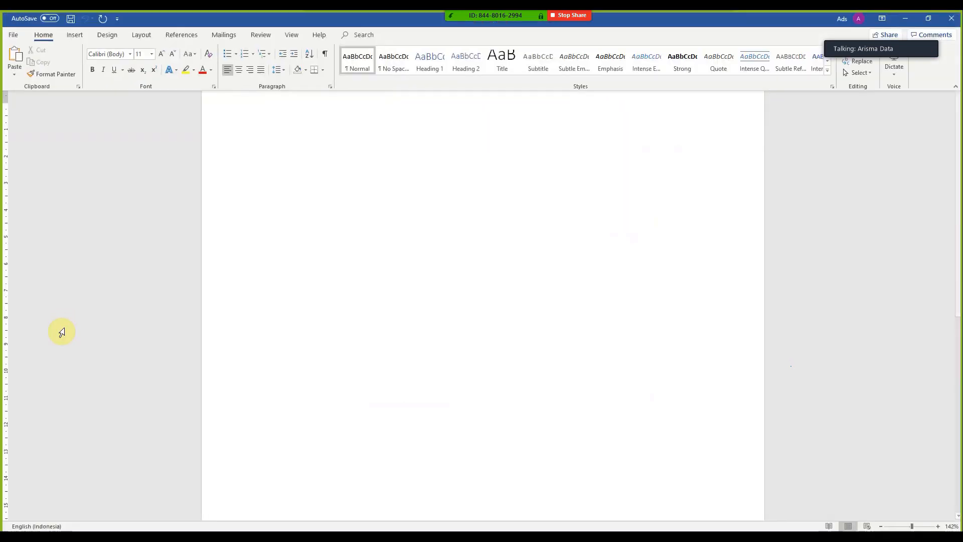
- Generate the FloXpress report and bring its beginning into view in Word
scroll(372, 258, down, 6)
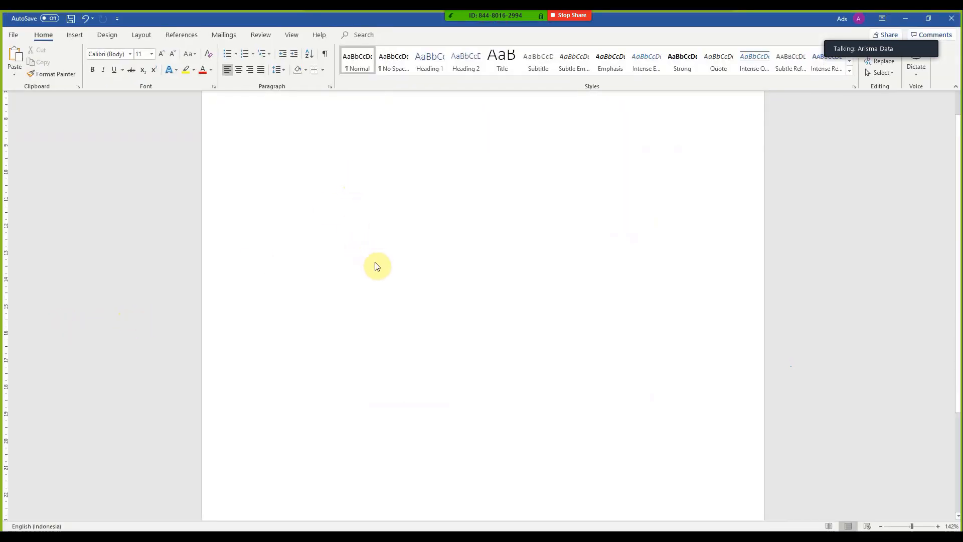
click(321, 534)
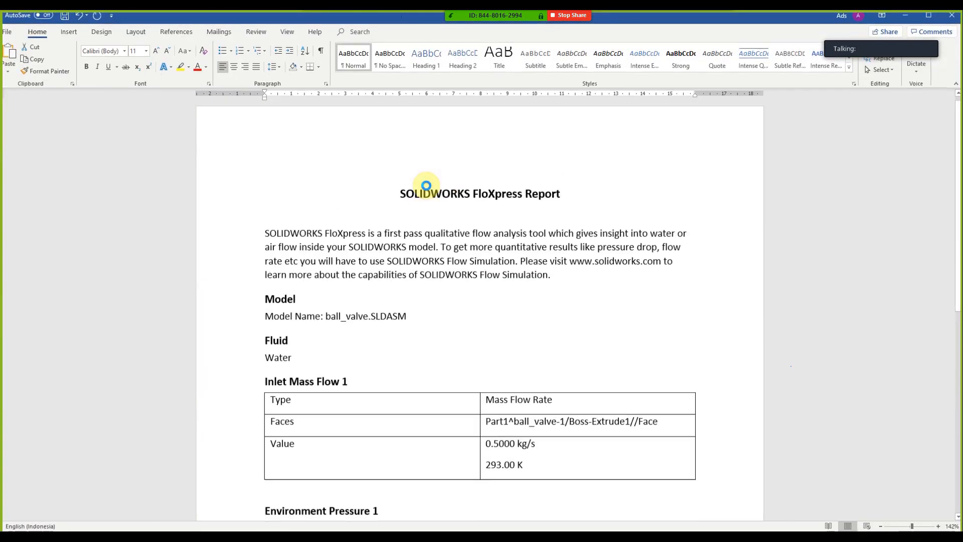
scroll(471, 184, up, 14)
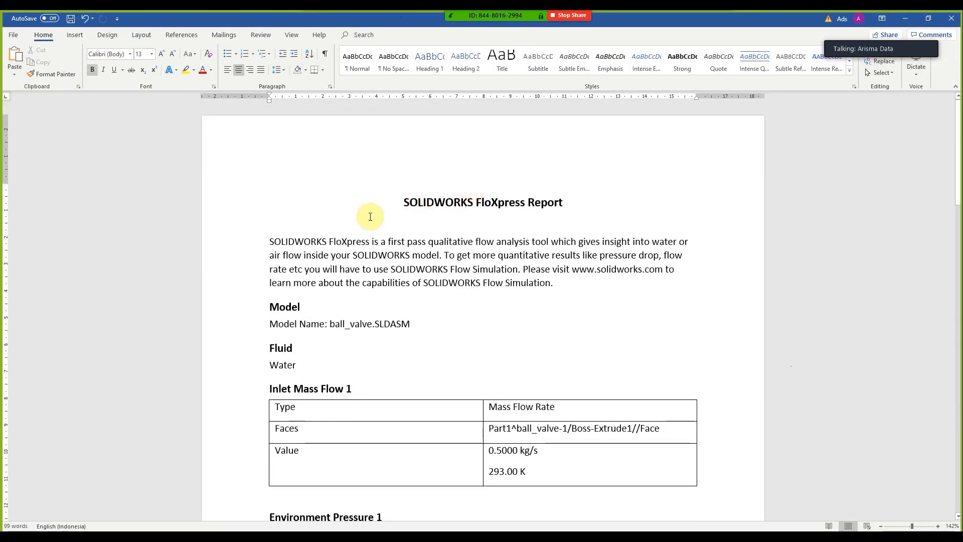
- Read the report's introduction, model, fluid, Inlet Mass Flow 1 and Environment Pressure 1 sections
drag(404, 203, 554, 303)
scroll(524, 289, down, 3)
scroll(524, 289, down, 3)
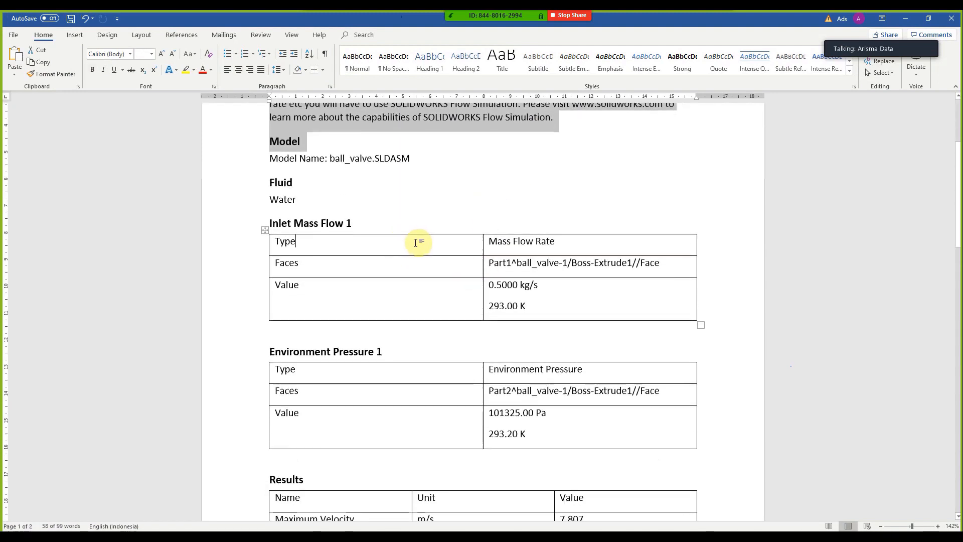
click(421, 242)
scroll(514, 261, down, 1)
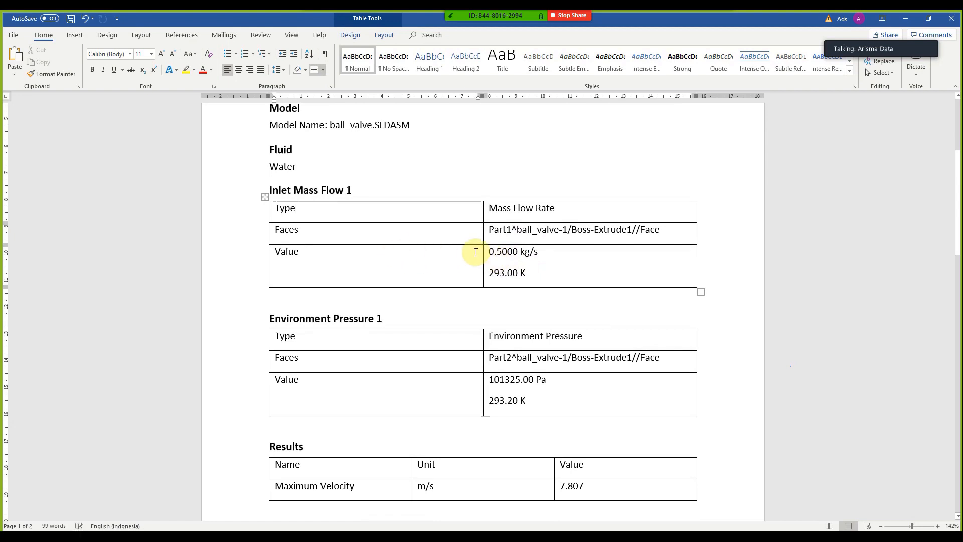
drag(549, 263, 507, 270)
- Examine the maximum velocity in the report's Results table and the two trajectory images on the second page
scroll(393, 266, down, 4)
scroll(472, 273, down, 2)
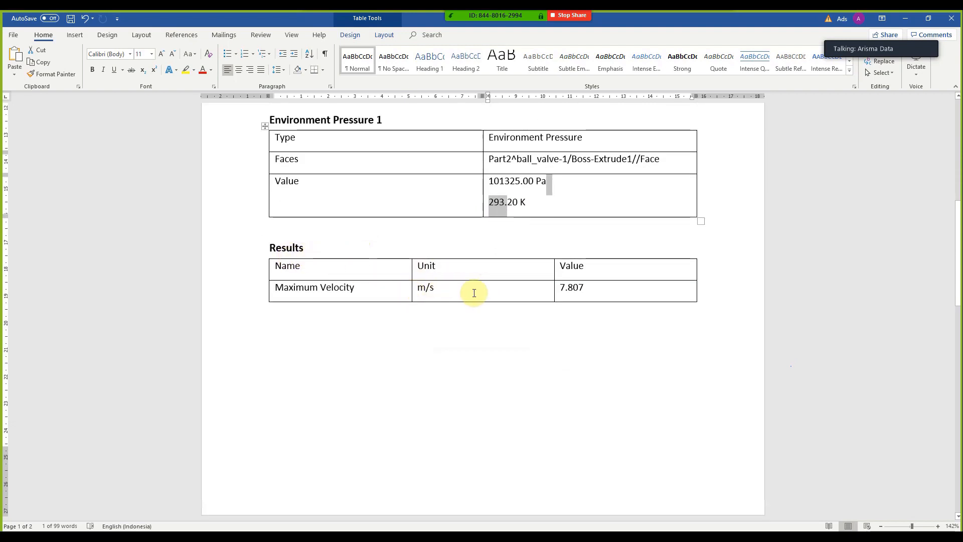
drag(592, 289, 561, 288)
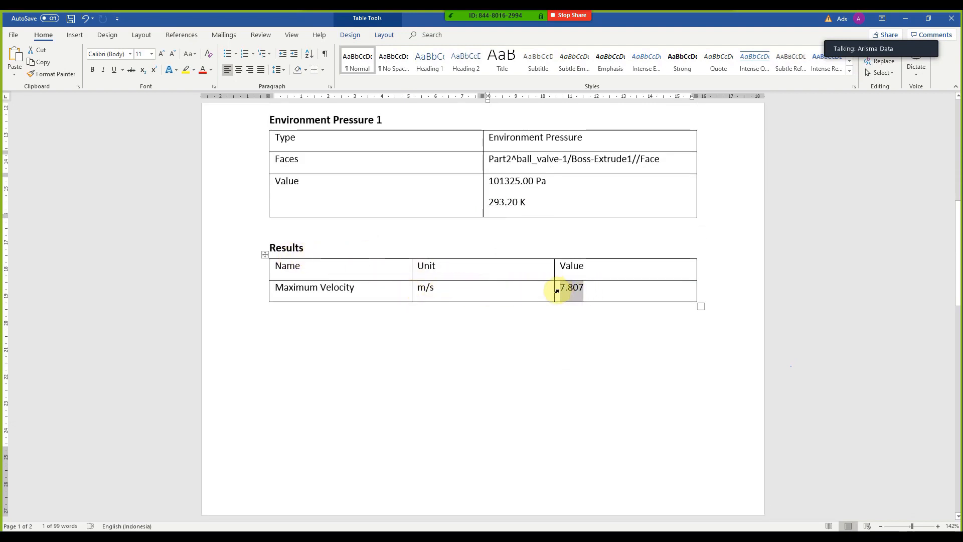
scroll(554, 296, down, 6)
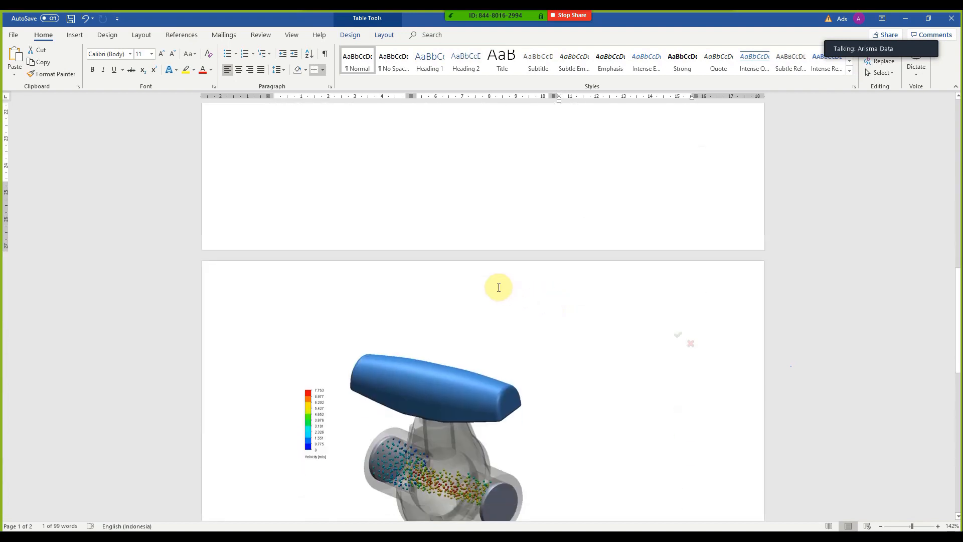
scroll(499, 287, down, 6)
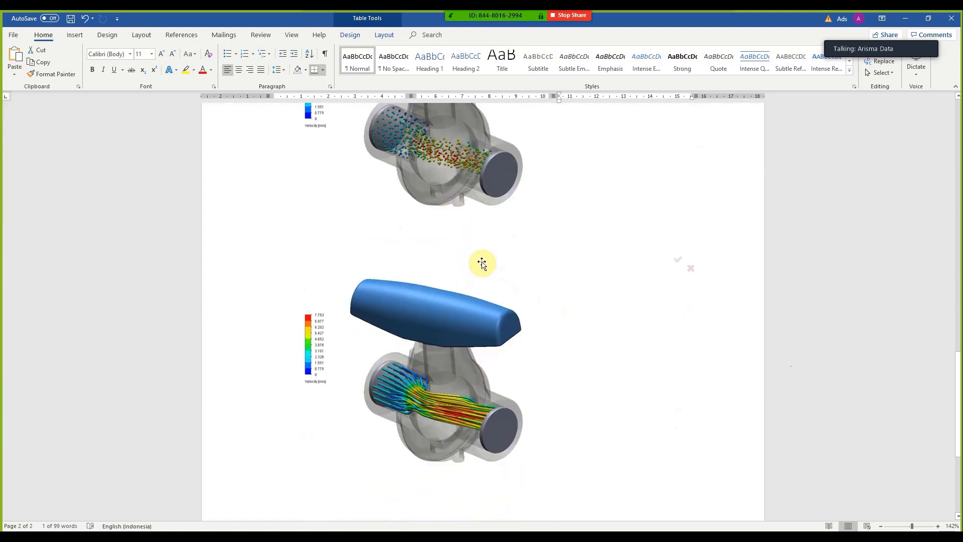
scroll(453, 286, up, 4)
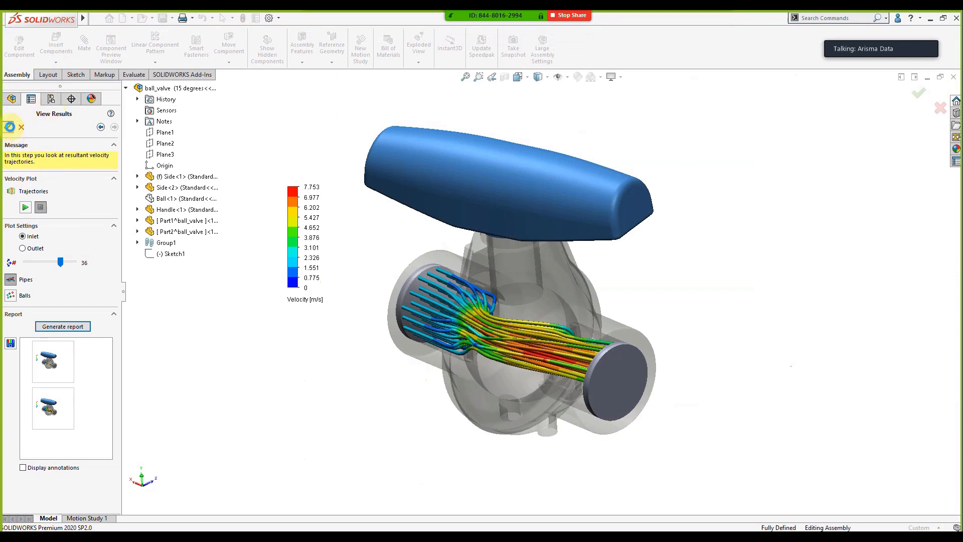
- Switch back to SOLIDWORKS, accept the flow results, and activate the ball_valve assembly's 33 degrees configuration
click(9, 127)
click(51, 98)
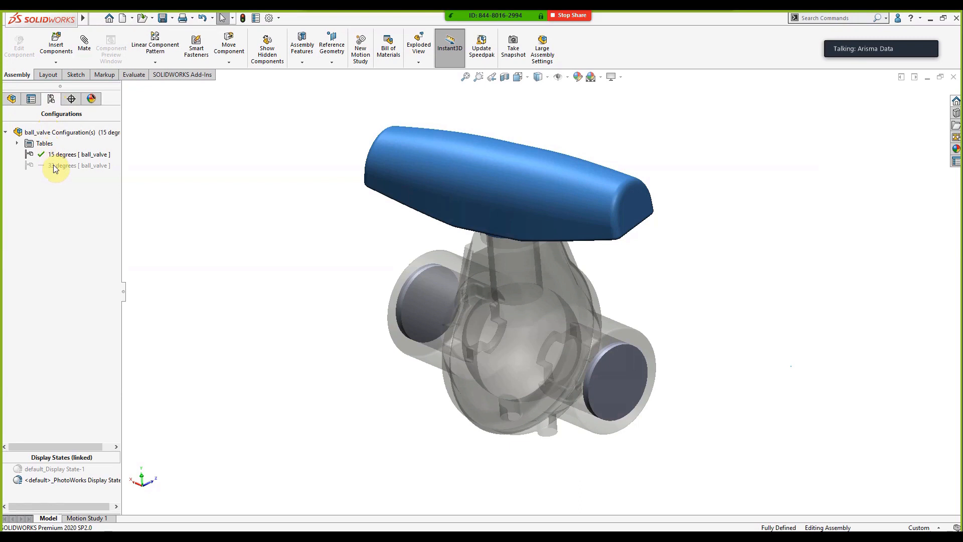
right_click(55, 167)
double_click(41, 167)
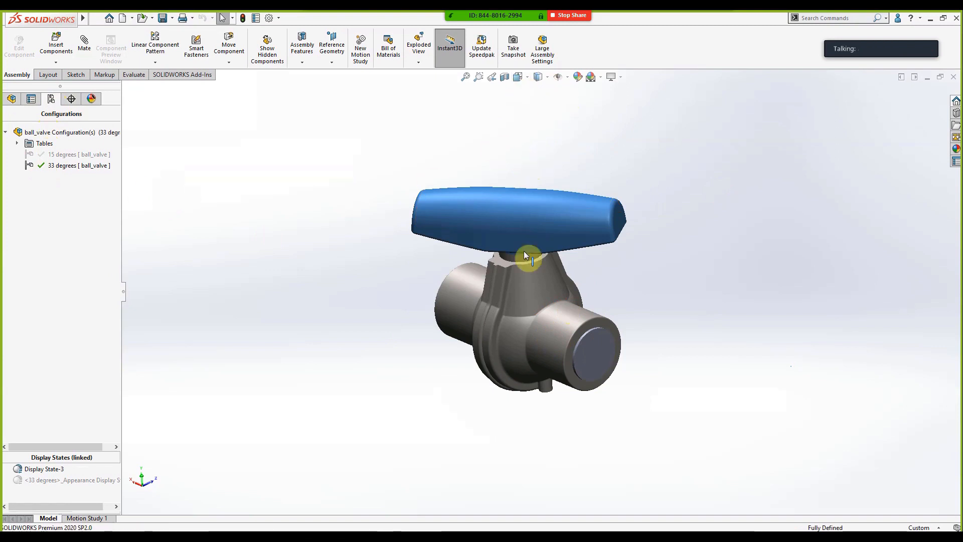
- Hide the Side<1> component in the 33 degrees configuration and compare it with the 15 degrees configuration before returning to 33 degrees
click(536, 335)
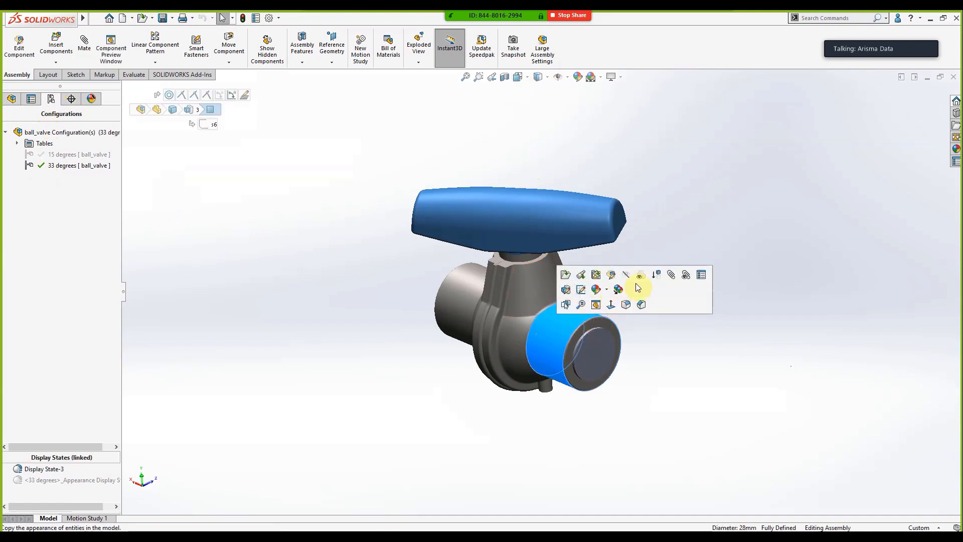
click(627, 276)
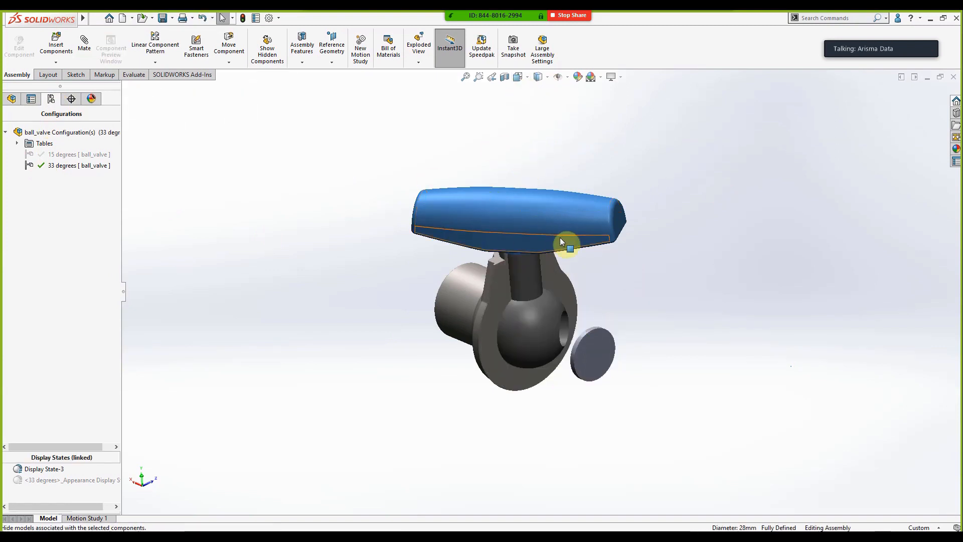
double_click(66, 154)
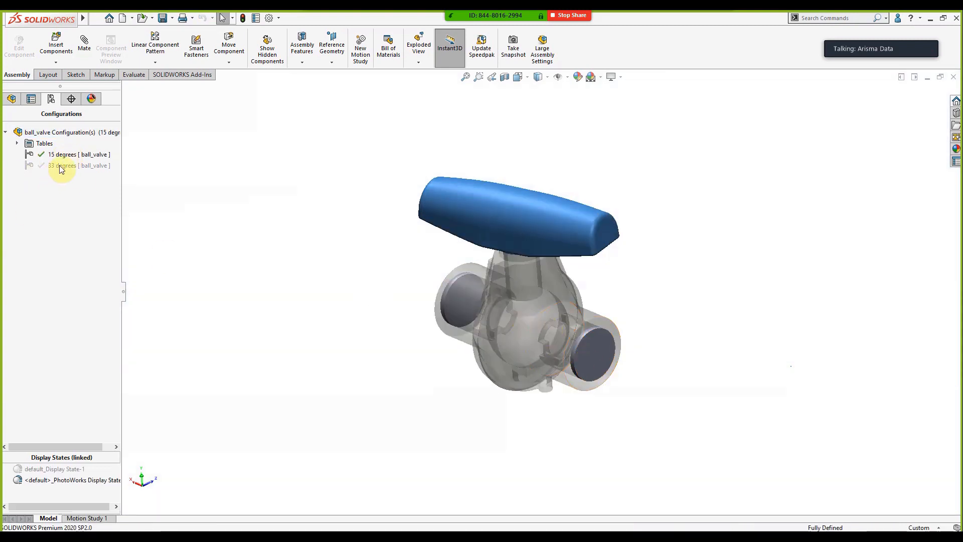
double_click(60, 166)
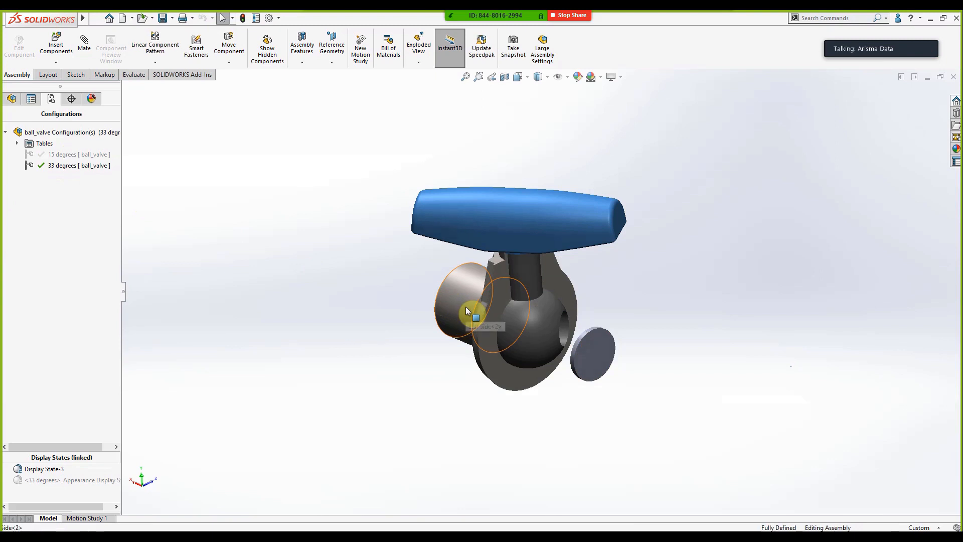
- Make the Side<2> component transparent, clear the selection, and display the assembly's component tree
click(466, 308)
click(587, 249)
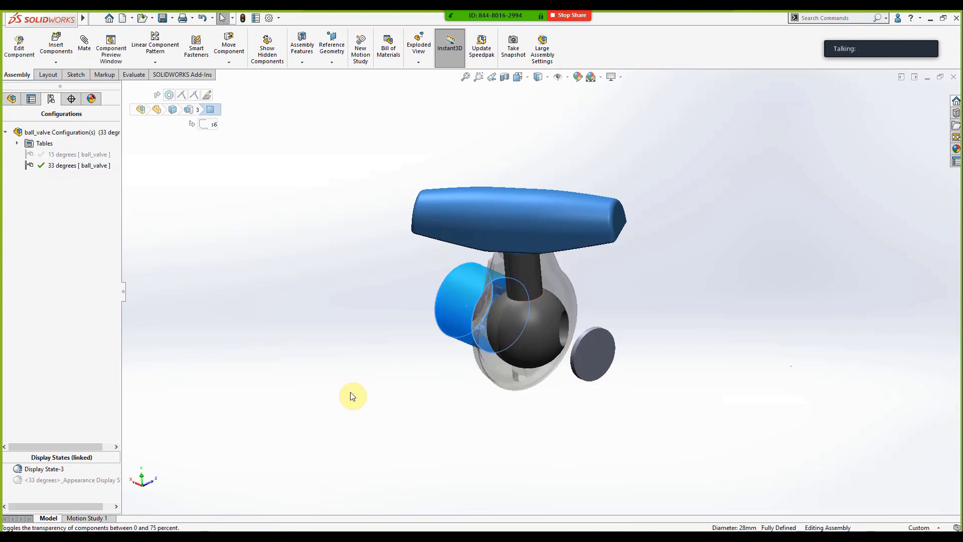
click(351, 397)
click(11, 99)
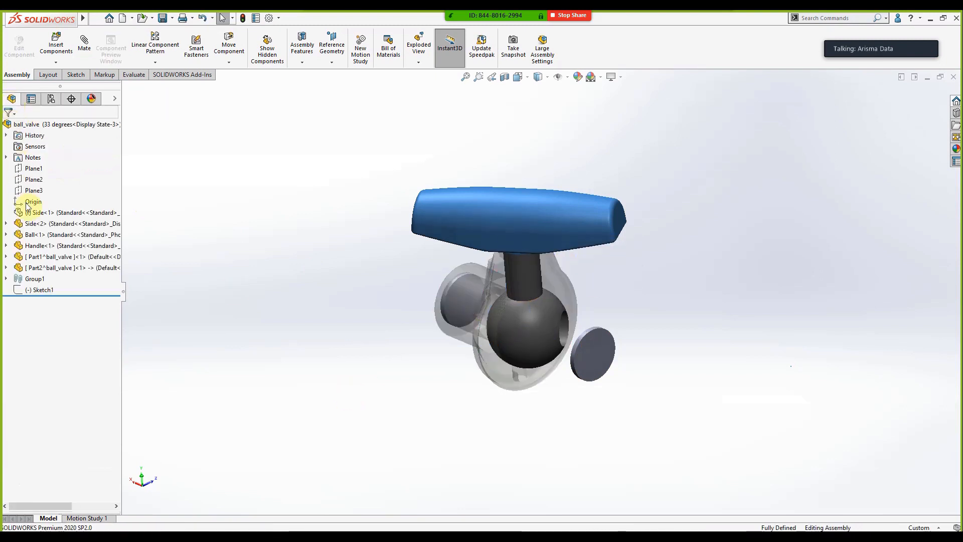
- Show the Side<1> component and make it transparent
click(55, 212)
right_click(63, 214)
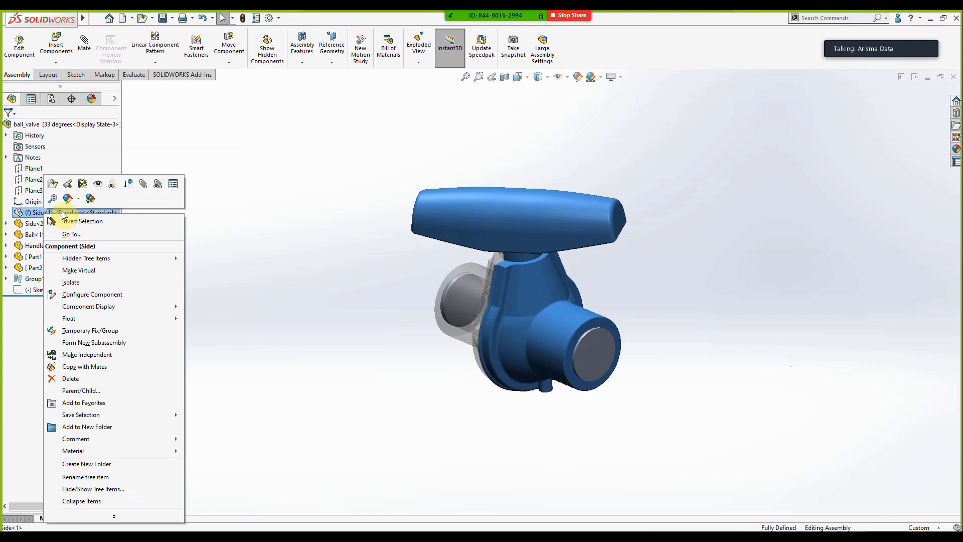
click(112, 186)
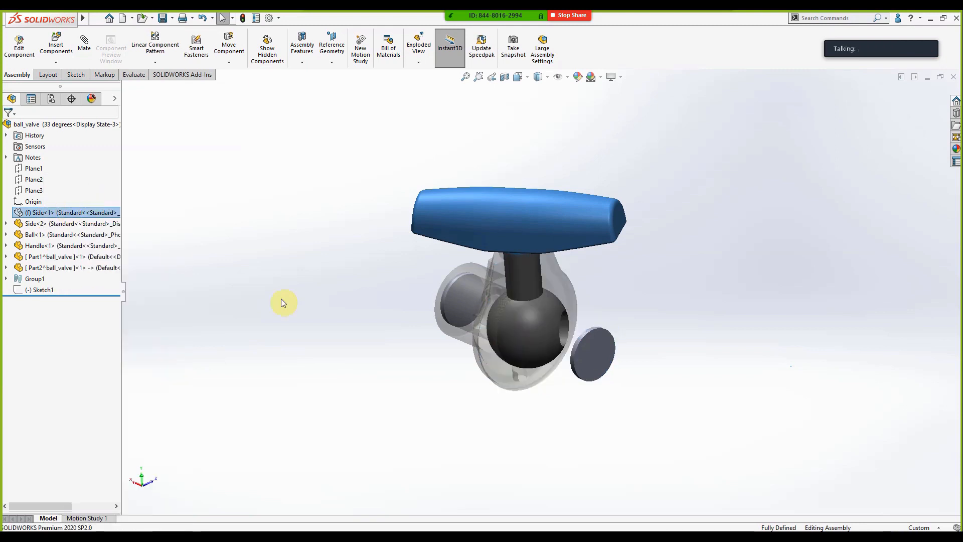
right_click(90, 214)
click(139, 188)
scroll(521, 311, down, 3)
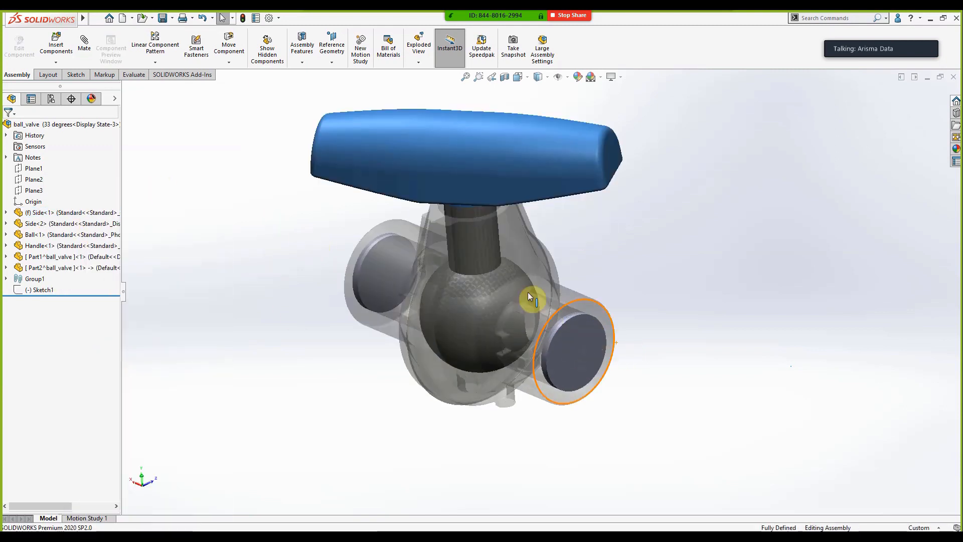
middle_drag(527, 292, 534, 293)
scroll(355, 163, up, 1)
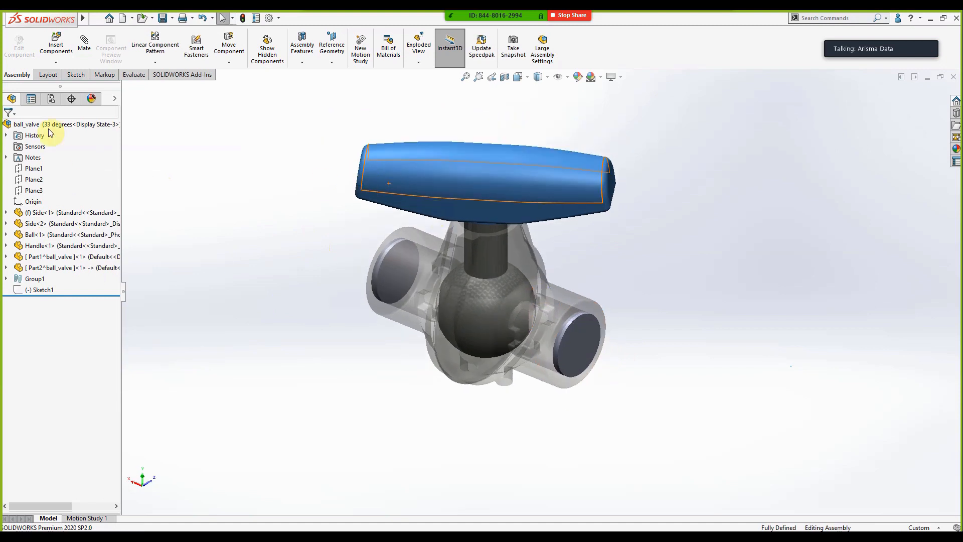
- Start FloXpress on the 33 degrees configuration and solve the flow model
mouse_move(77, 19)
click(176, 18)
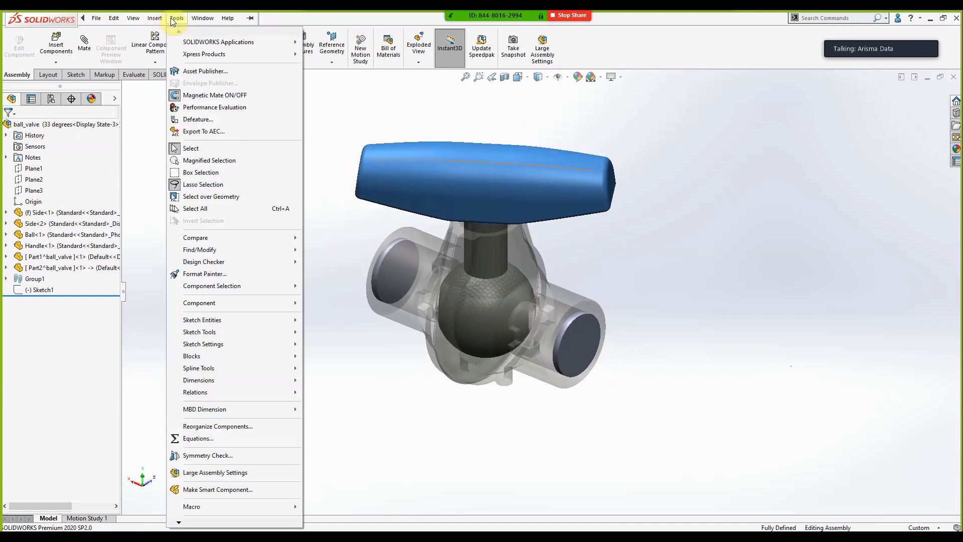
mouse_move(293, 56)
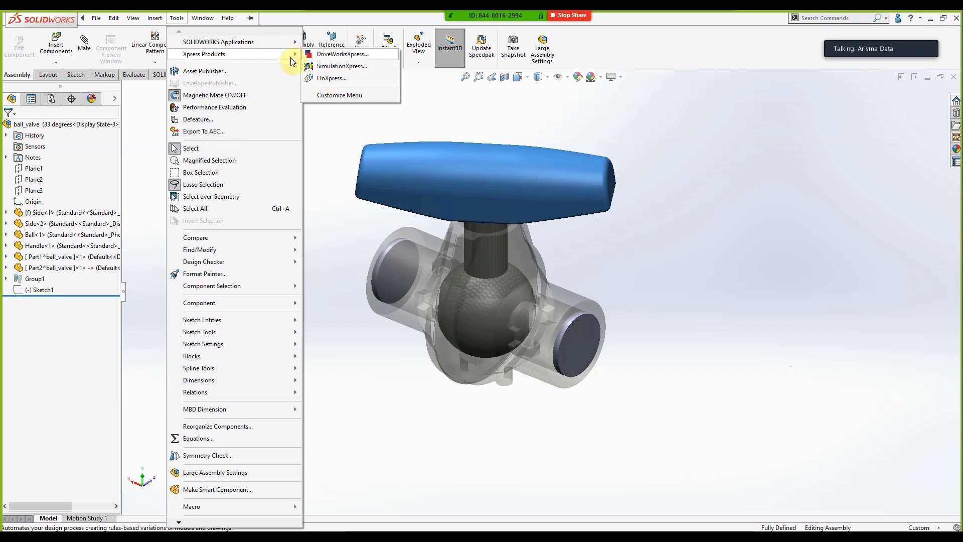
click(324, 79)
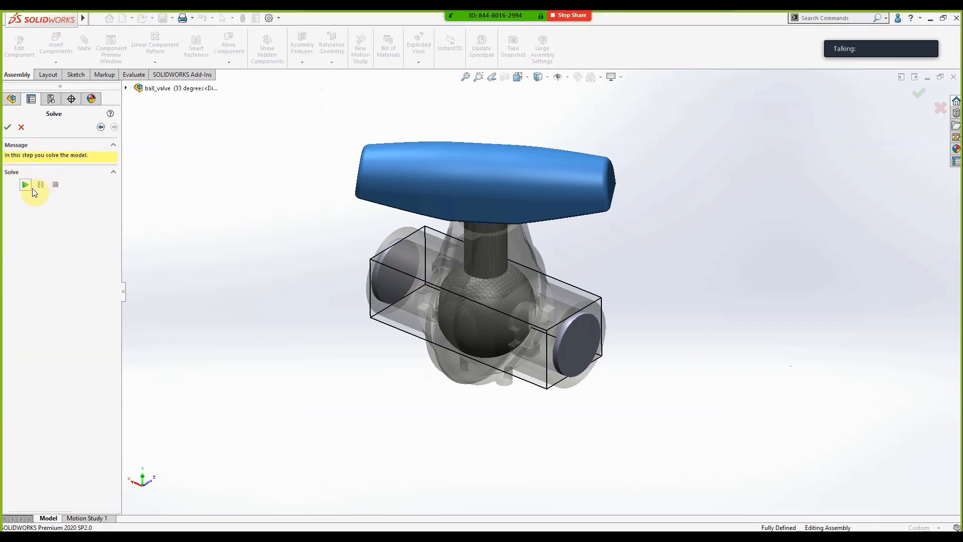
click(25, 185)
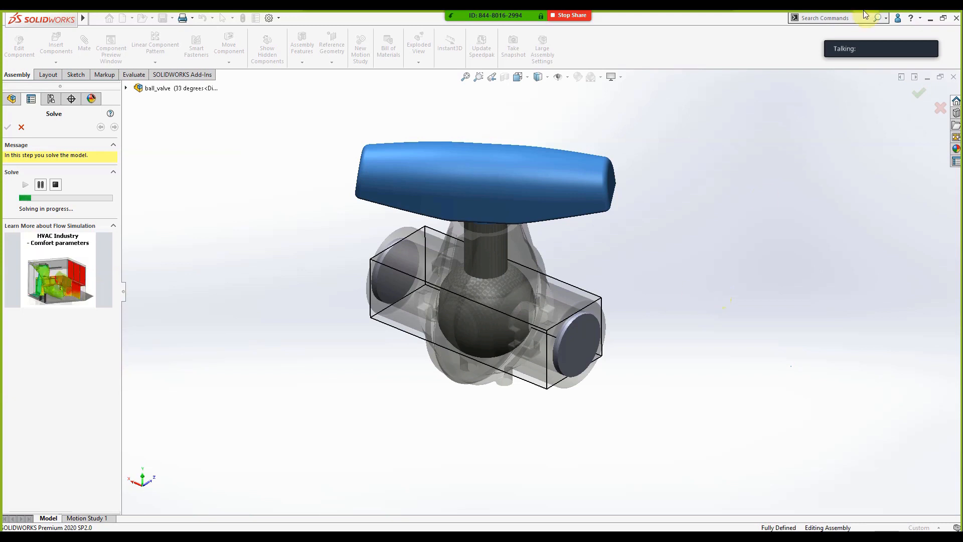
- Switch to Zoom, look through the whole meeting participant list while the solver runs, and minimize the list
mouse_move(495, 16)
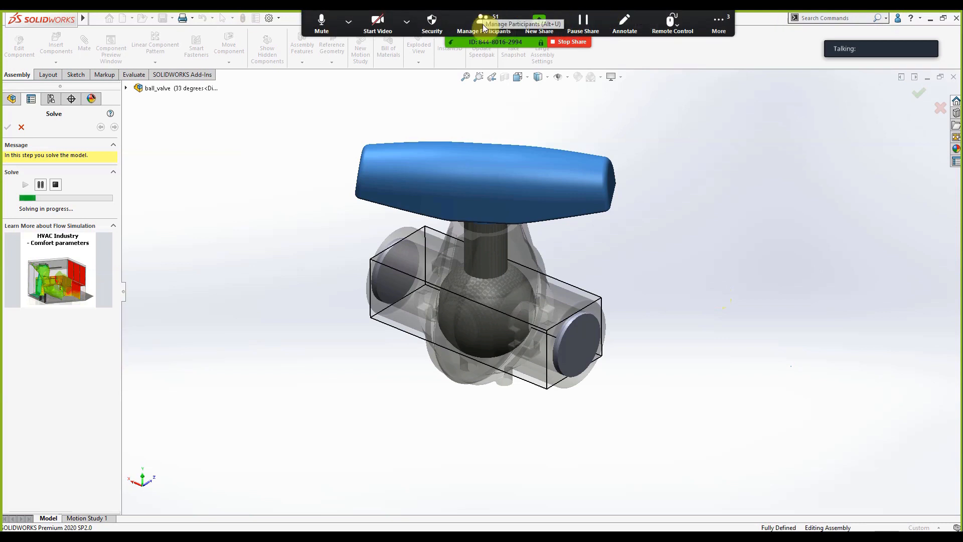
click(480, 31)
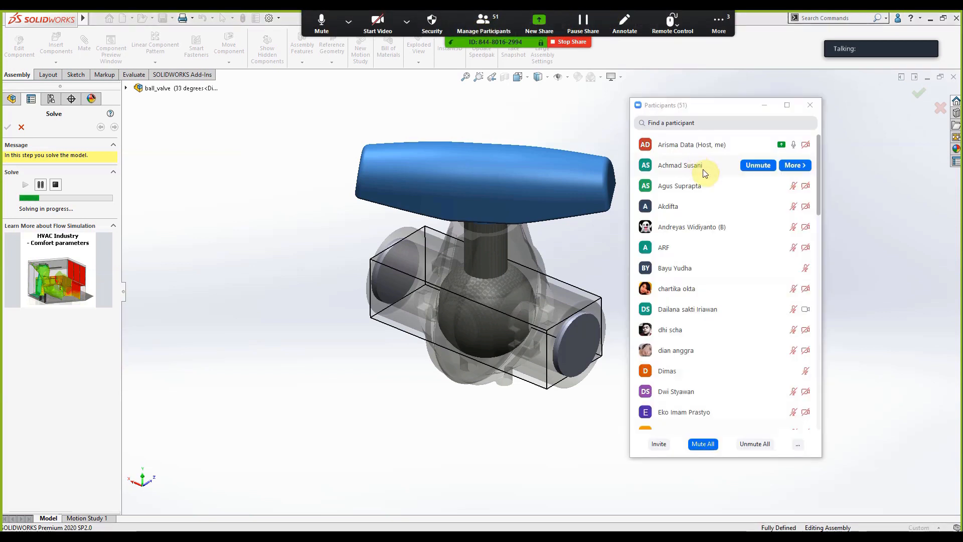
drag(704, 111, 775, 115)
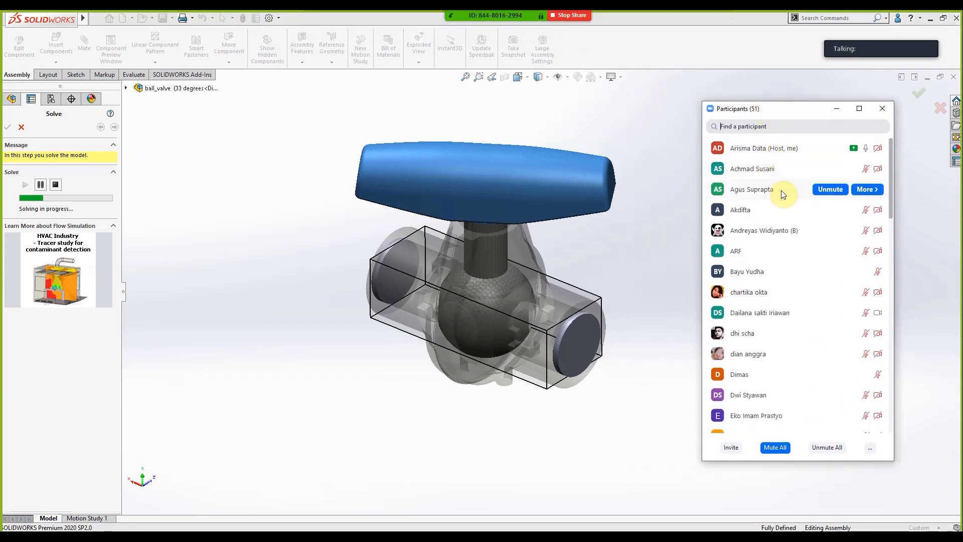
scroll(778, 243, down, 3)
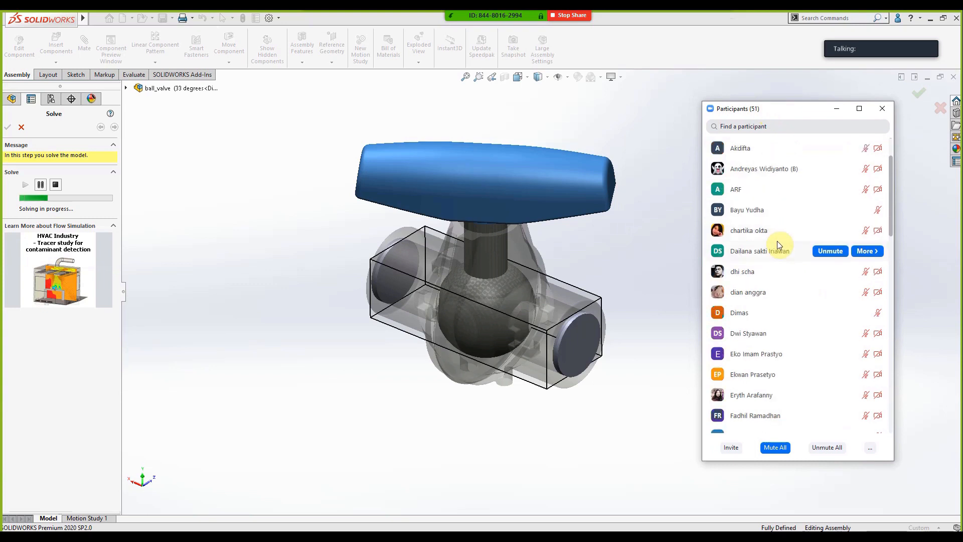
scroll(787, 303, down, 3)
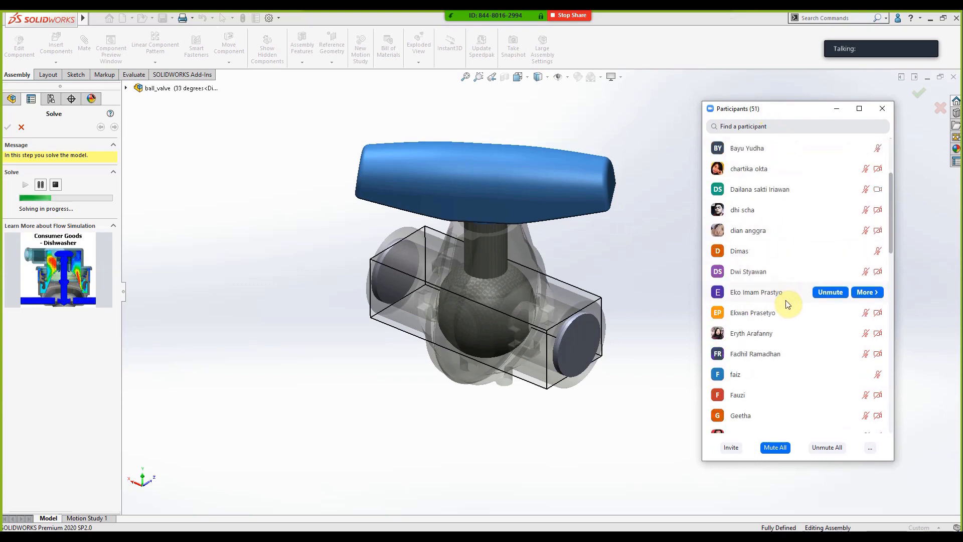
scroll(786, 305, down, 9)
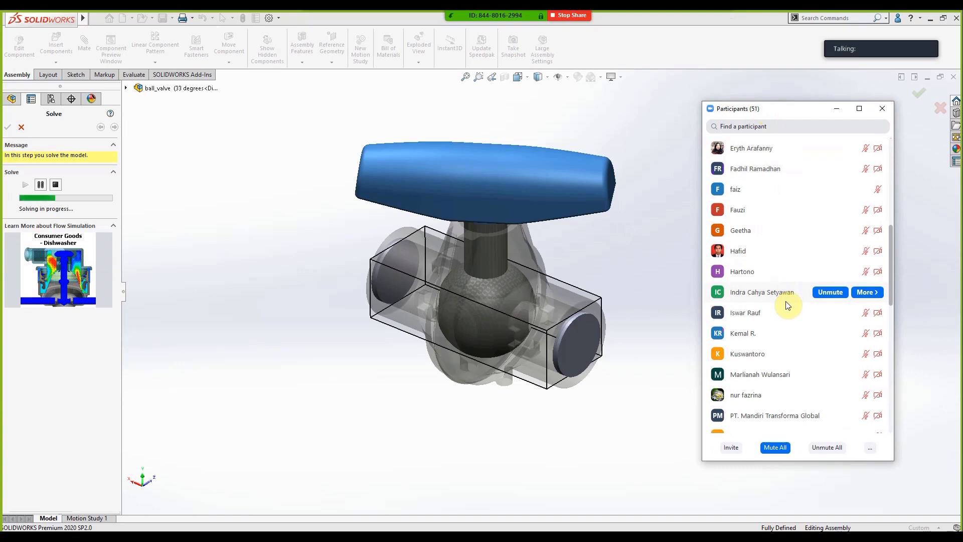
scroll(787, 305, up, 3)
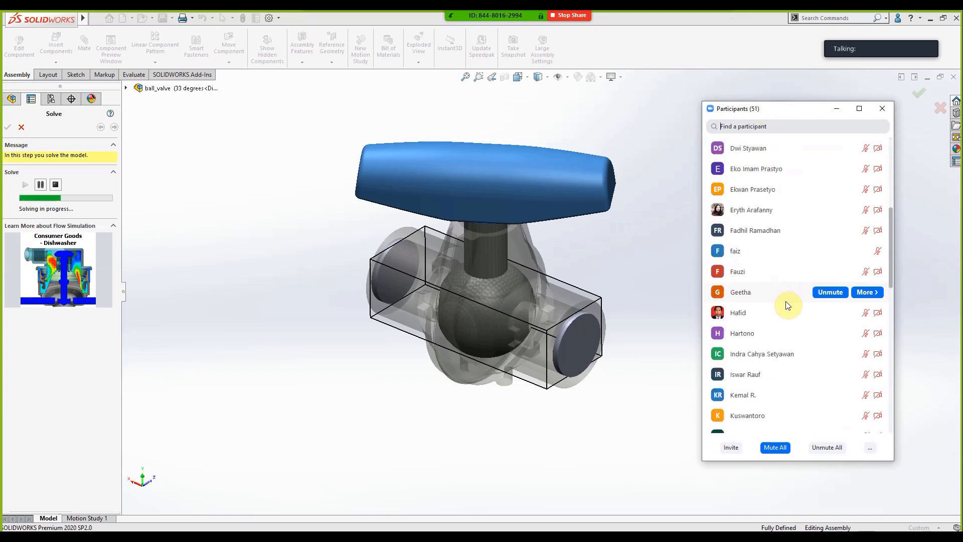
scroll(787, 305, down, 3)
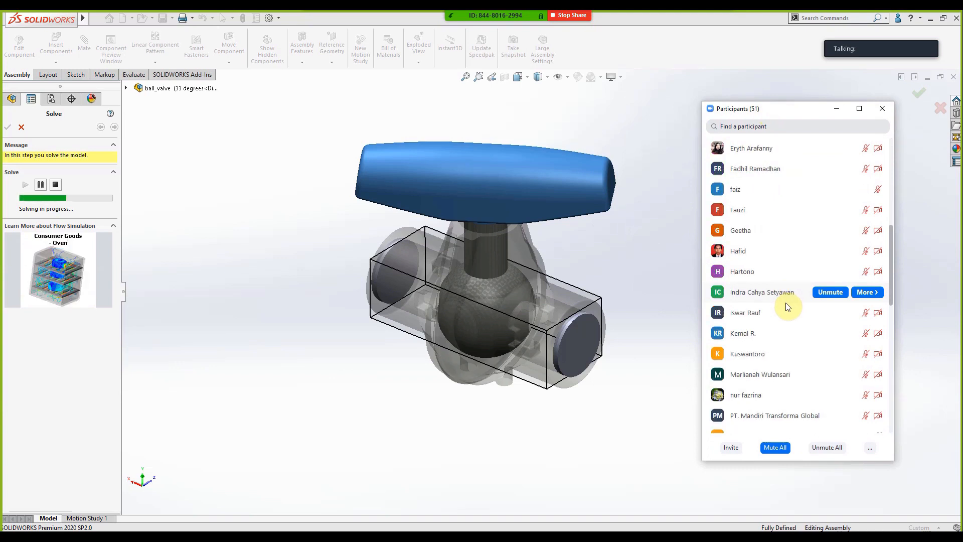
scroll(786, 306, down, 3)
scroll(785, 310, down, 3)
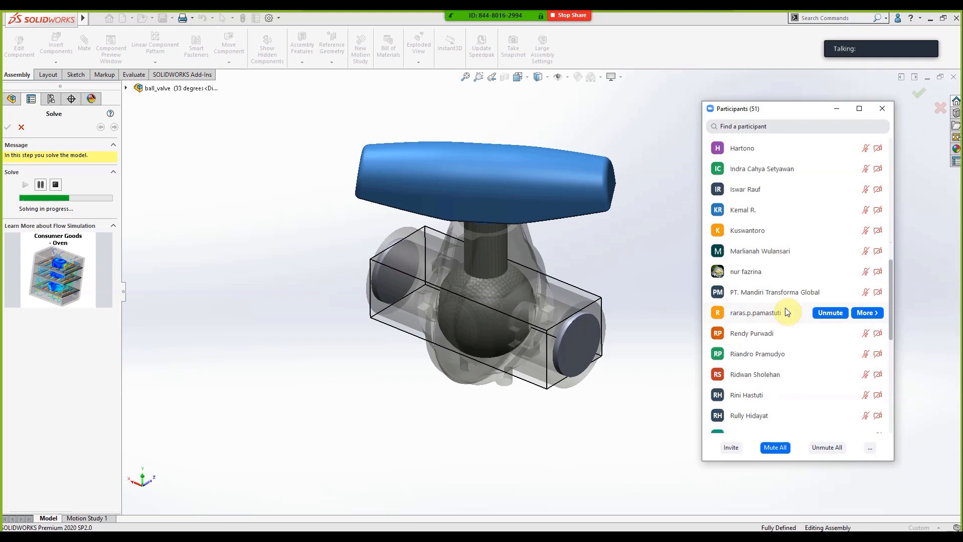
scroll(785, 311, down, 6)
scroll(786, 312, down, 6)
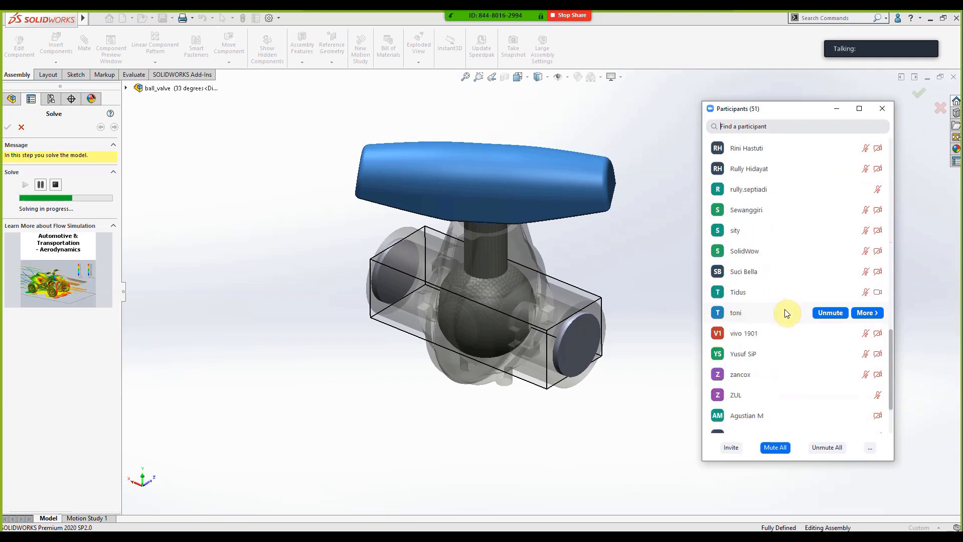
scroll(785, 311, down, 3)
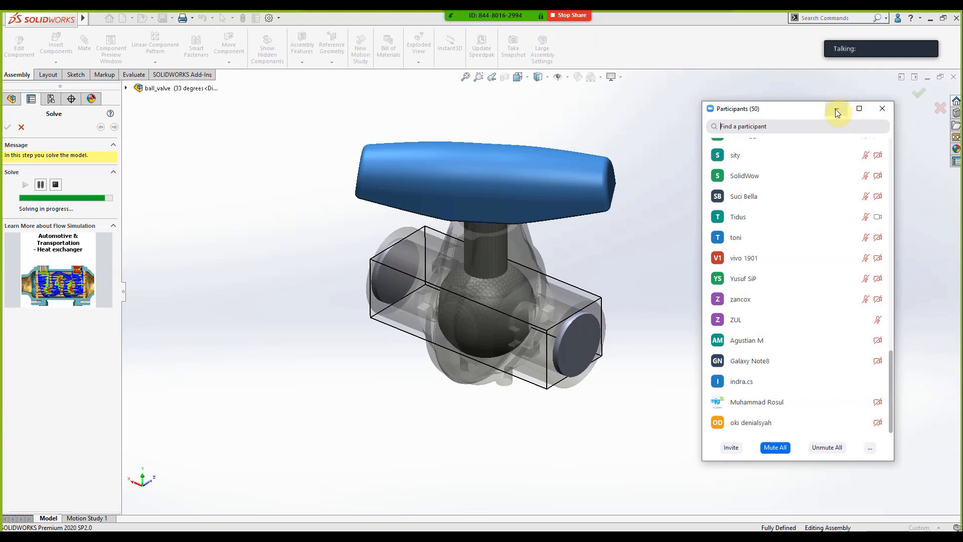
mouse_move(822, 198)
scroll(823, 198, up, 10)
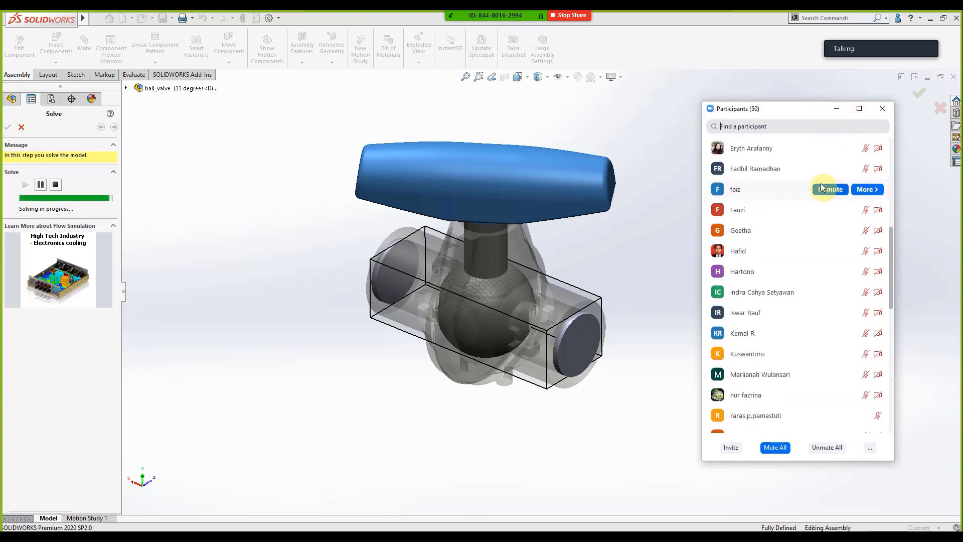
click(835, 109)
- Proceed to the FloXpress velocity results and hide the Ball<1> component so it does not cover the trajectories
mouse_move(492, 18)
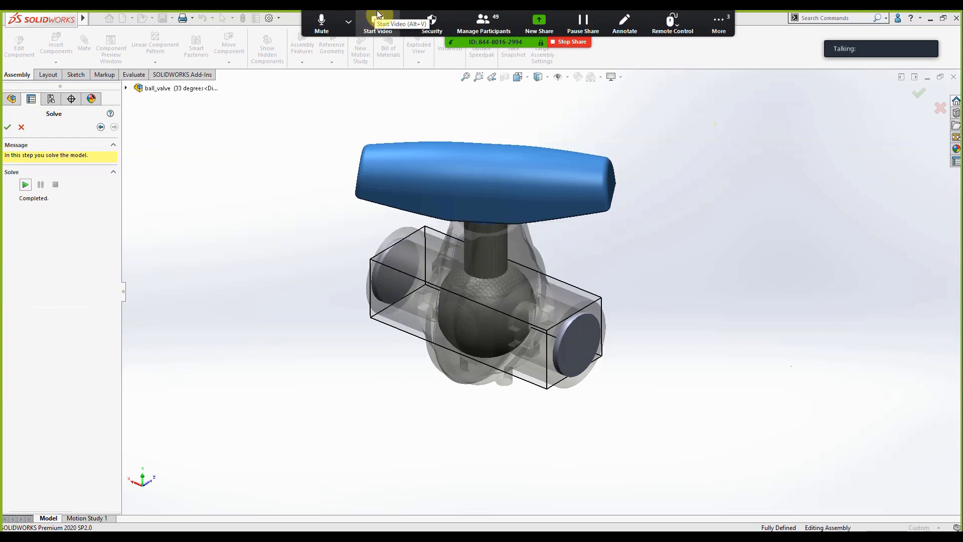
click(26, 184)
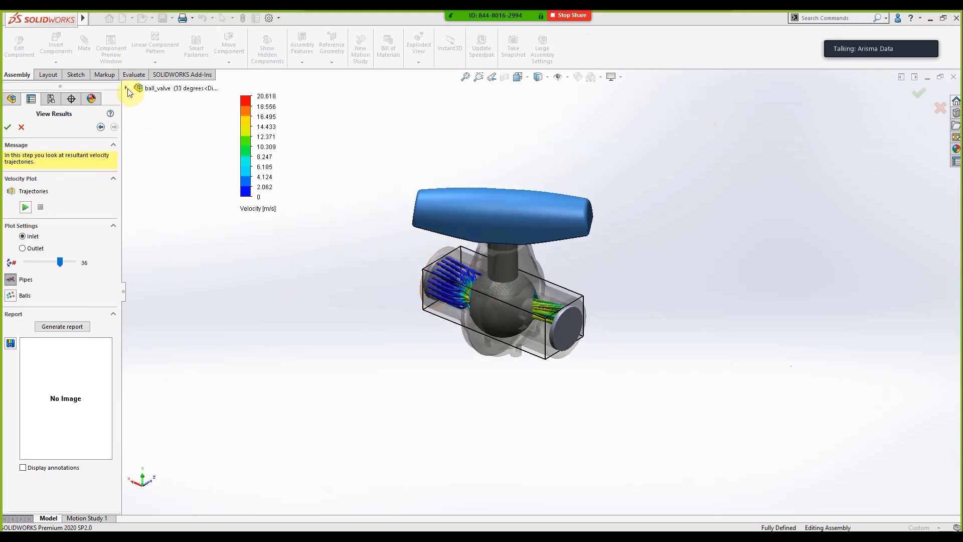
click(126, 89)
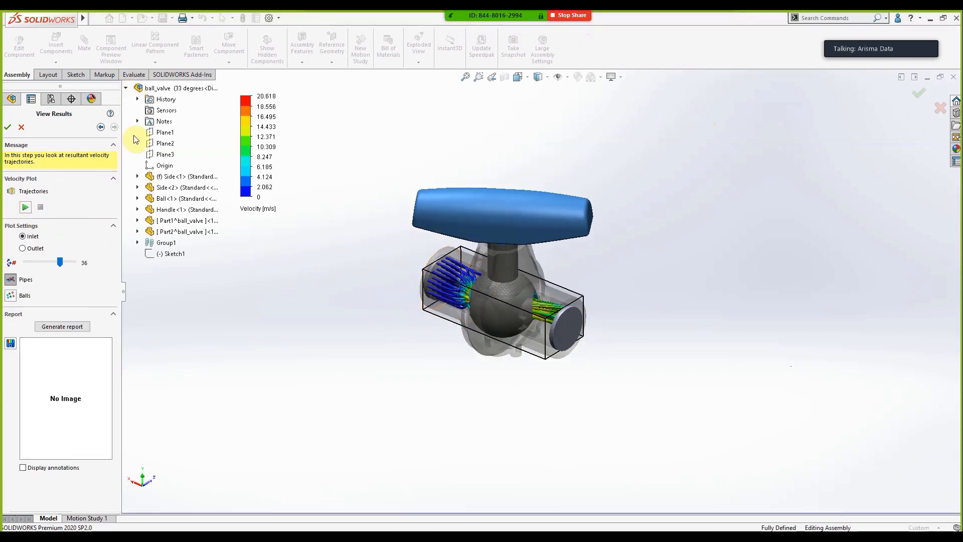
right_click(174, 203)
click(188, 219)
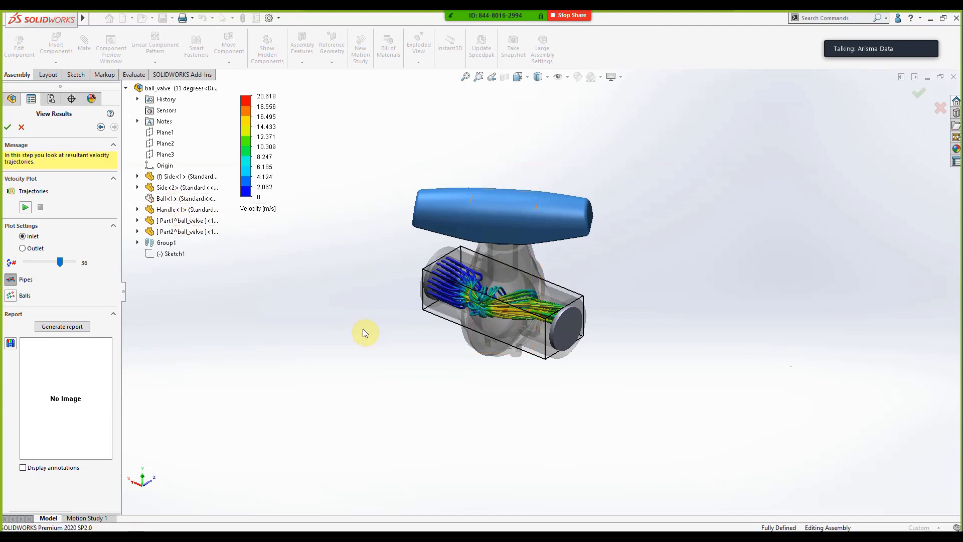
- Examine the velocity trajectories inside the valve up close, comparing the balls display with the pipes display
scroll(567, 291, down, 3)
middle_drag(457, 277, 402, 296)
scroll(383, 304, down, 2)
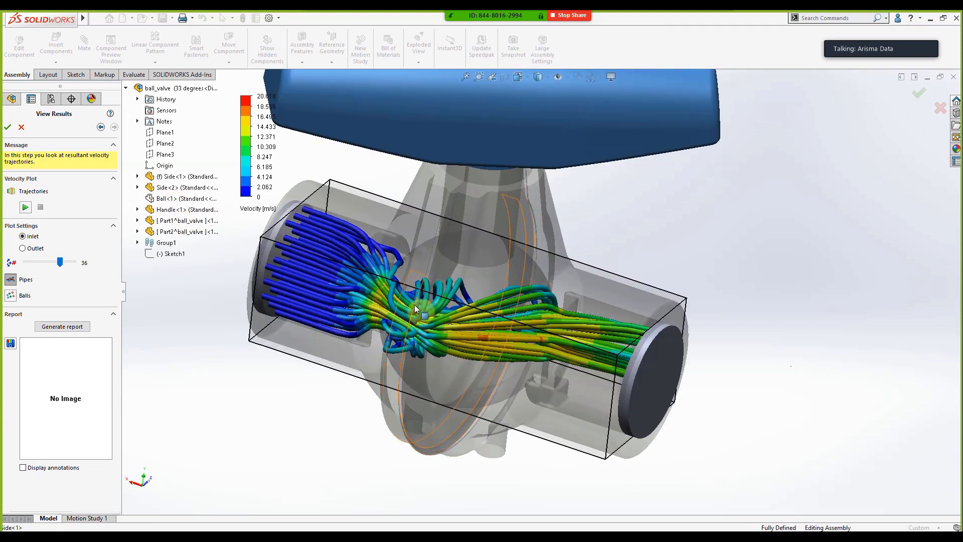
scroll(412, 299, up, 4)
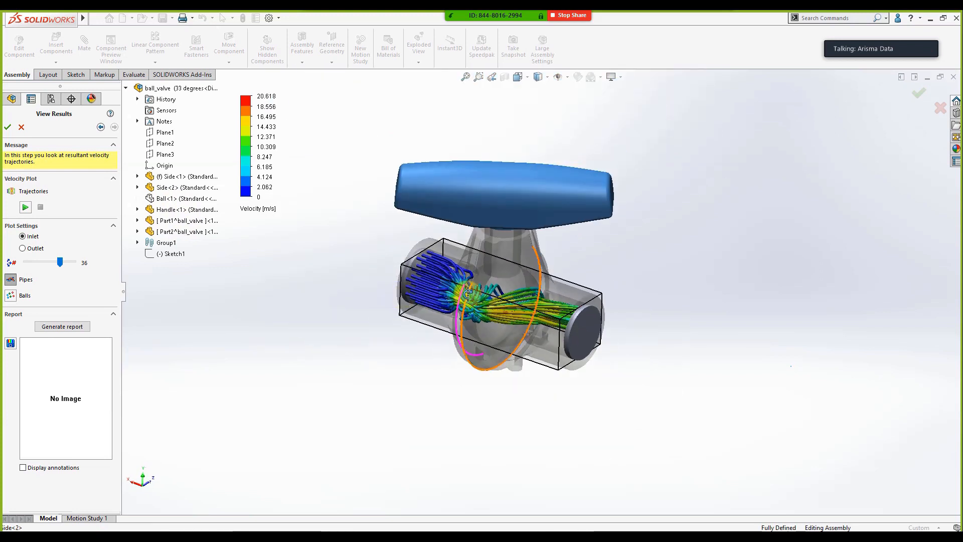
scroll(467, 293, down, 2)
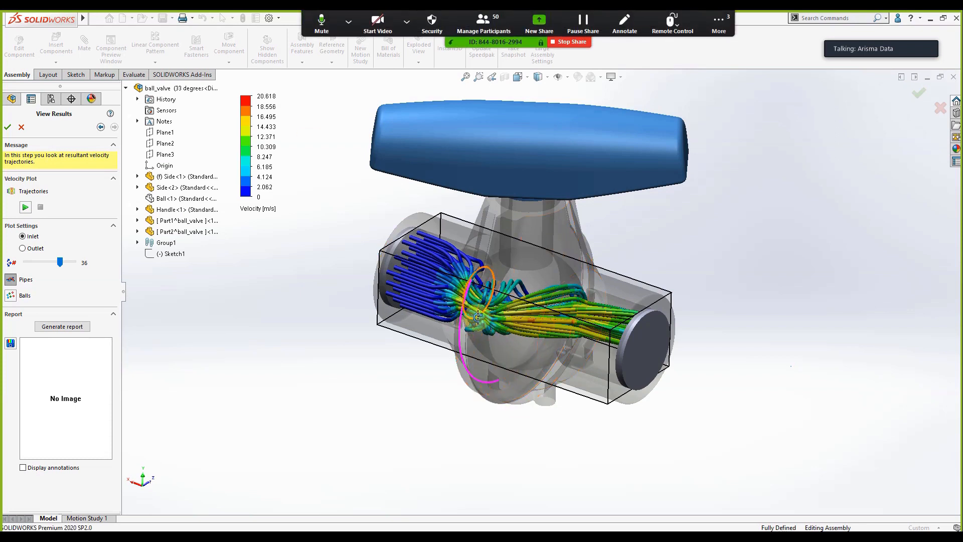
middle_drag(329, 353, 412, 209)
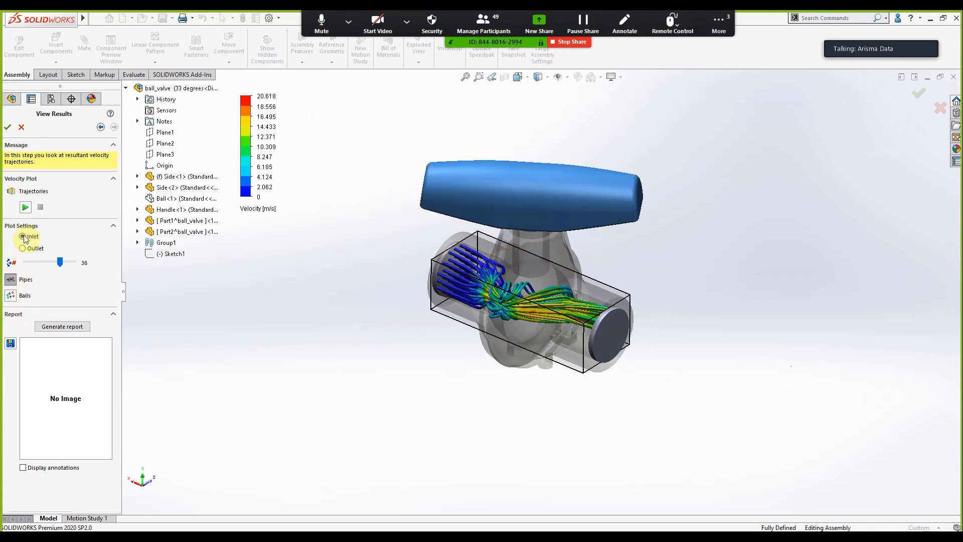
click(10, 295)
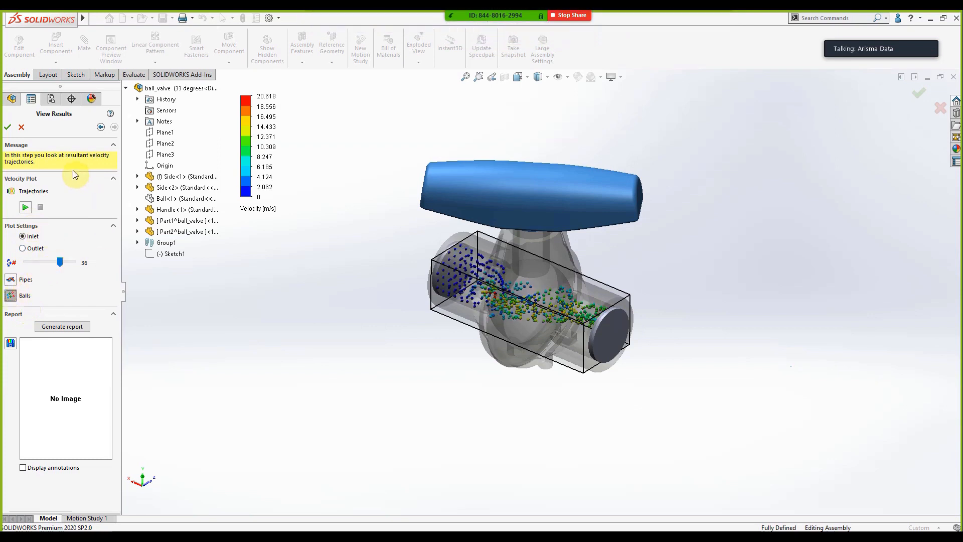
click(10, 280)
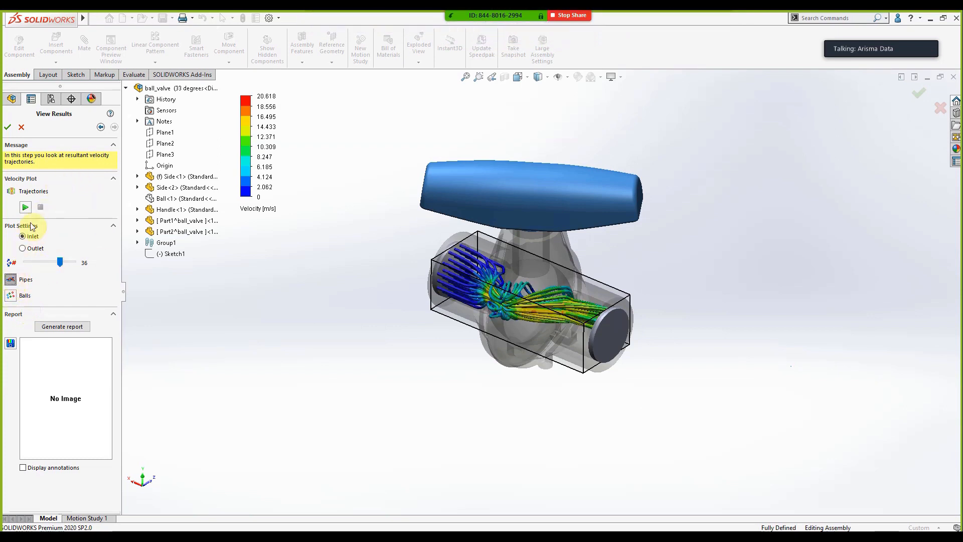
- Play the trajectory animation in pipes display, view the flow through the valve closely, and stop the playback
click(25, 208)
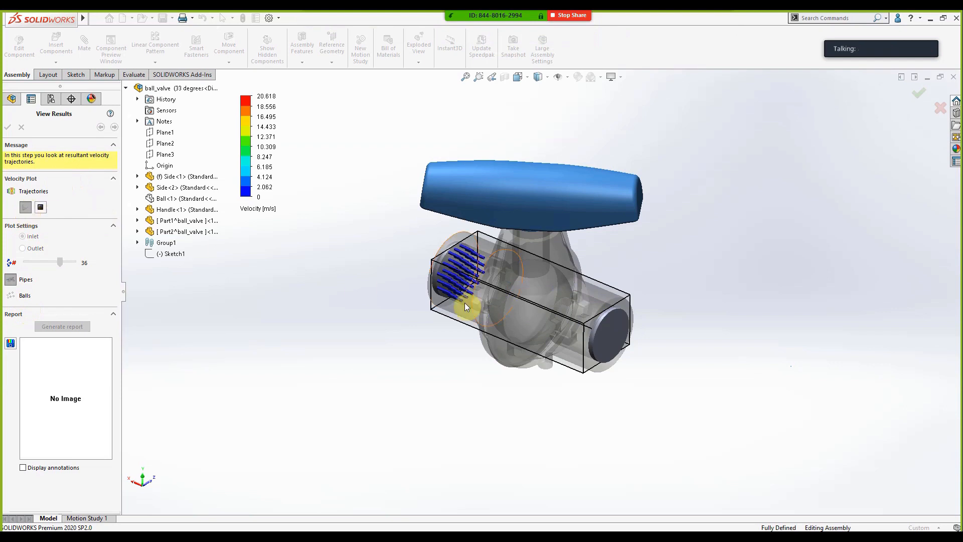
scroll(496, 290, down, 4)
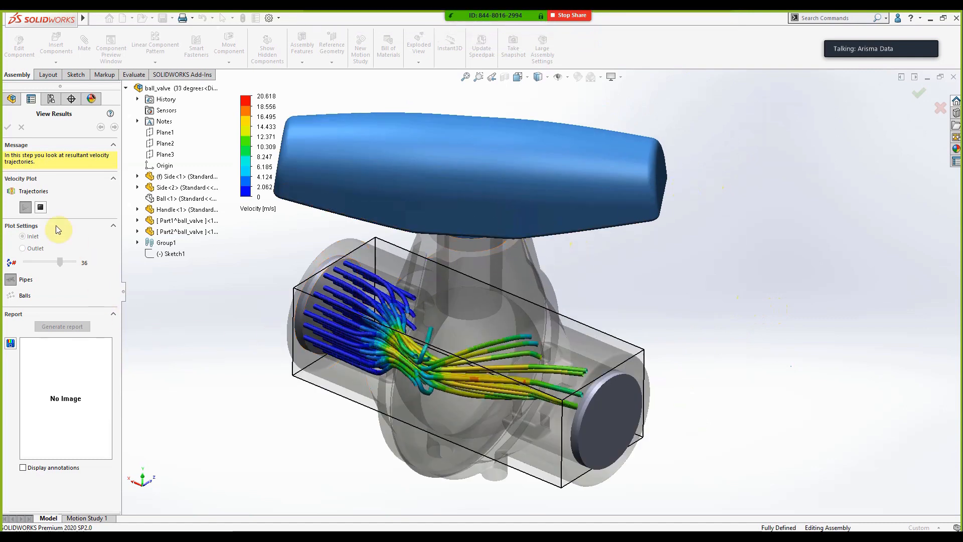
click(42, 207)
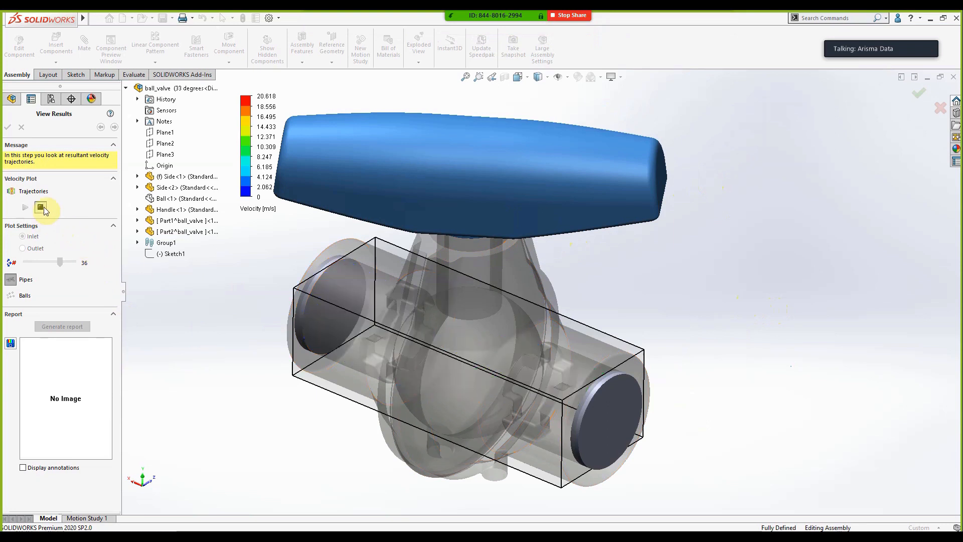
- Display the velocity trajectories as balls, play their animation, and inspect the flow around the ball opening
click(7, 299)
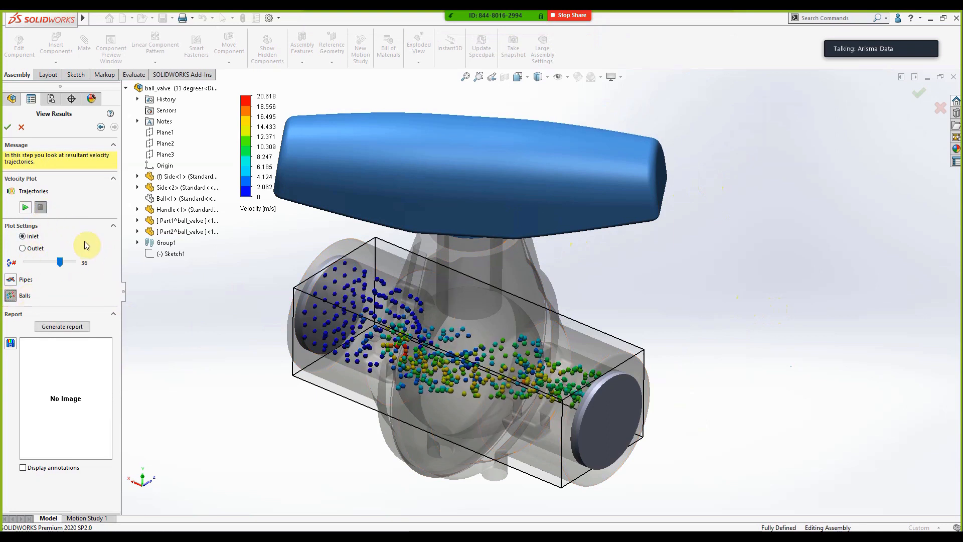
click(26, 208)
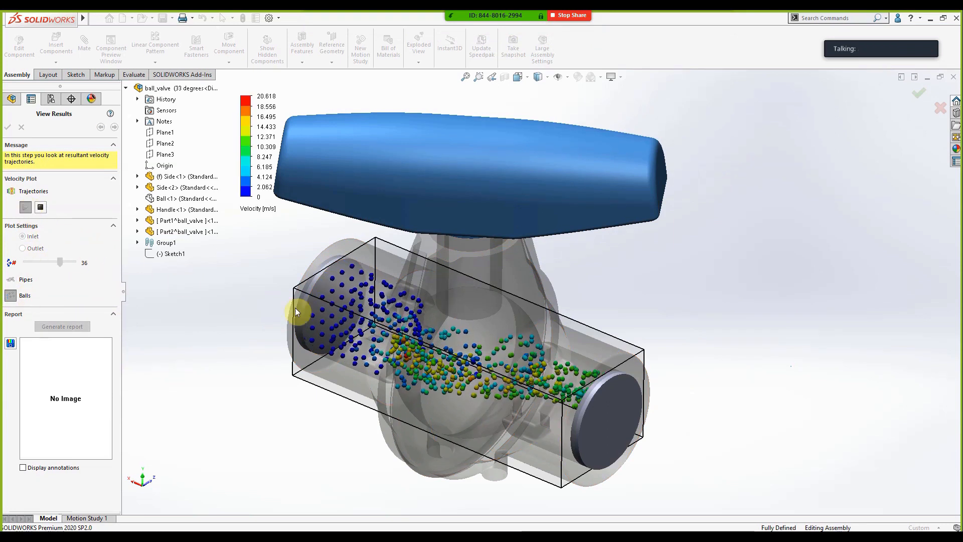
scroll(414, 351, down, 3)
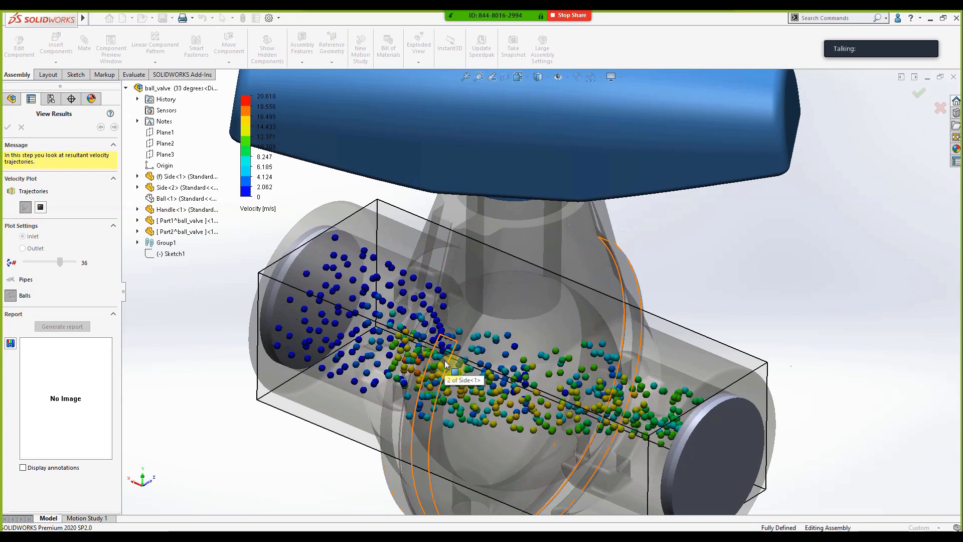
scroll(535, 347, up, 3)
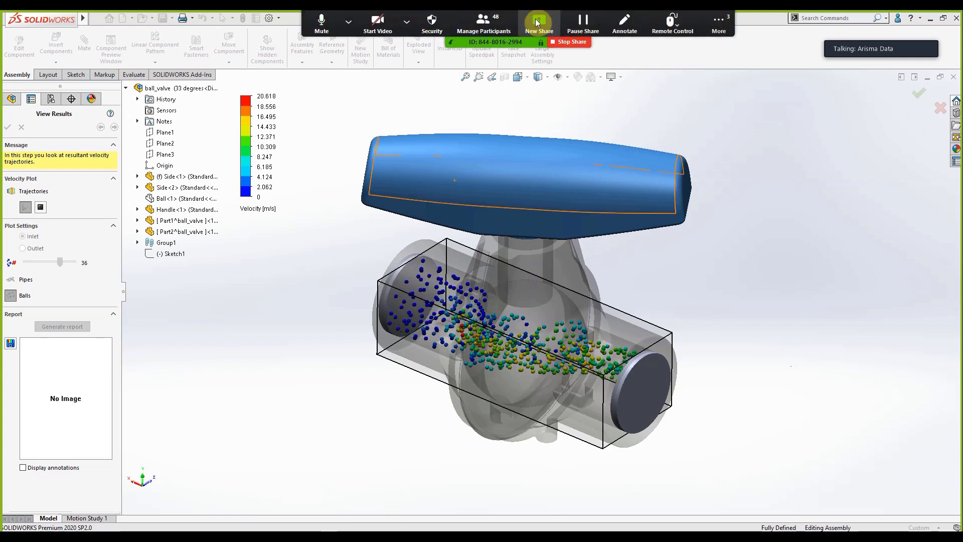
- Open the Zoom meeting's participant list and unmute all participants
click(483, 21)
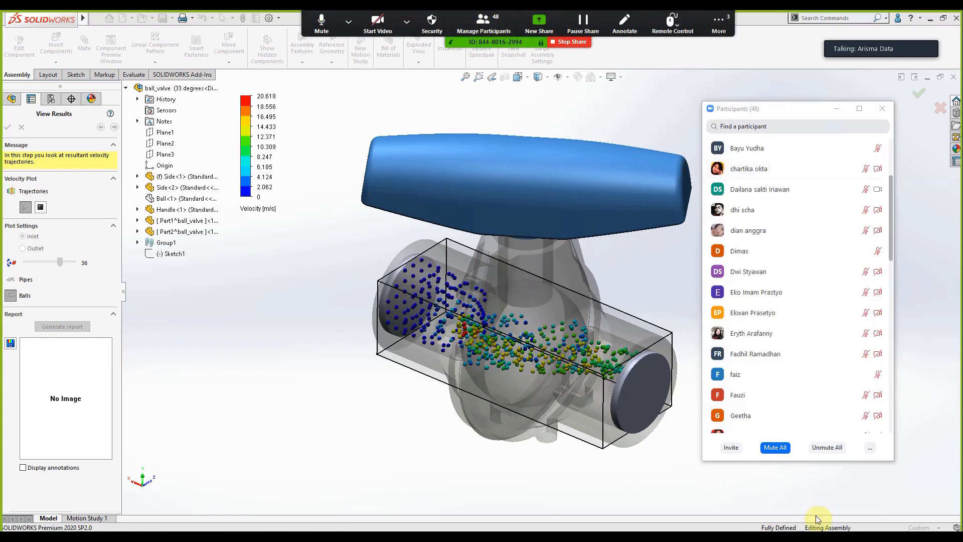
click(823, 449)
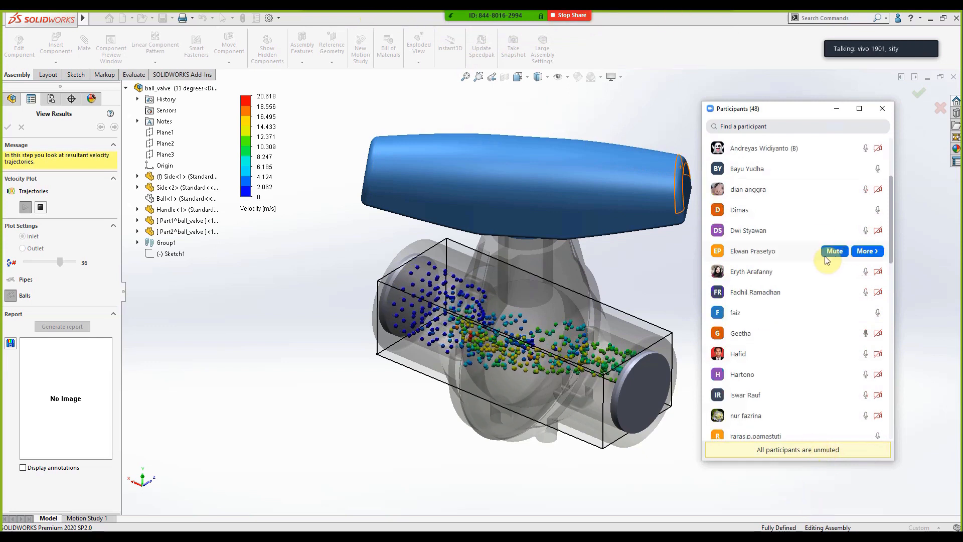
mouse_move(509, 15)
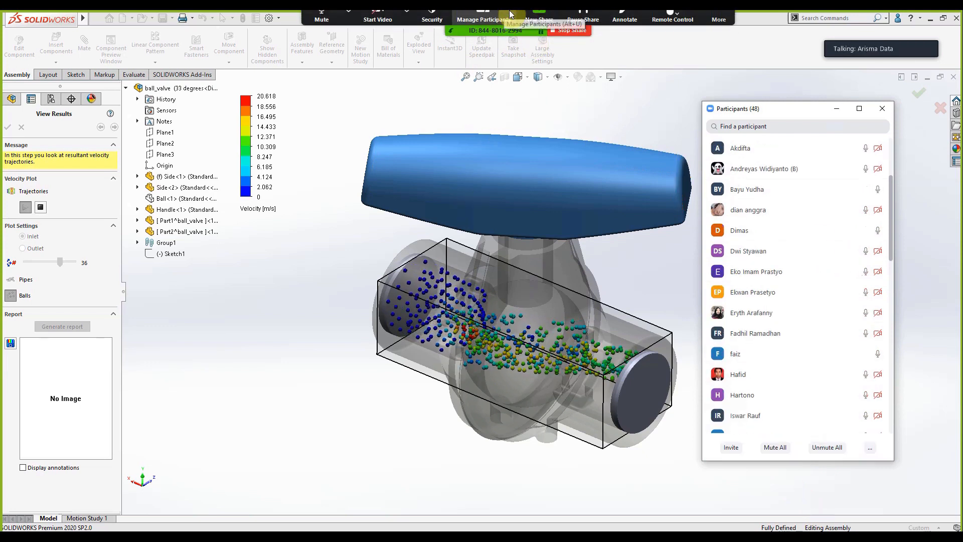